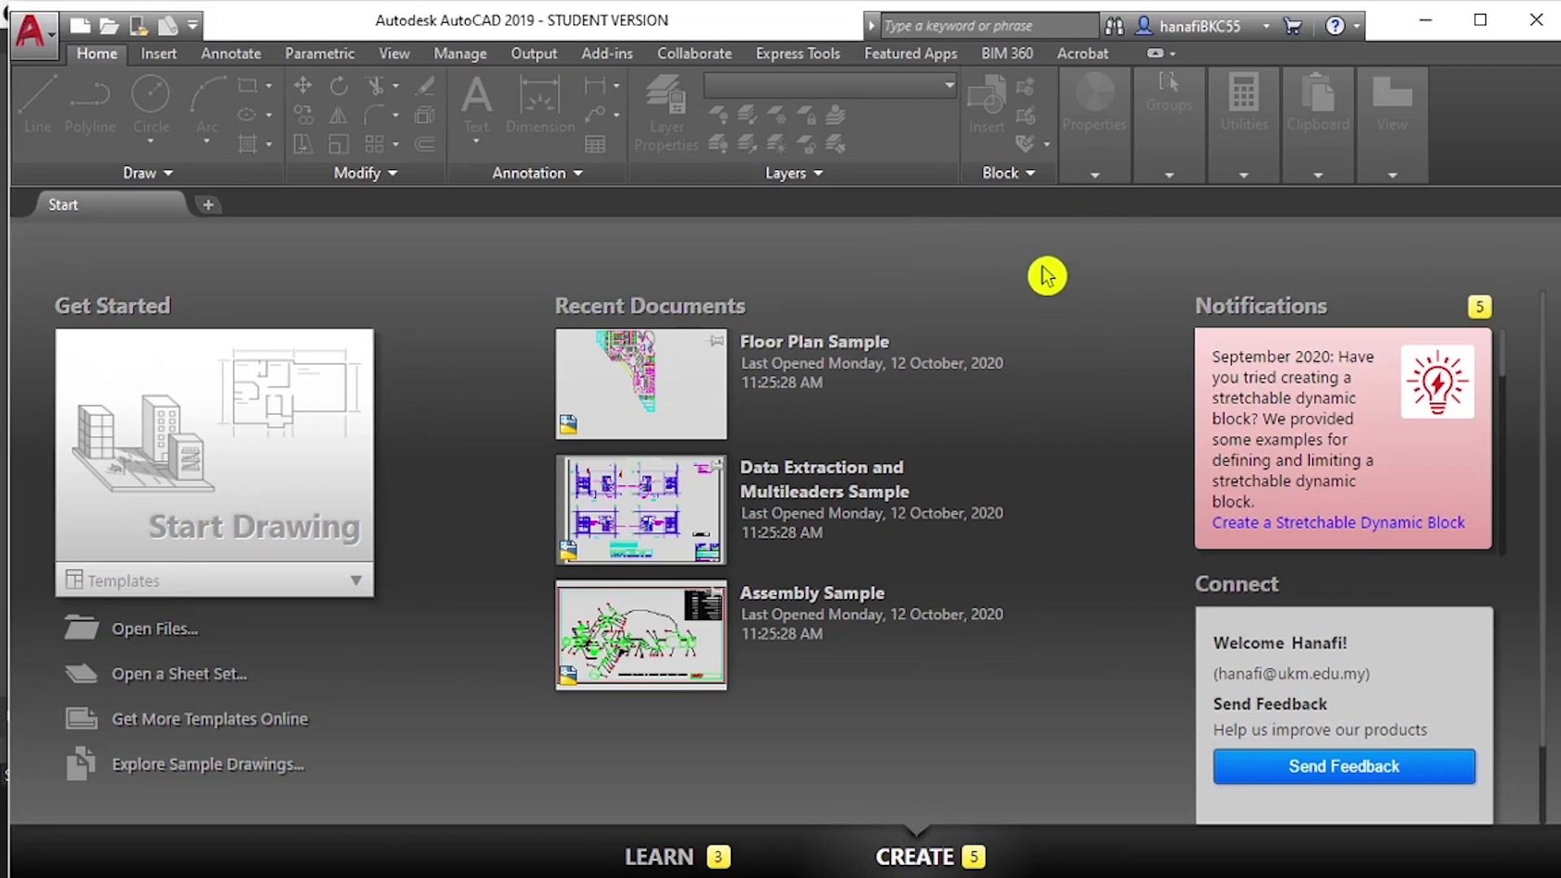
# View the license type of the installed AutoCAD 2019 in the License Manager.
pyautogui.click(1267, 28)
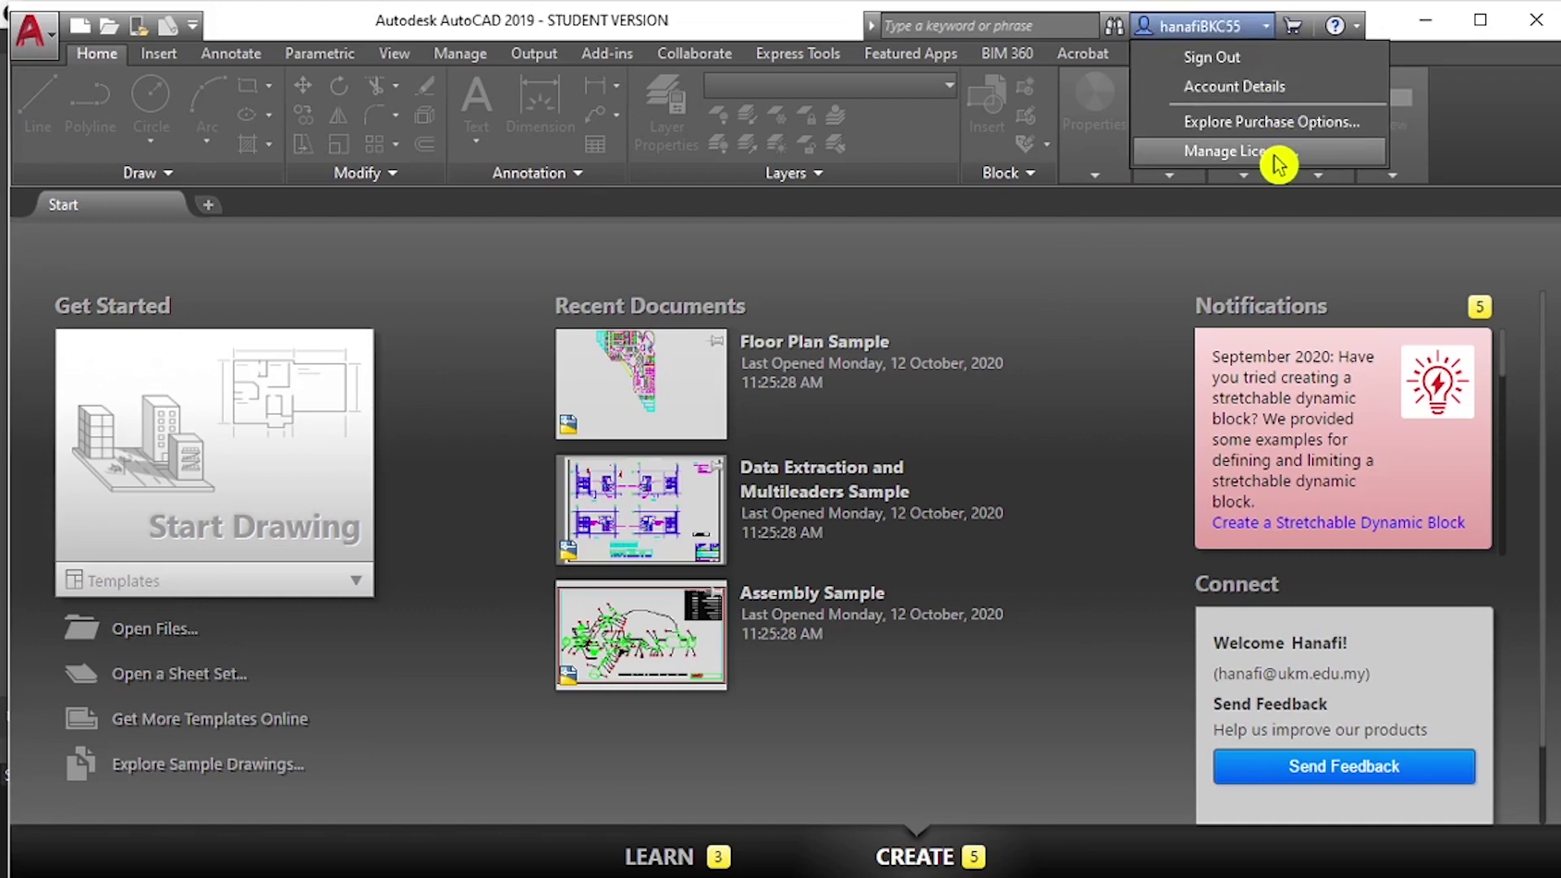
pyautogui.click(1321, 155)
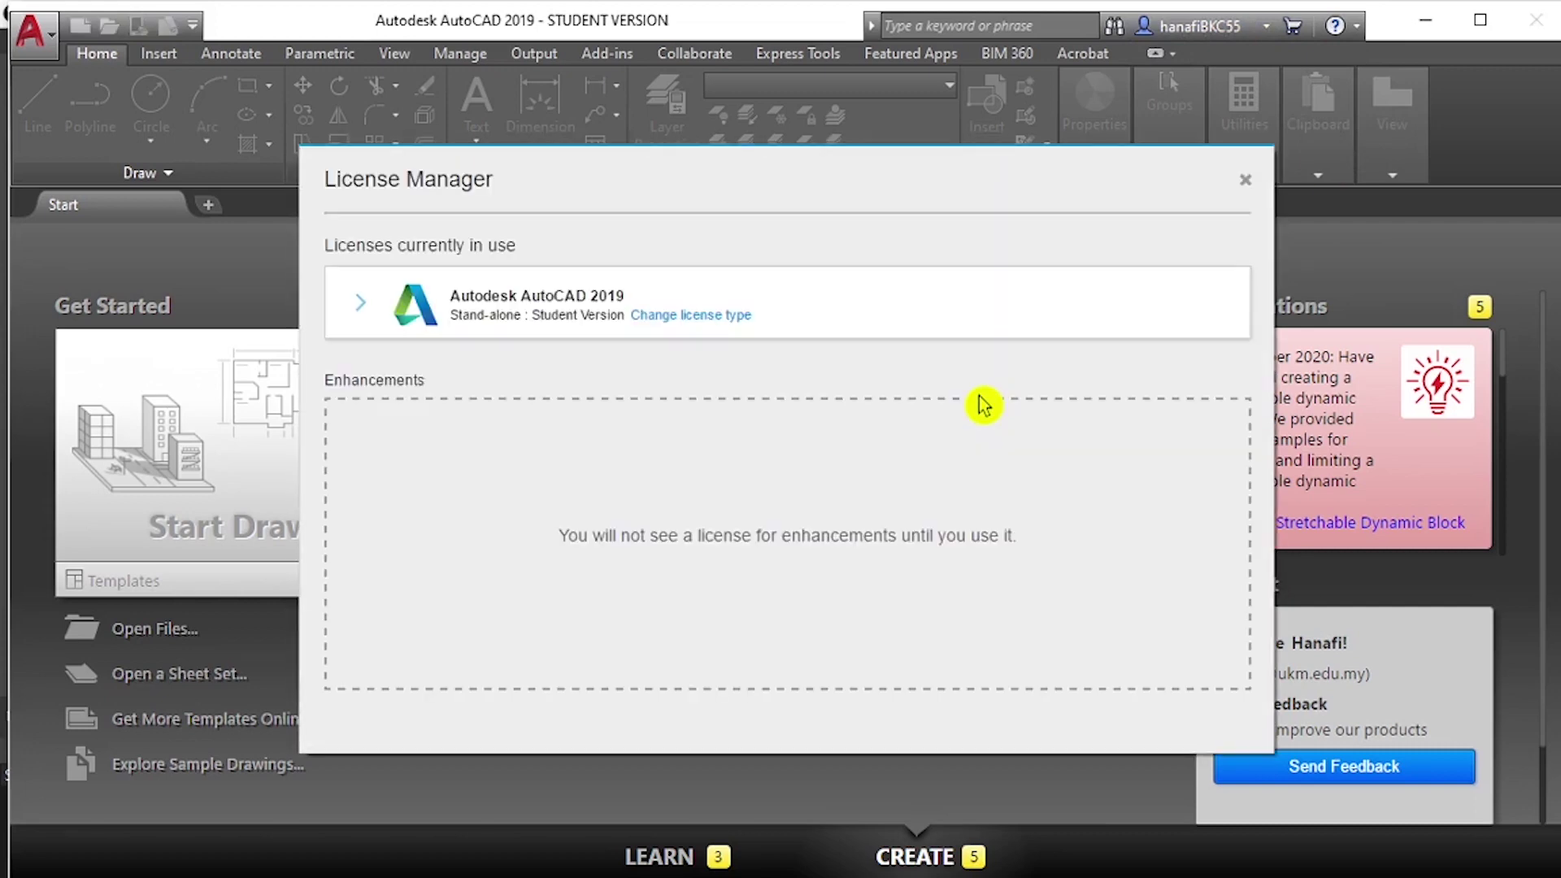
pyautogui.click(881, 322)
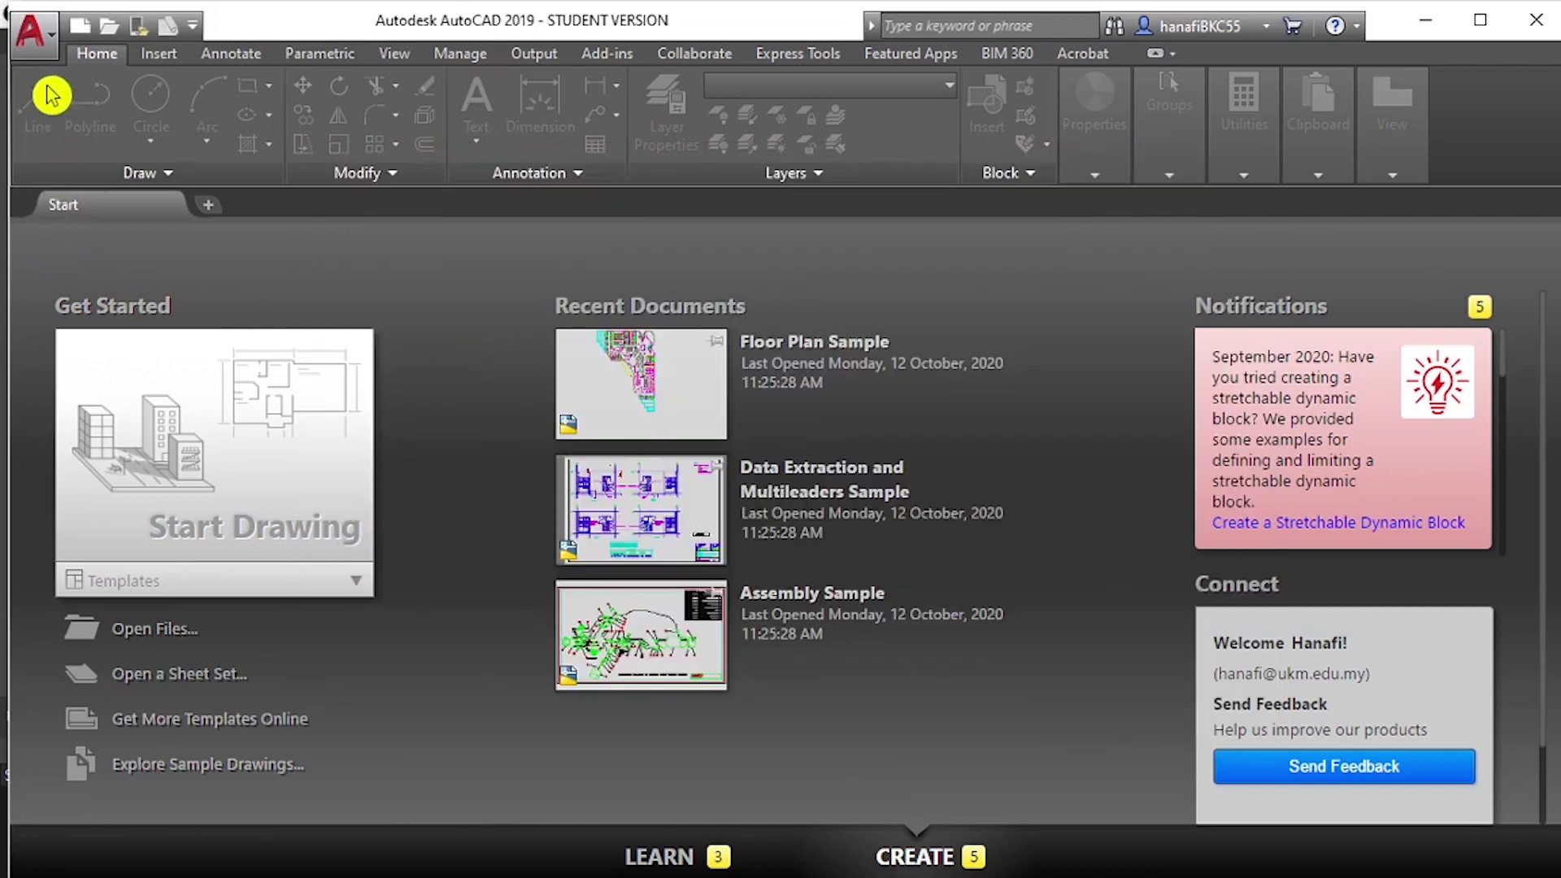
# Create a new drawing with no template, using metric units.
pyautogui.click(36, 36)
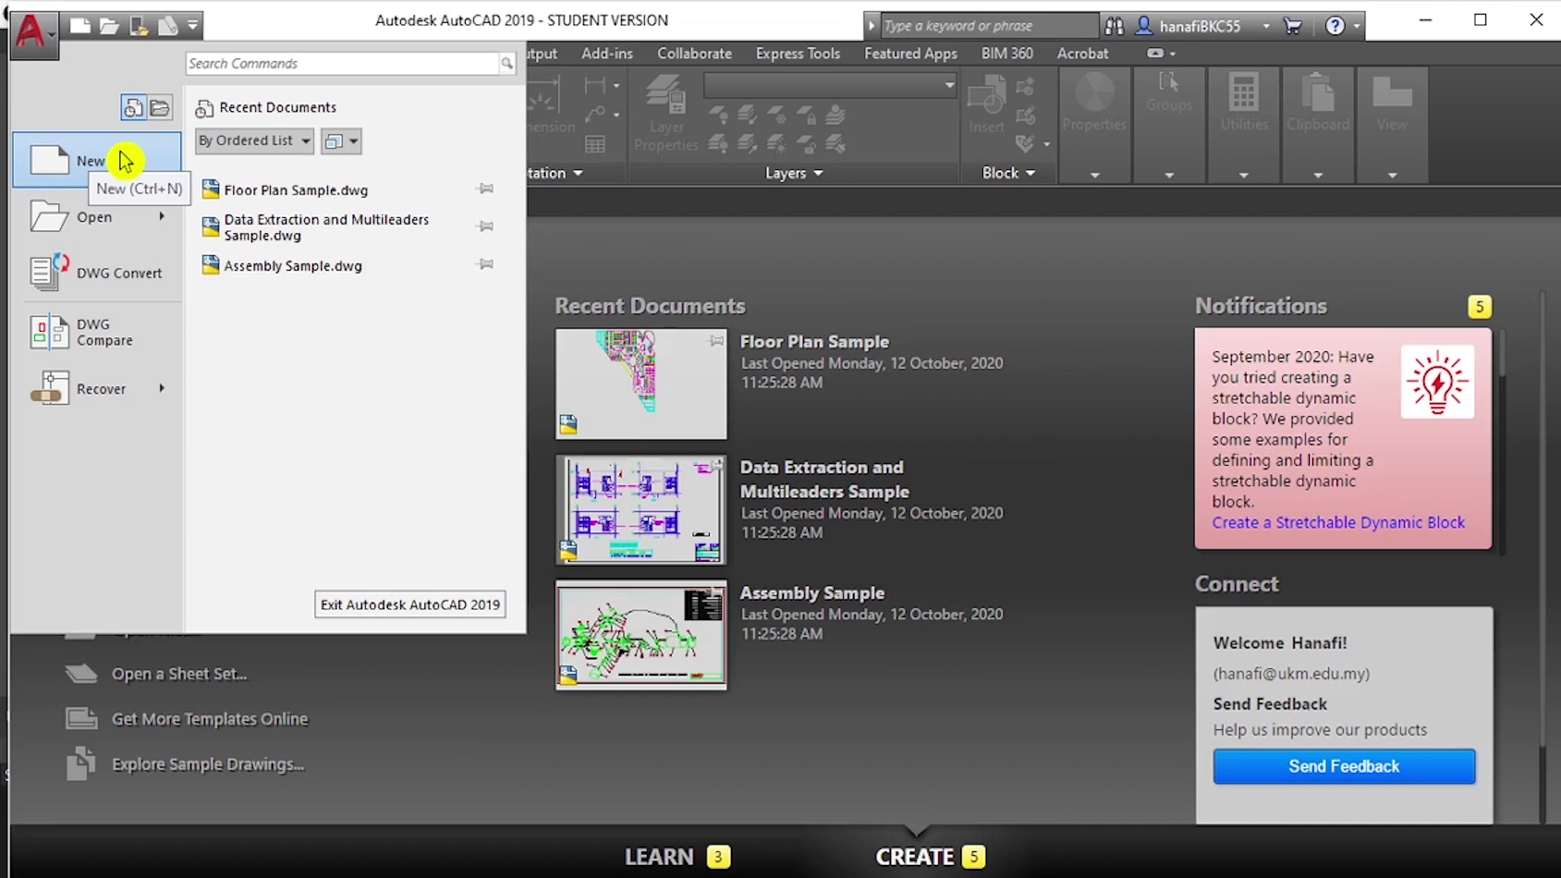
pyautogui.moveTo(99, 215)
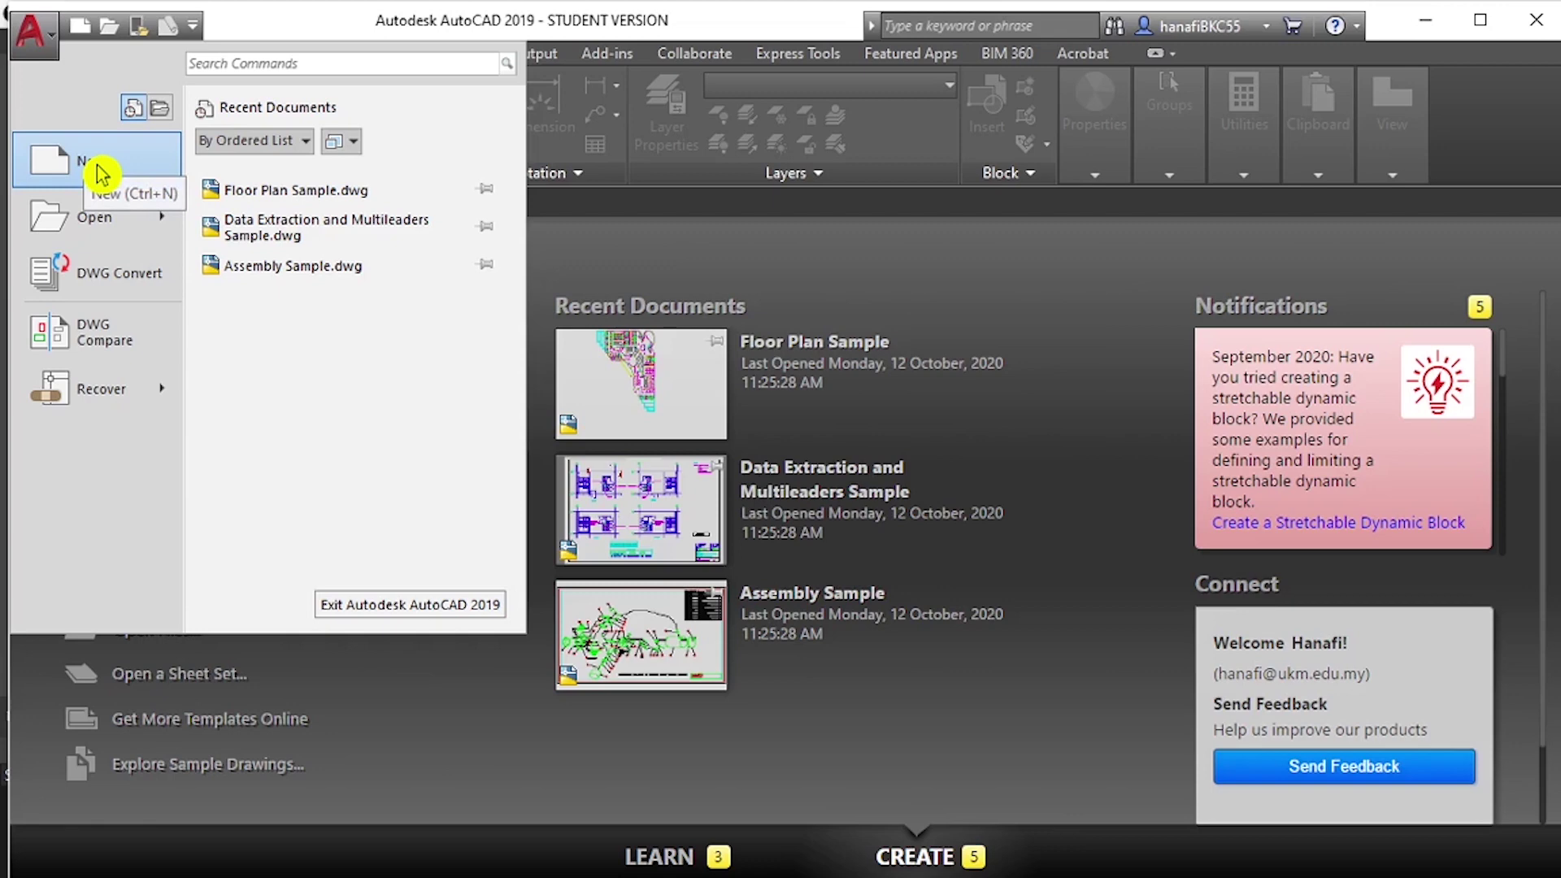
pyautogui.click(150, 169)
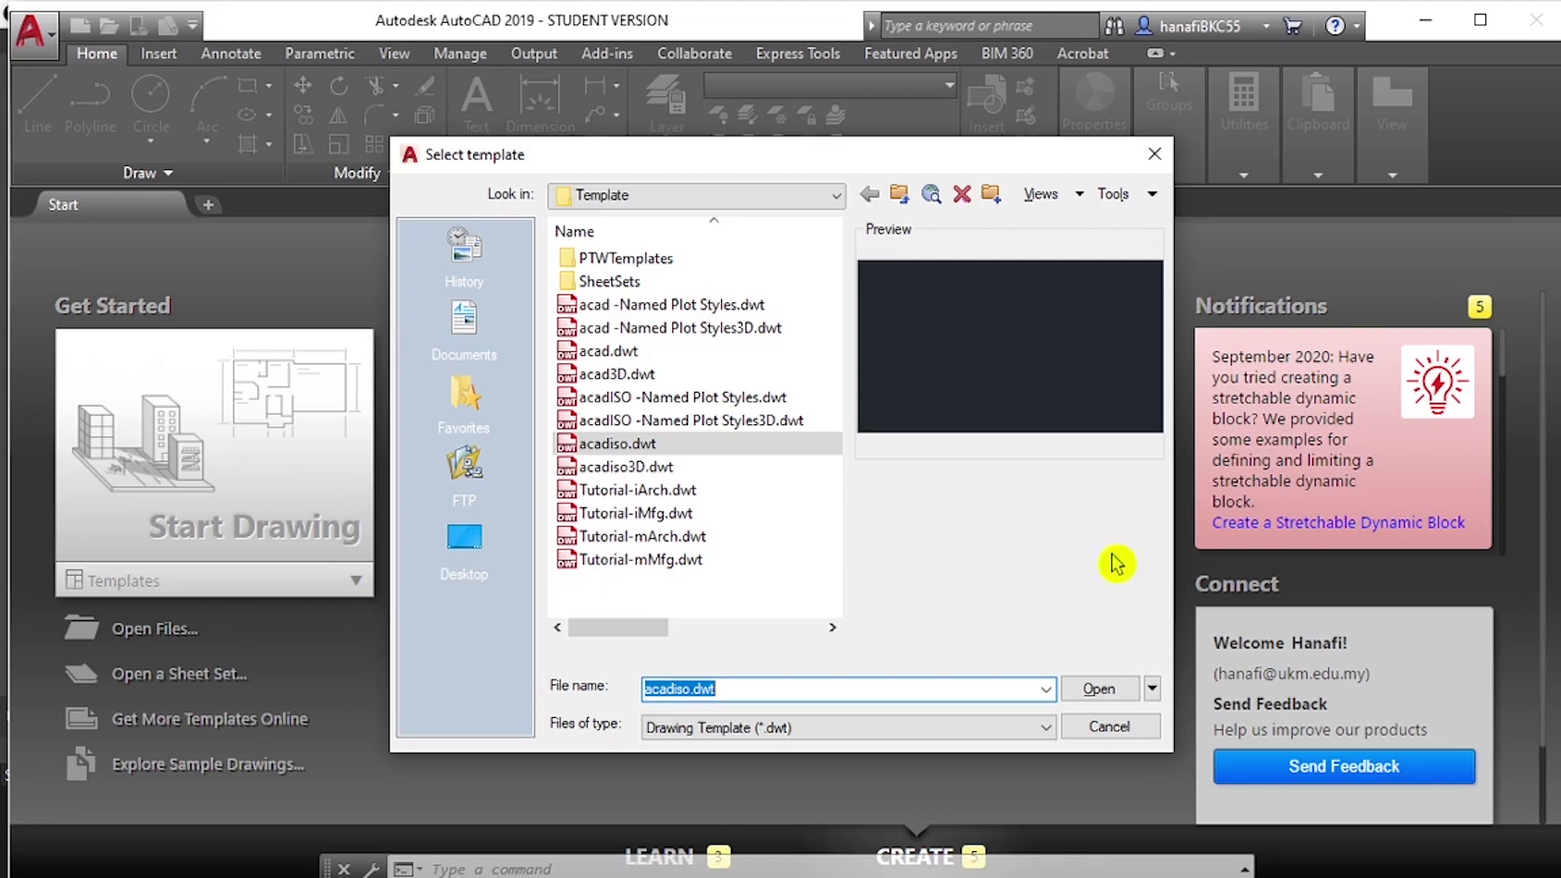
pyautogui.click(1152, 688)
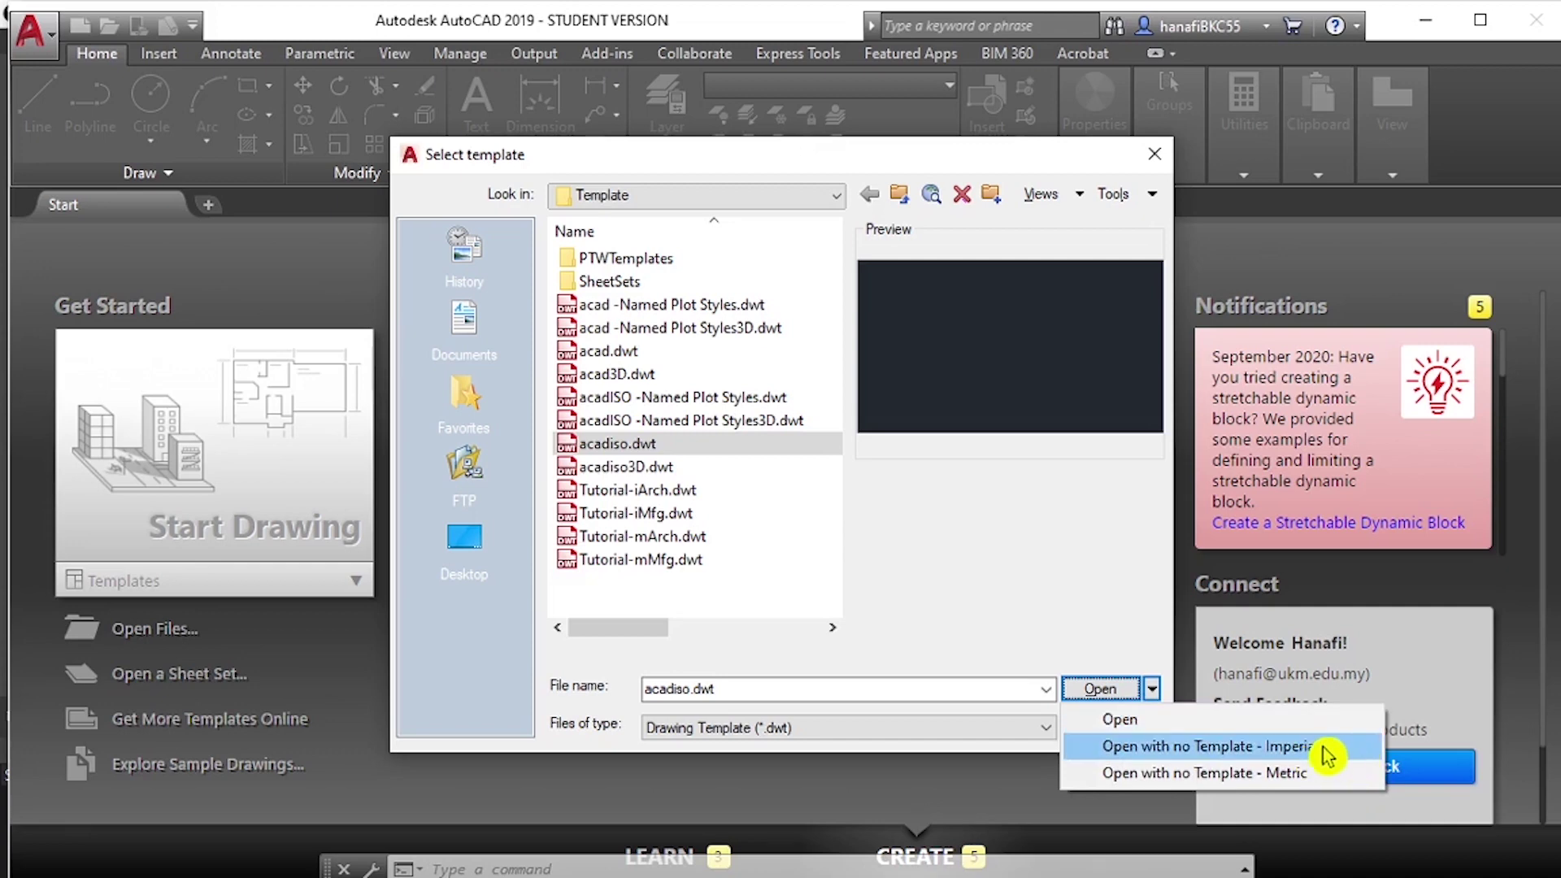
pyautogui.click(1346, 780)
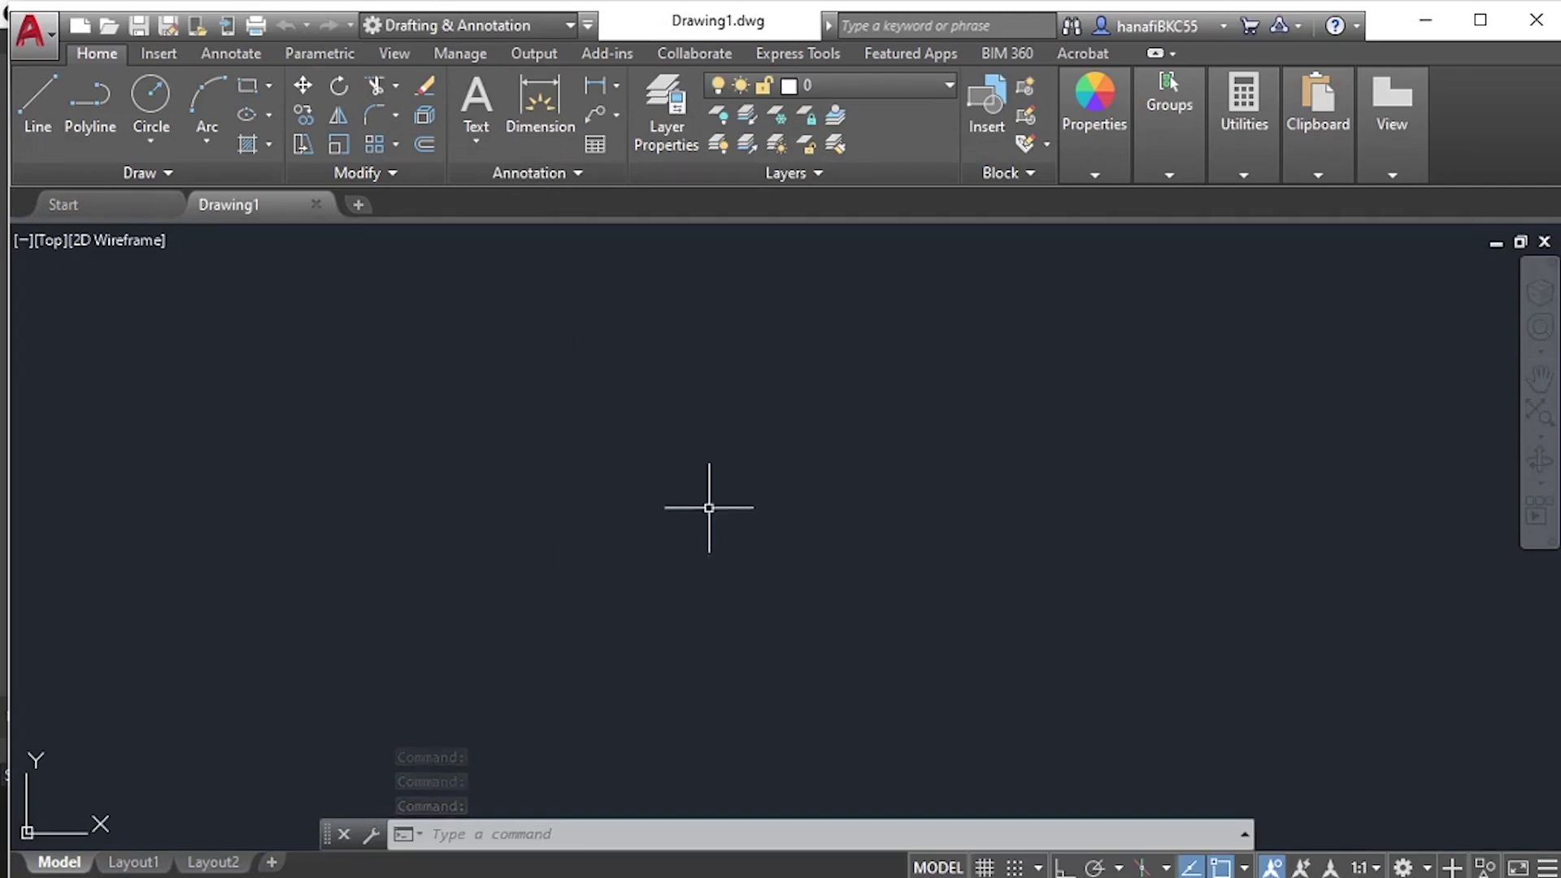
pyautogui.click(53, 41)
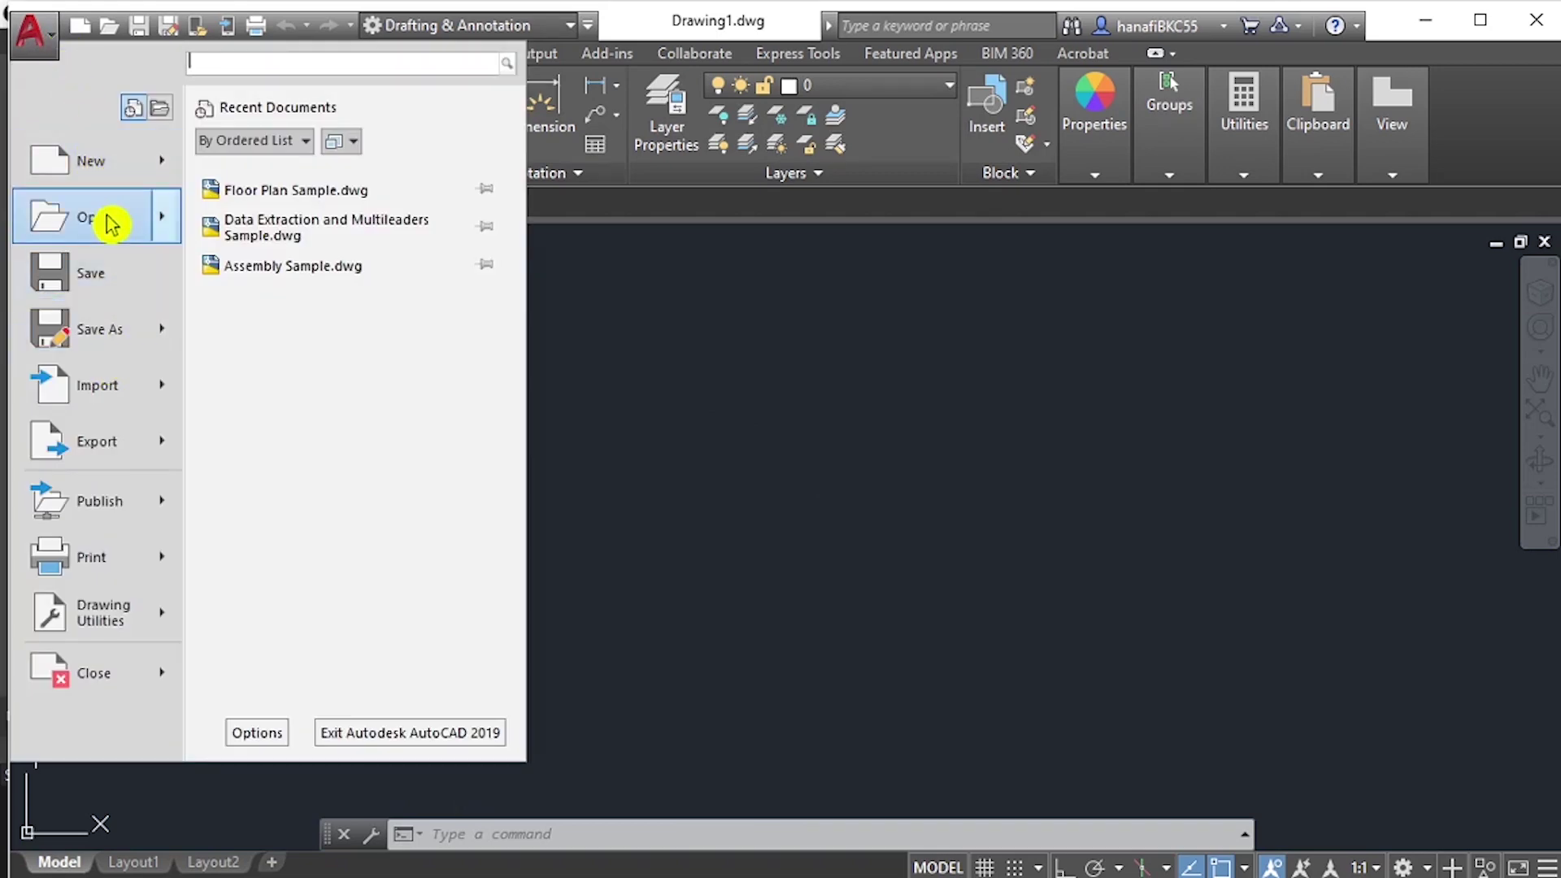
pyautogui.moveTo(111, 224)
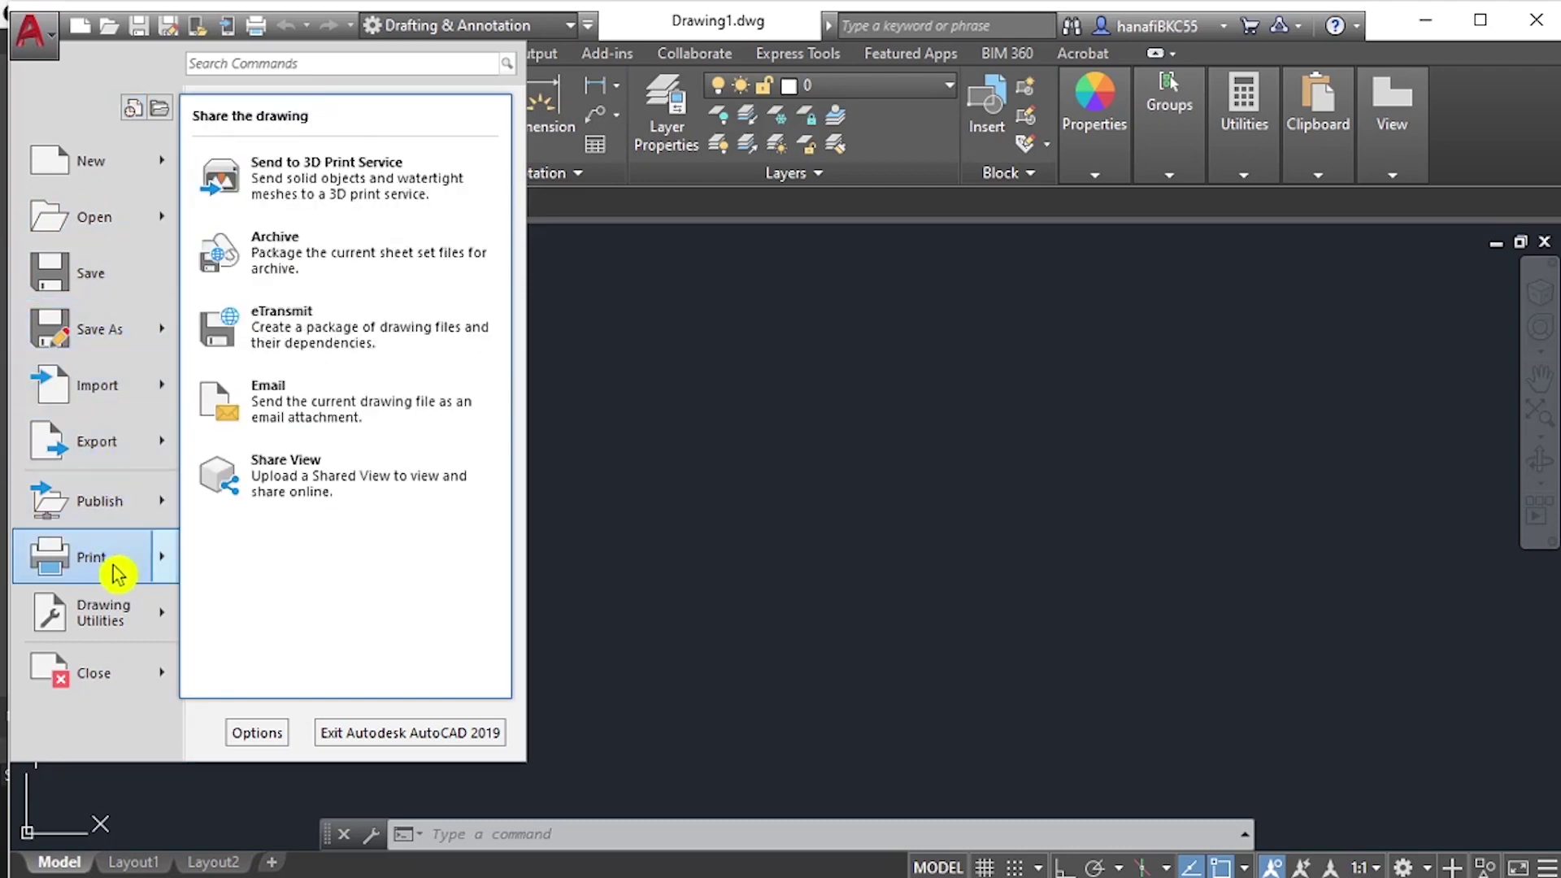
pyautogui.moveTo(142, 577)
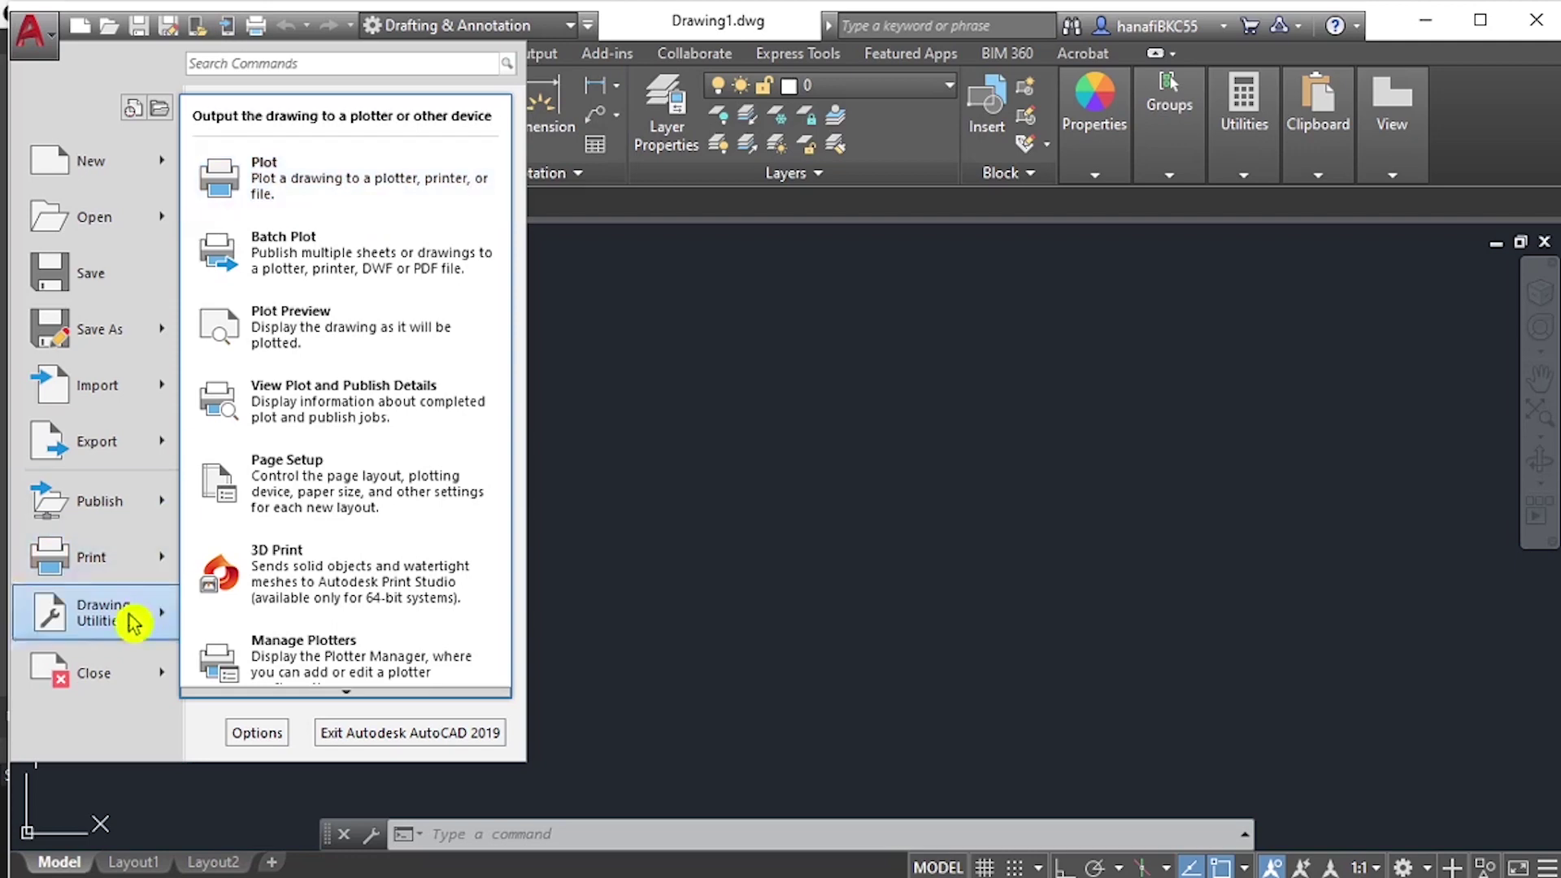
pyautogui.moveTo(101, 683)
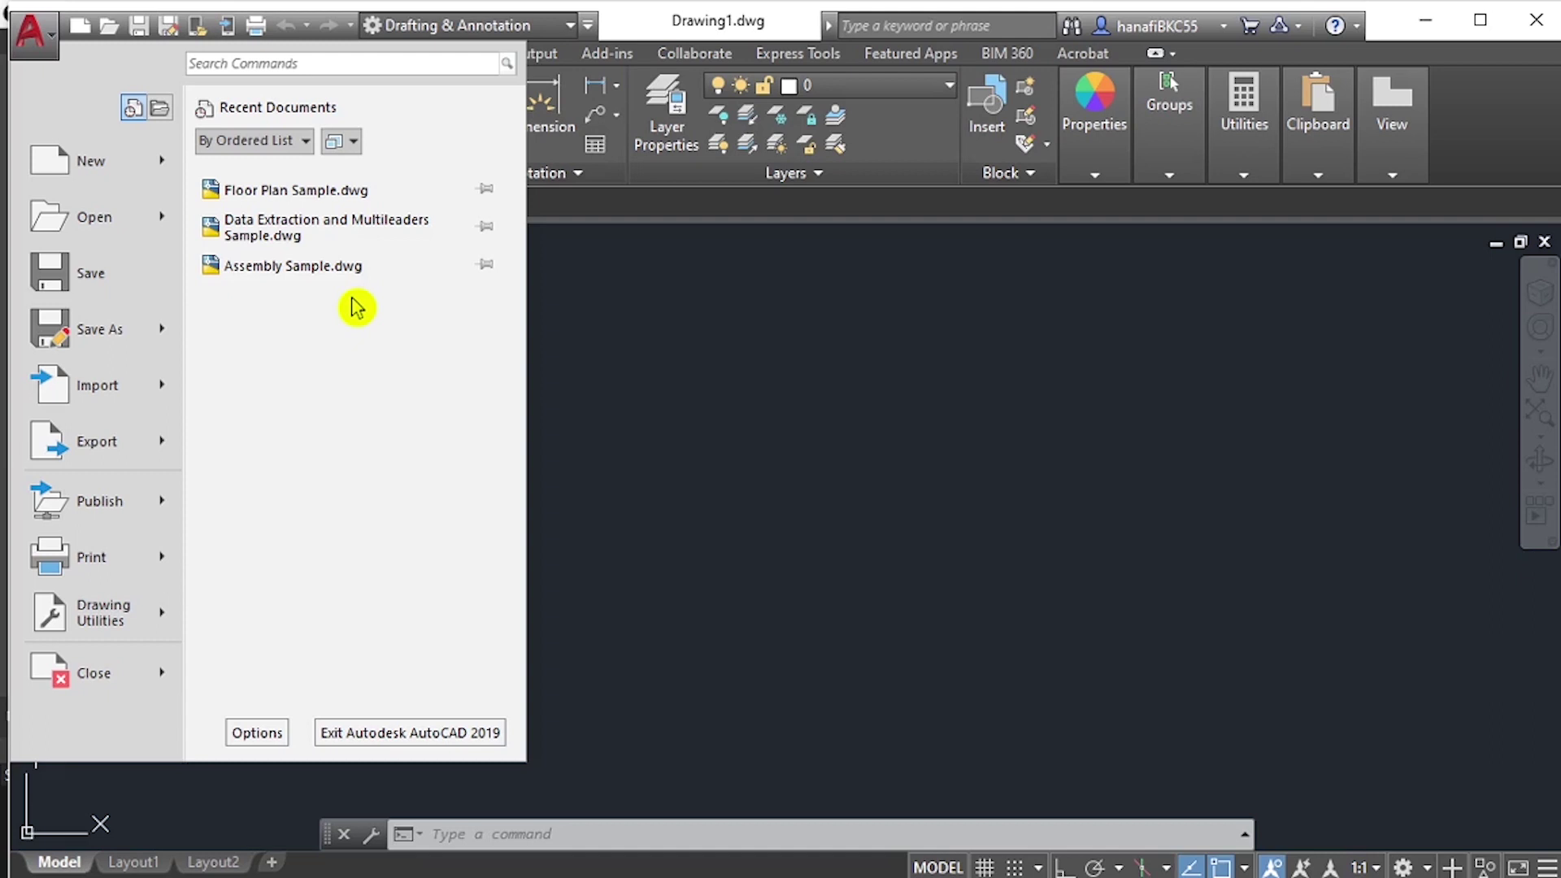
pyautogui.click(634, 198)
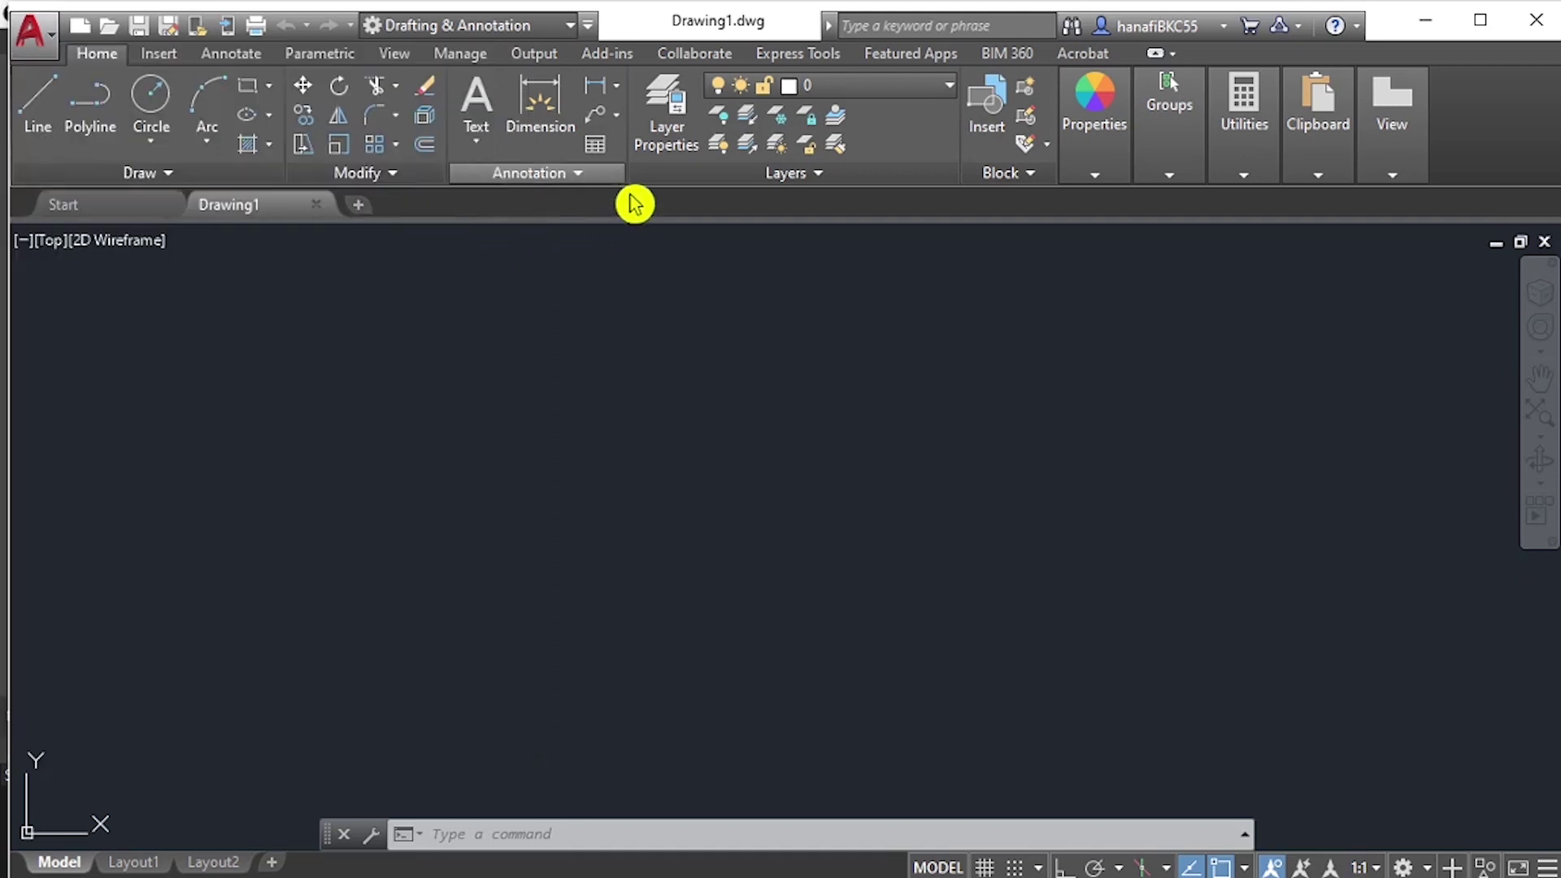
# Open the Options dialog and reposition it over the drawing area.
pyautogui.click(592, 834)
pyautogui.rightClick(600, 840)
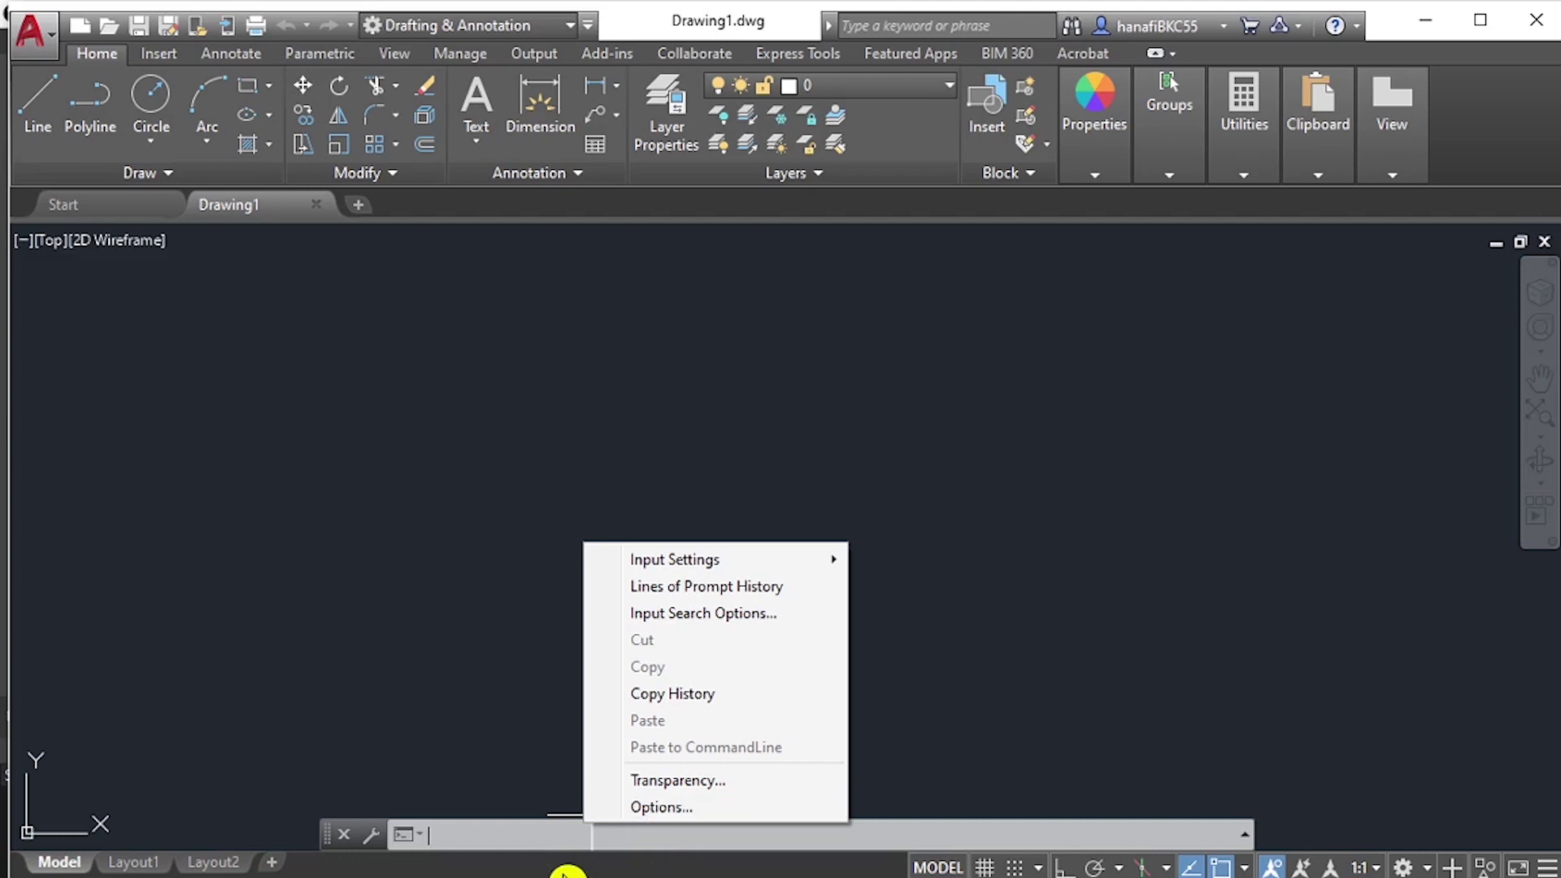
pyautogui.rightClick(529, 830)
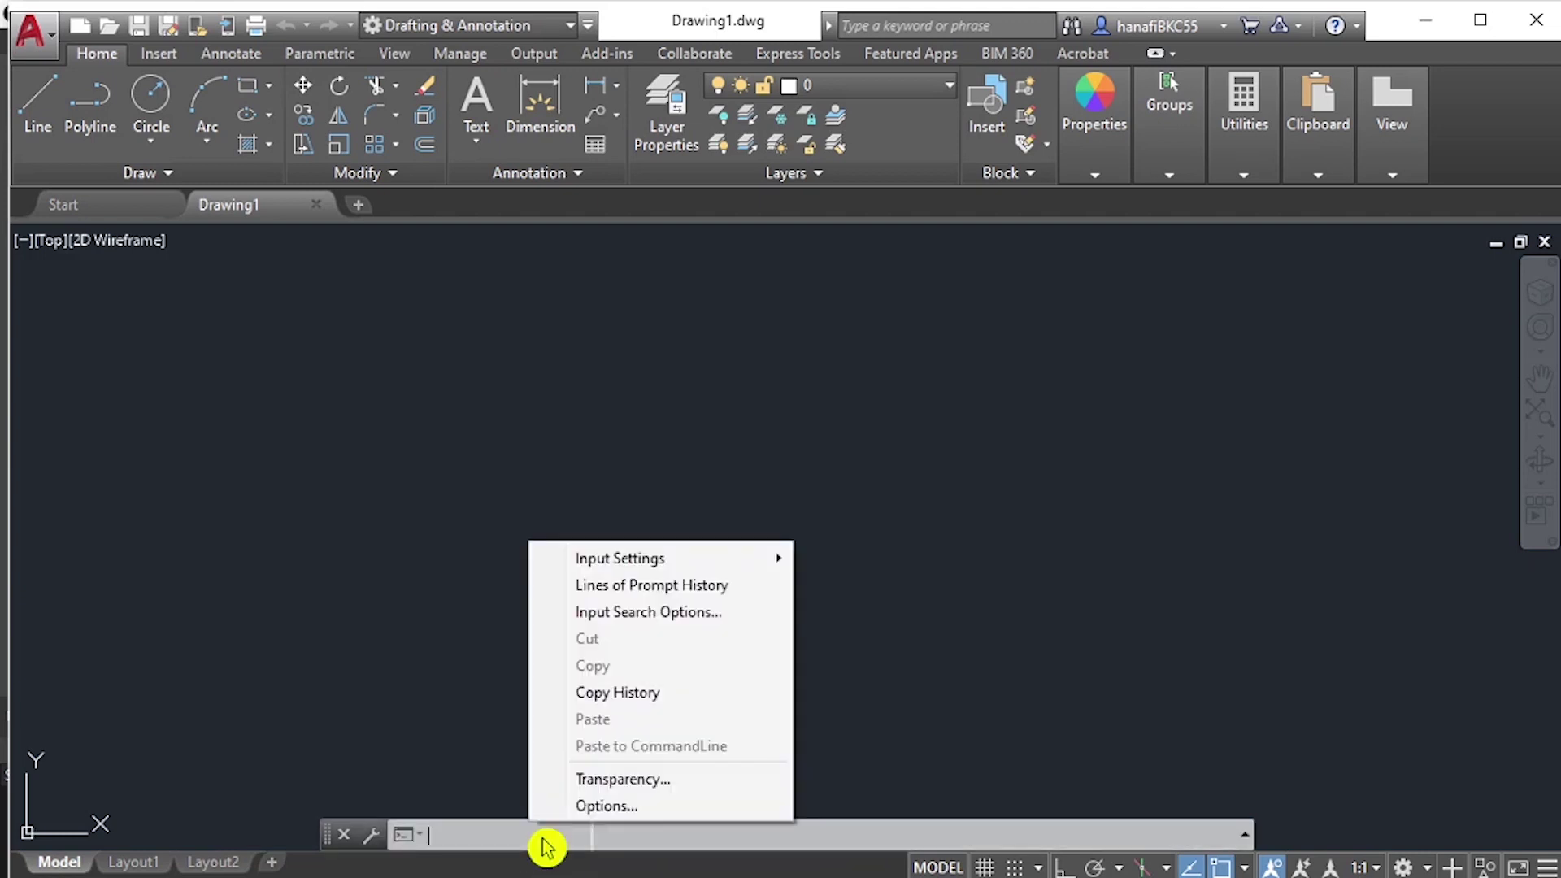
pyautogui.click(646, 805)
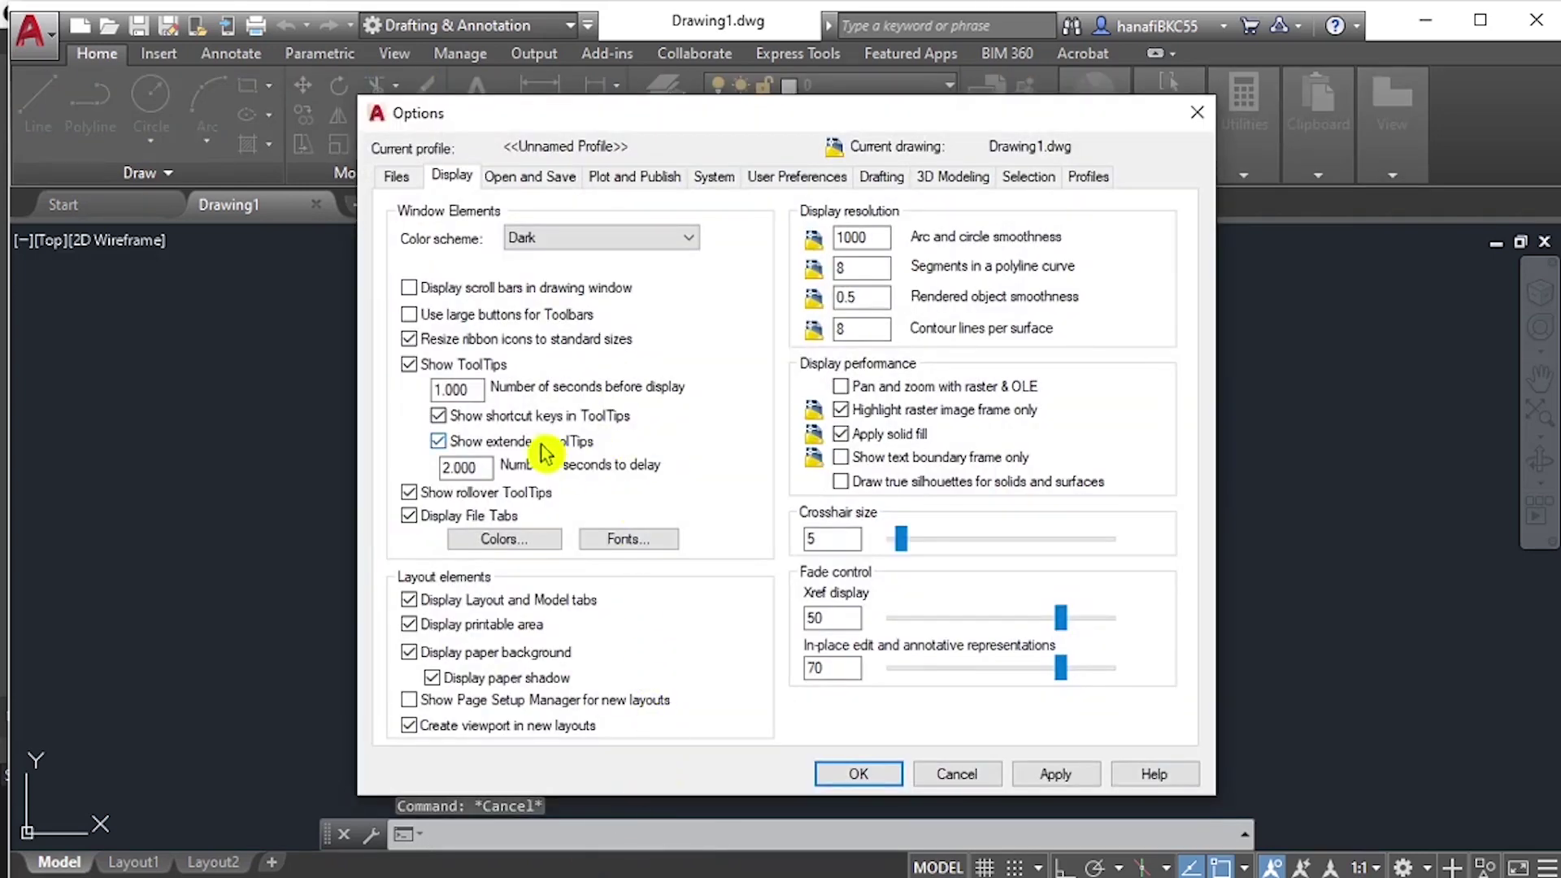
pyautogui.moveTo(645, 124); pyautogui.dragTo(593, 139)
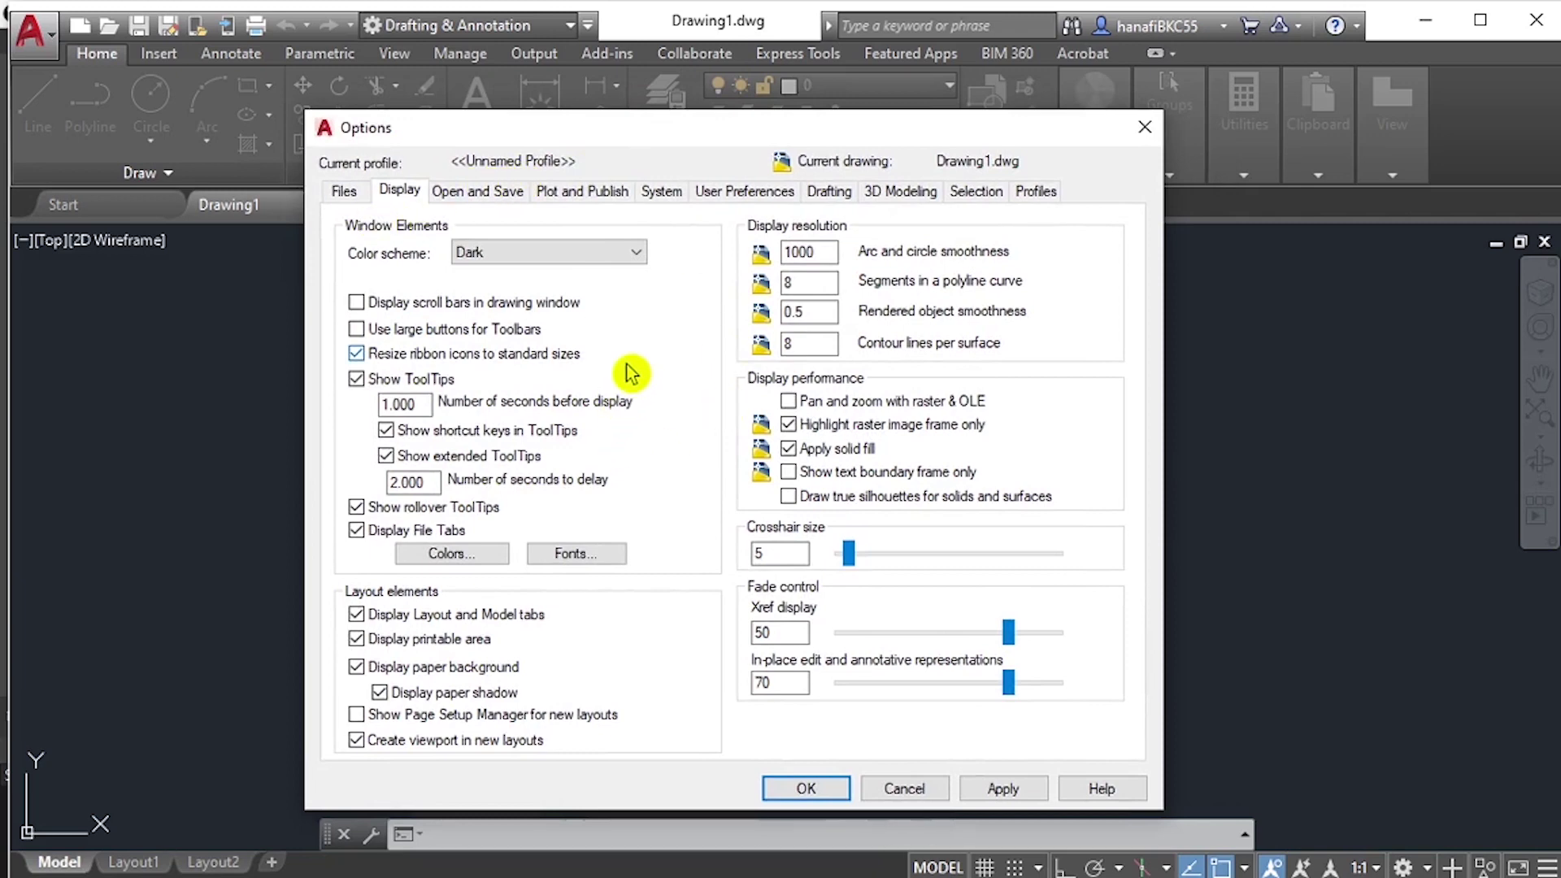
pyautogui.moveTo(631, 373)
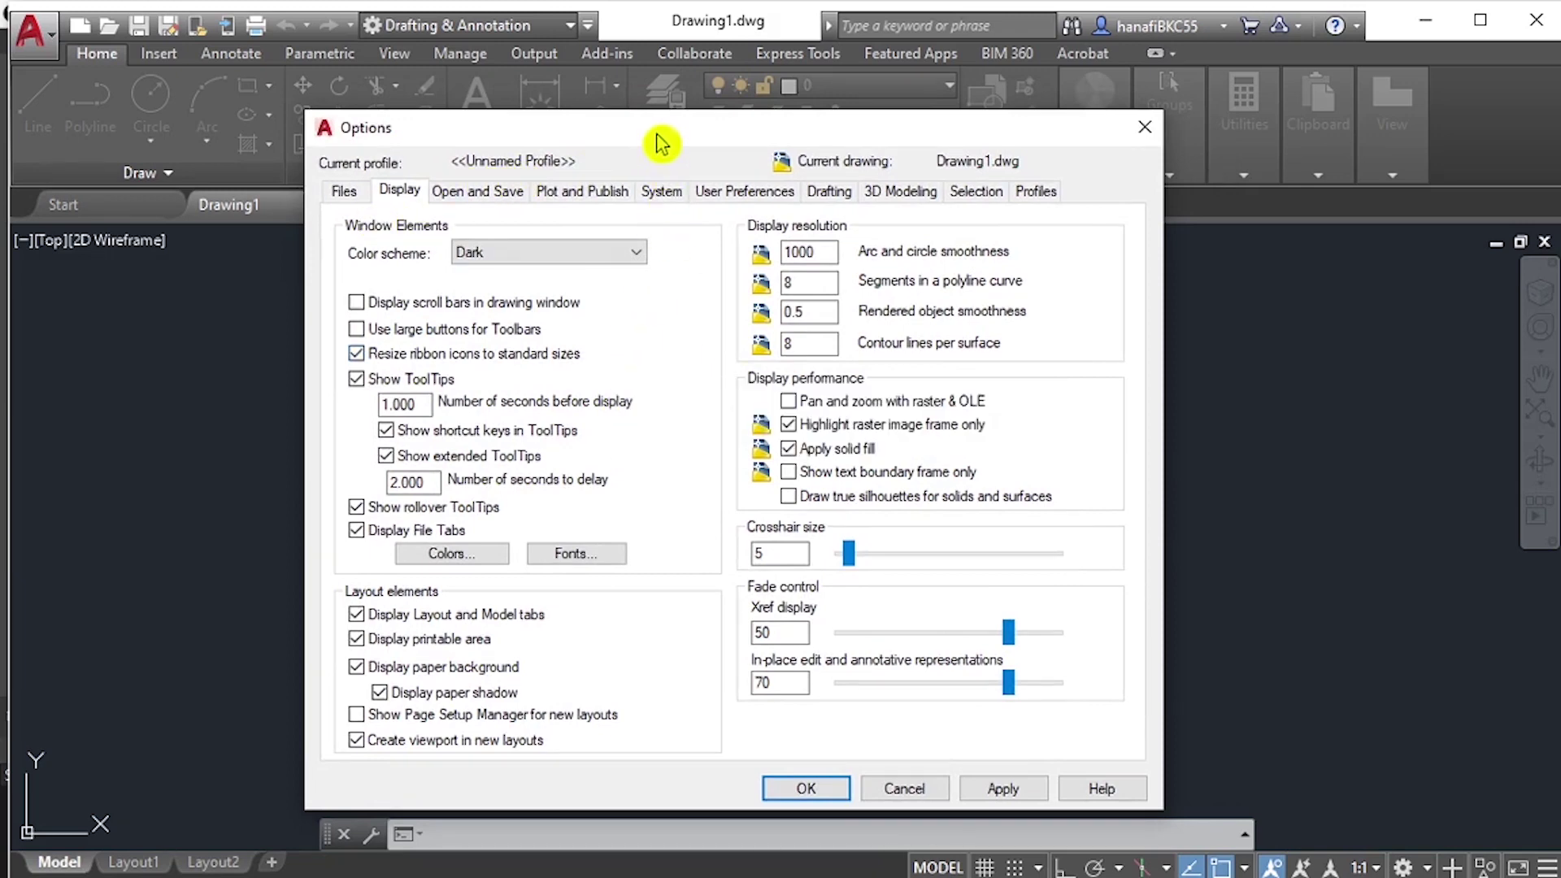
pyautogui.moveTo(662, 143)
pyautogui.mouseDown()
pyautogui.moveTo(738, 135)
pyautogui.moveTo(676, 134)
pyautogui.mouseUp()
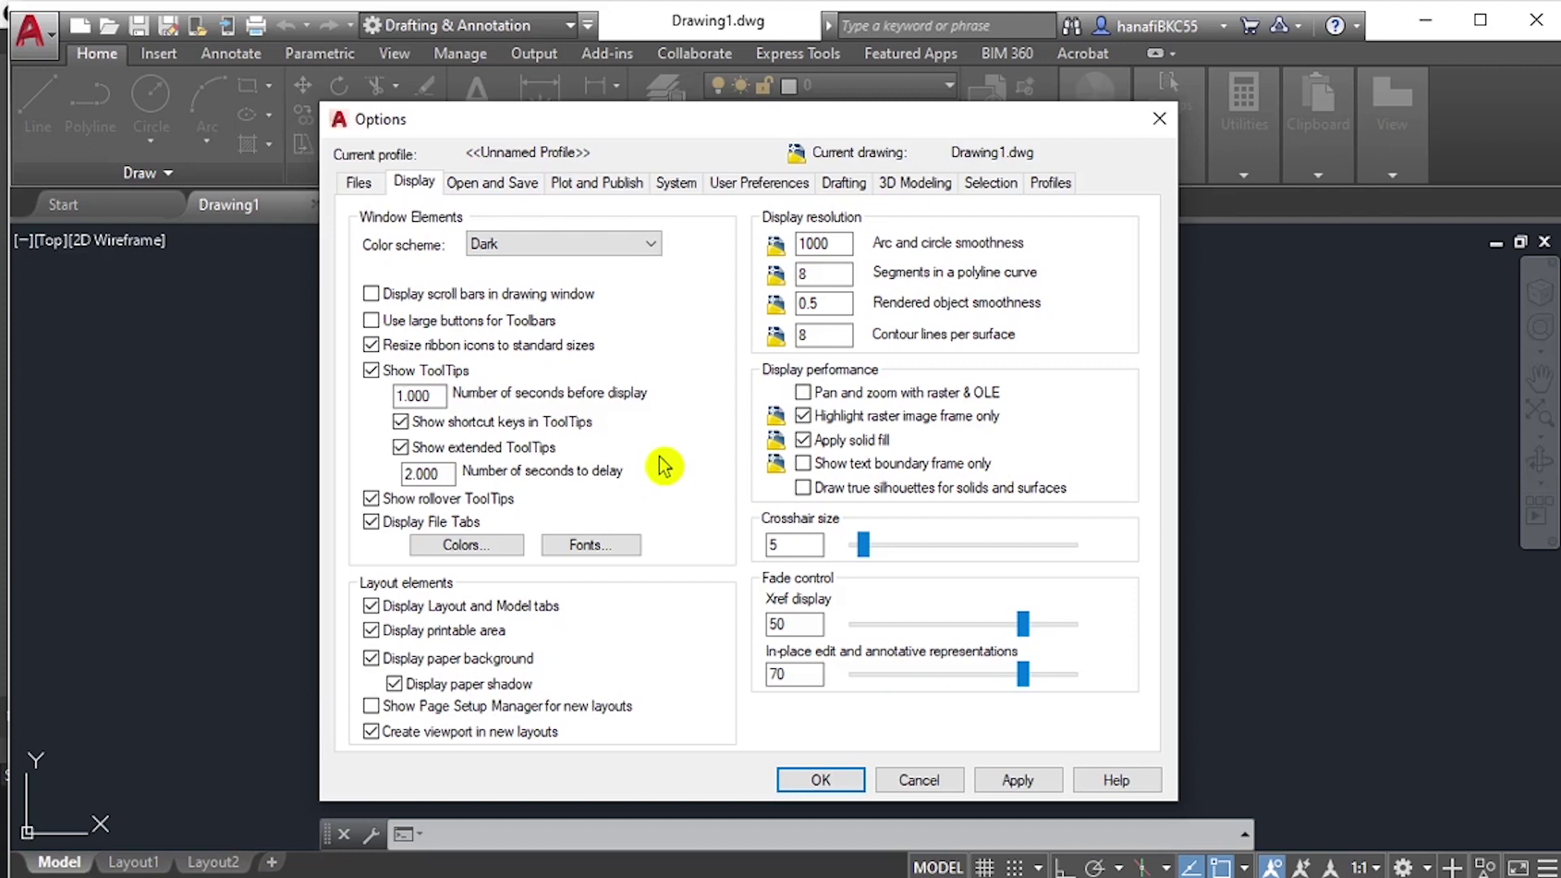
# Set the default save format to AutoCAD 2000/LT2000 Drawing (*.dwg) and the automatic save interval to 5 minutes.
pyautogui.click(501, 187)
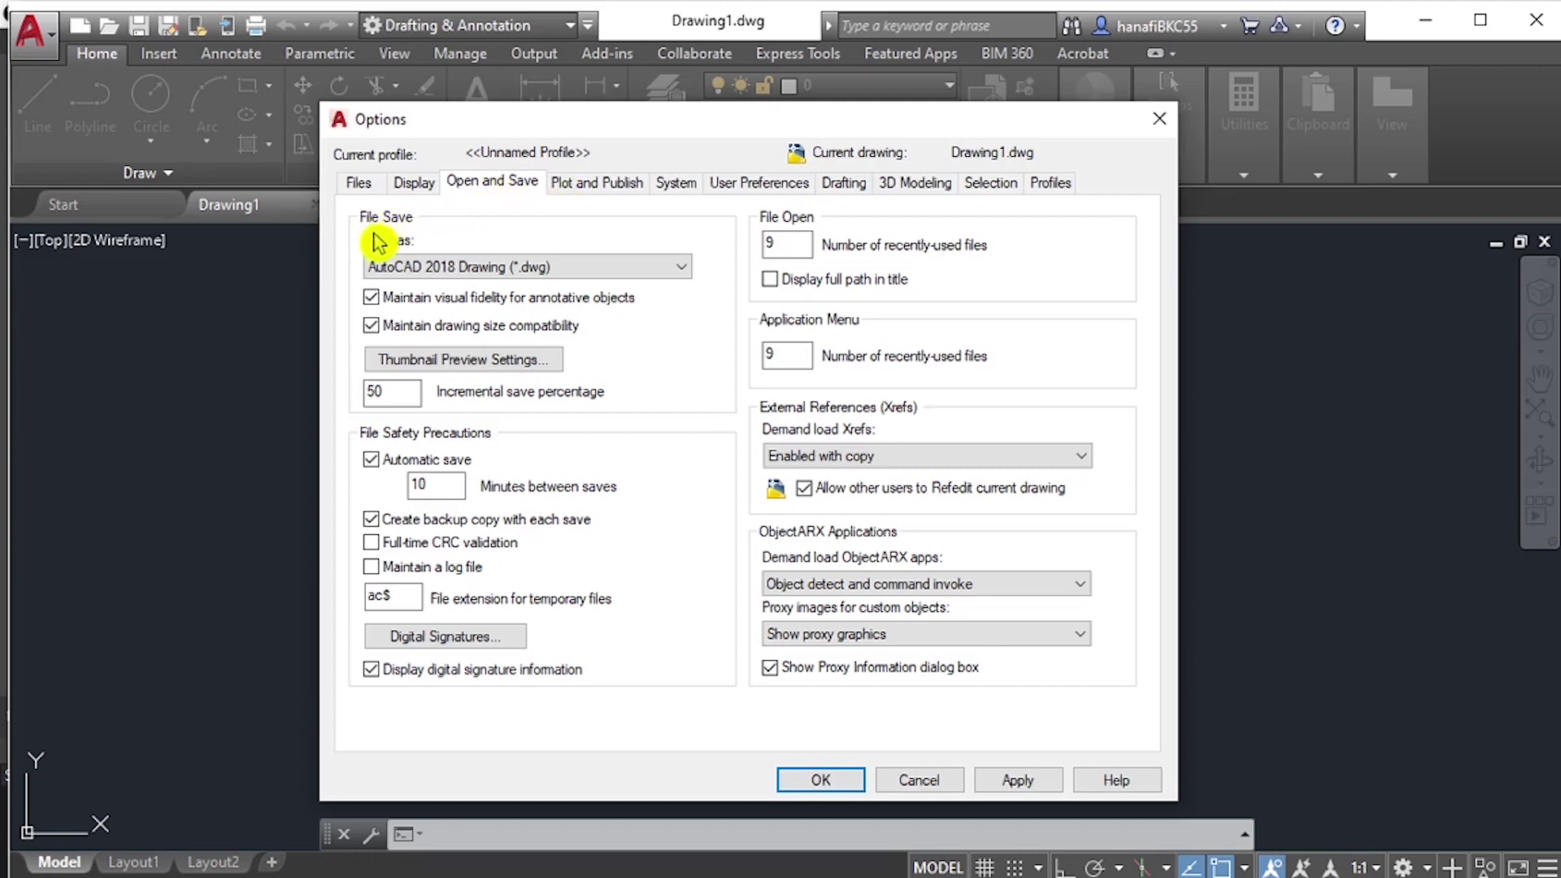
pyautogui.click(632, 272)
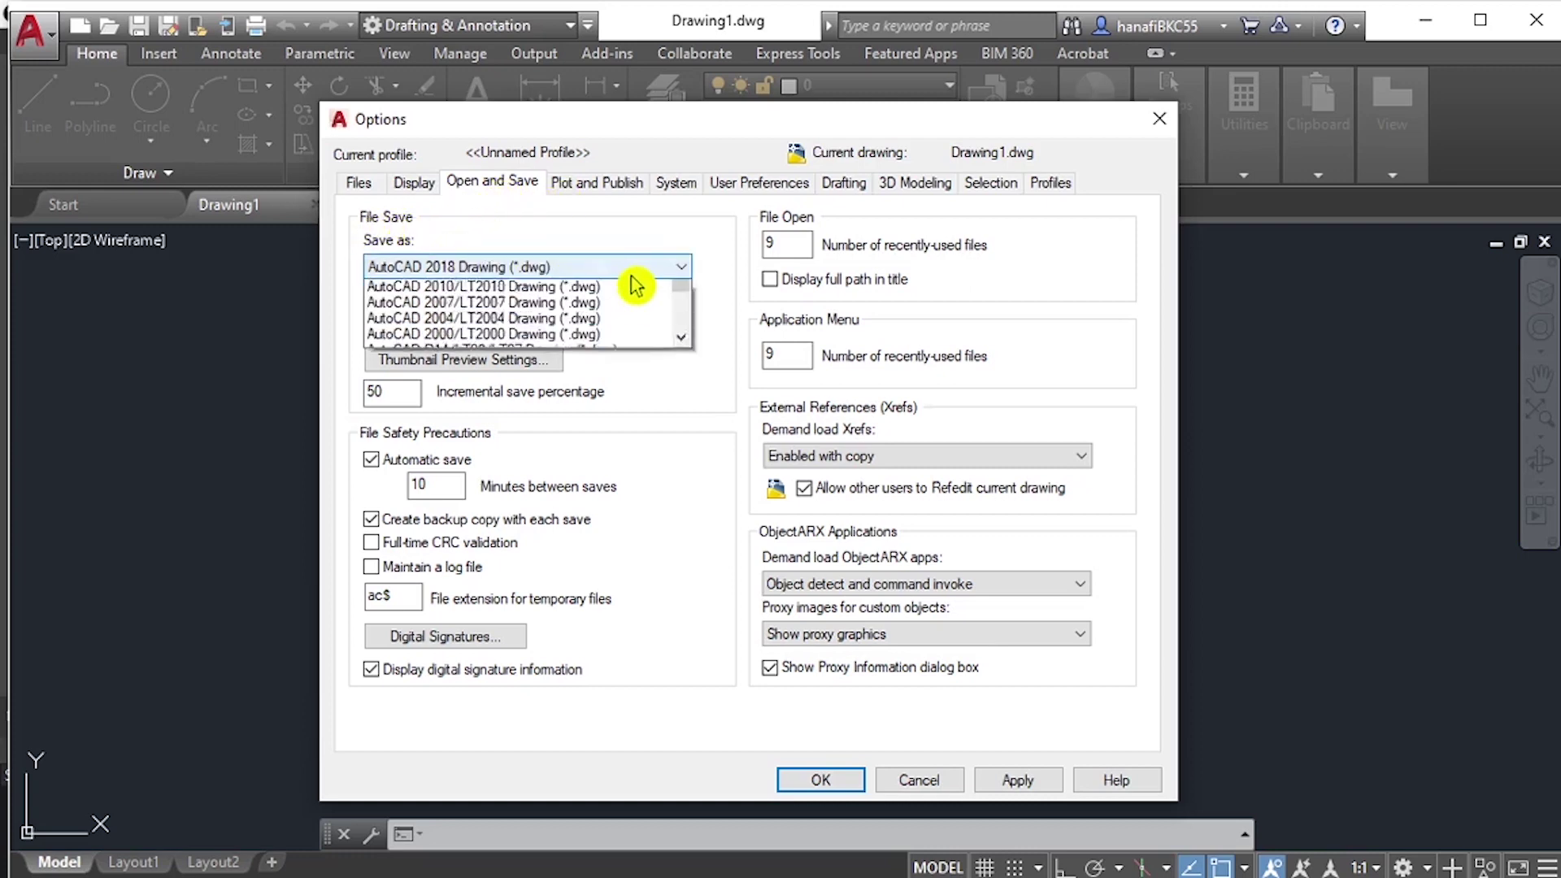
pyautogui.click(660, 336)
pyautogui.click(682, 272)
pyautogui.scroll(-3, 691, 345)
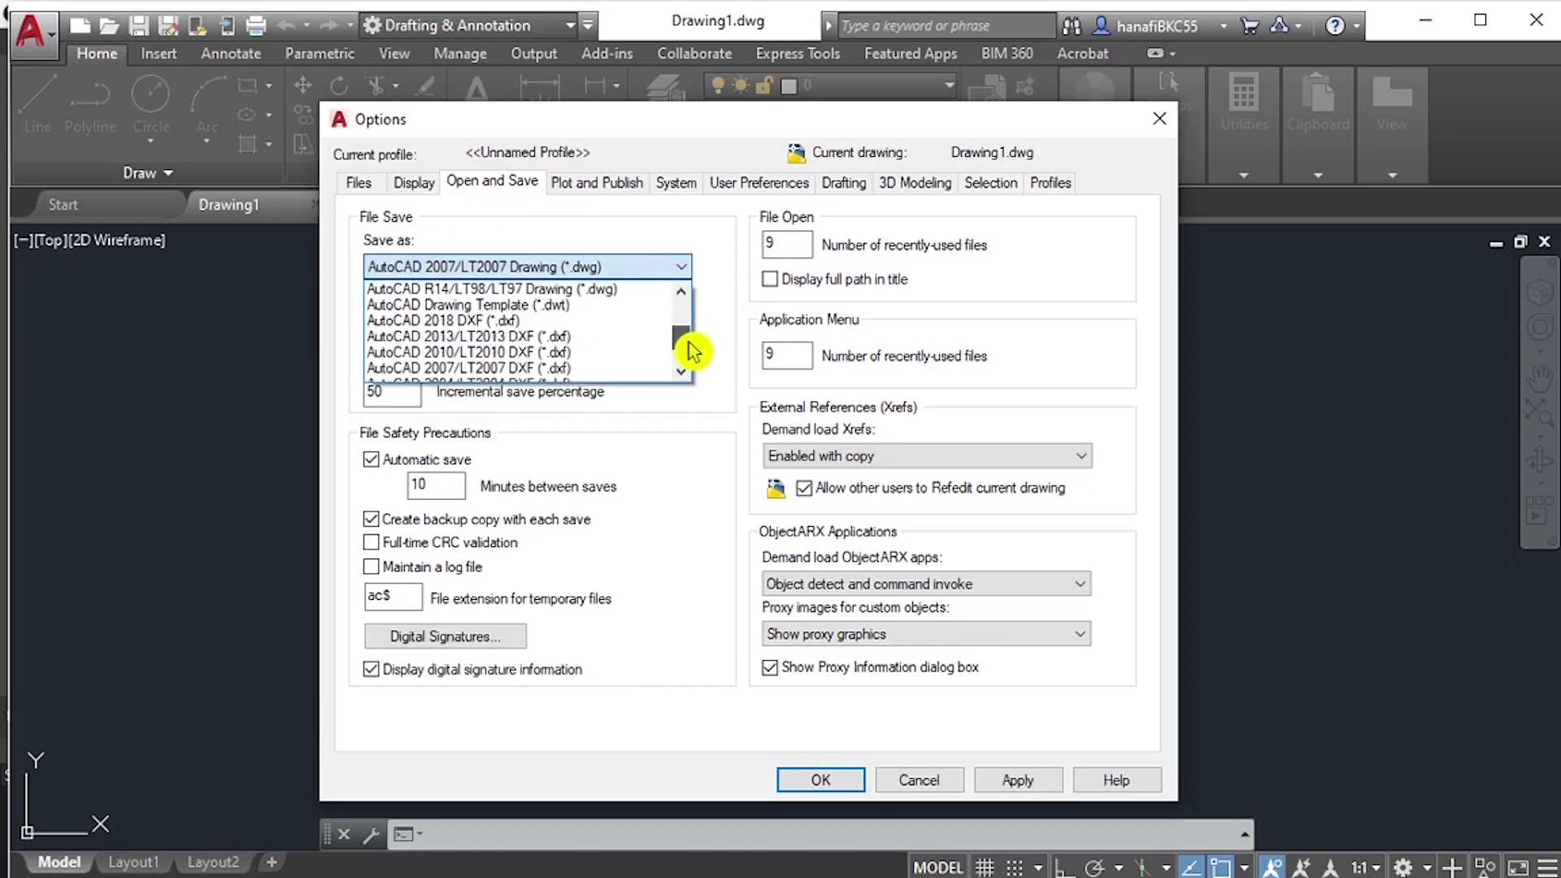
pyautogui.moveTo(692, 360)
pyautogui.mouseDown()
pyautogui.moveTo(691, 300)
pyautogui.moveTo(695, 334)
pyautogui.mouseUp()
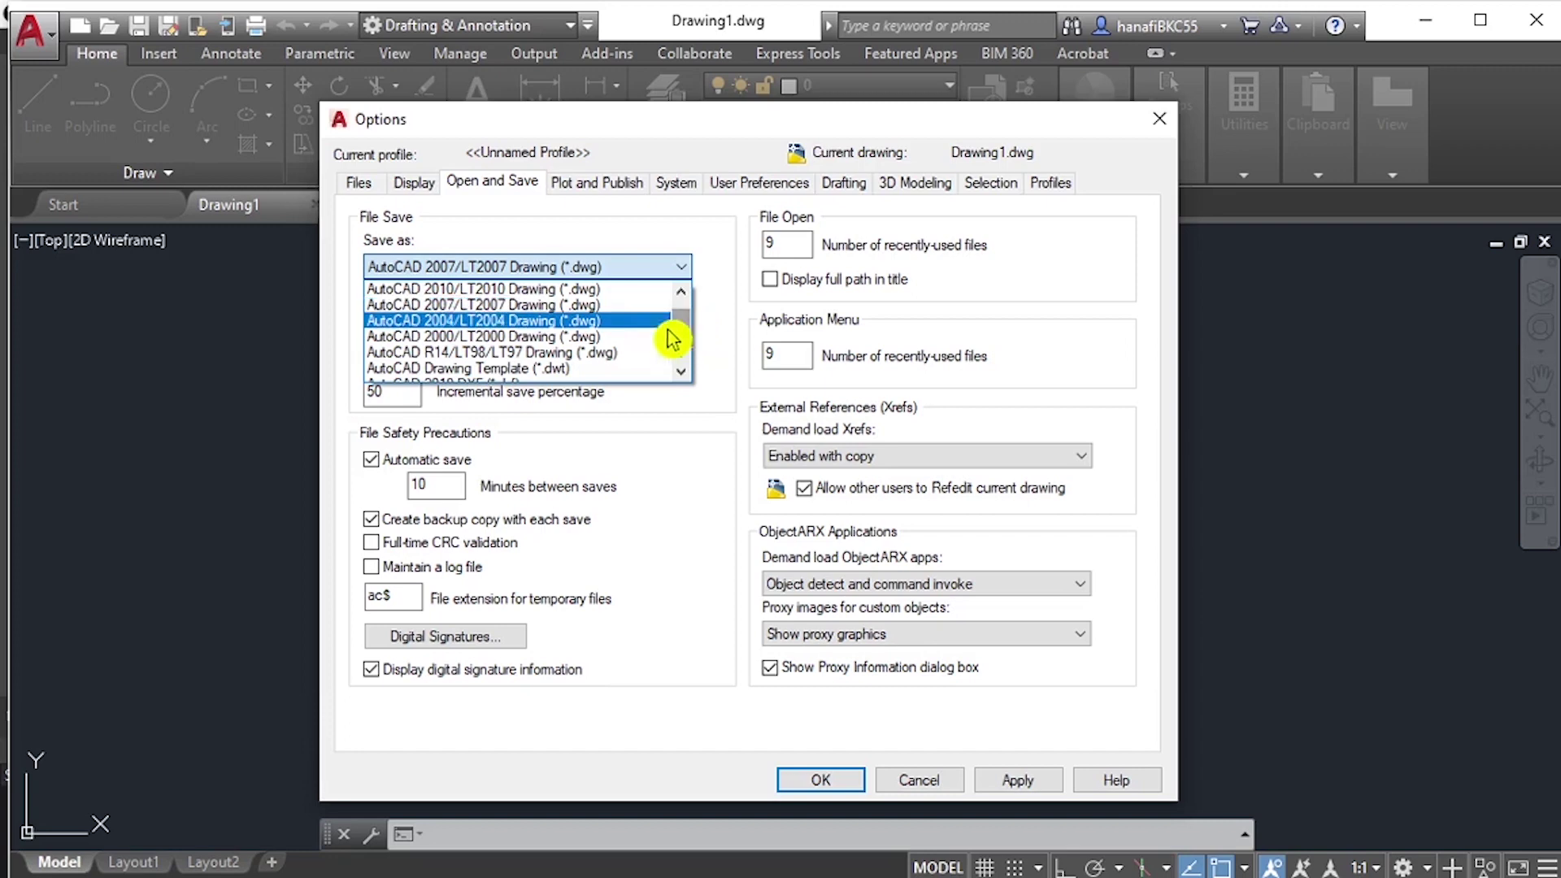
pyautogui.click(602, 336)
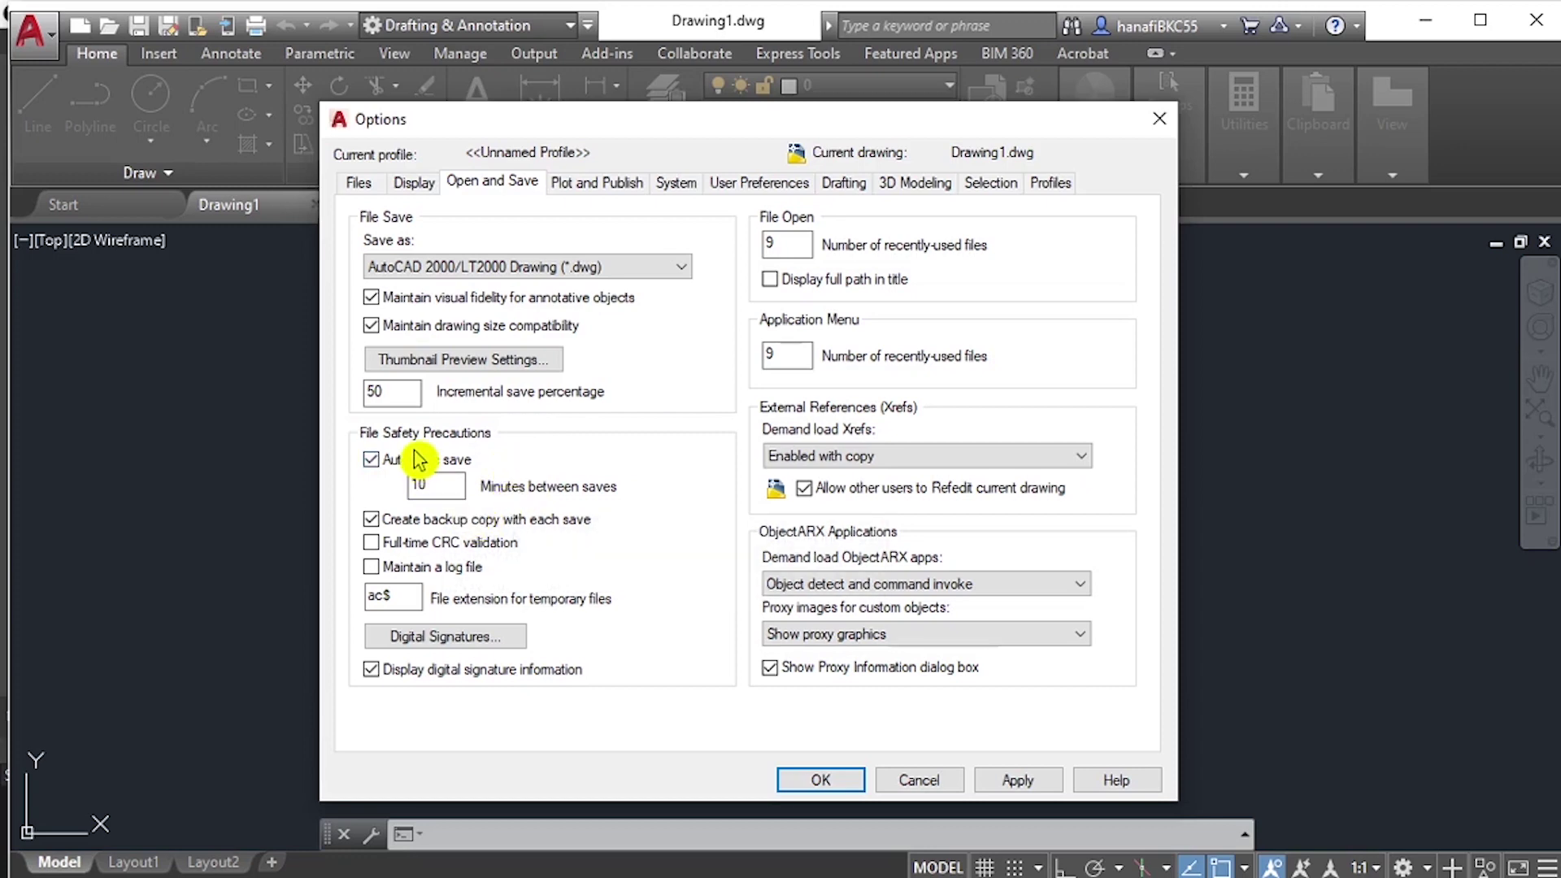
pyautogui.doubleClick(443, 486)
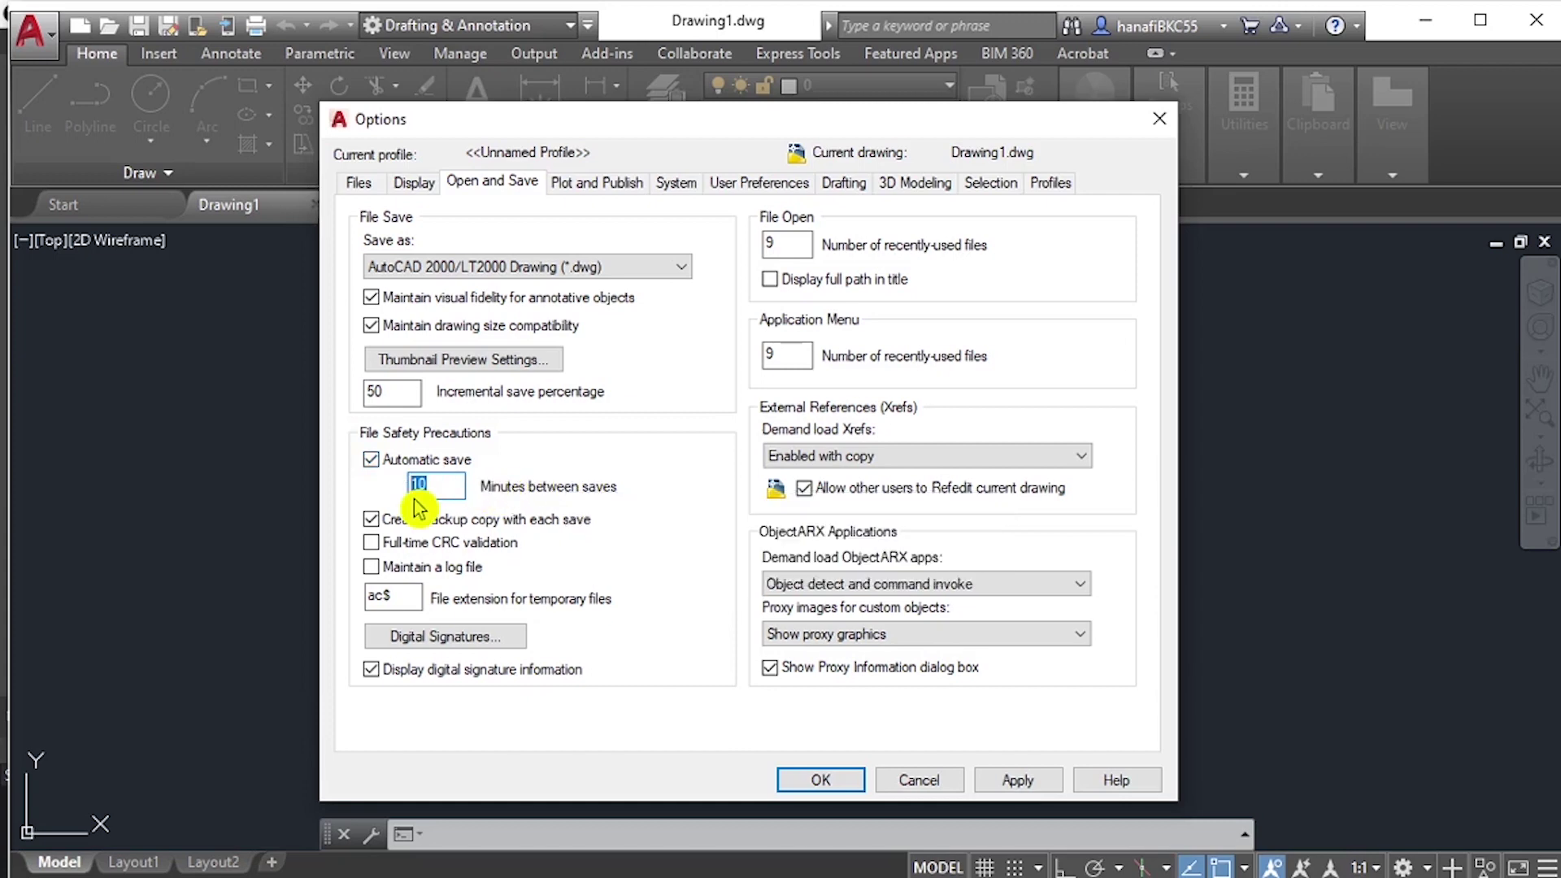
pyautogui.write('5')
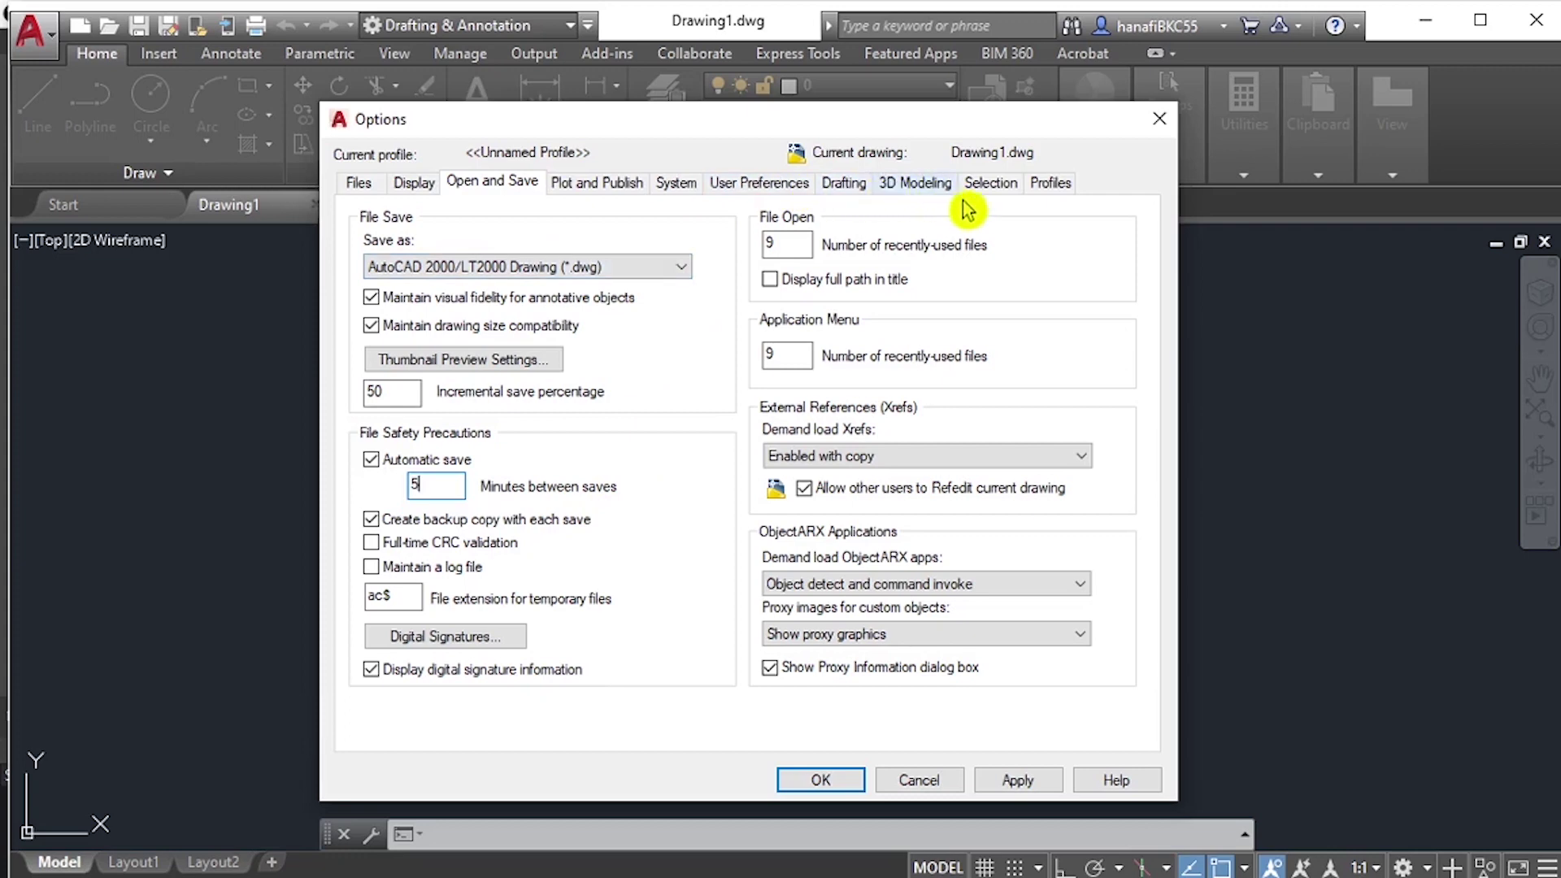
# Review the plotting, system, user preference, drafting, 3D modeling, selection and file options, and the available window color schemes.
pyautogui.click(609, 185)
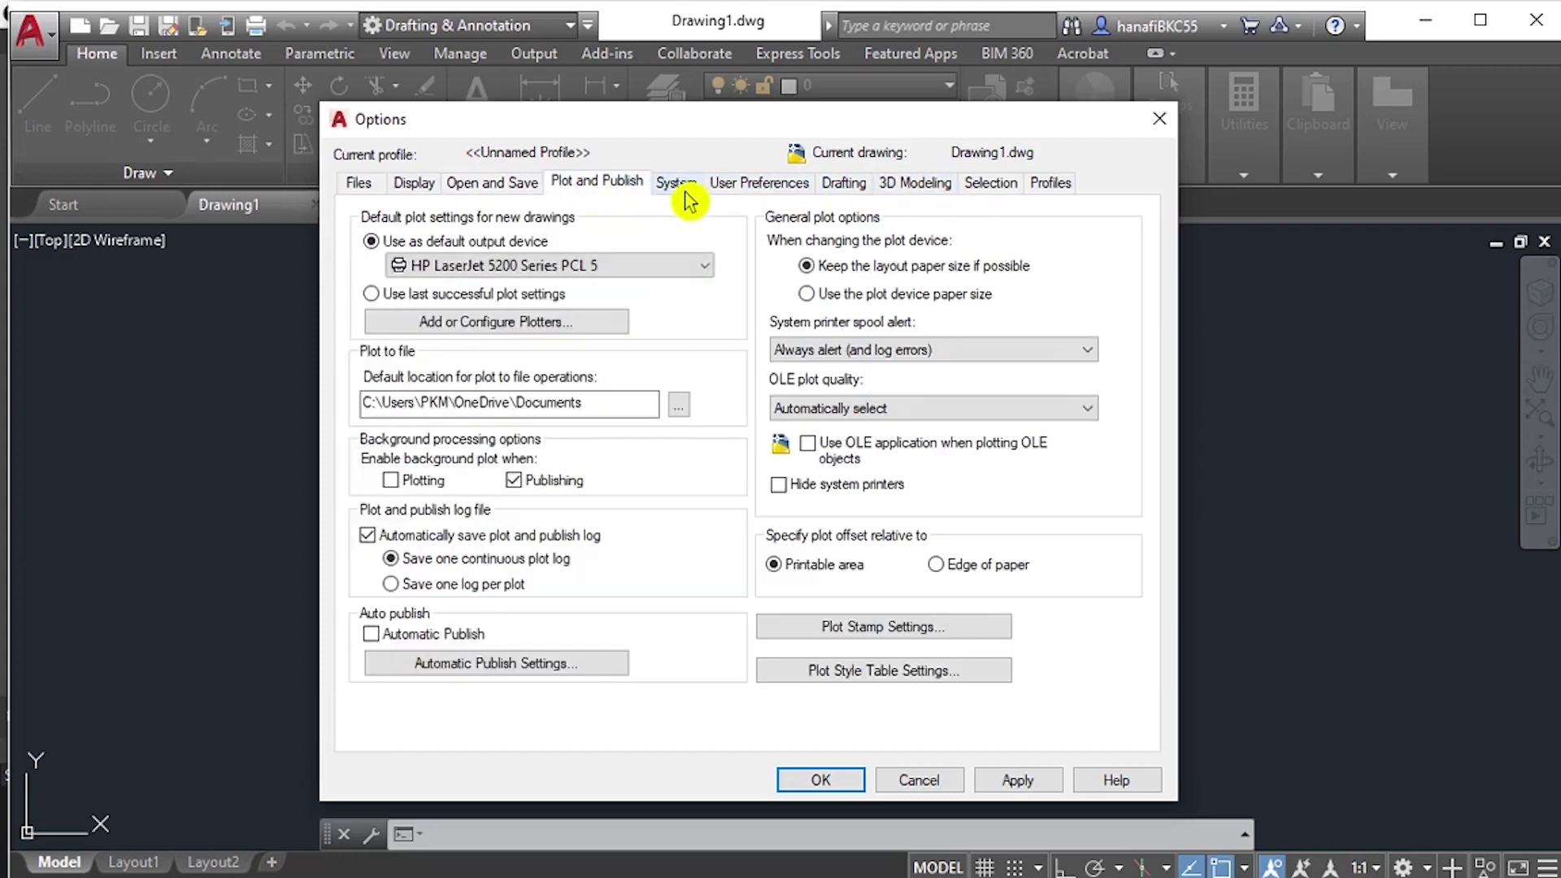
pyautogui.click(687, 191)
pyautogui.click(770, 194)
pyautogui.click(843, 194)
pyautogui.click(915, 194)
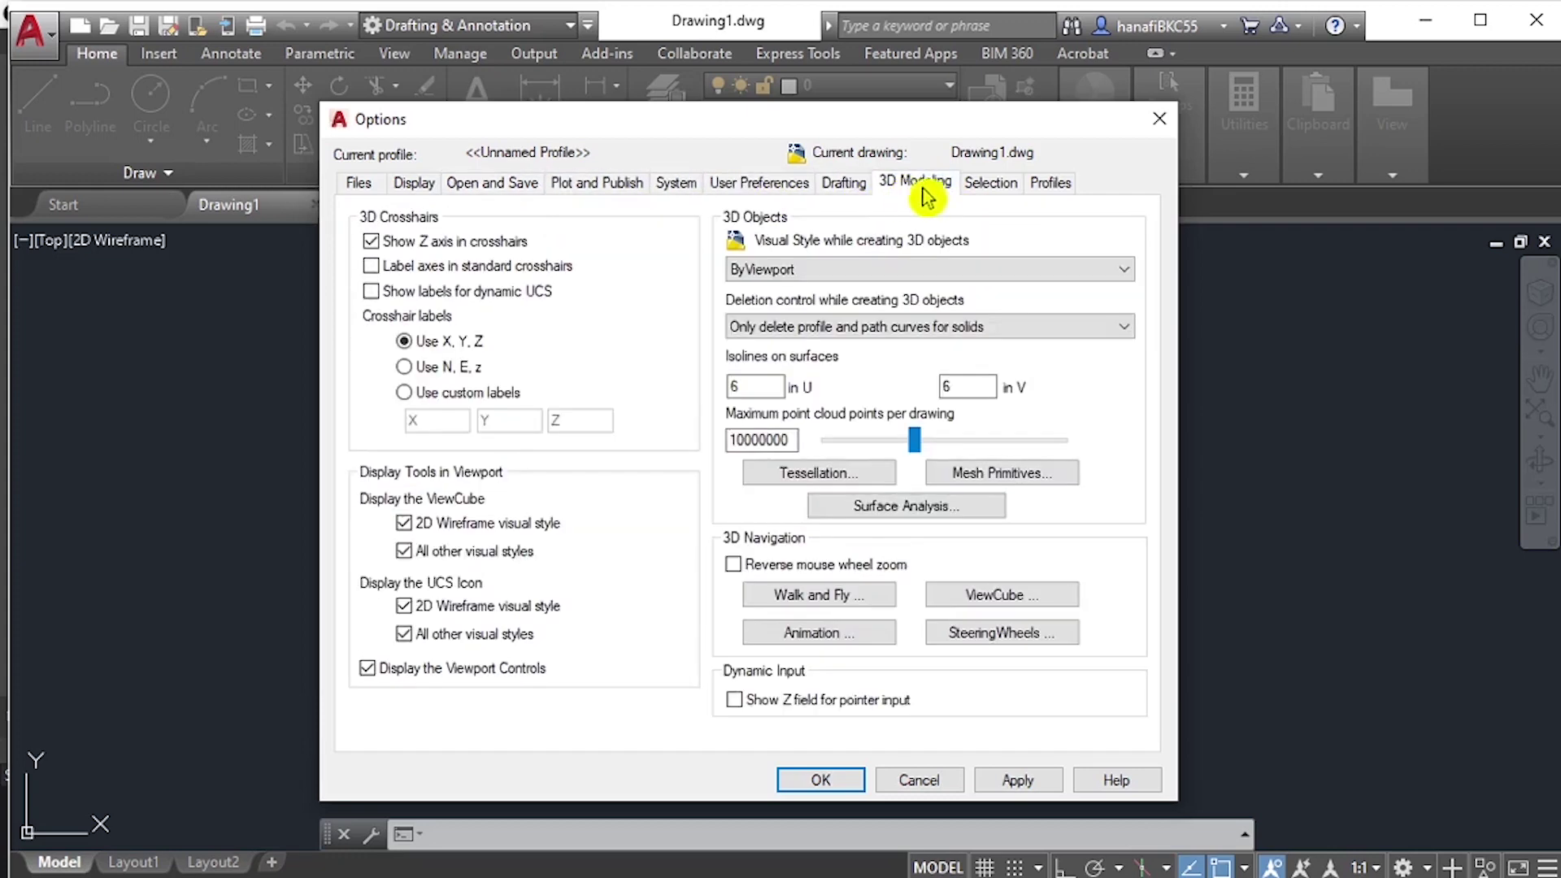
pyautogui.click(991, 184)
pyautogui.click(358, 186)
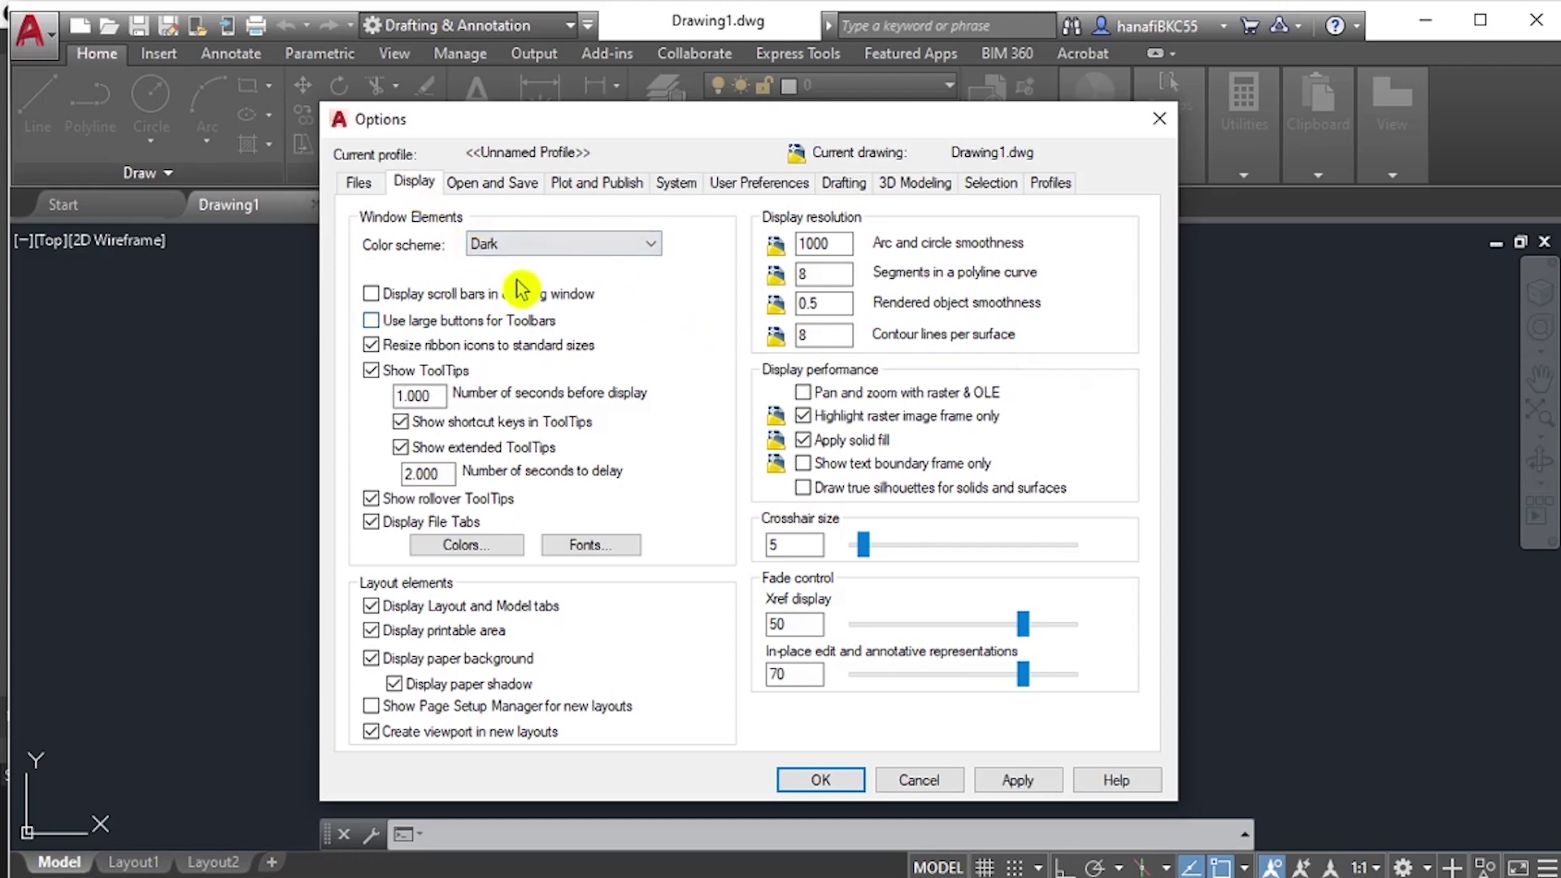
pyautogui.click(558, 248)
pyautogui.click(558, 248)
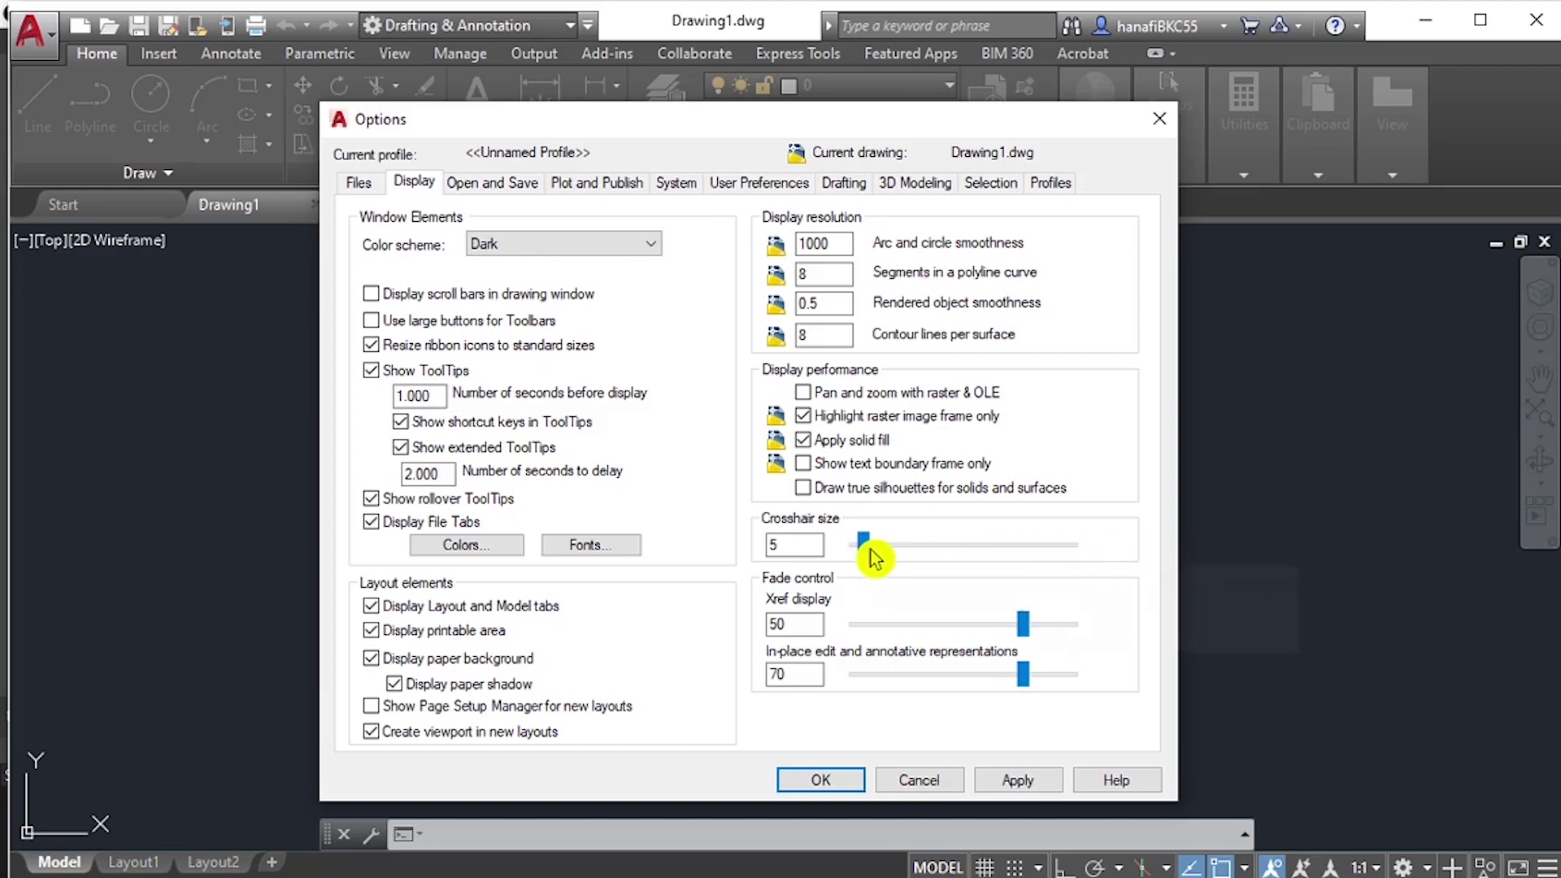
# Set the crosshair size to 100.
pyautogui.moveTo(867, 546); pyautogui.dragTo(1092, 563)
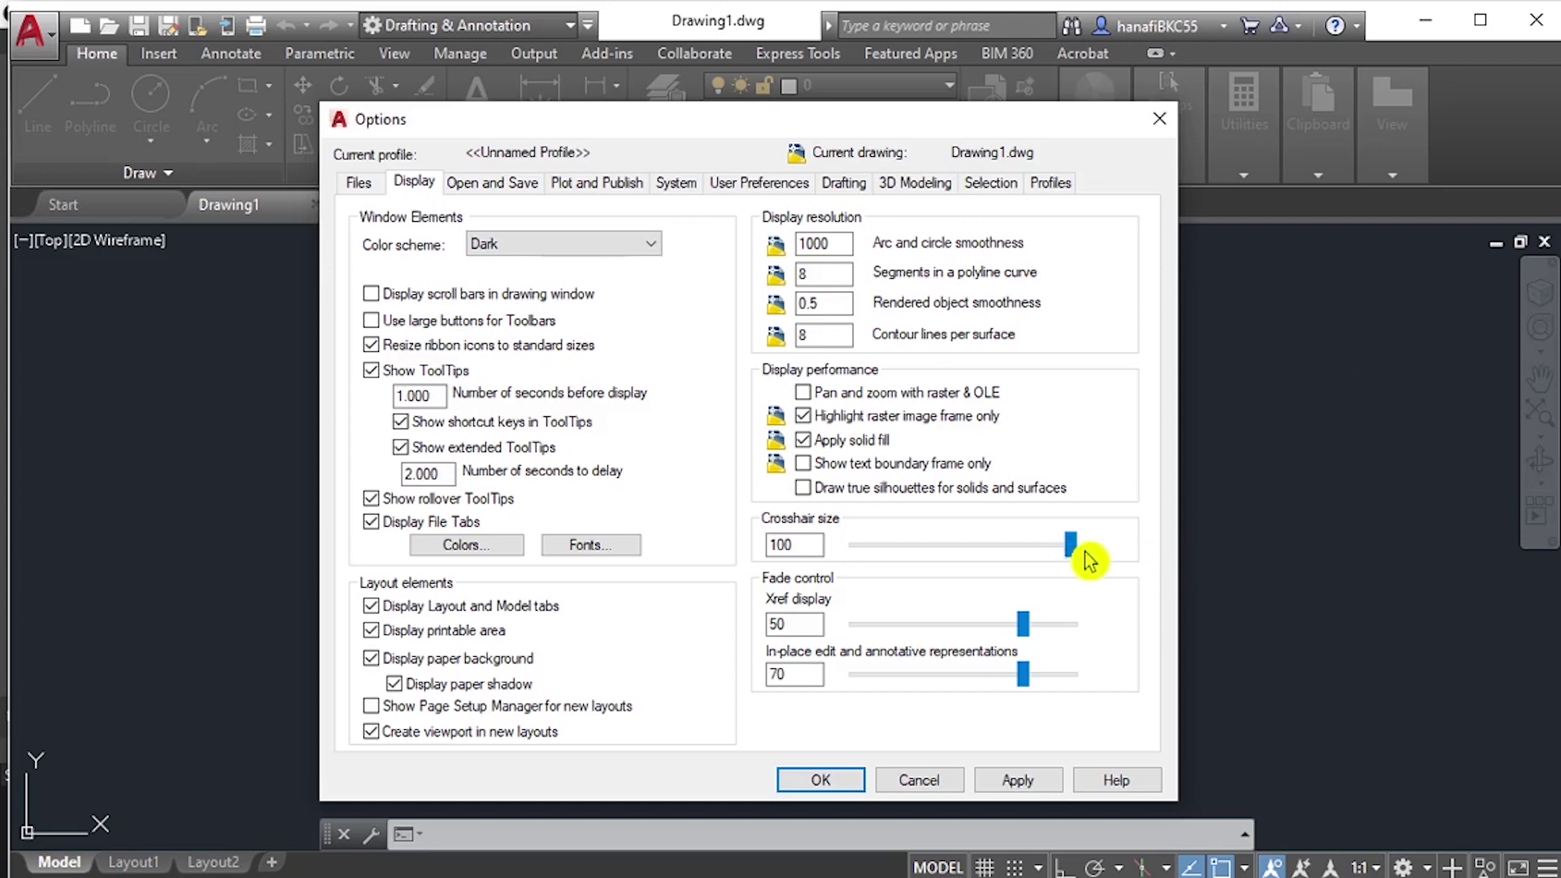
pyautogui.moveTo(1073, 546); pyautogui.dragTo(880, 551)
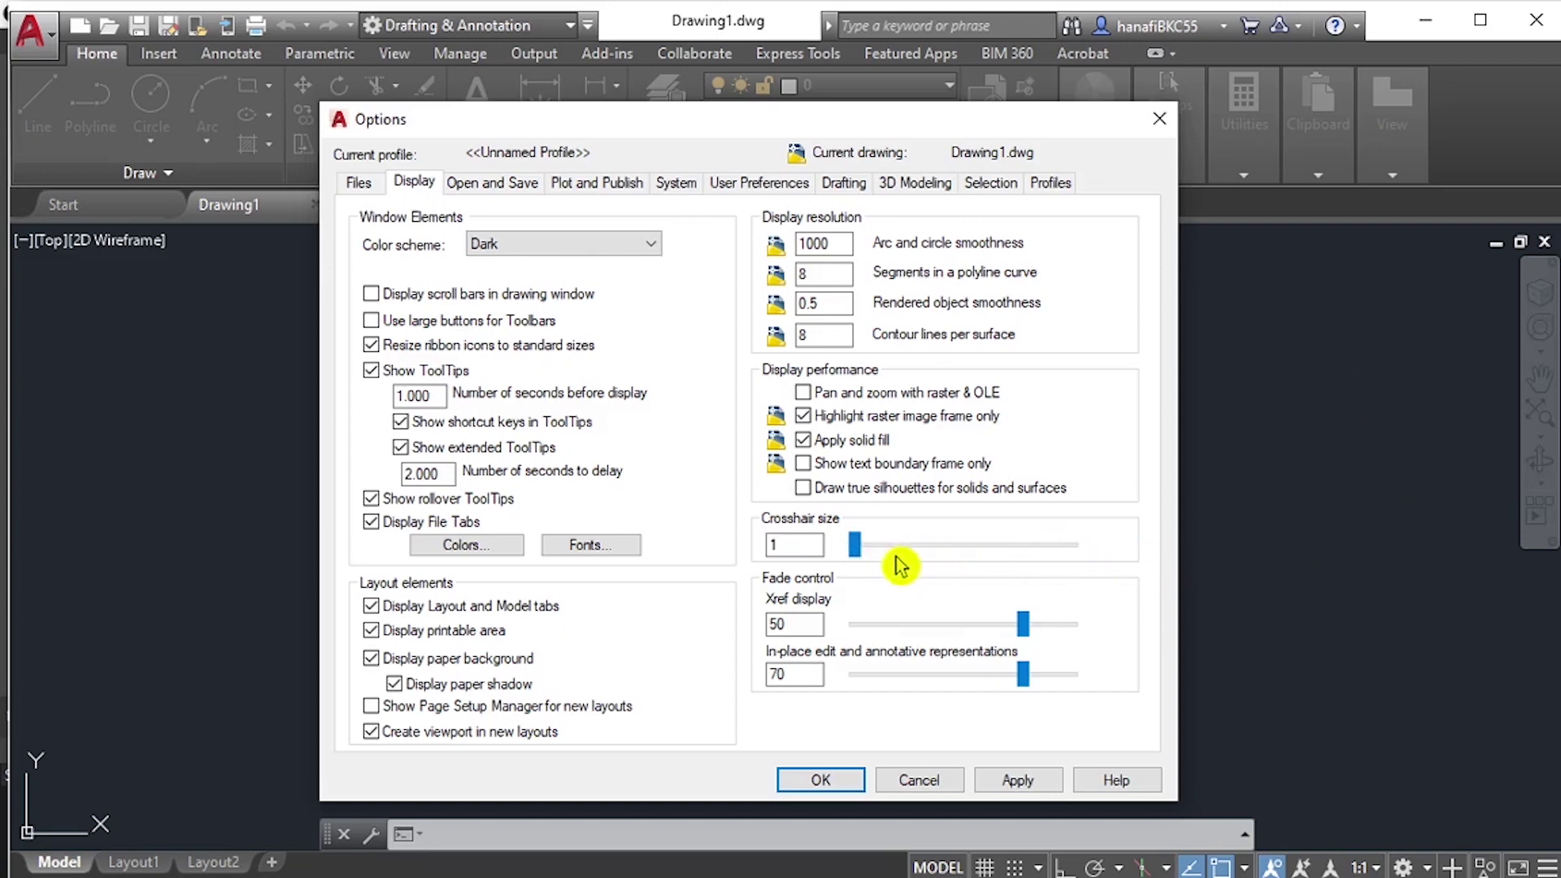
pyautogui.click(943, 546)
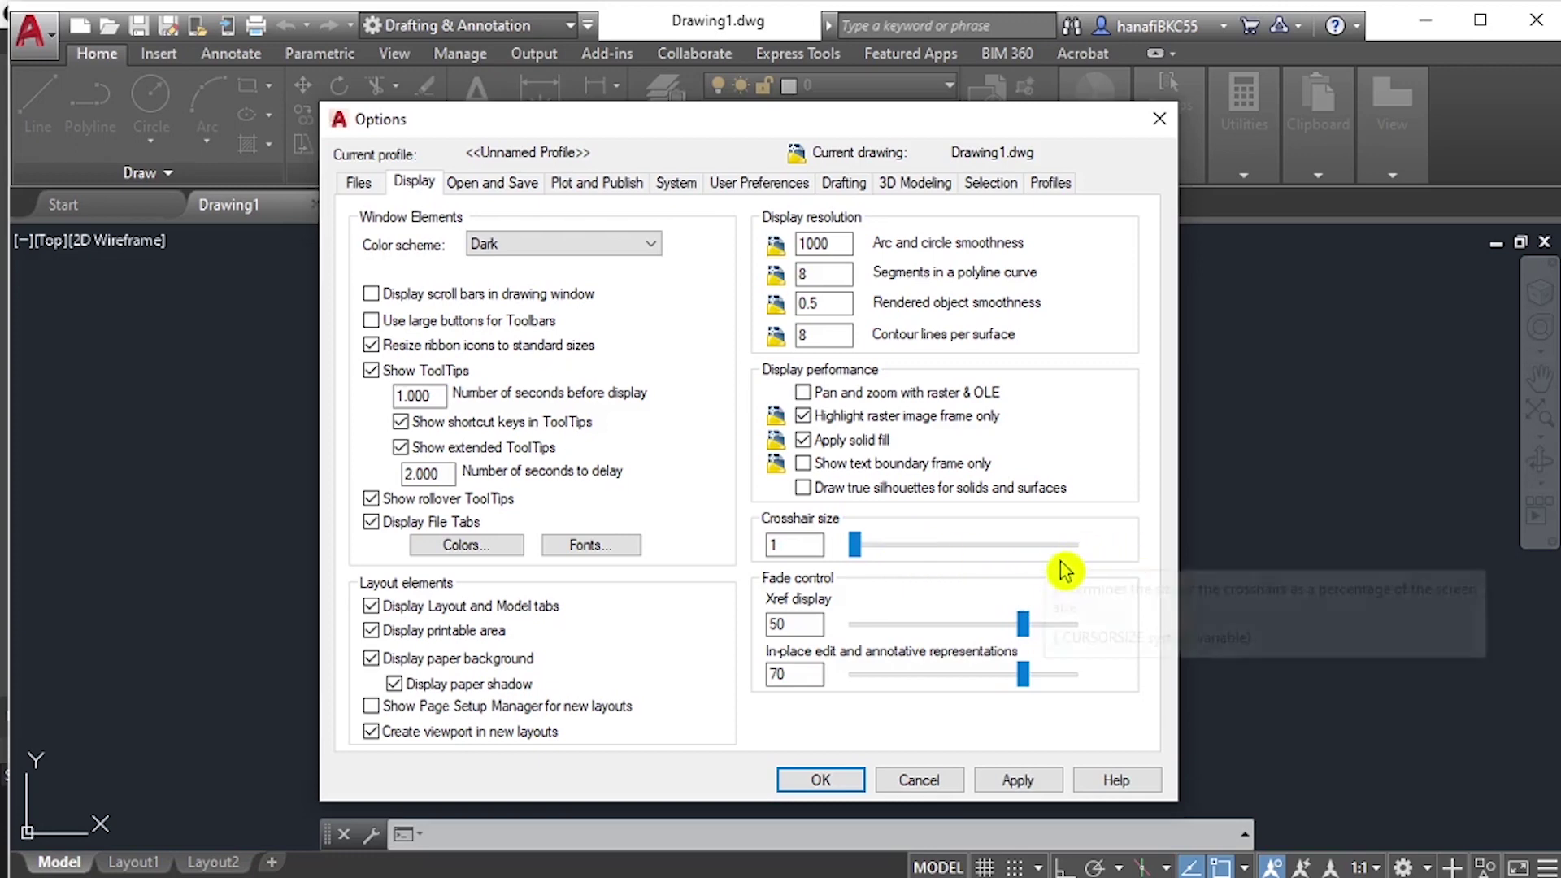
pyautogui.moveTo(1057, 559); pyautogui.dragTo(1100, 556)
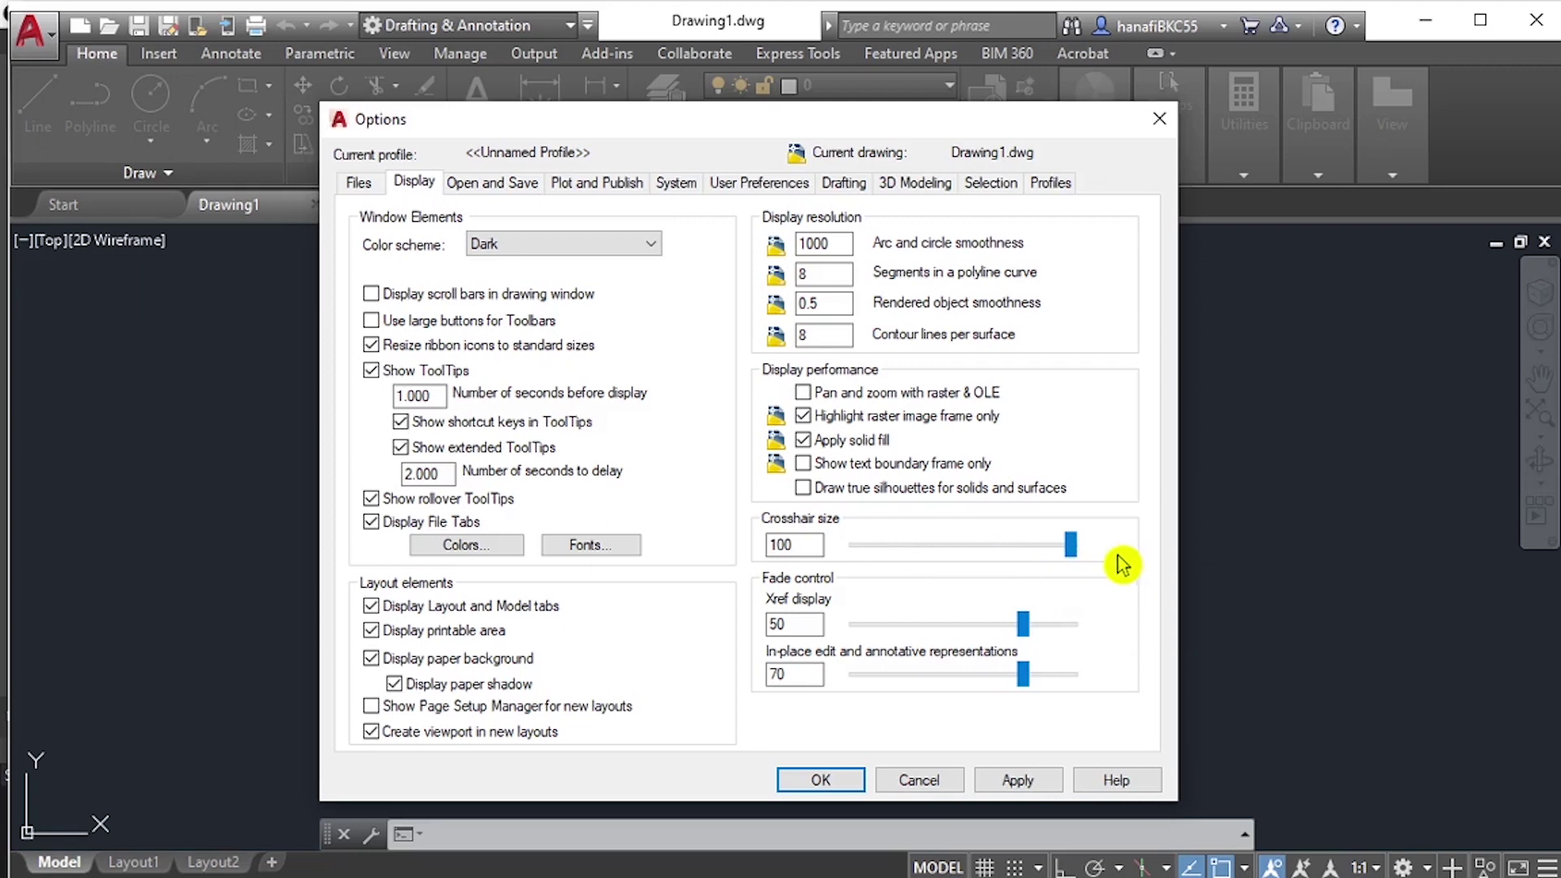
# Enable the X, Y, Z tint for the 2D model space crosshairs, and apply the changed options.
pyautogui.click(505, 560)
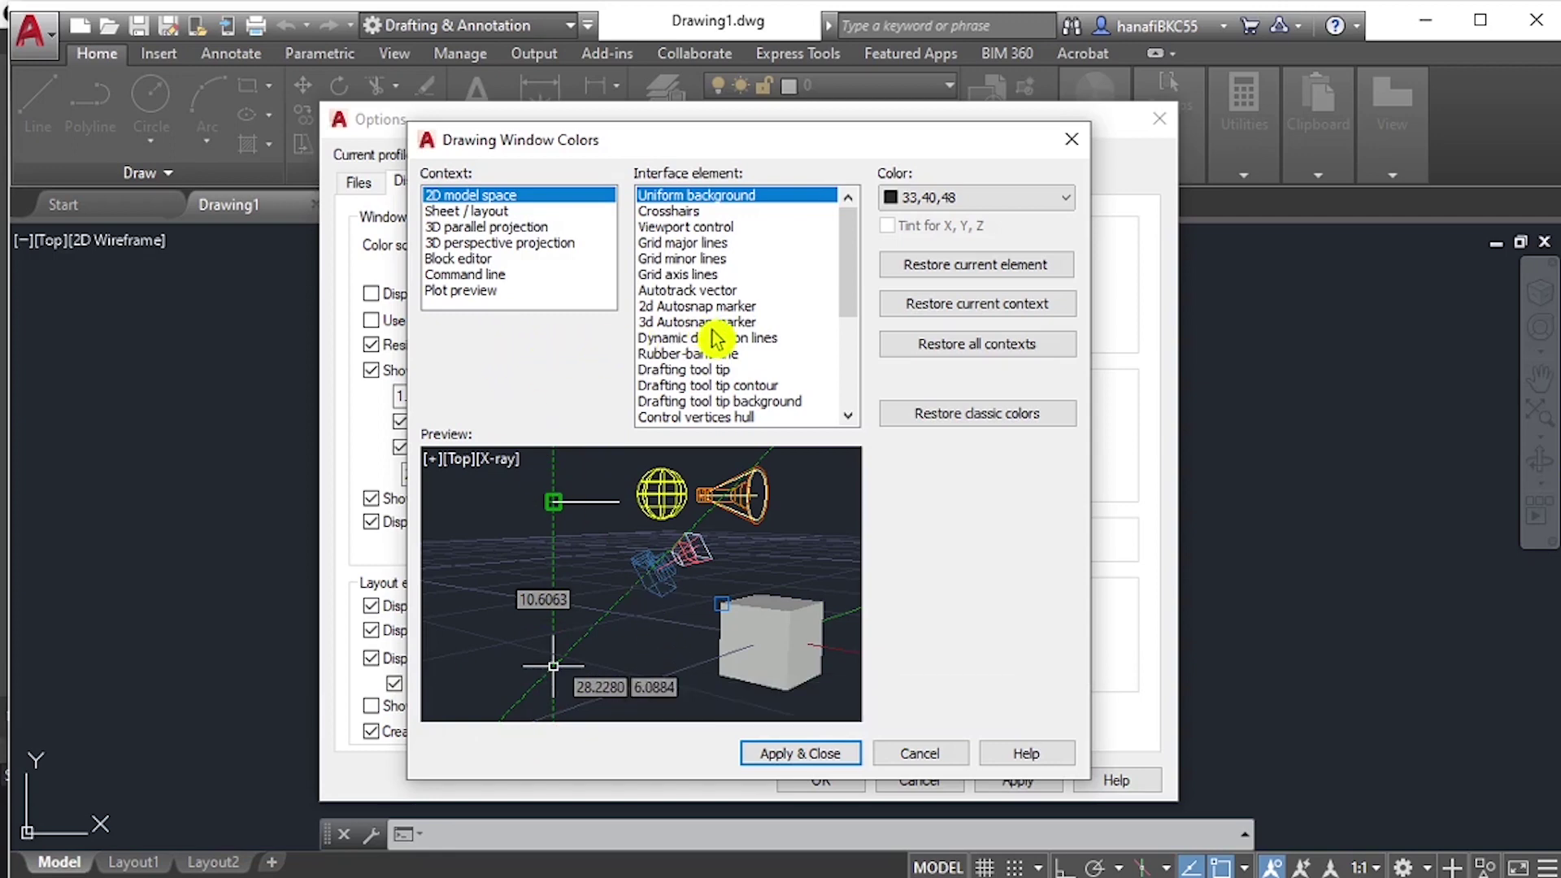
pyautogui.click(697, 213)
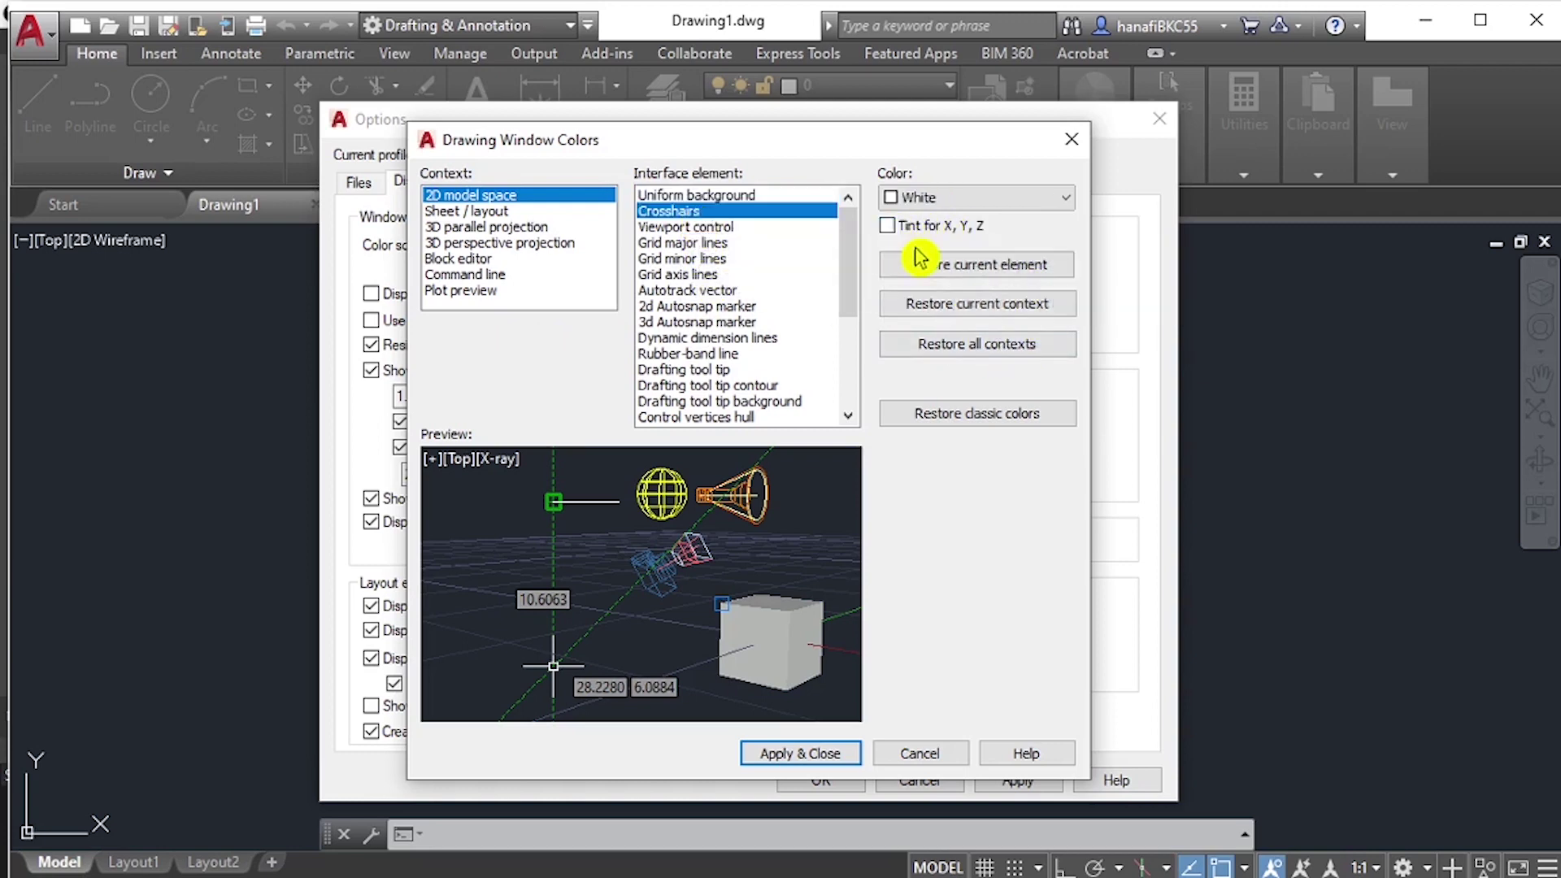
pyautogui.click(908, 237)
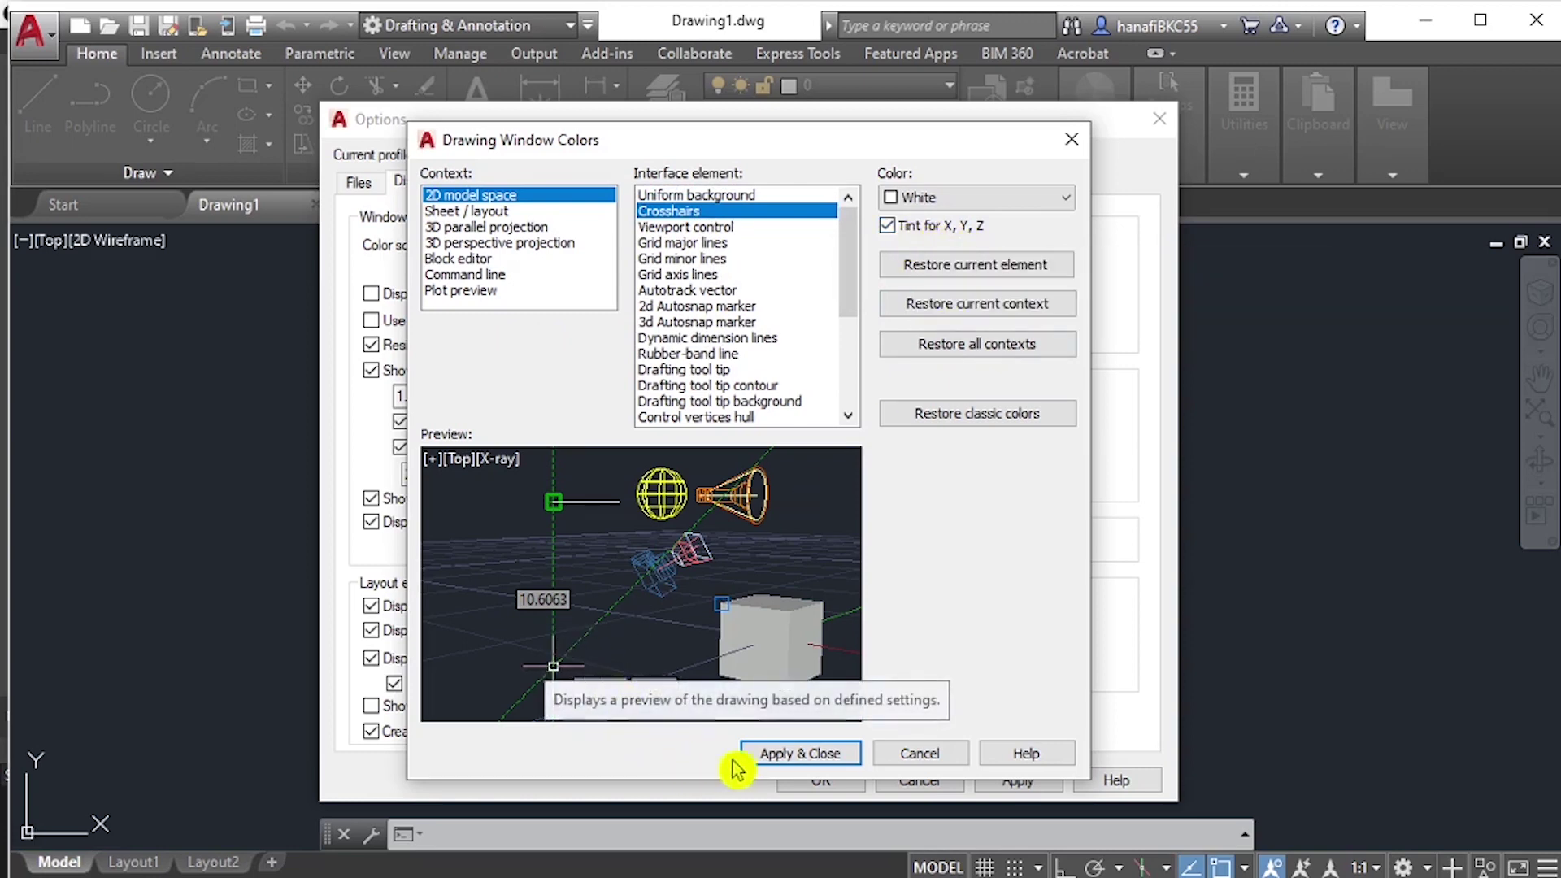
pyautogui.click(777, 756)
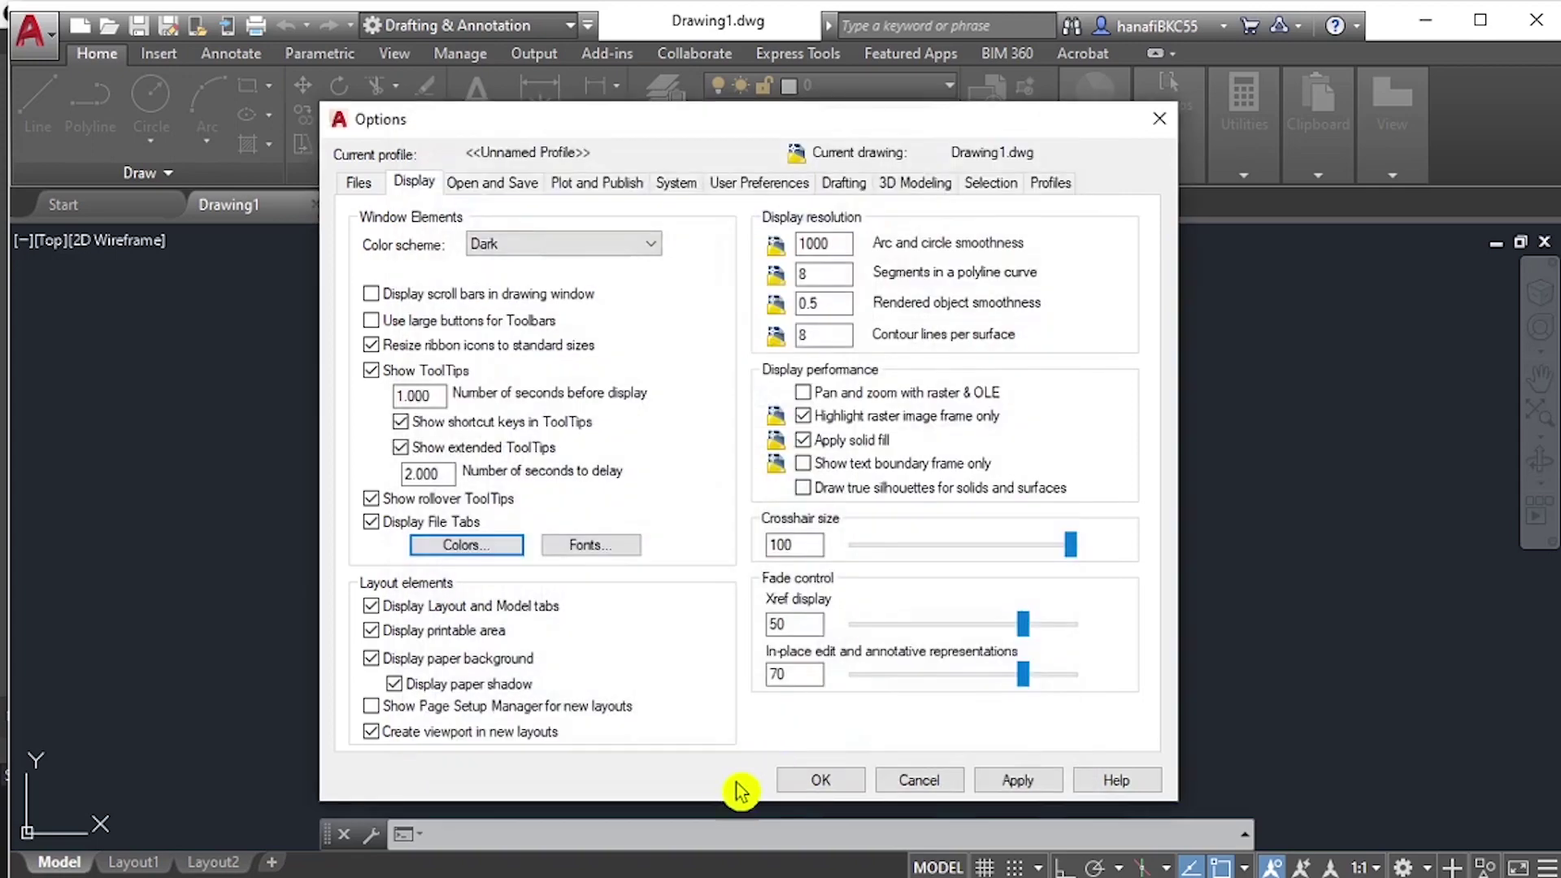
pyautogui.click(1016, 780)
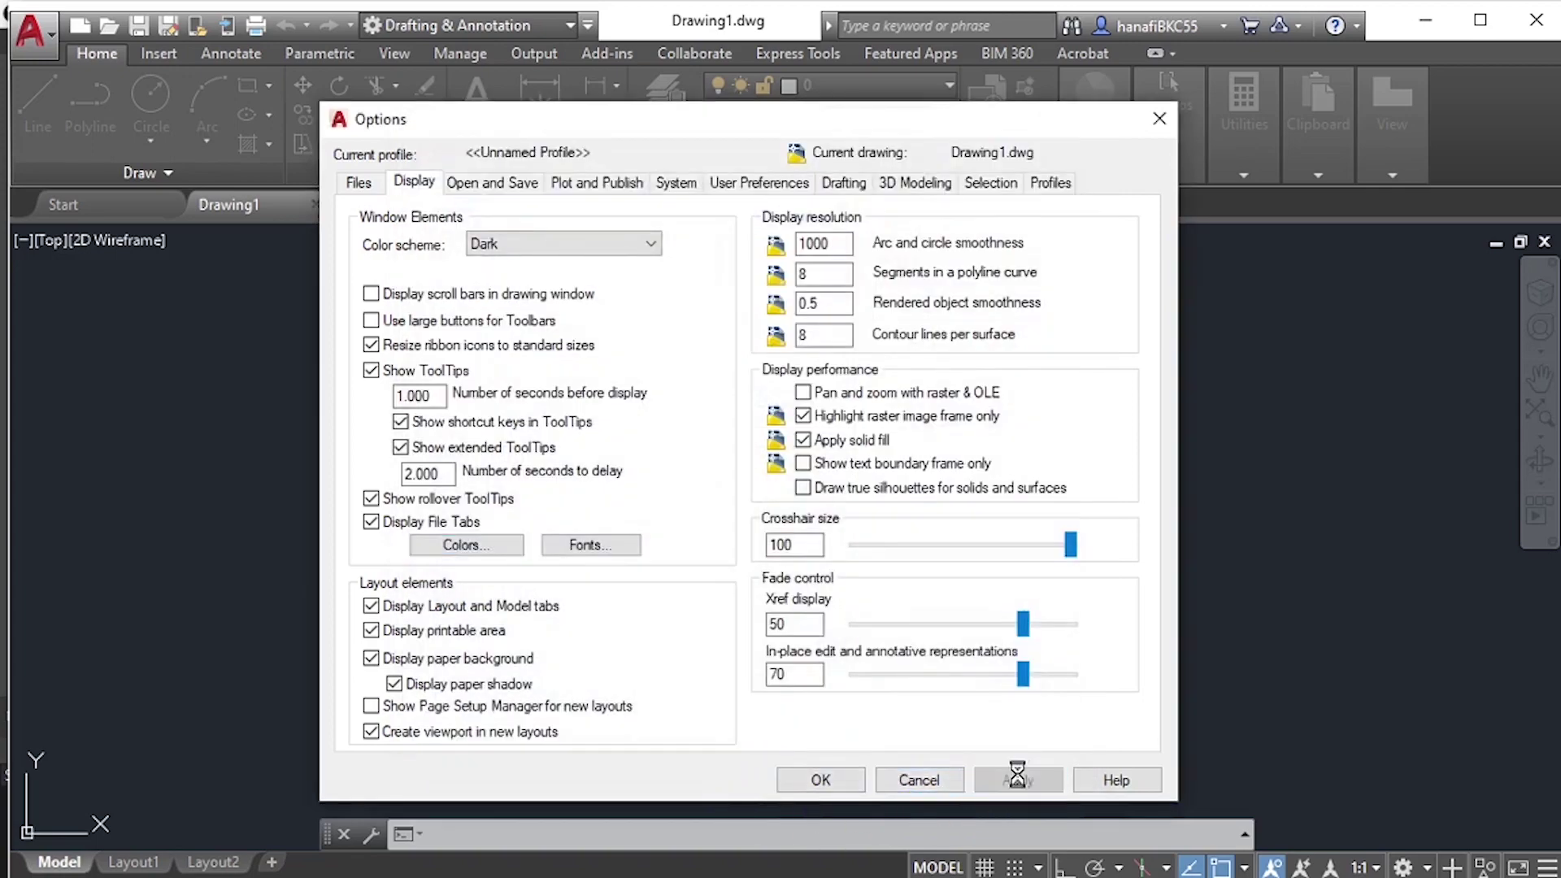
pyautogui.click(850, 782)
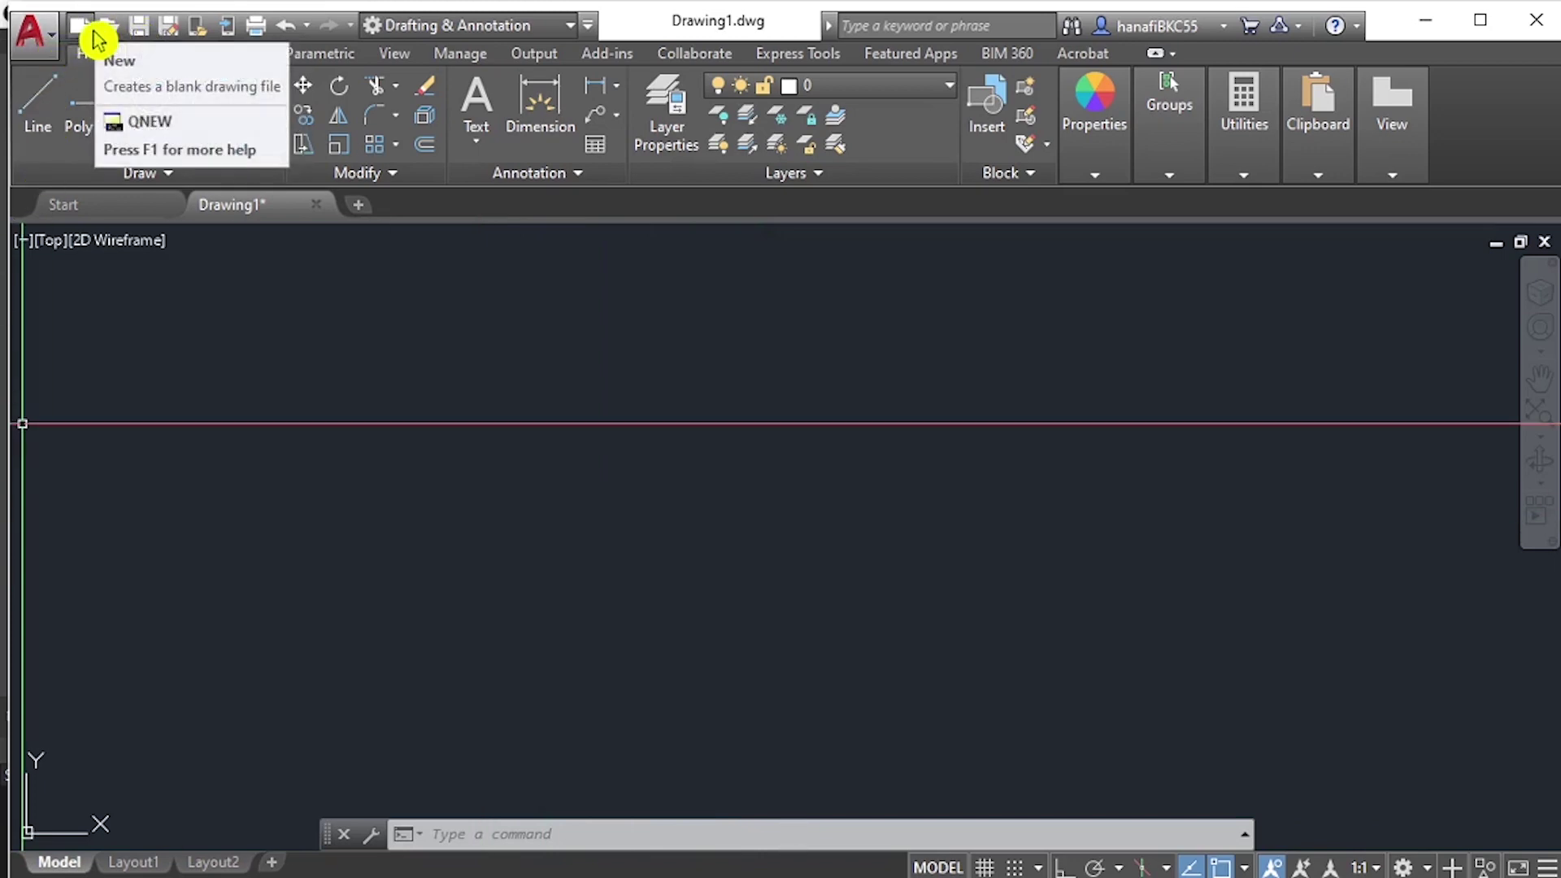
# Review the application's file commands, the available workspaces, and the Insert, Annotate, Parametric and Home tool sets.
pyautogui.click(43, 48)
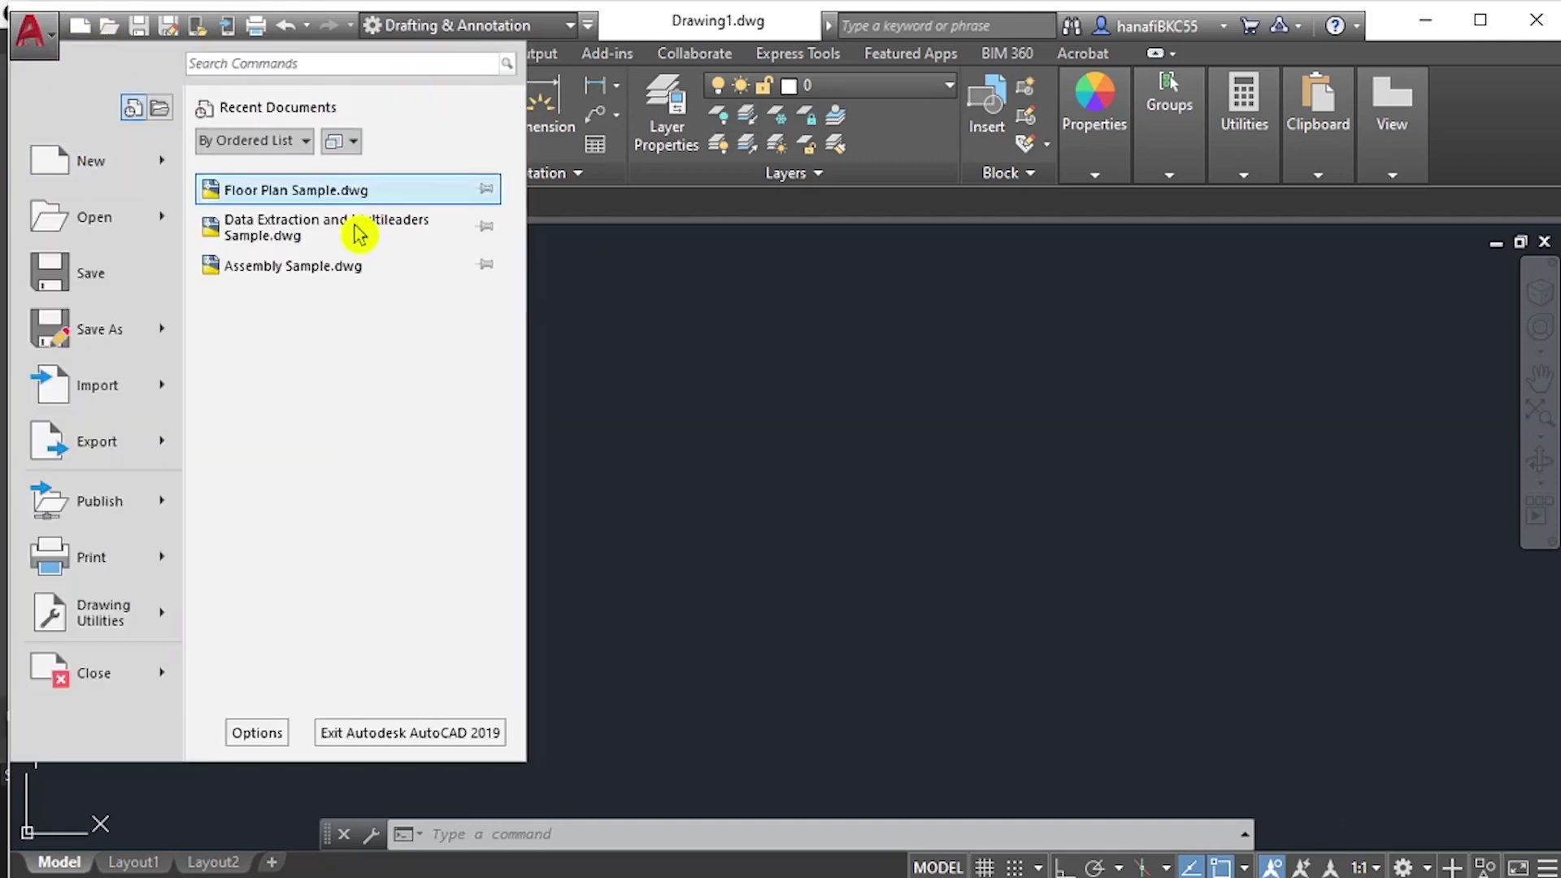
pyautogui.click(735, 425)
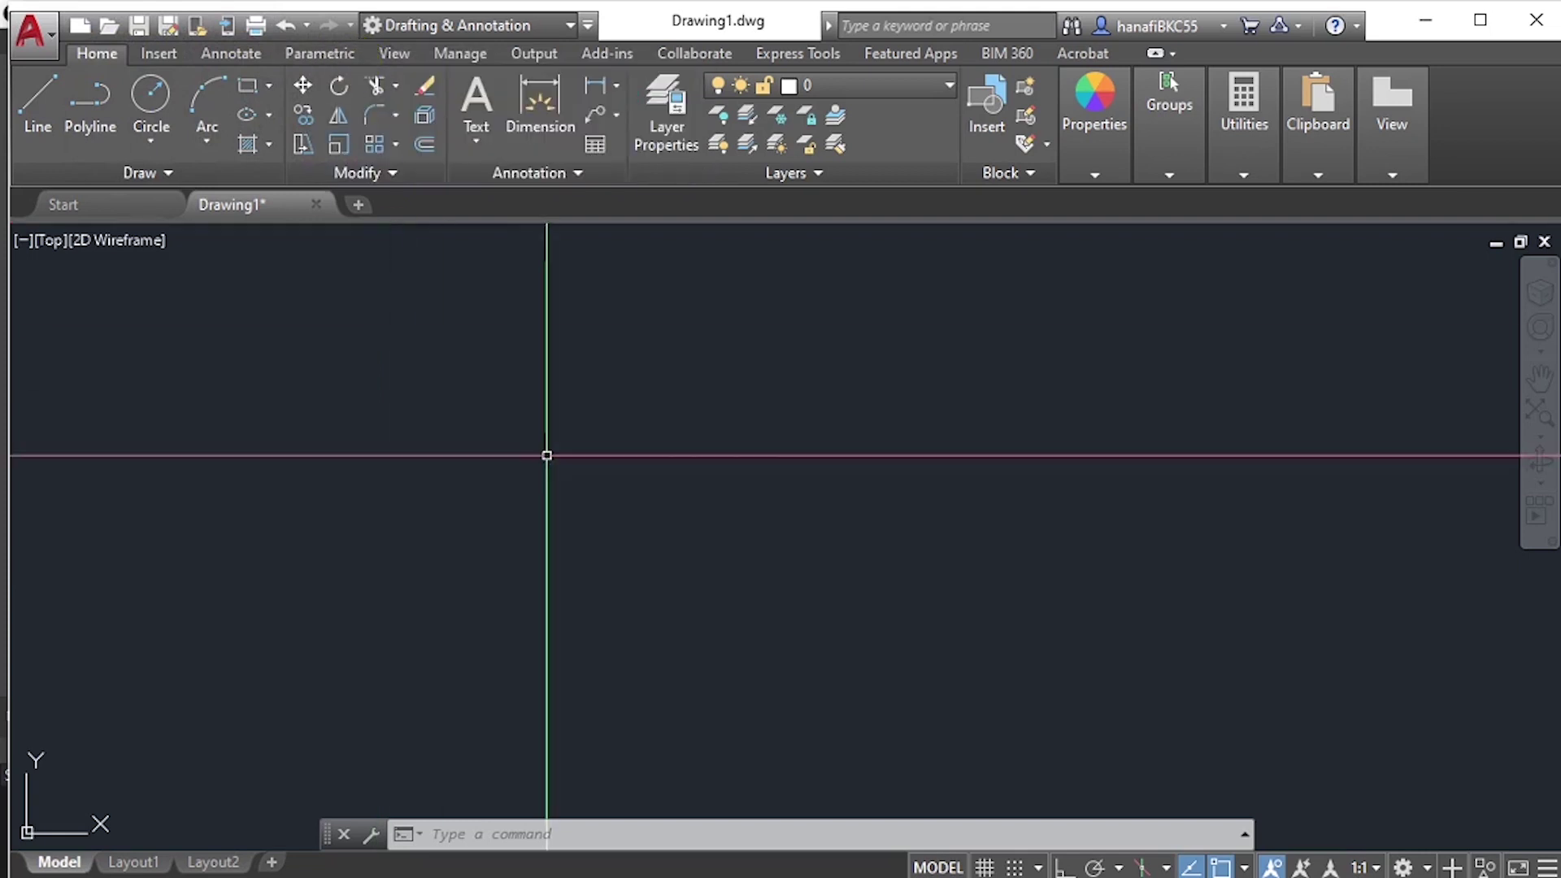
pyautogui.click(573, 34)
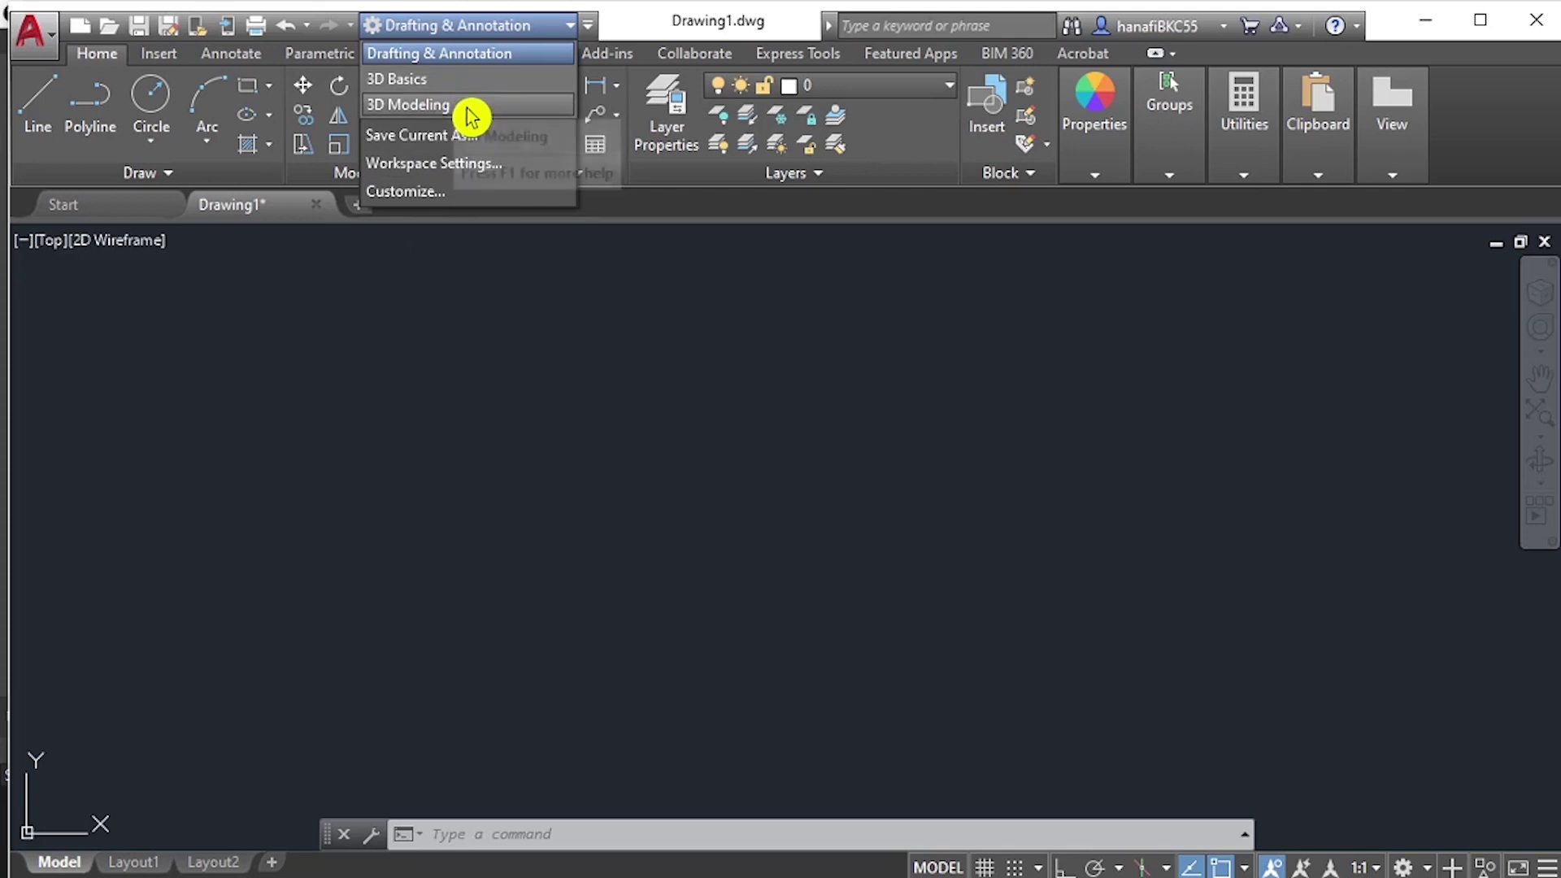
pyautogui.click(466, 227)
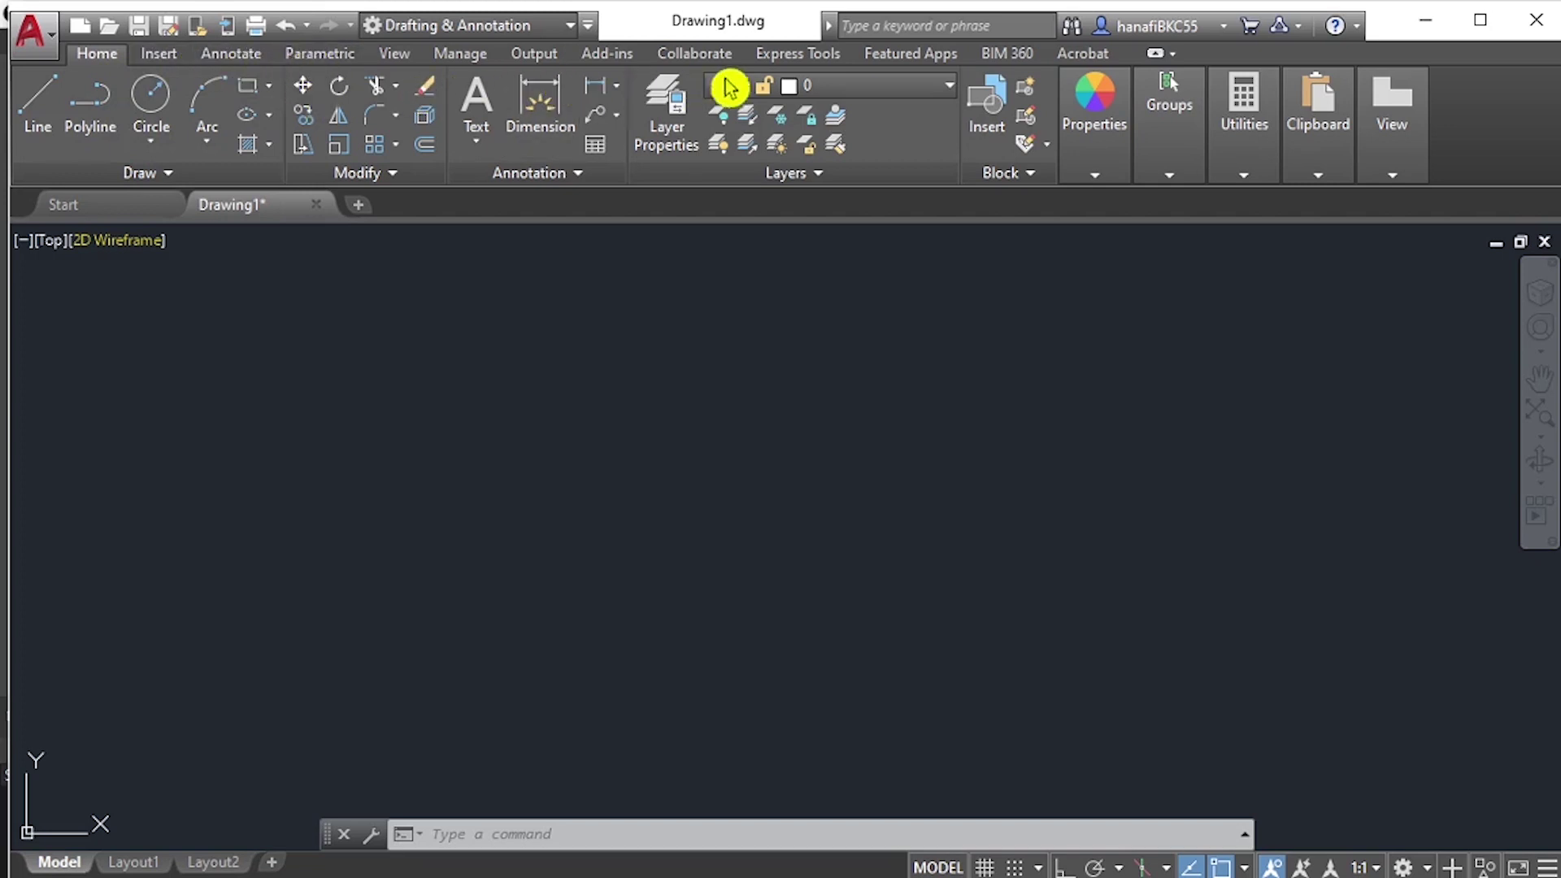
pyautogui.click(159, 55)
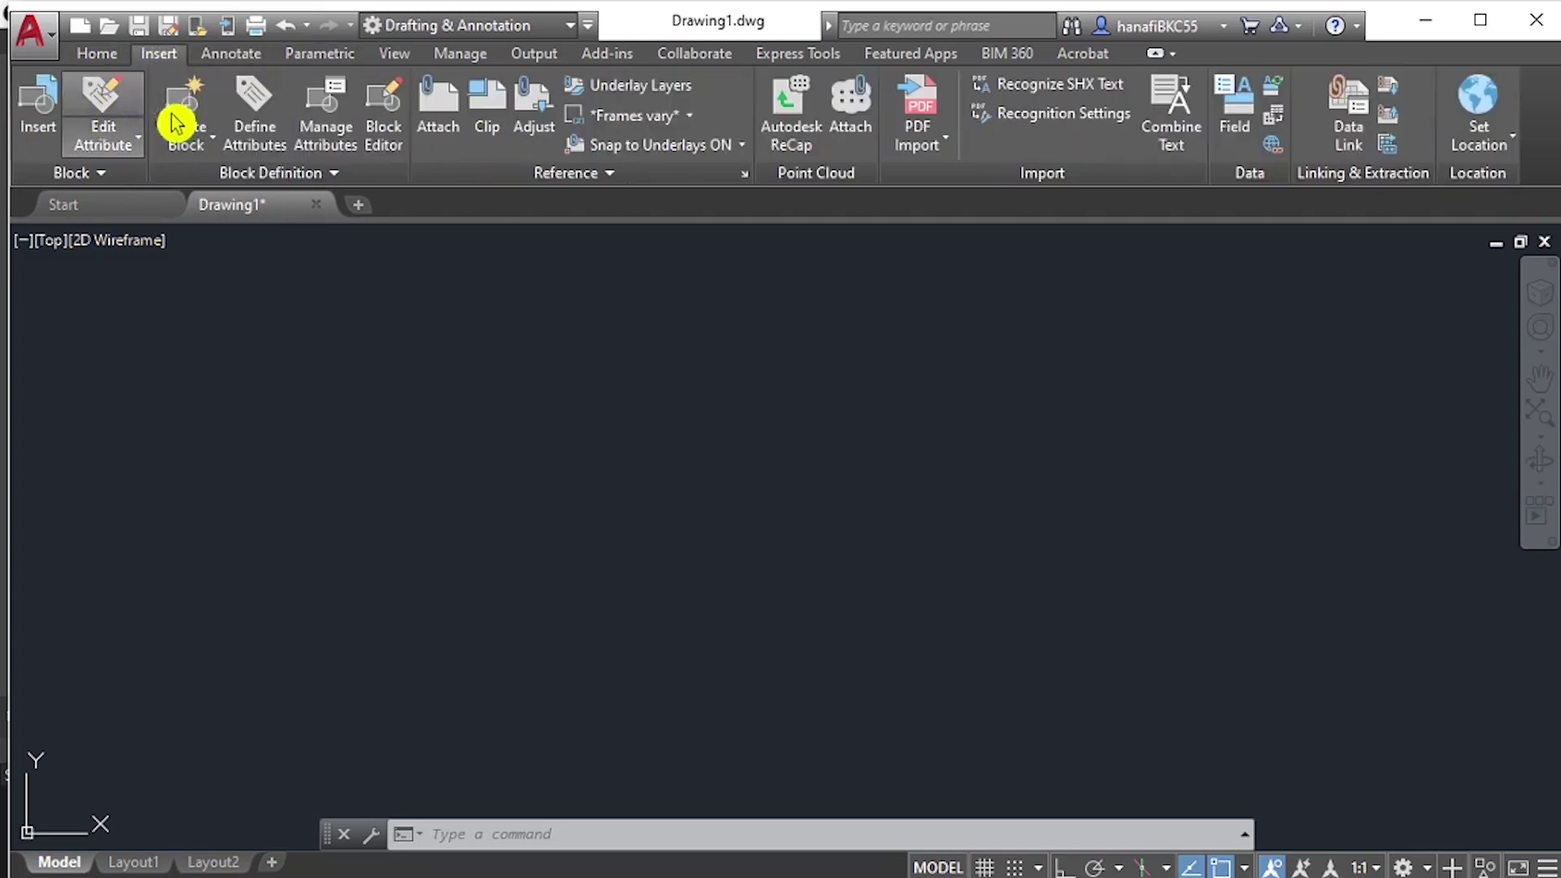
pyautogui.click(247, 62)
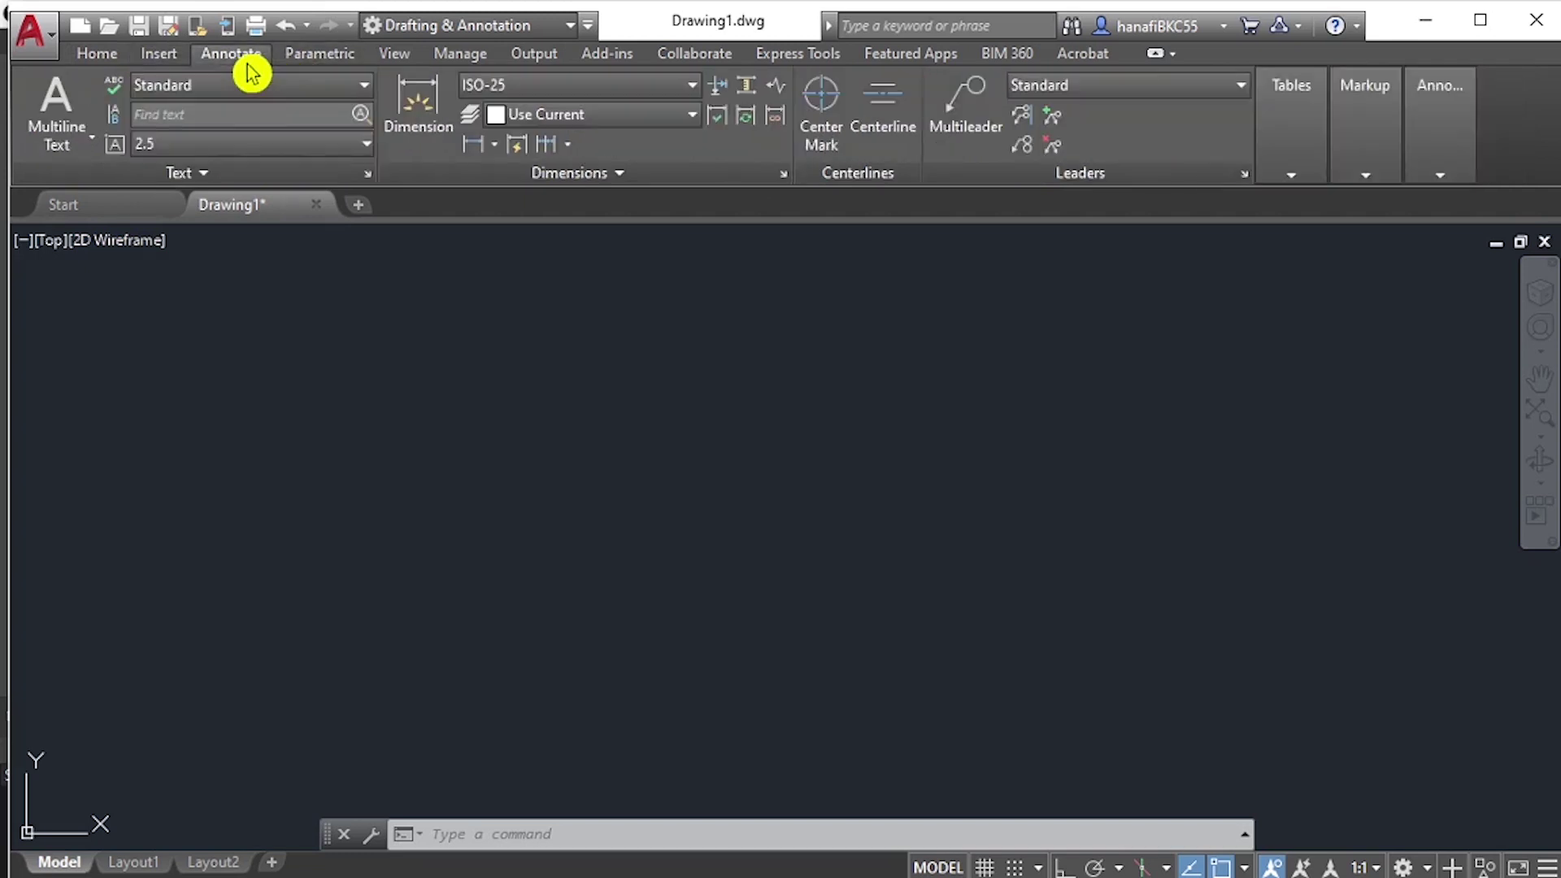
pyautogui.click(326, 61)
pyautogui.click(109, 62)
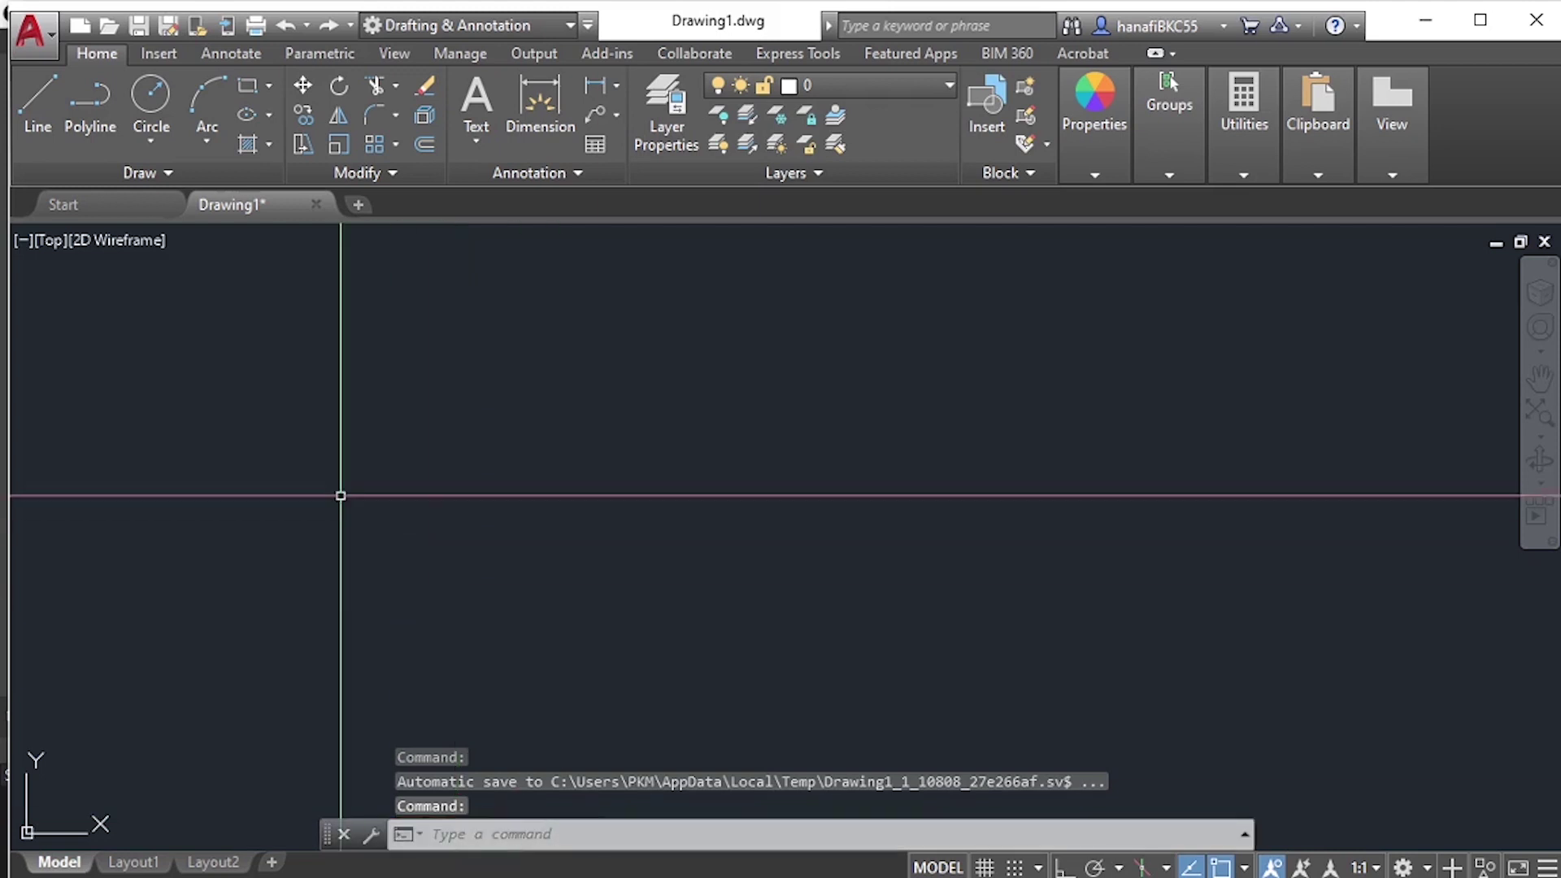
# Draw a stepped line of three connected segments: a long horizontal, a shorter vertical downward, and a horizontal about 75 units long to the right.
pyautogui.click(46, 100)
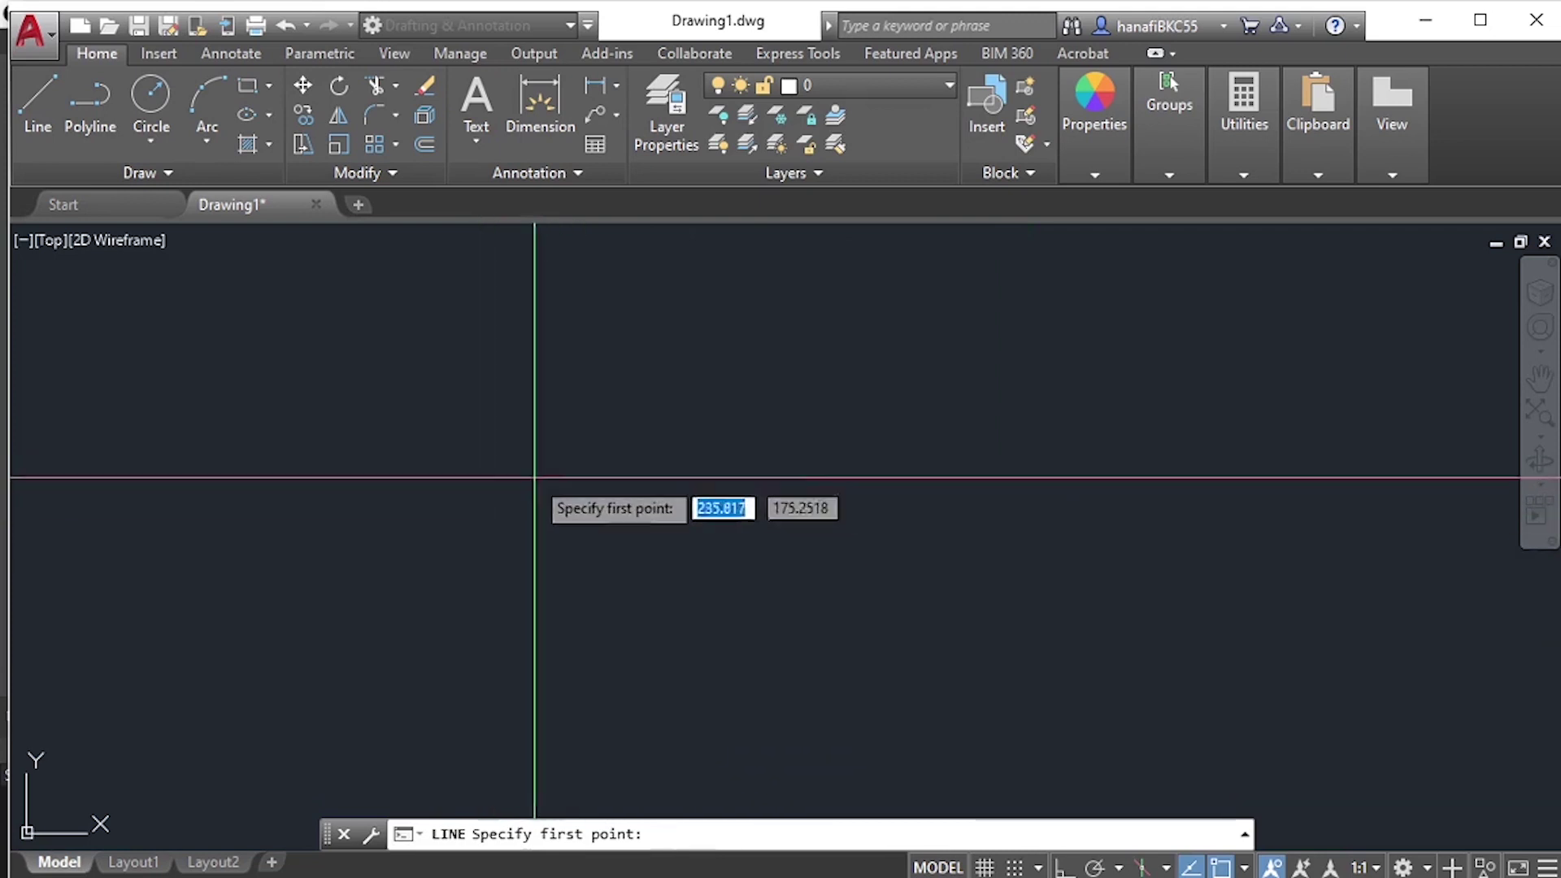
pyautogui.click(492, 497)
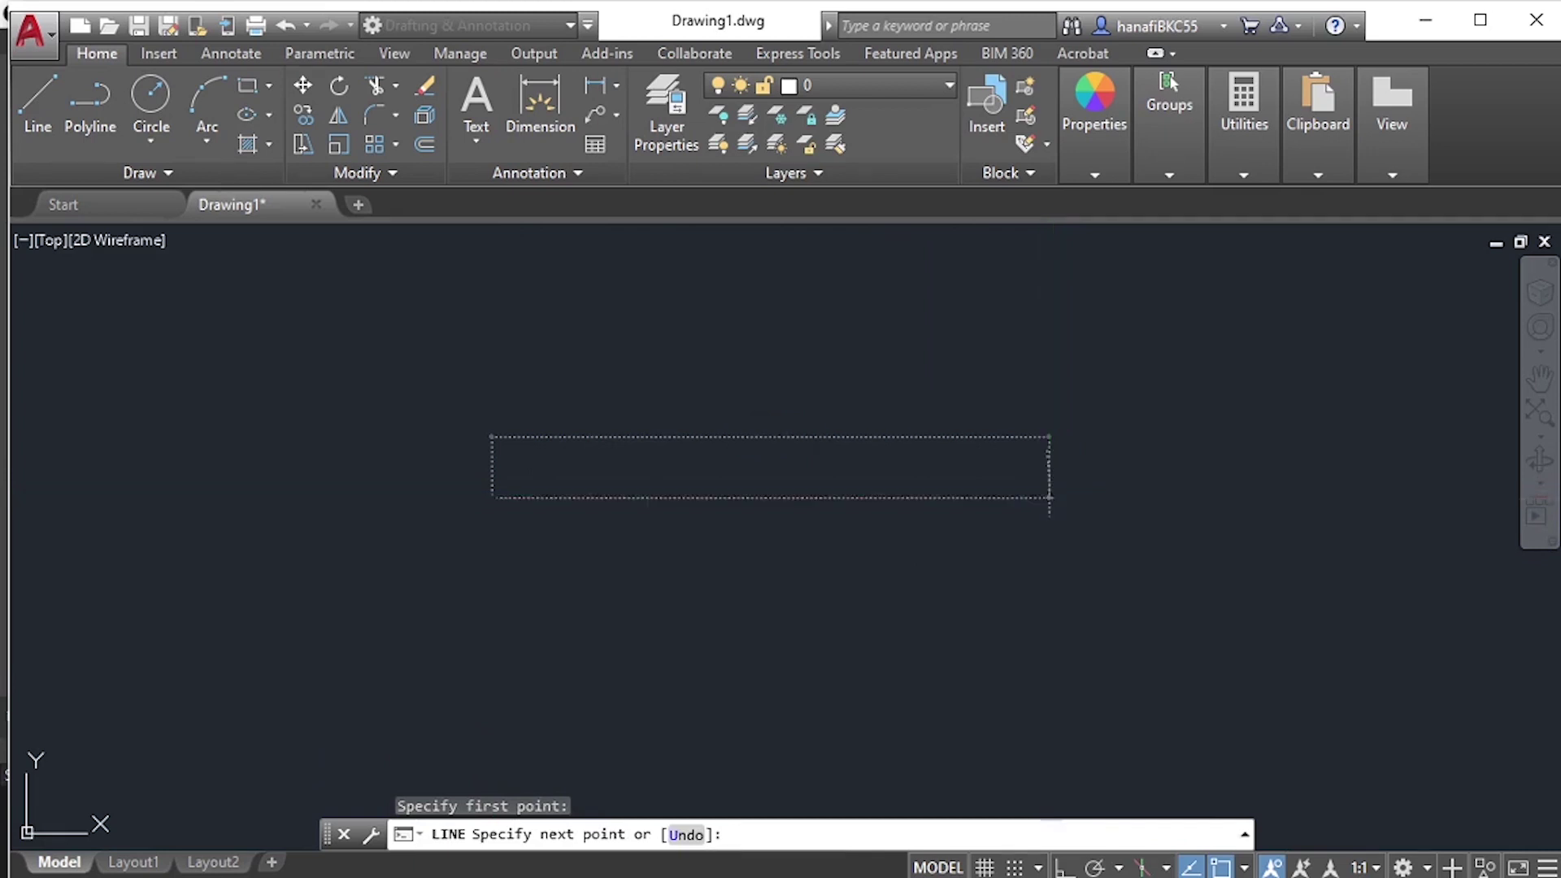
pyautogui.click(1048, 498)
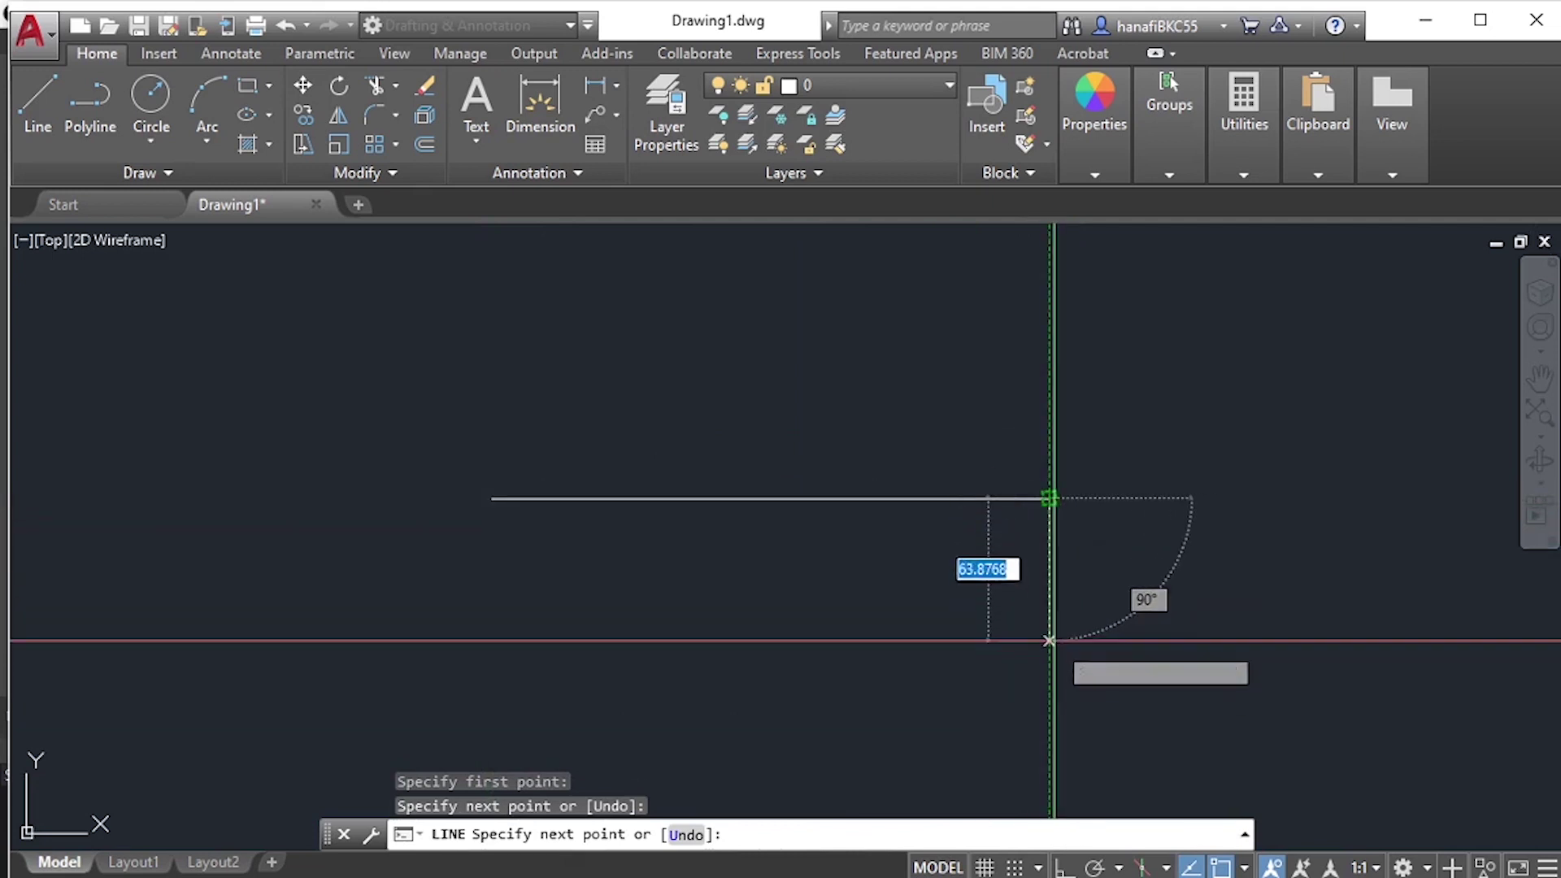
pyautogui.click(1049, 664)
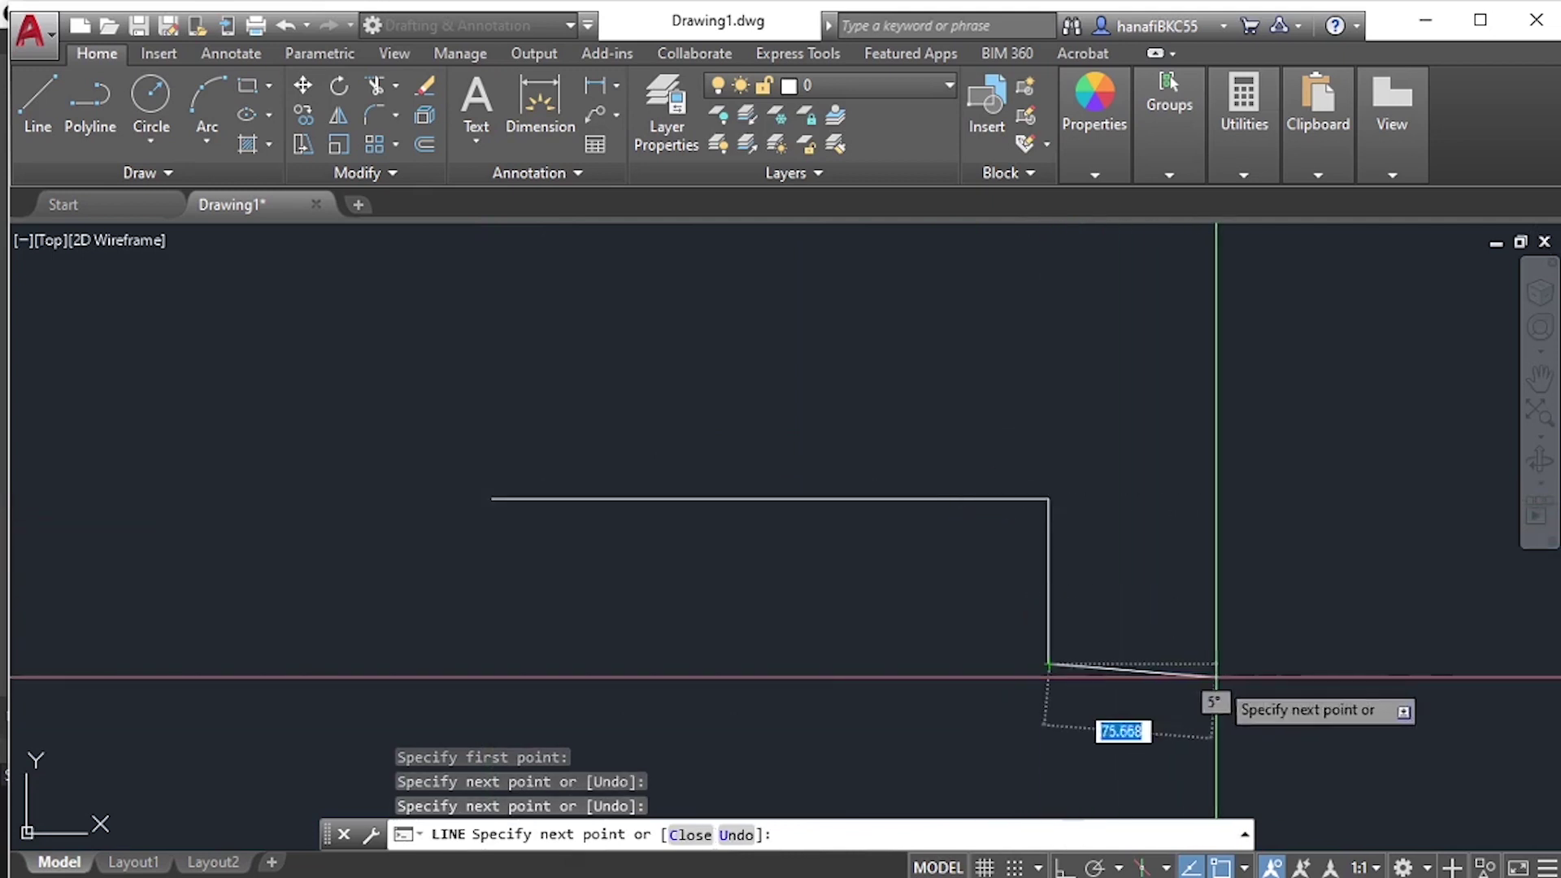
pyautogui.click(1215, 664)
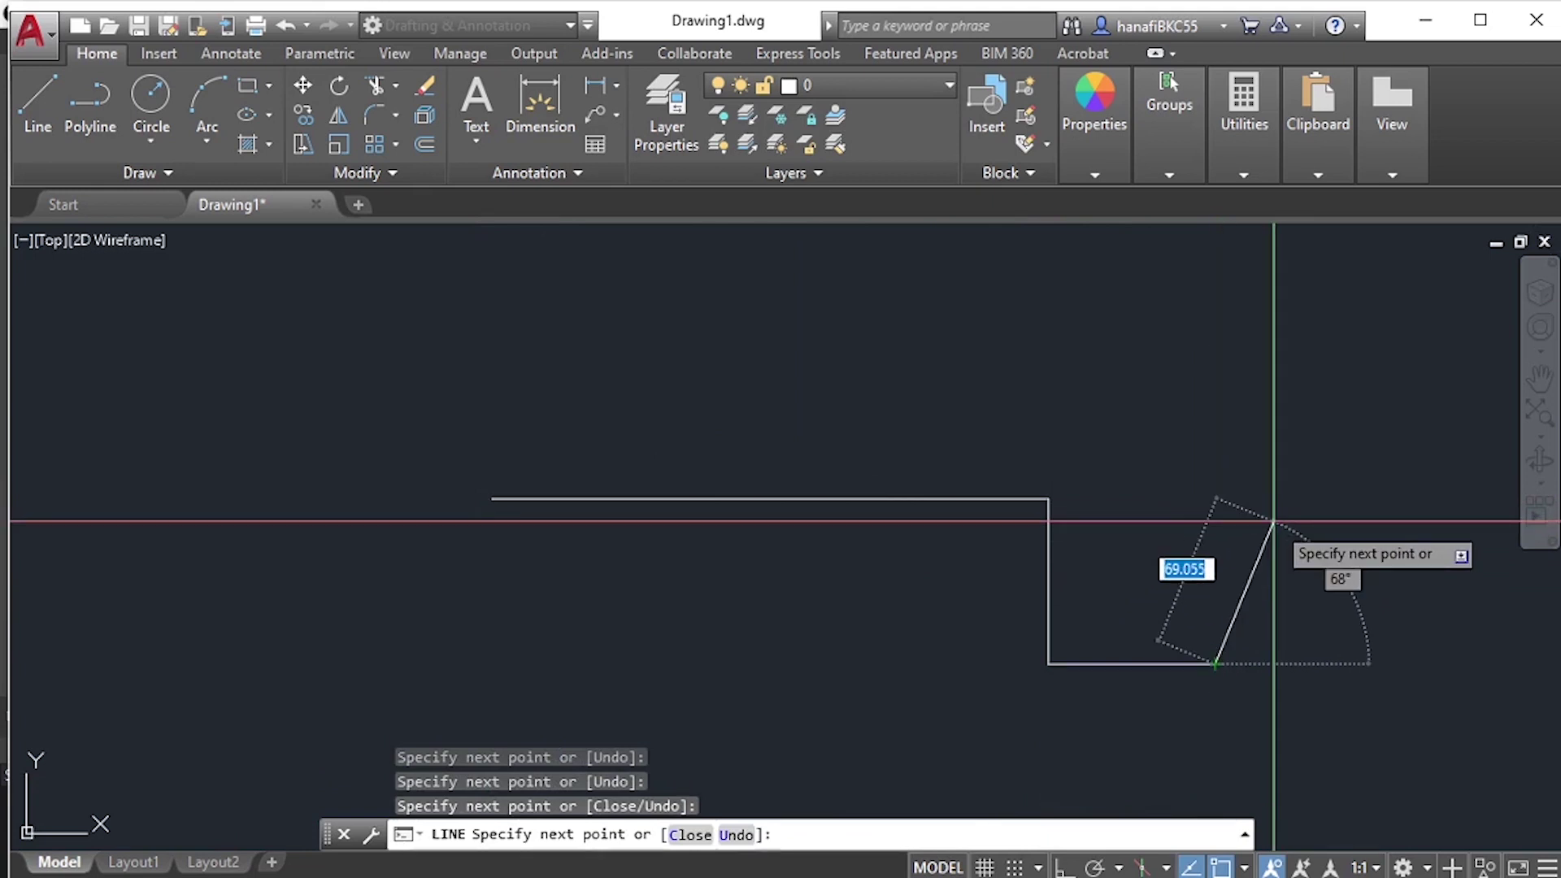
pyautogui.press('Return')
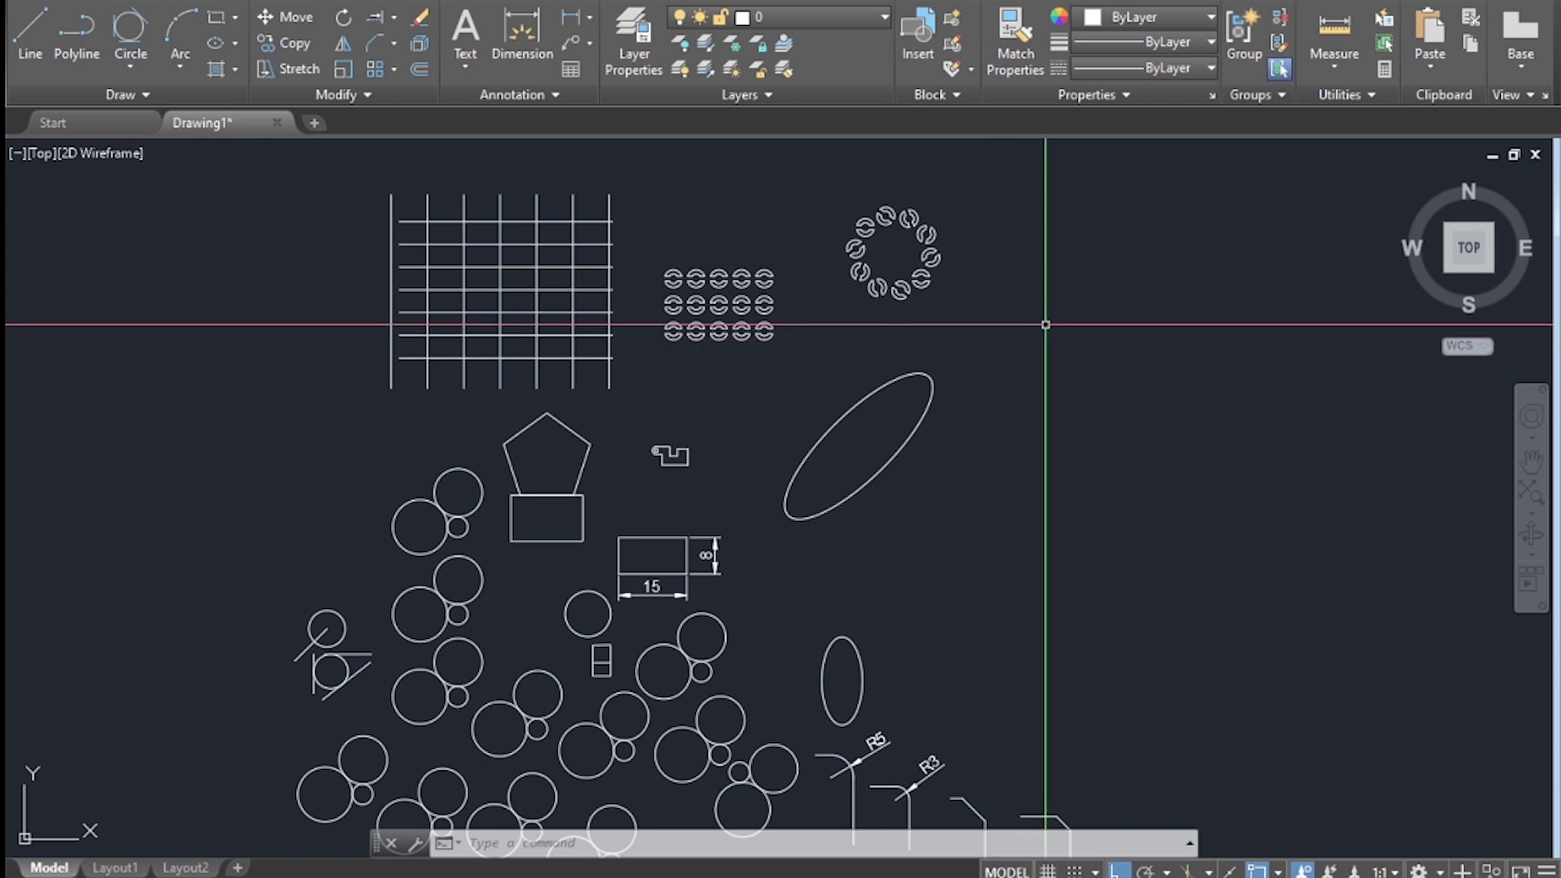
pyautogui.click(933, 380)
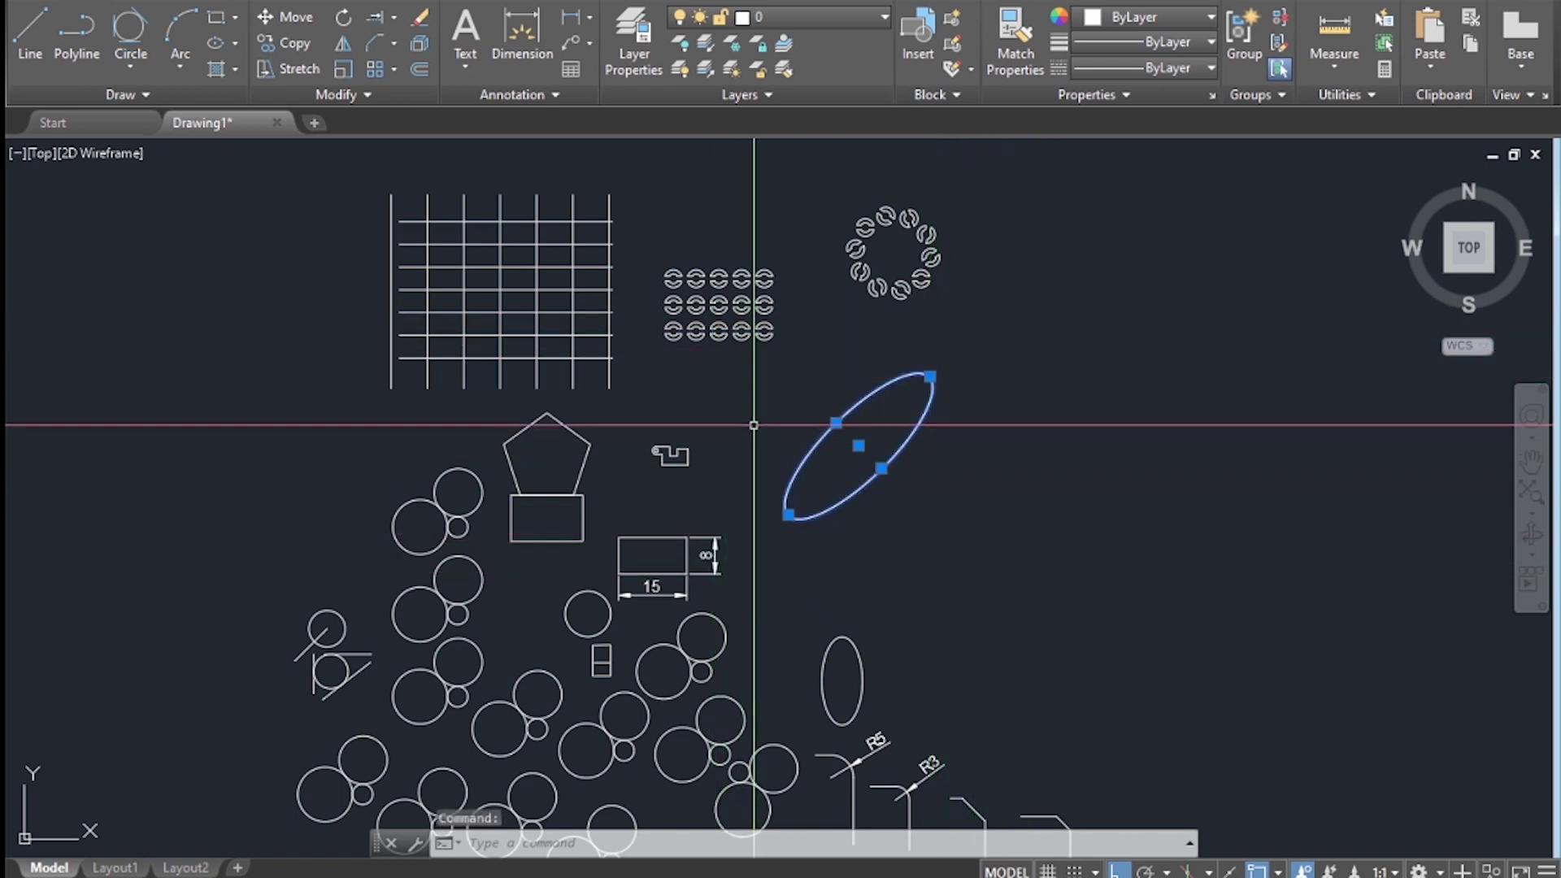
pyautogui.press('Escape')
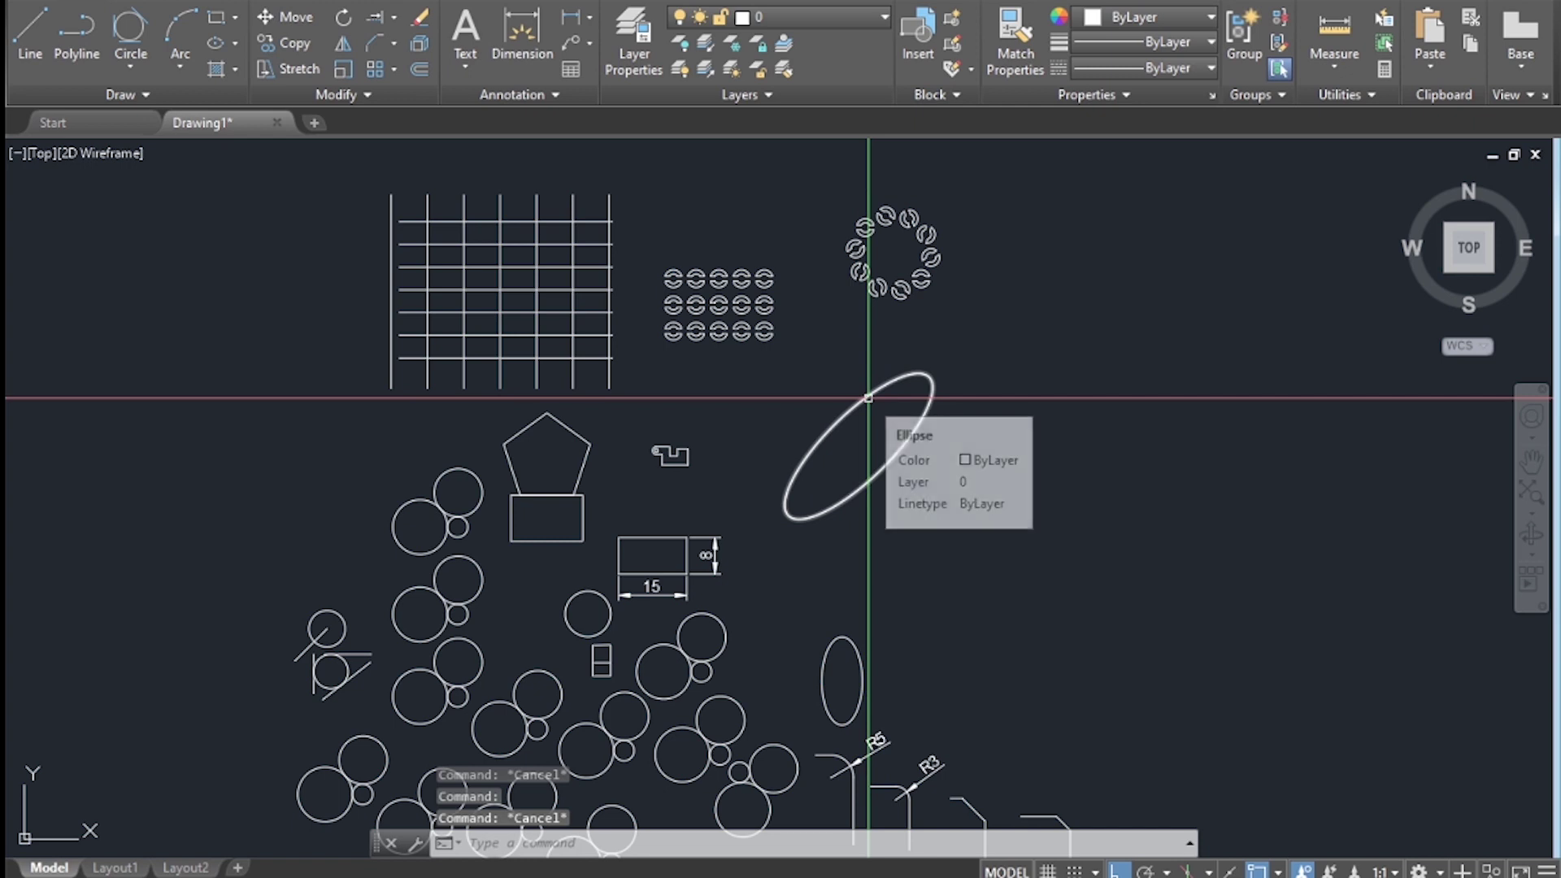
pyautogui.rightClick(1039, 335)
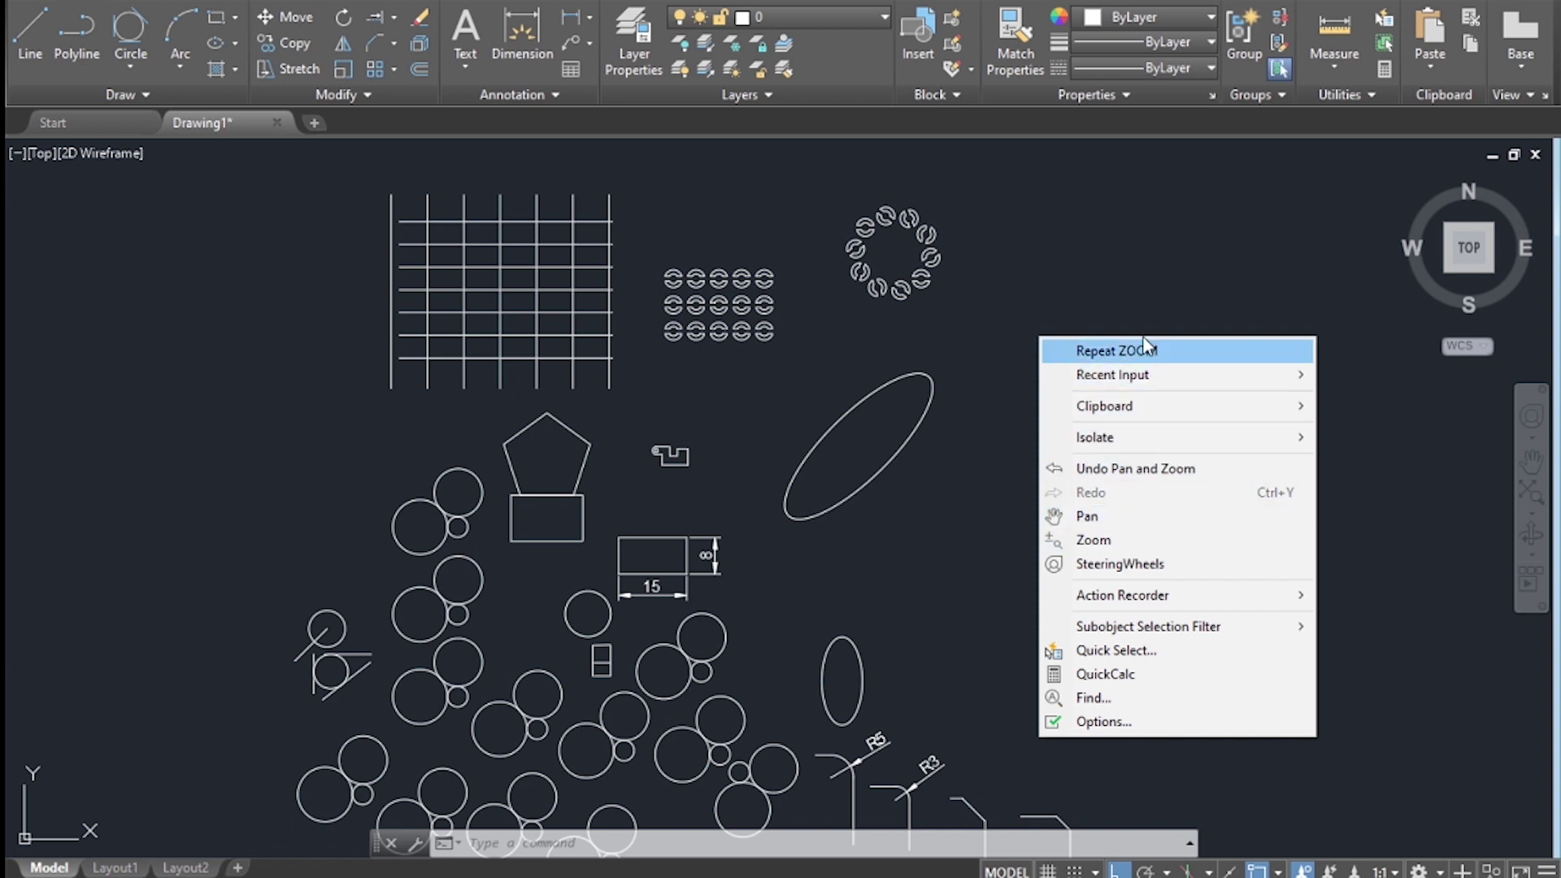
pyautogui.click(1170, 349)
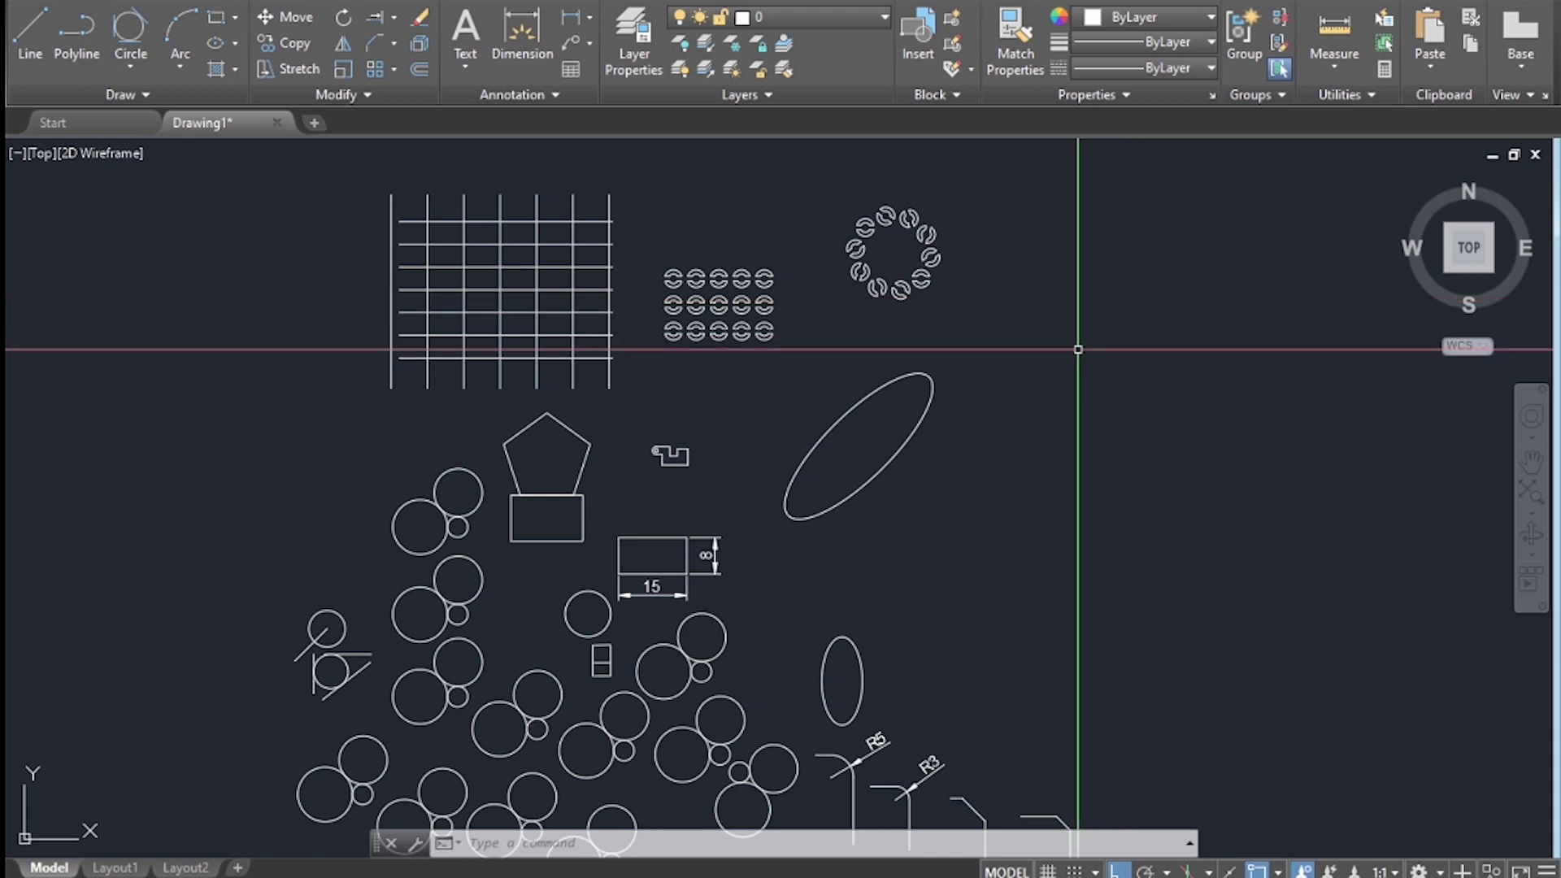
# Examine the rectangular array of split-ring shapes both close up and in relation to the surrounding drawing.
pyautogui.scroll(4, 1078, 350)
pyautogui.scroll(-4, 1078, 350)
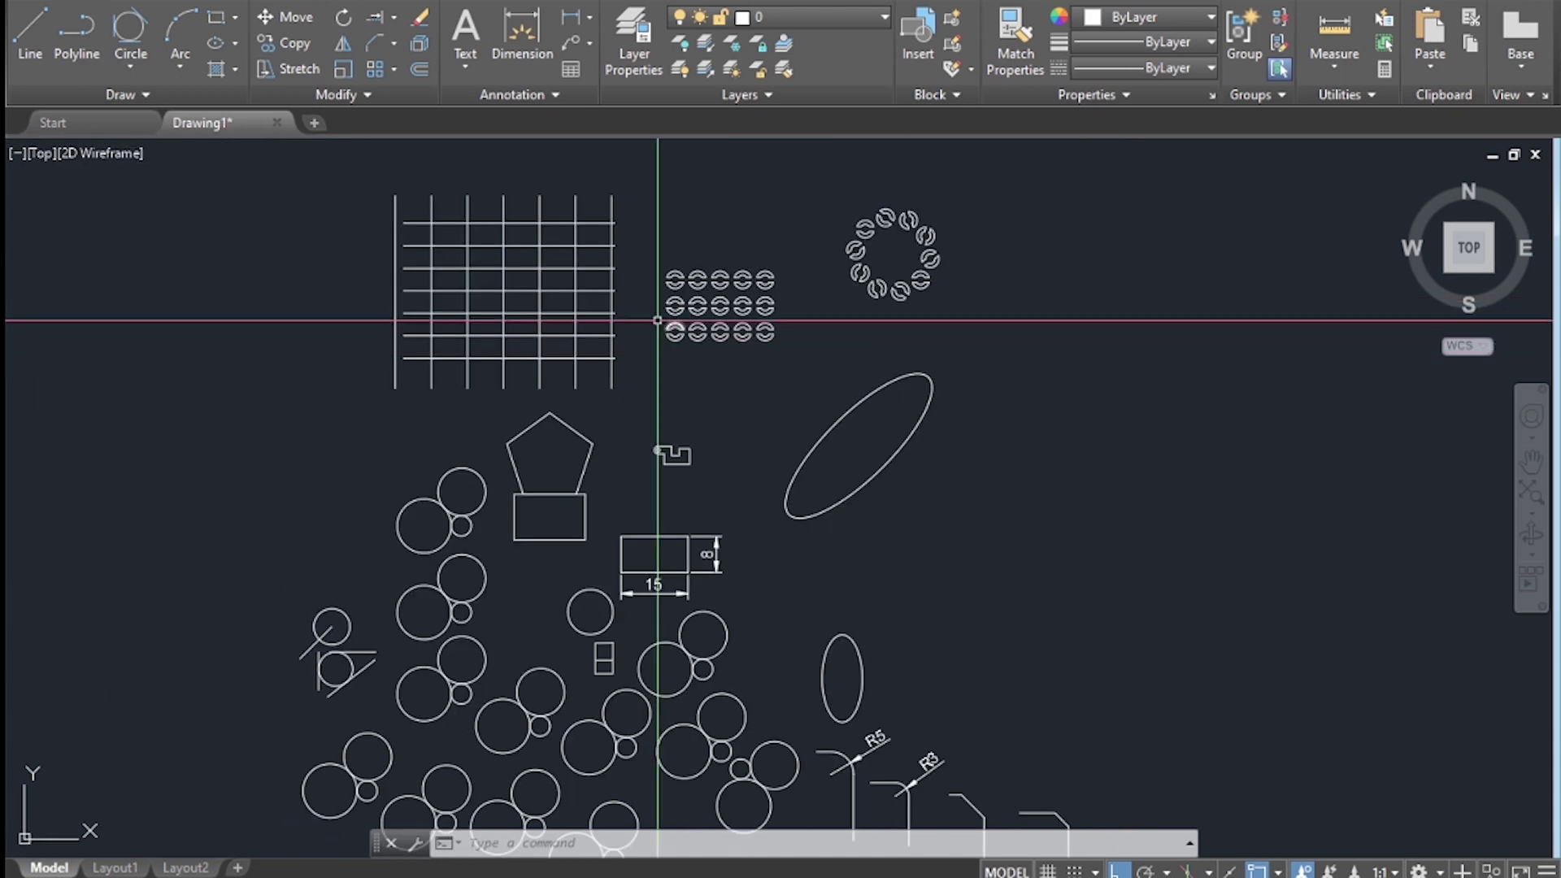
pyautogui.scroll(4, 657, 320)
pyautogui.scroll(-4, 657, 320)
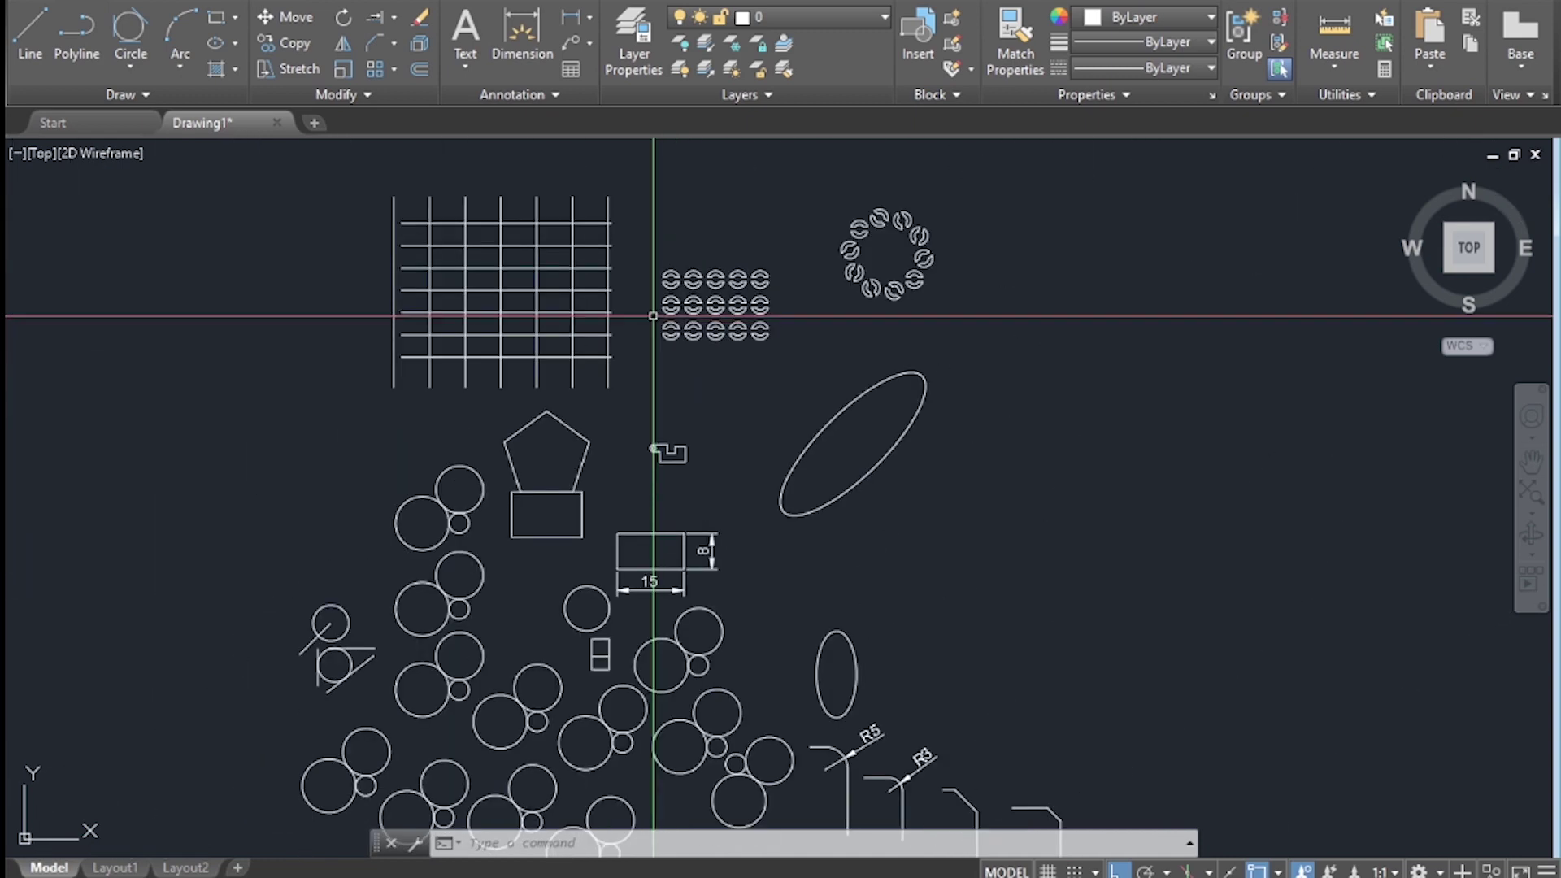
pyautogui.scroll(4, 654, 317)
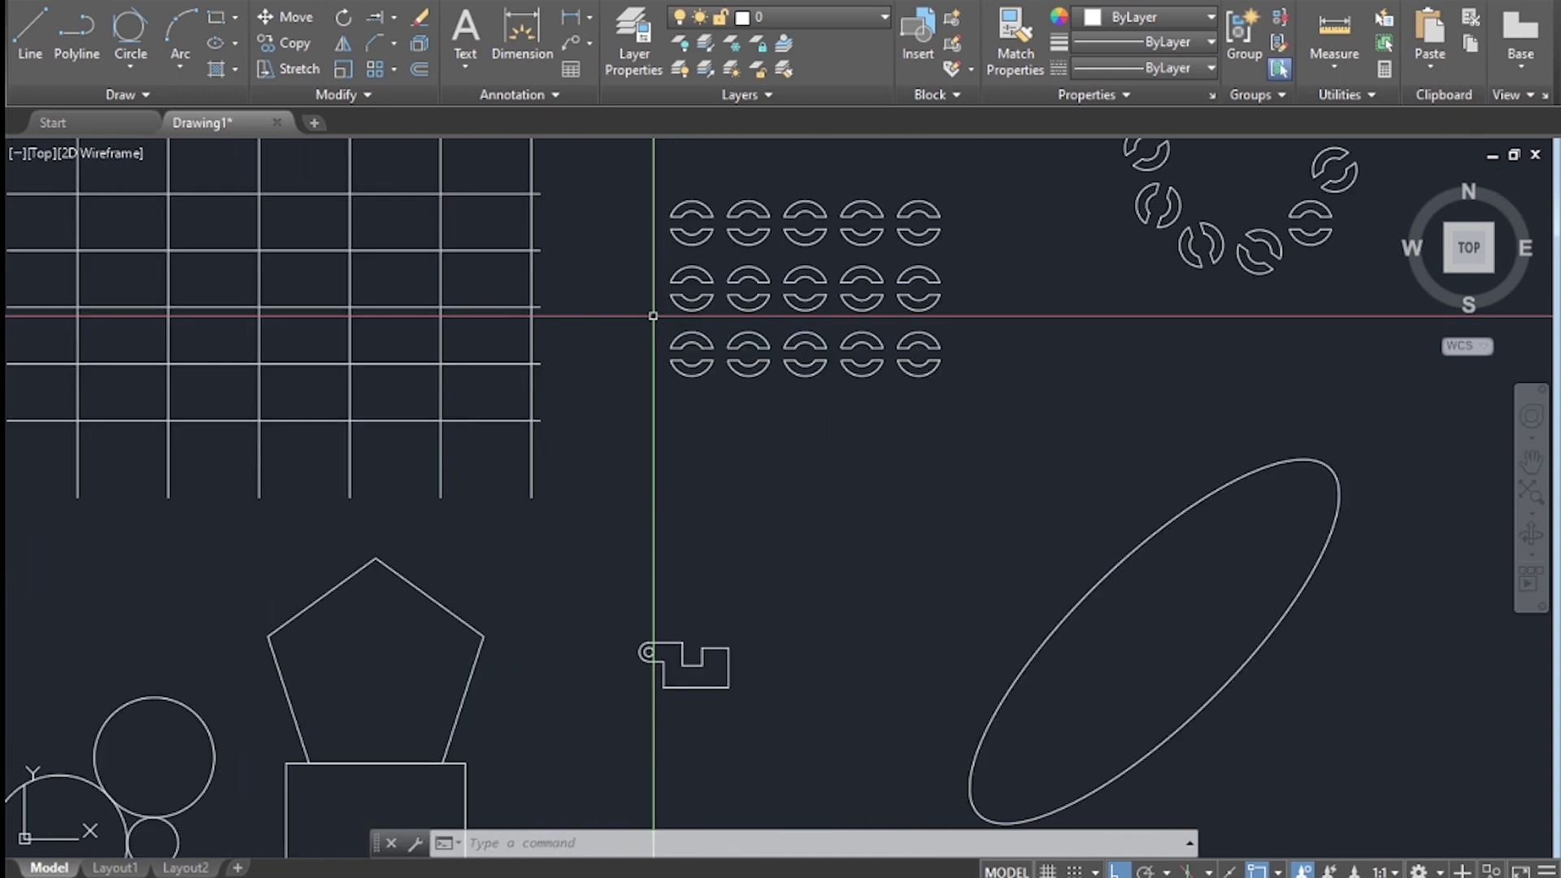
pyautogui.scroll(-5, 653, 315)
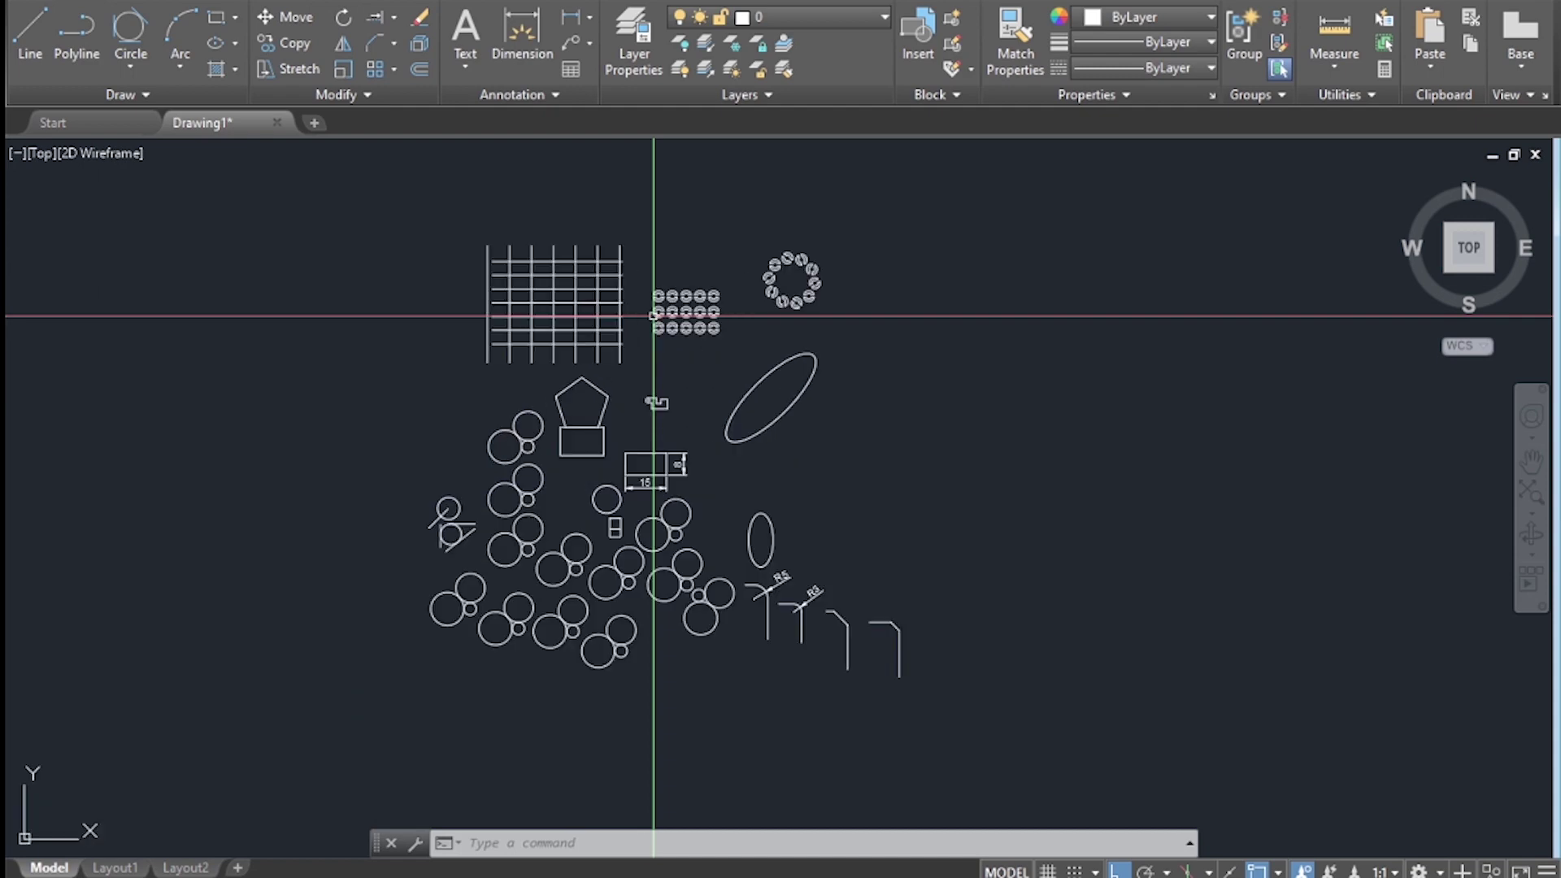
pyautogui.scroll(4, 653, 316)
pyautogui.scroll(-6, 653, 315)
pyautogui.scroll(6, 652, 316)
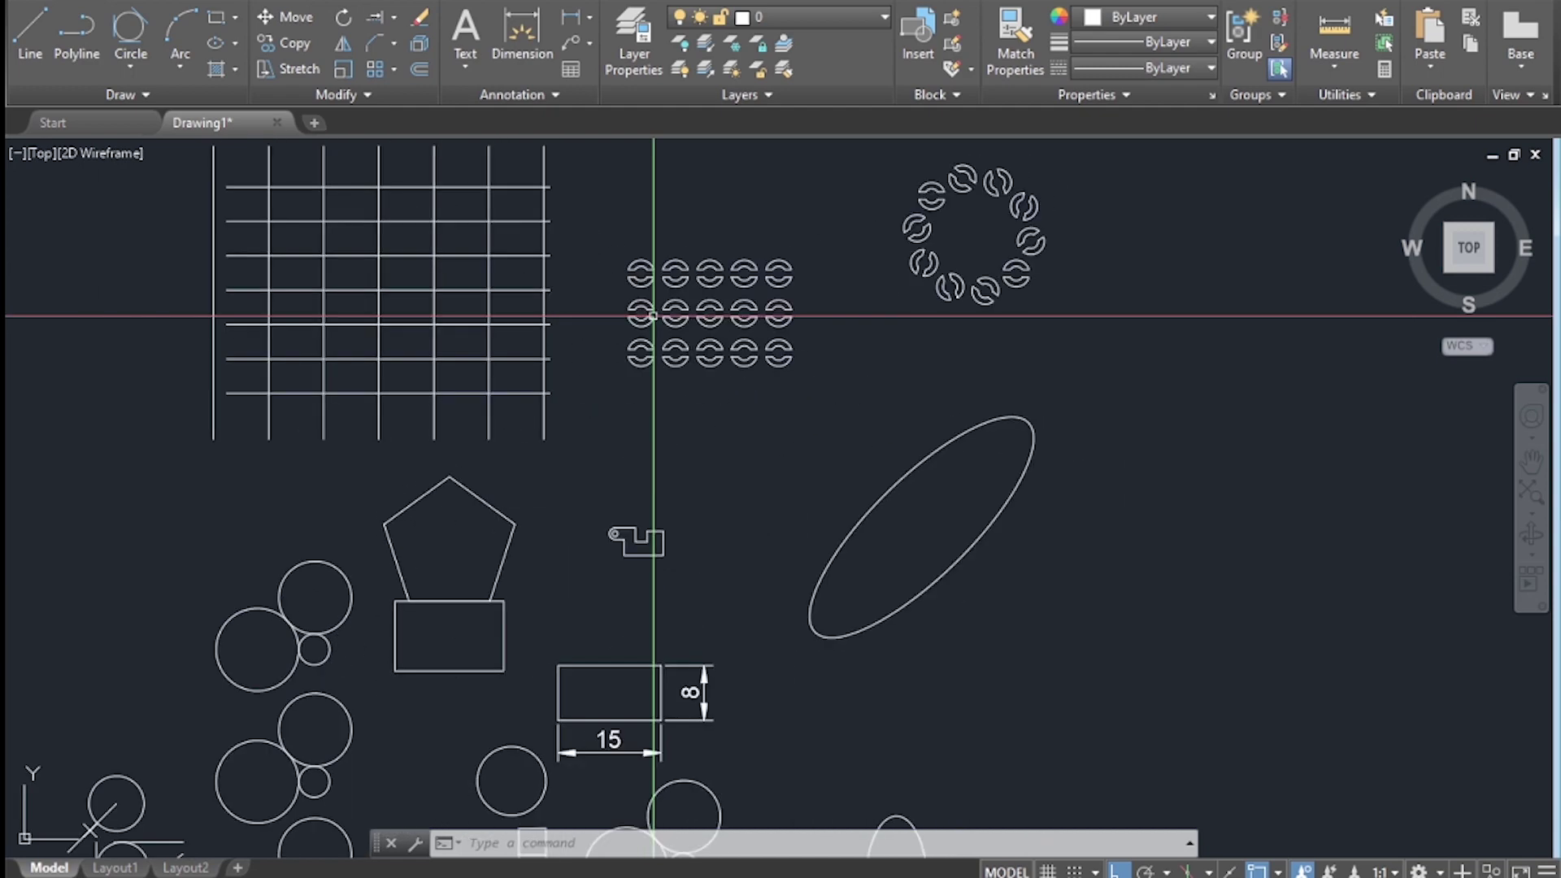
pyautogui.scroll(-4, 654, 317)
pyautogui.scroll(8, 655, 316)
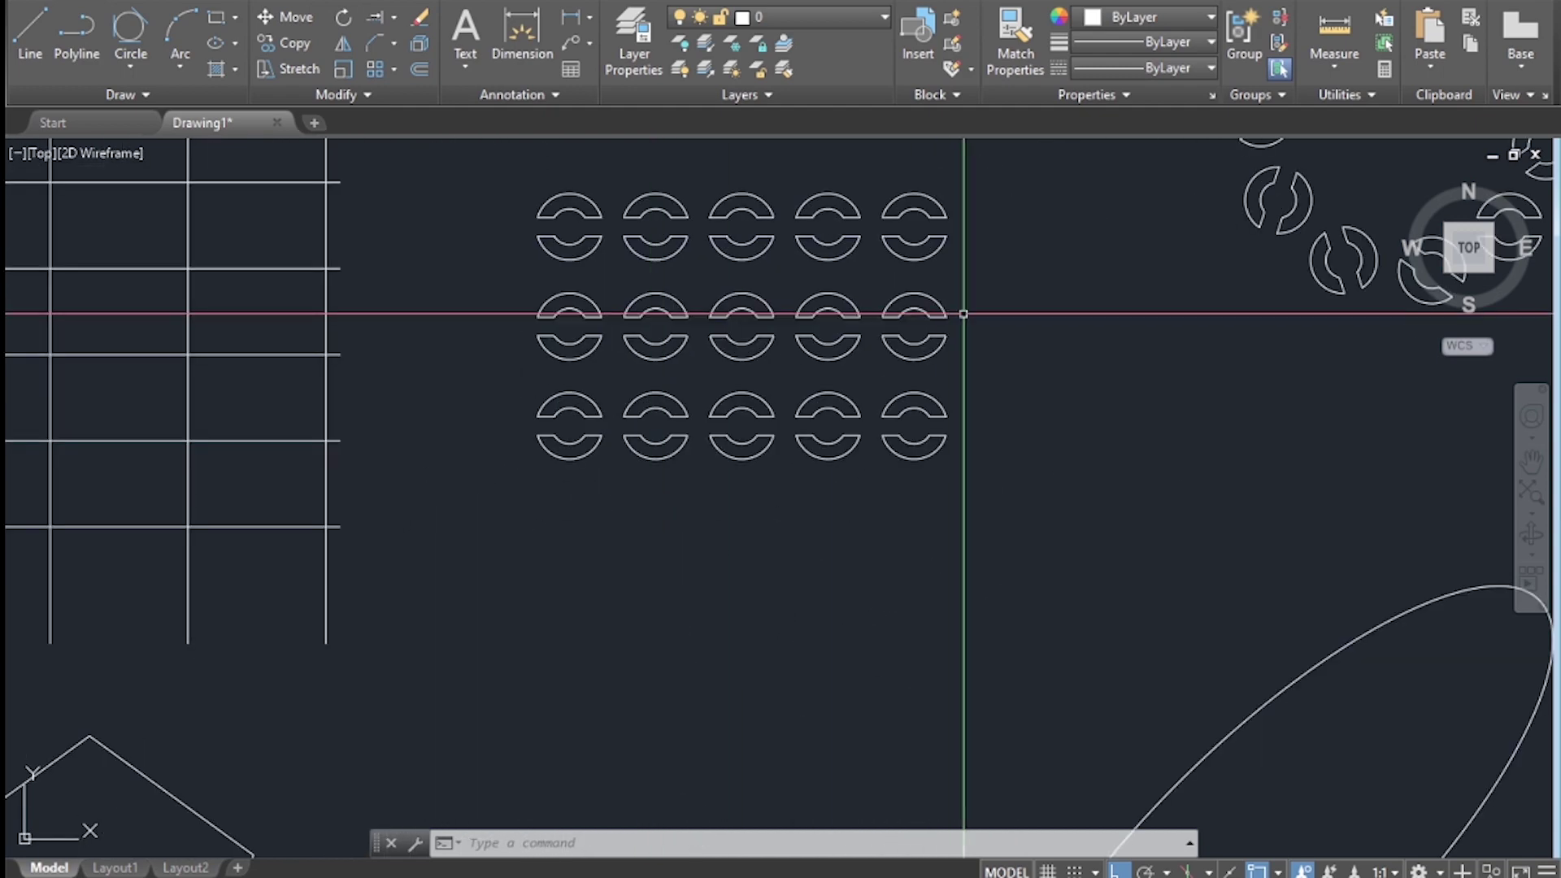
pyautogui.press('Escape')
pyautogui.press('Escape')
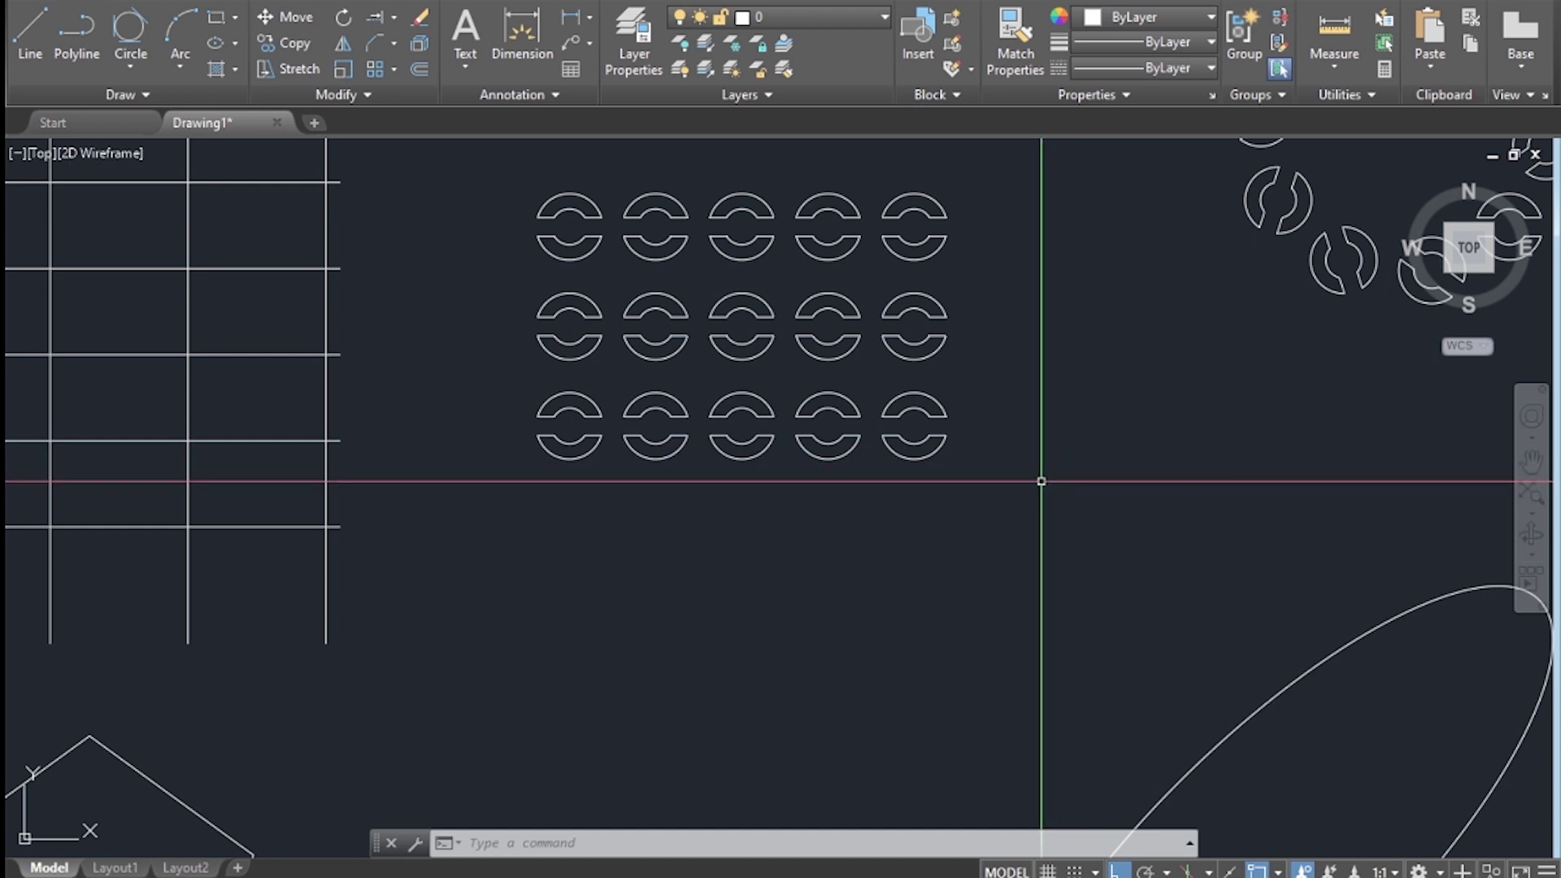
# Examine the crossing-line grid closely, and inspect the overall layout of the sample shapes around it.
pyautogui.moveTo(1039, 482)
pyautogui.mouseDown(button='middle')
pyautogui.moveTo(1268, 471)
pyautogui.moveTo(1337, 486)
pyautogui.mouseUp(button='middle')
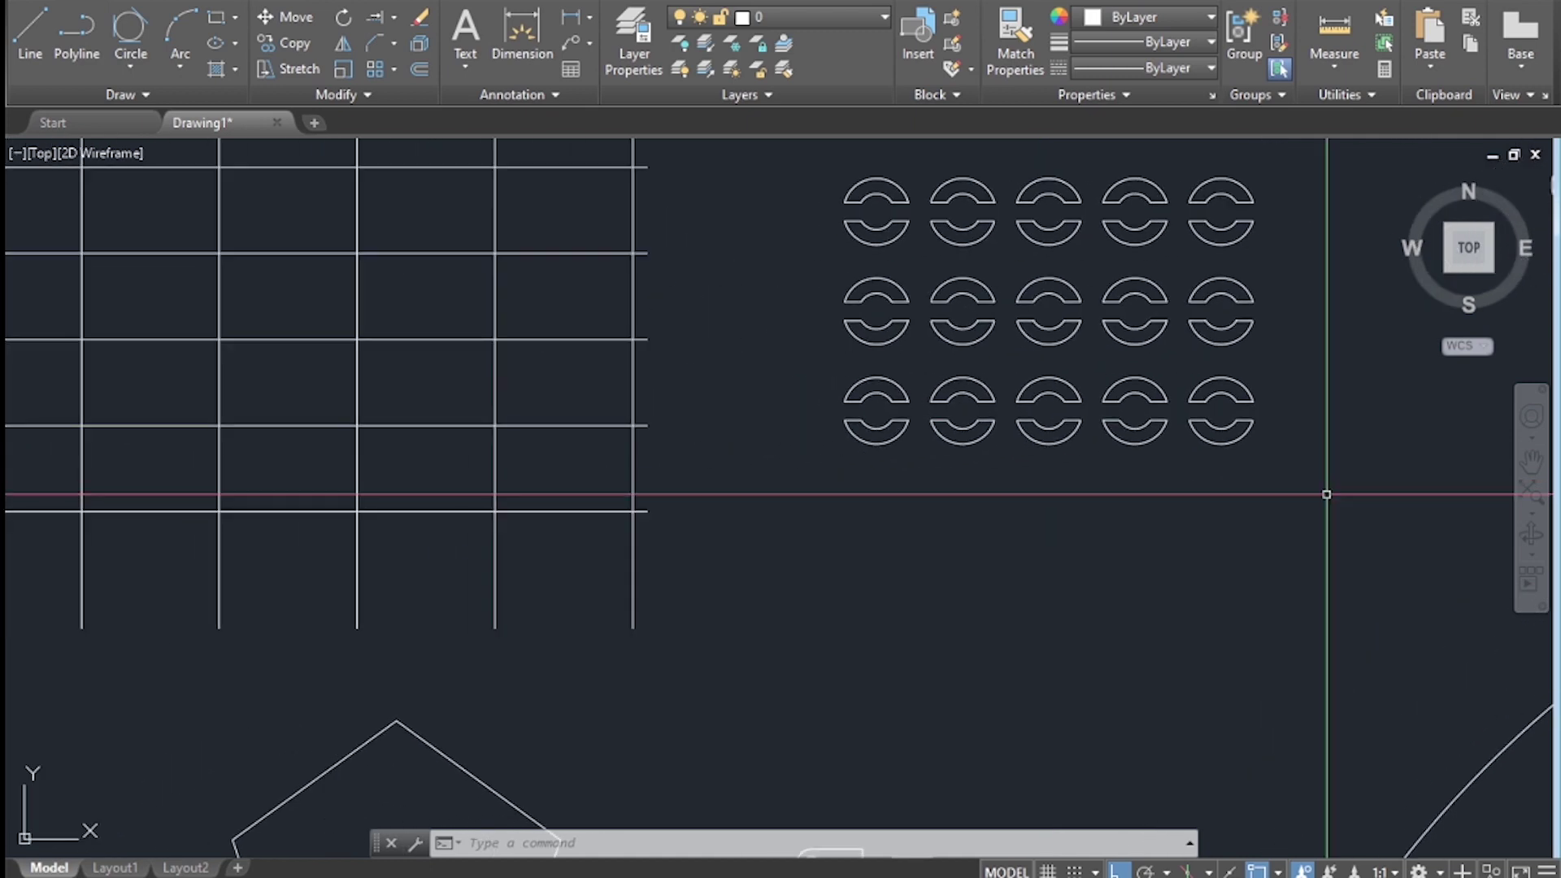
pyautogui.moveTo(829, 488); pyautogui.dragTo(1289, 435, button='middle')
pyautogui.scroll(4, 1122, 456)
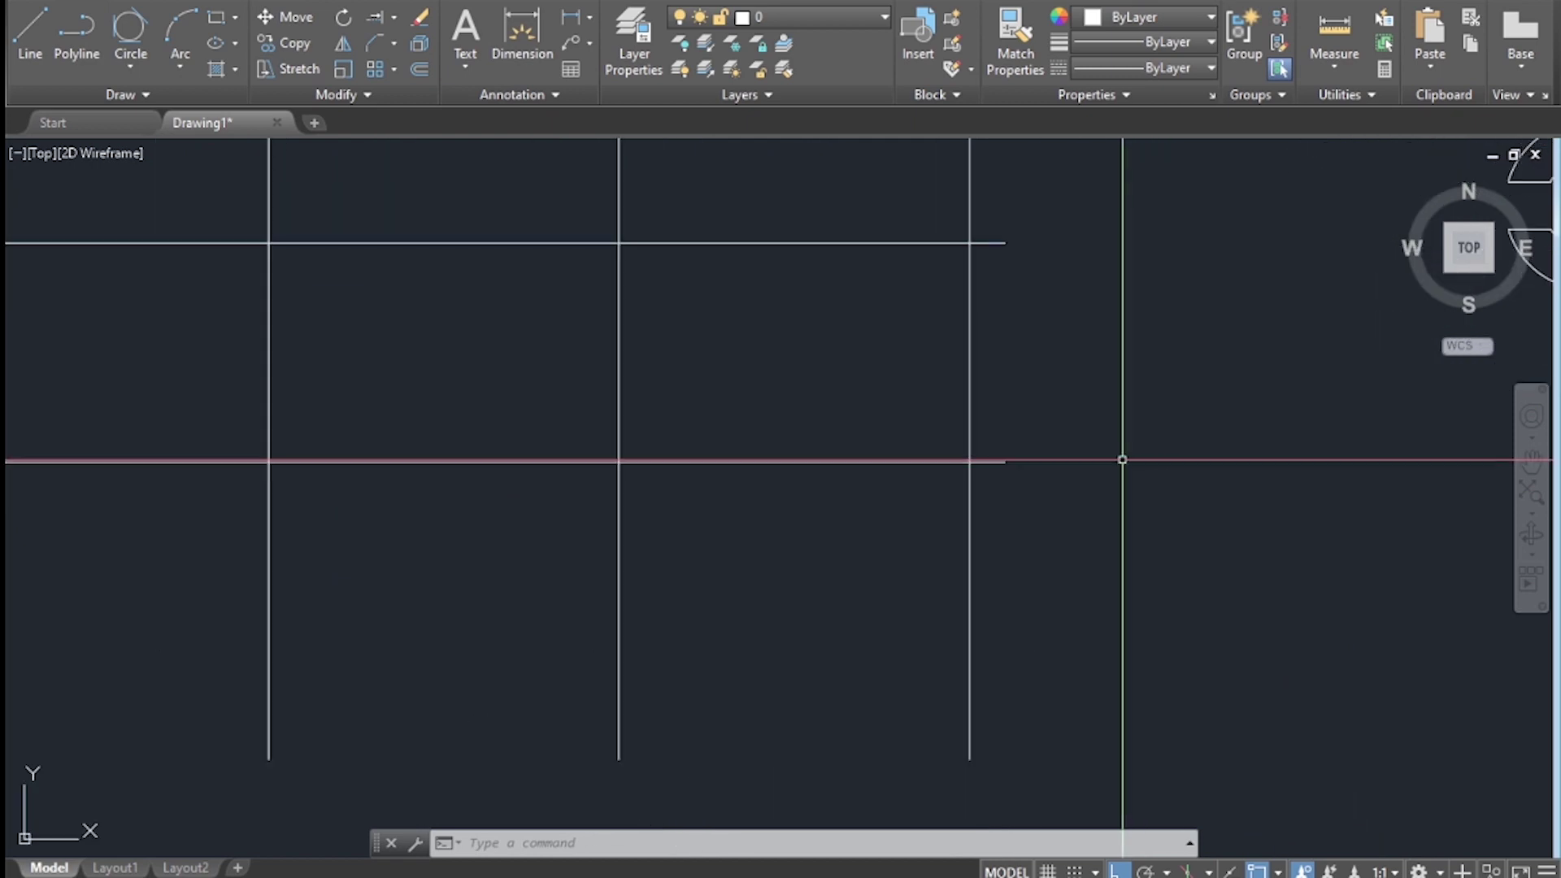
pyautogui.scroll(-6, 1088, 460)
pyautogui.scroll(-4, 1089, 460)
pyautogui.moveTo(1184, 470); pyautogui.dragTo(912, 454, button='middle')
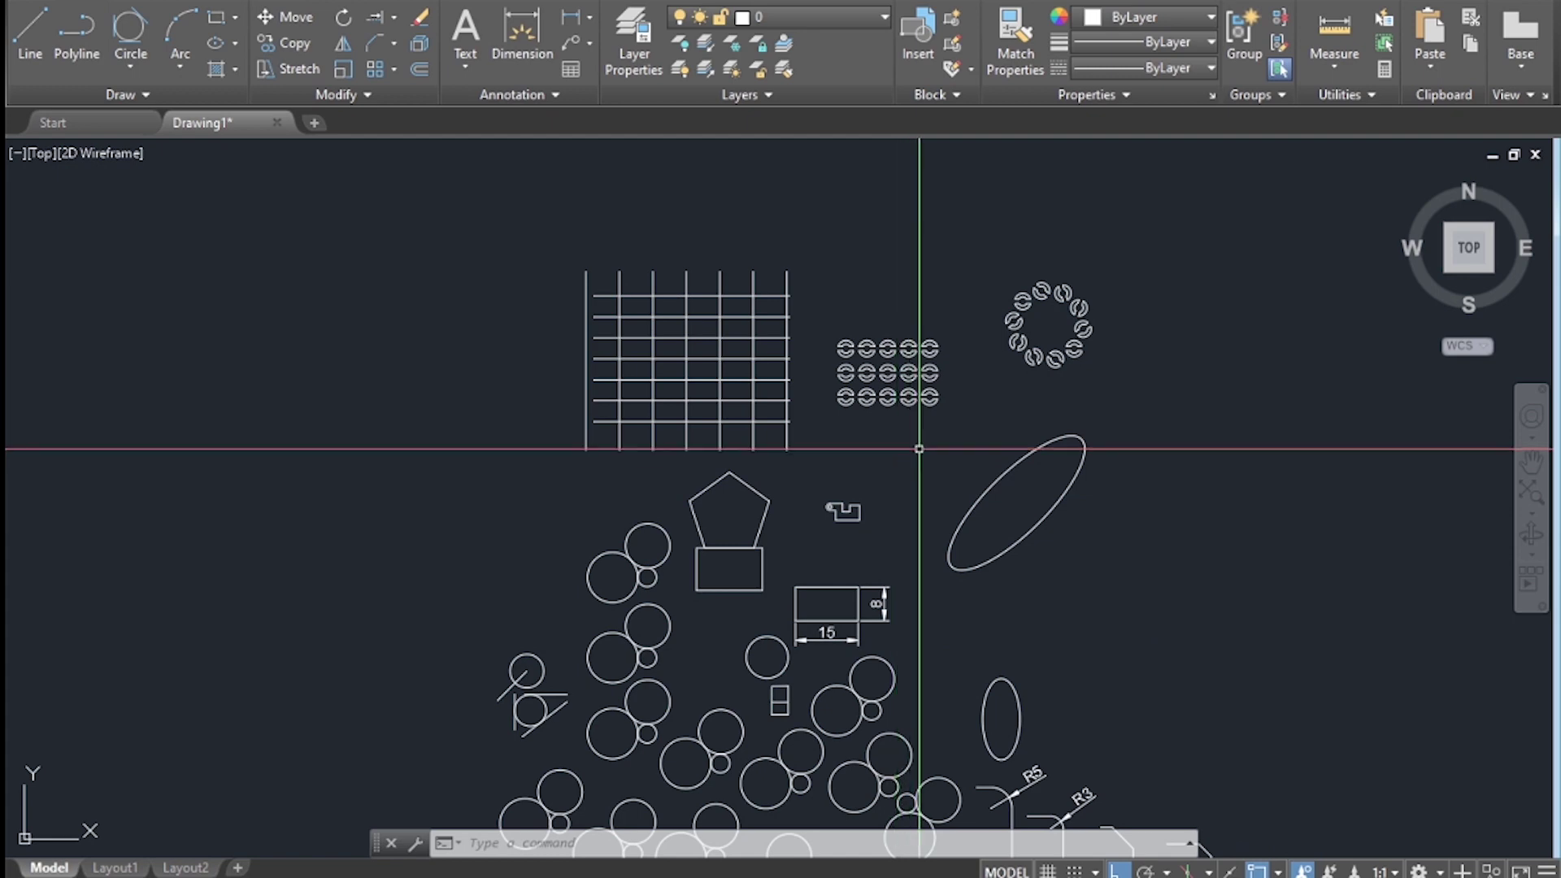
pyautogui.moveTo(919, 448)
pyautogui.mouseDown(button='middle')
pyautogui.moveTo(770, 418)
pyautogui.moveTo(753, 358)
pyautogui.mouseUp(button='middle')
pyautogui.moveTo(747, 468)
pyautogui.mouseDown(button='middle')
pyautogui.moveTo(749, 350)
pyautogui.moveTo(717, 435)
pyautogui.mouseUp(button='middle')
pyautogui.moveTo(812, 338); pyautogui.dragTo(778, 453, button='middle')
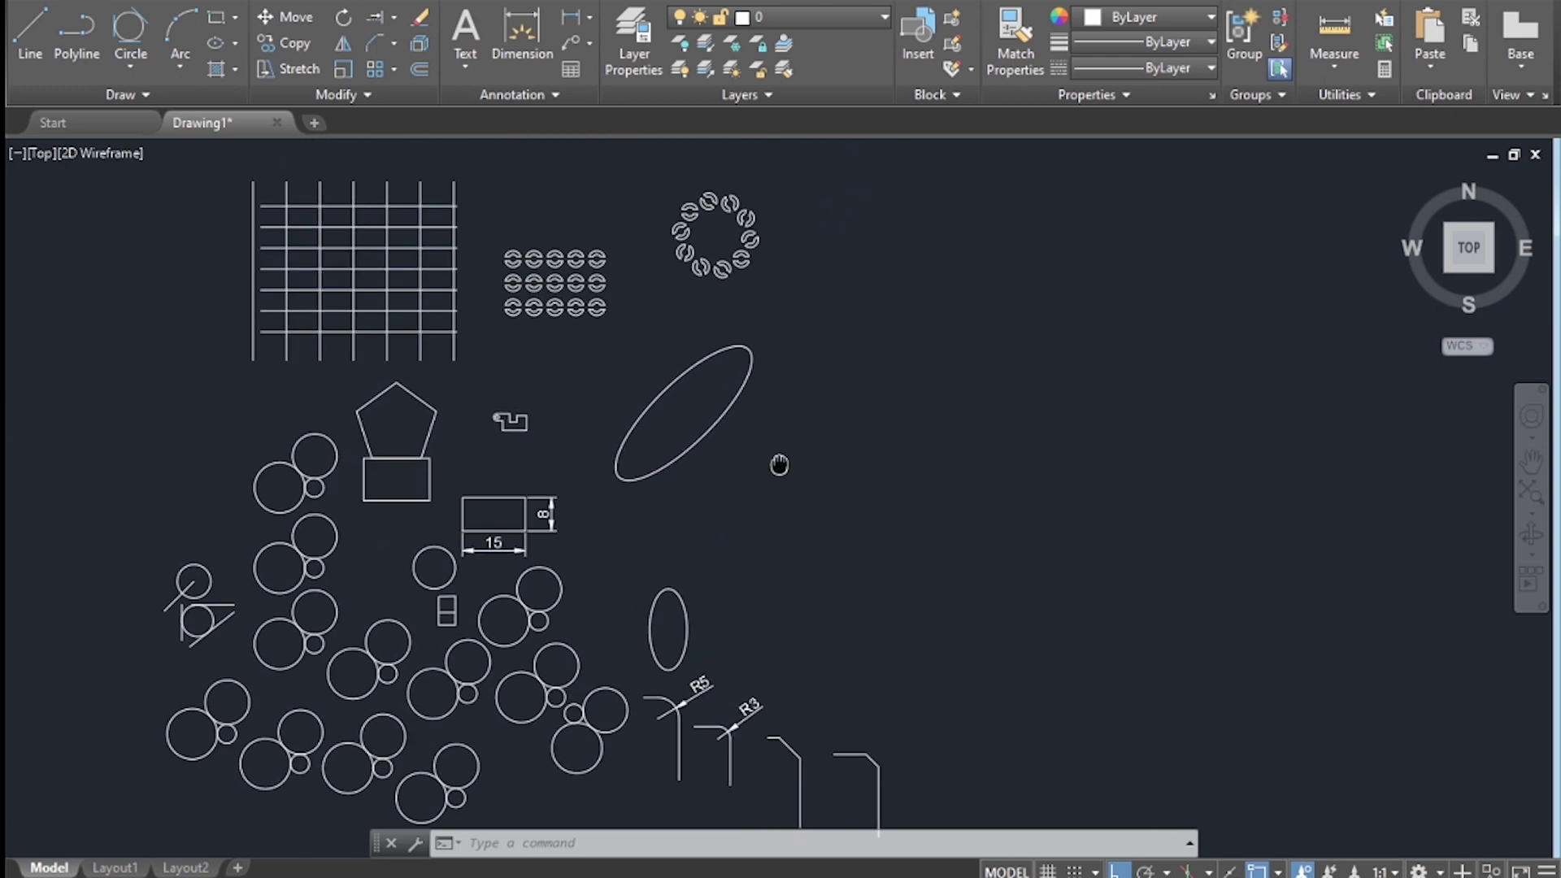
pyautogui.moveTo(732, 290); pyautogui.dragTo(810, 333, button='middle')
pyautogui.scroll(2, 780, 331)
pyautogui.scroll(-2, 780, 331)
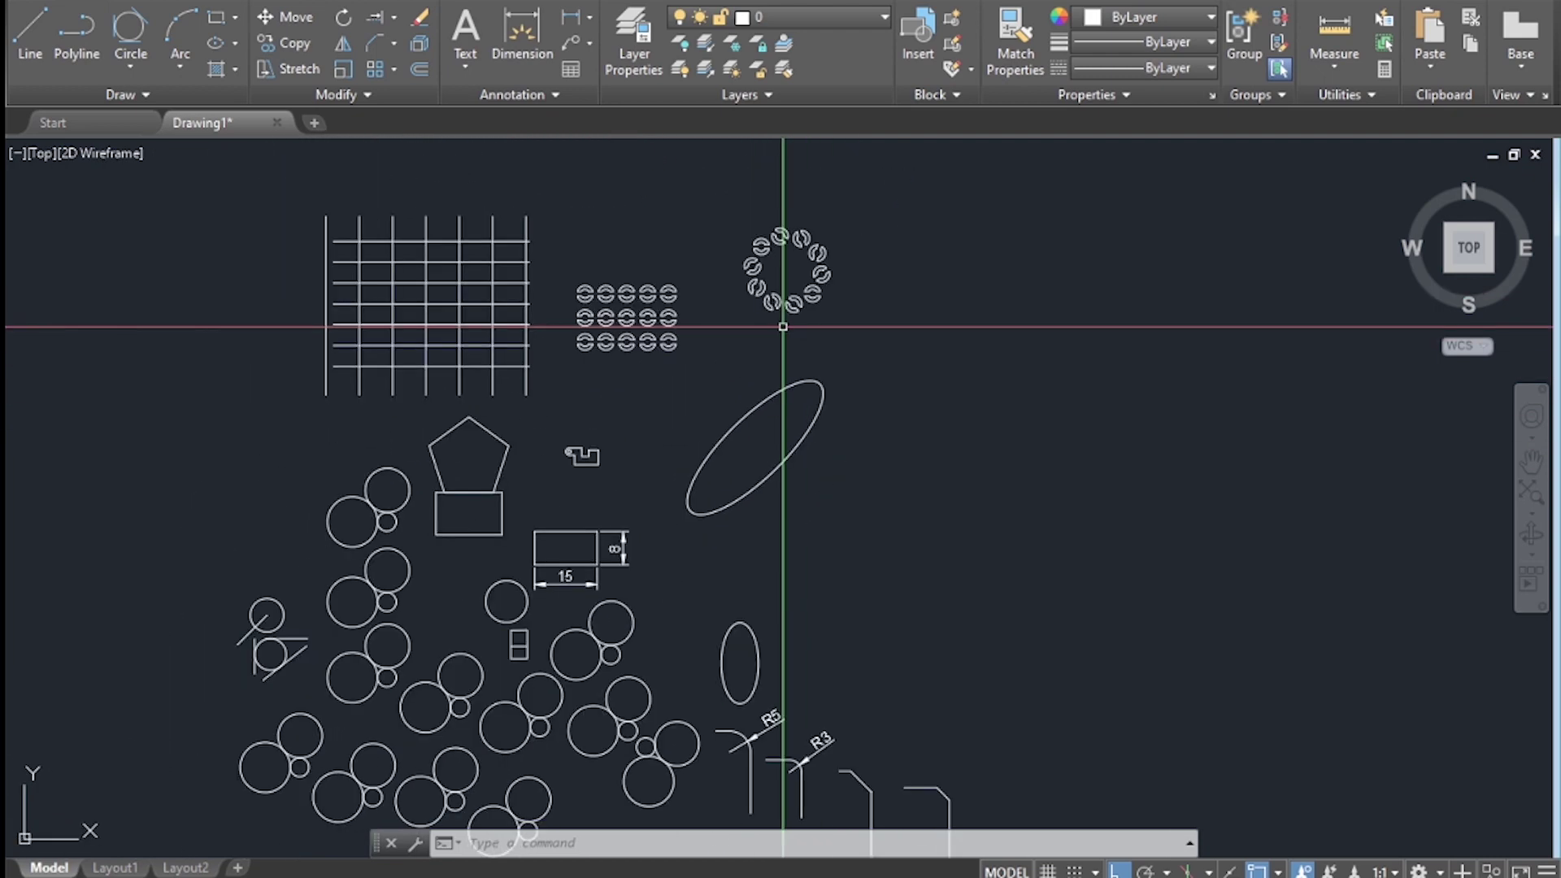
# Inspect the split-ring array and surrounding shapes closely, and show the whole drawing with the Zoom All option.
pyautogui.scroll(5, 615, 351)
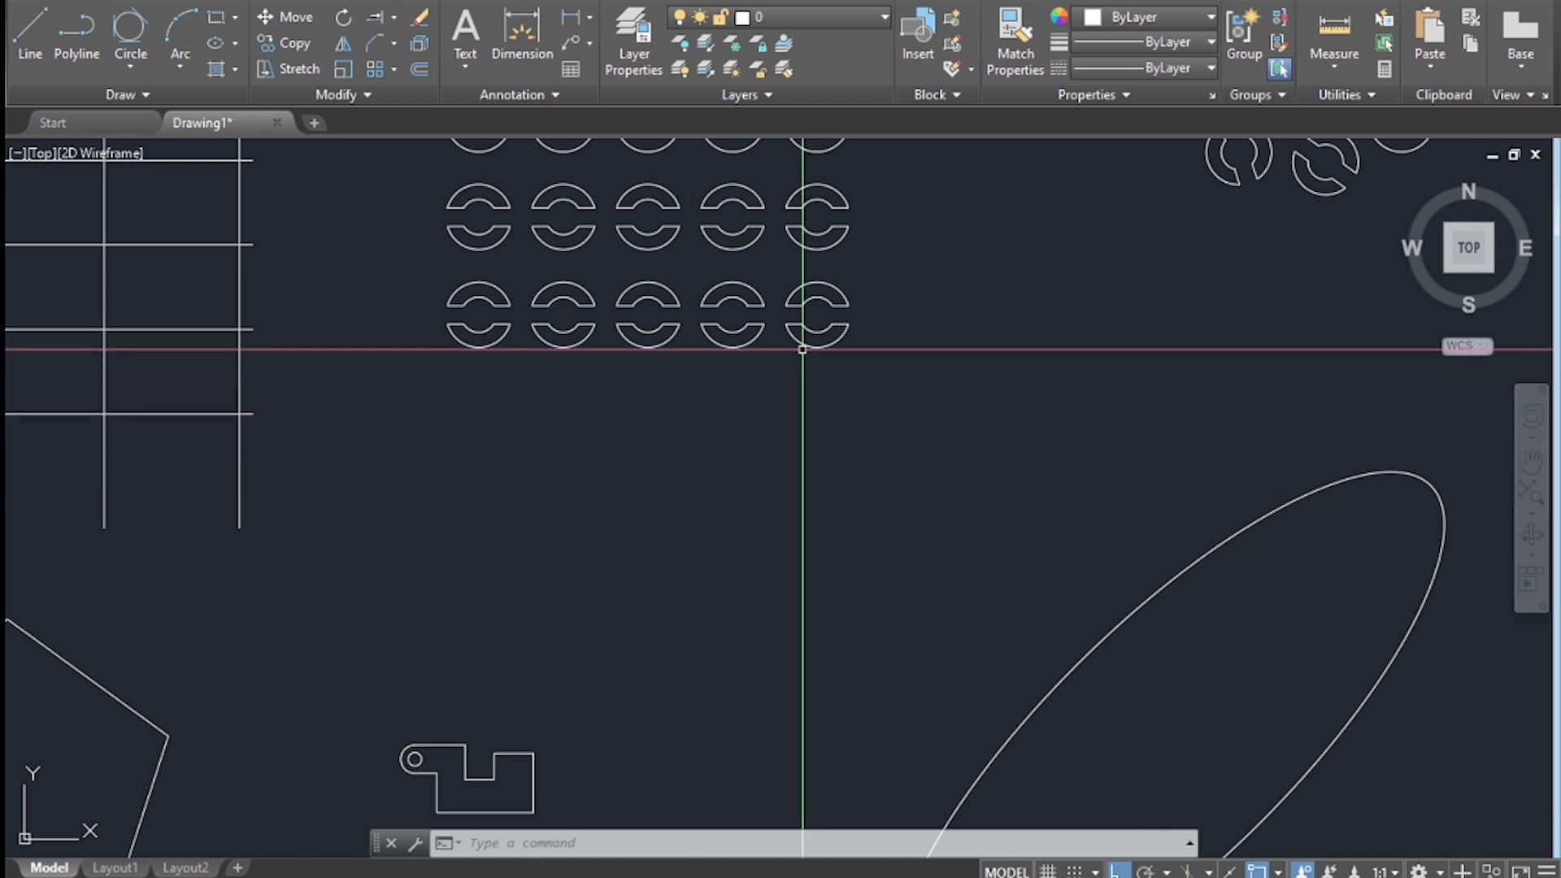
pyautogui.scroll(5, 803, 346)
pyautogui.scroll(-6, 804, 346)
pyautogui.scroll(2, 664, 260)
pyautogui.scroll(-3, 664, 260)
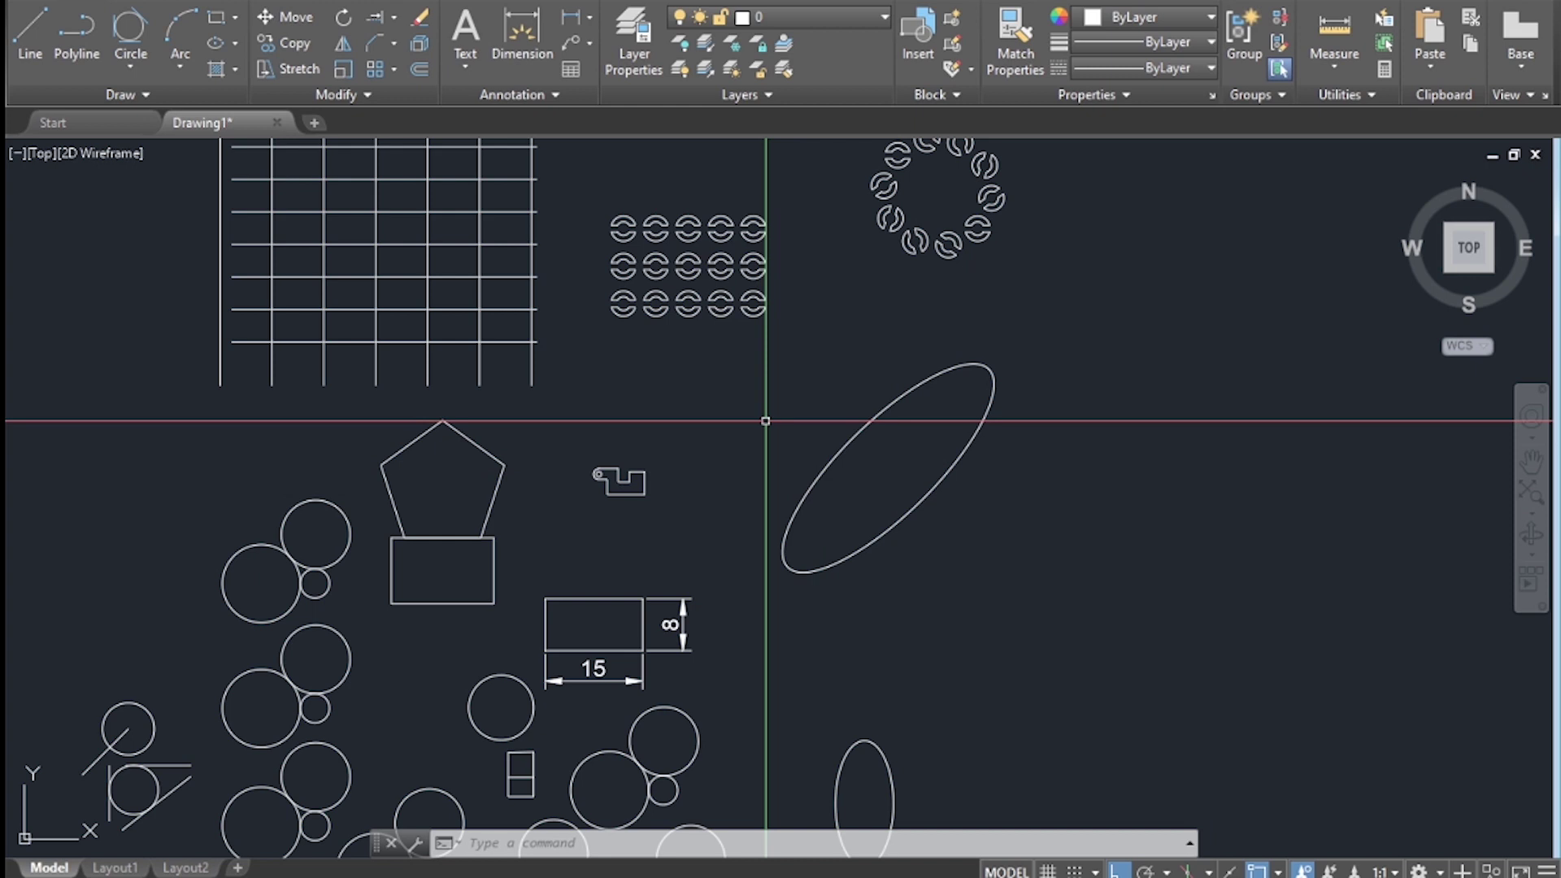
pyautogui.press('Escape')
pyautogui.press('Escape')
pyautogui.press('Escape')
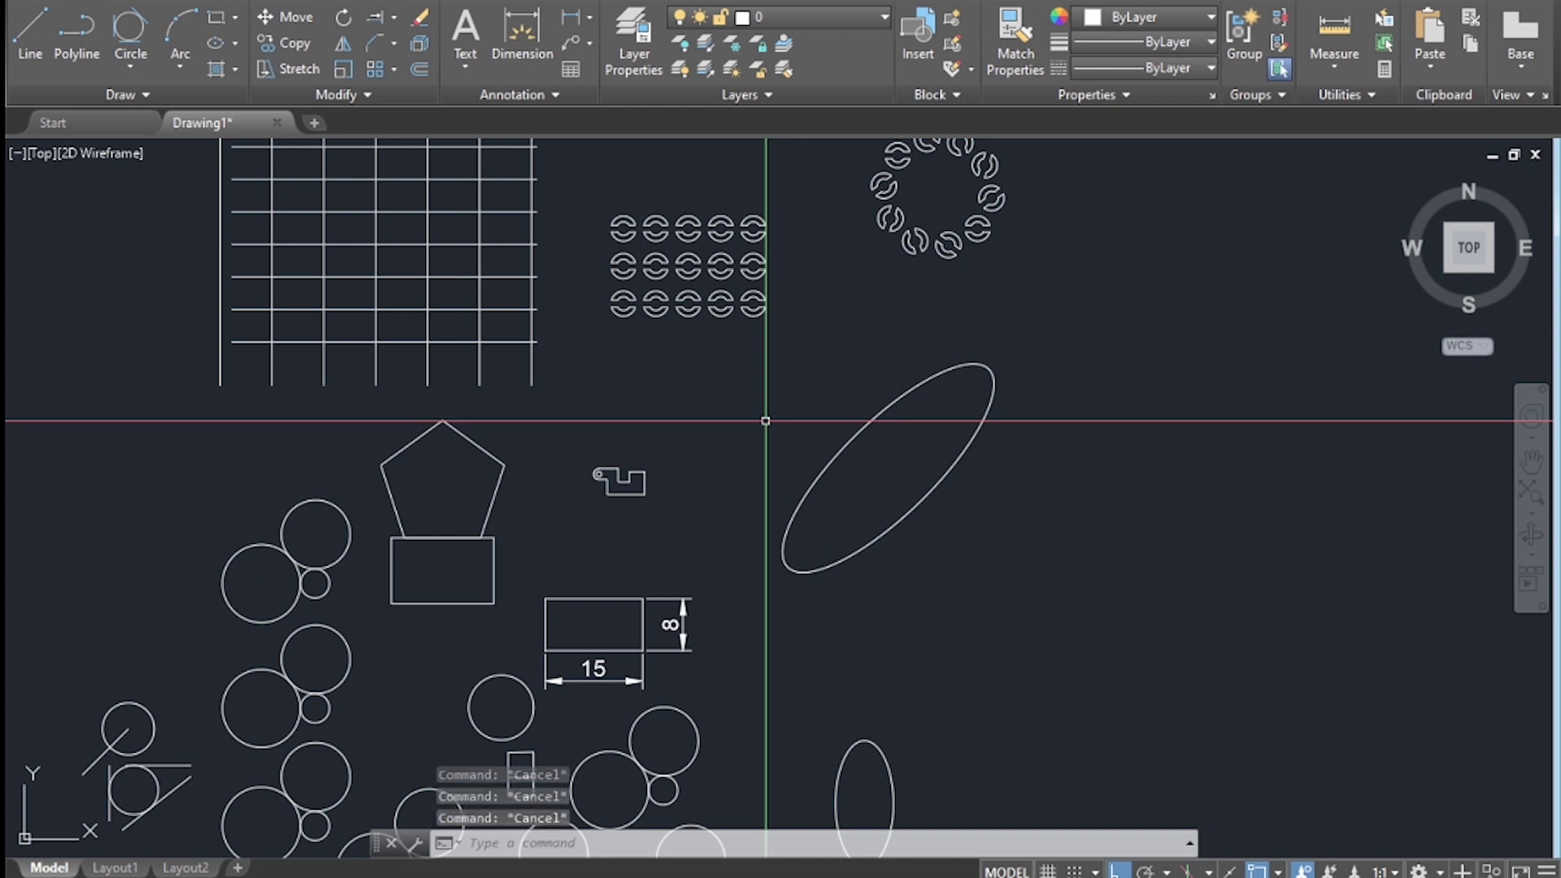
pyautogui.write('z')
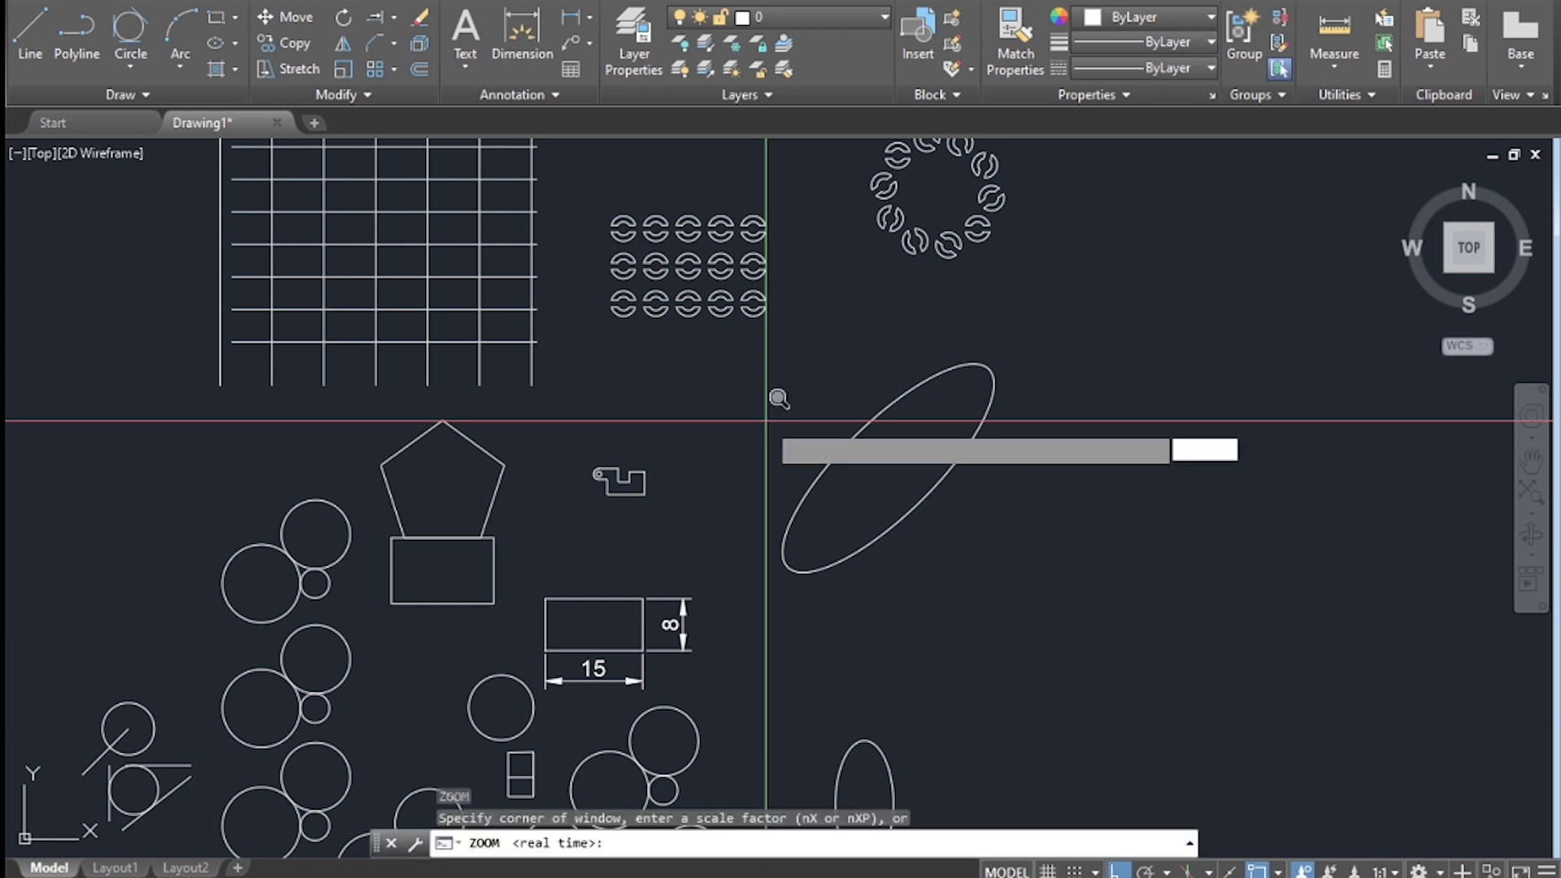
pyautogui.press('Return')
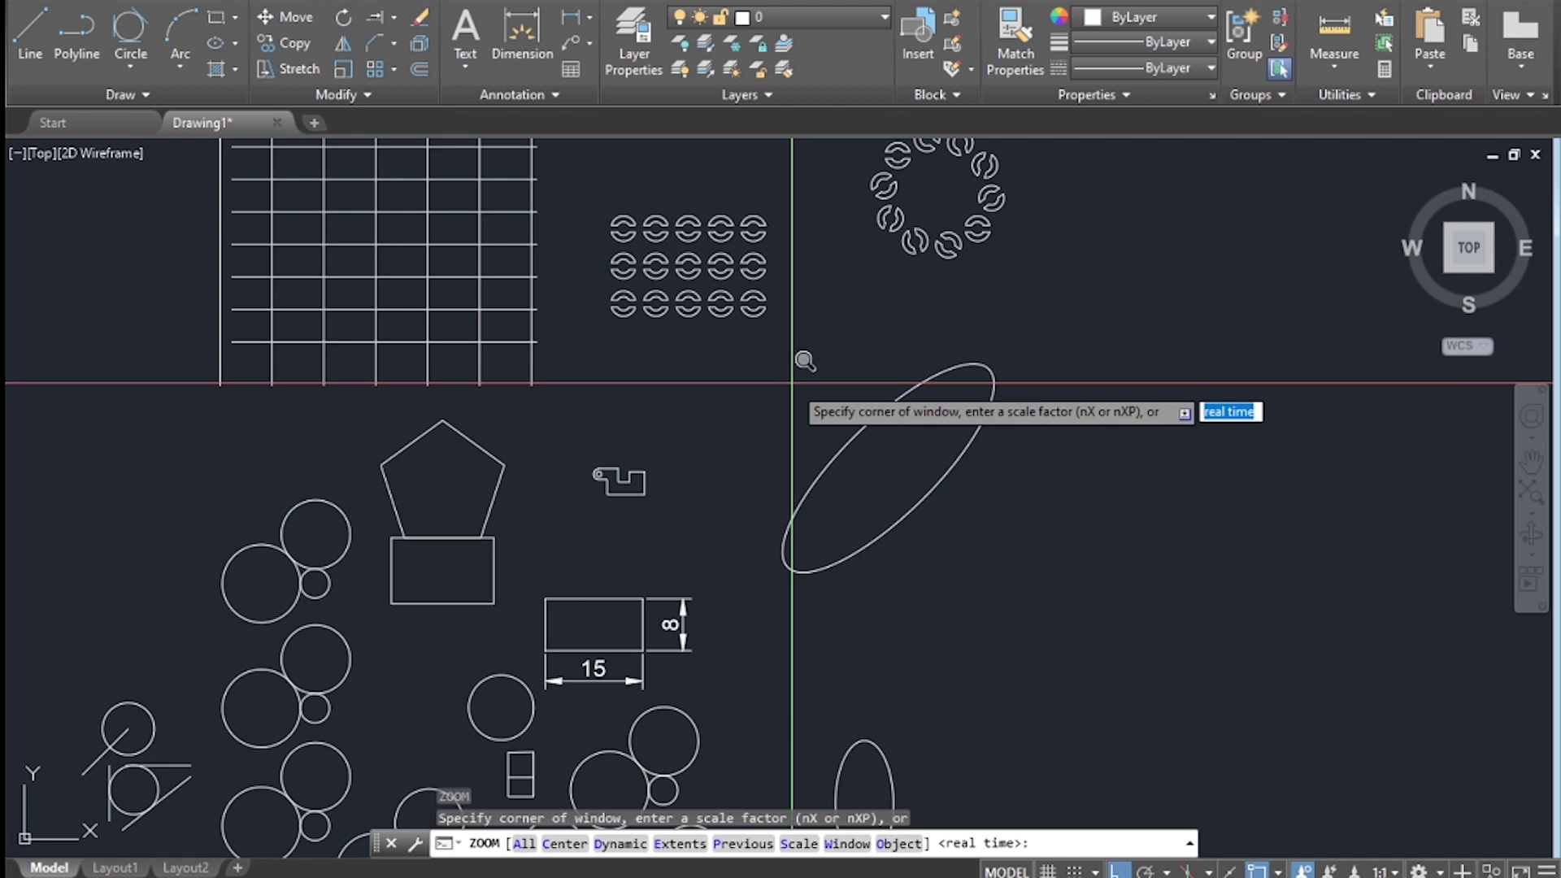
pyautogui.write('a')
pyautogui.press('Return')
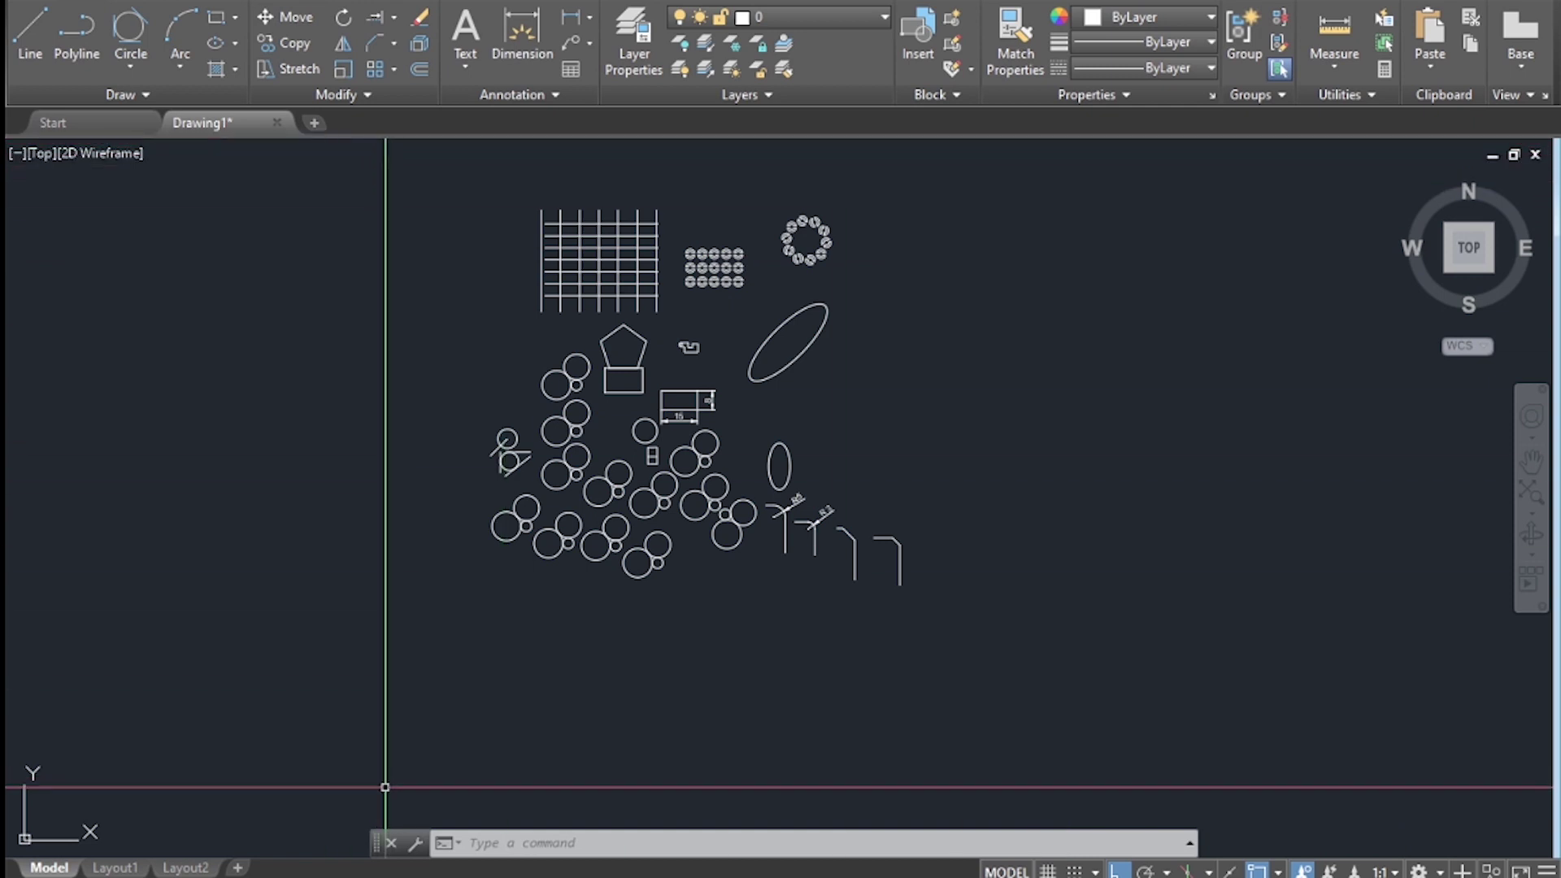
# Fit all the sample shapes in the drawing area using the Zoom Extents option.
pyautogui.moveTo(997, 449); pyautogui.dragTo(895, 509, button='middle')
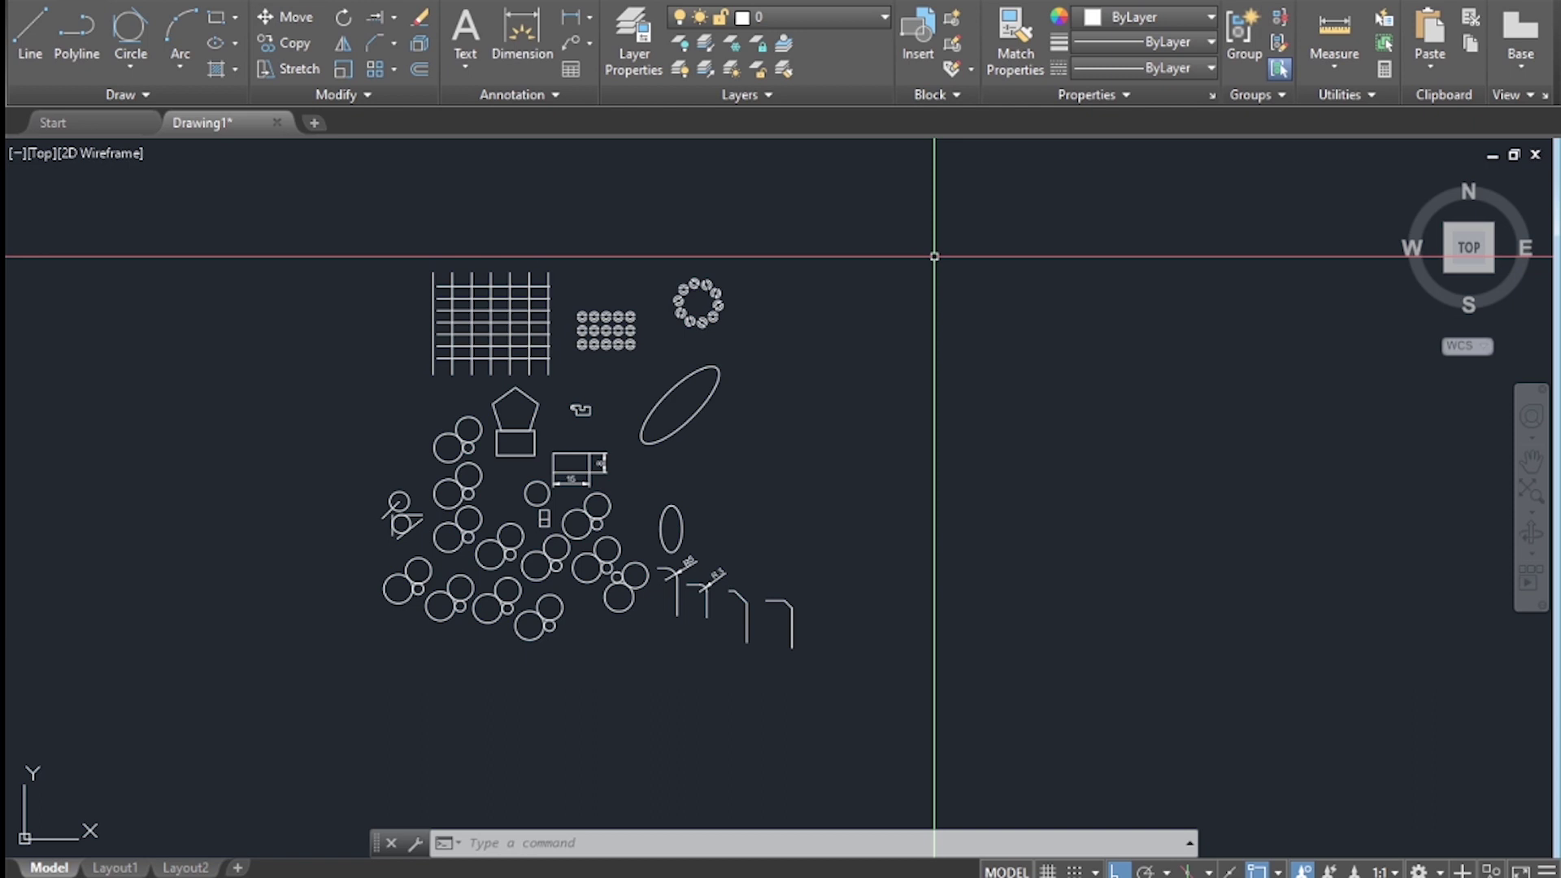
pyautogui.press('Escape')
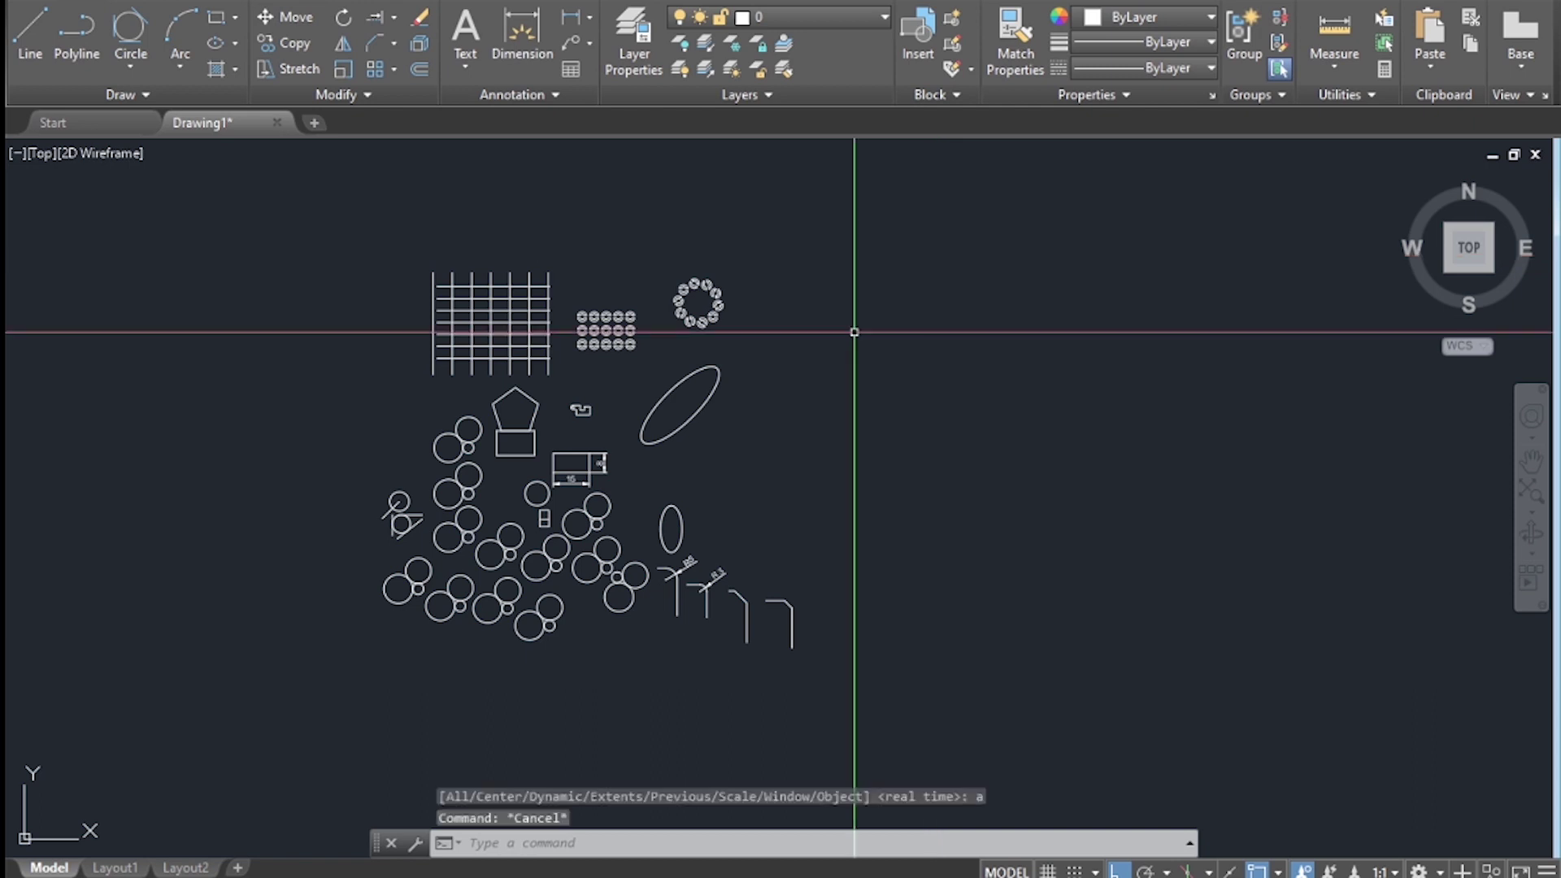
pyautogui.write('z')
pyautogui.press('Return')
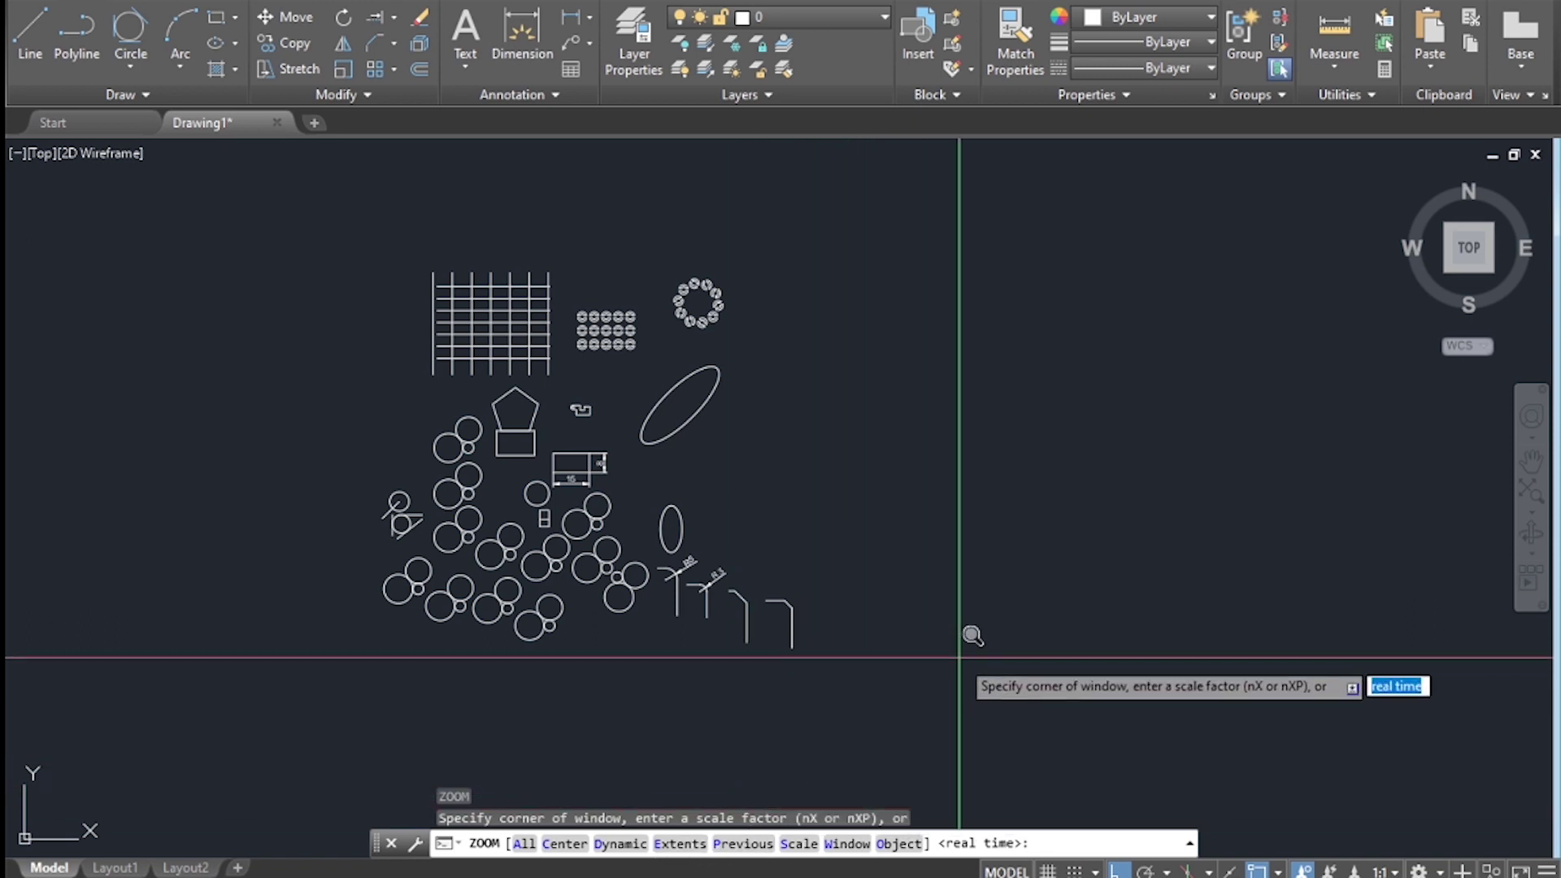
pyautogui.write('e')
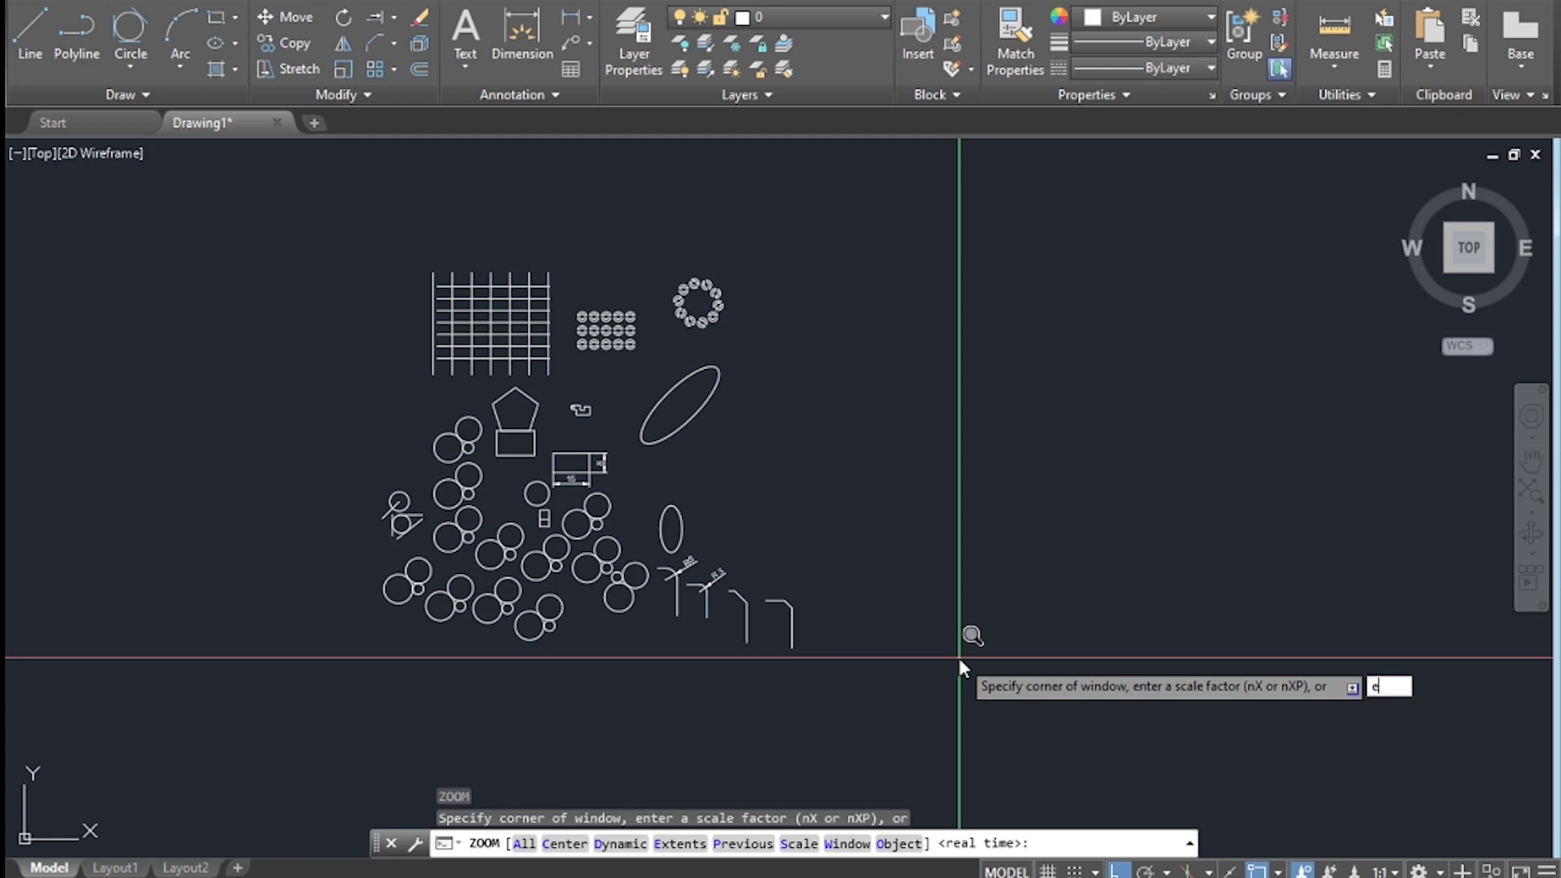
pyautogui.press('Return')
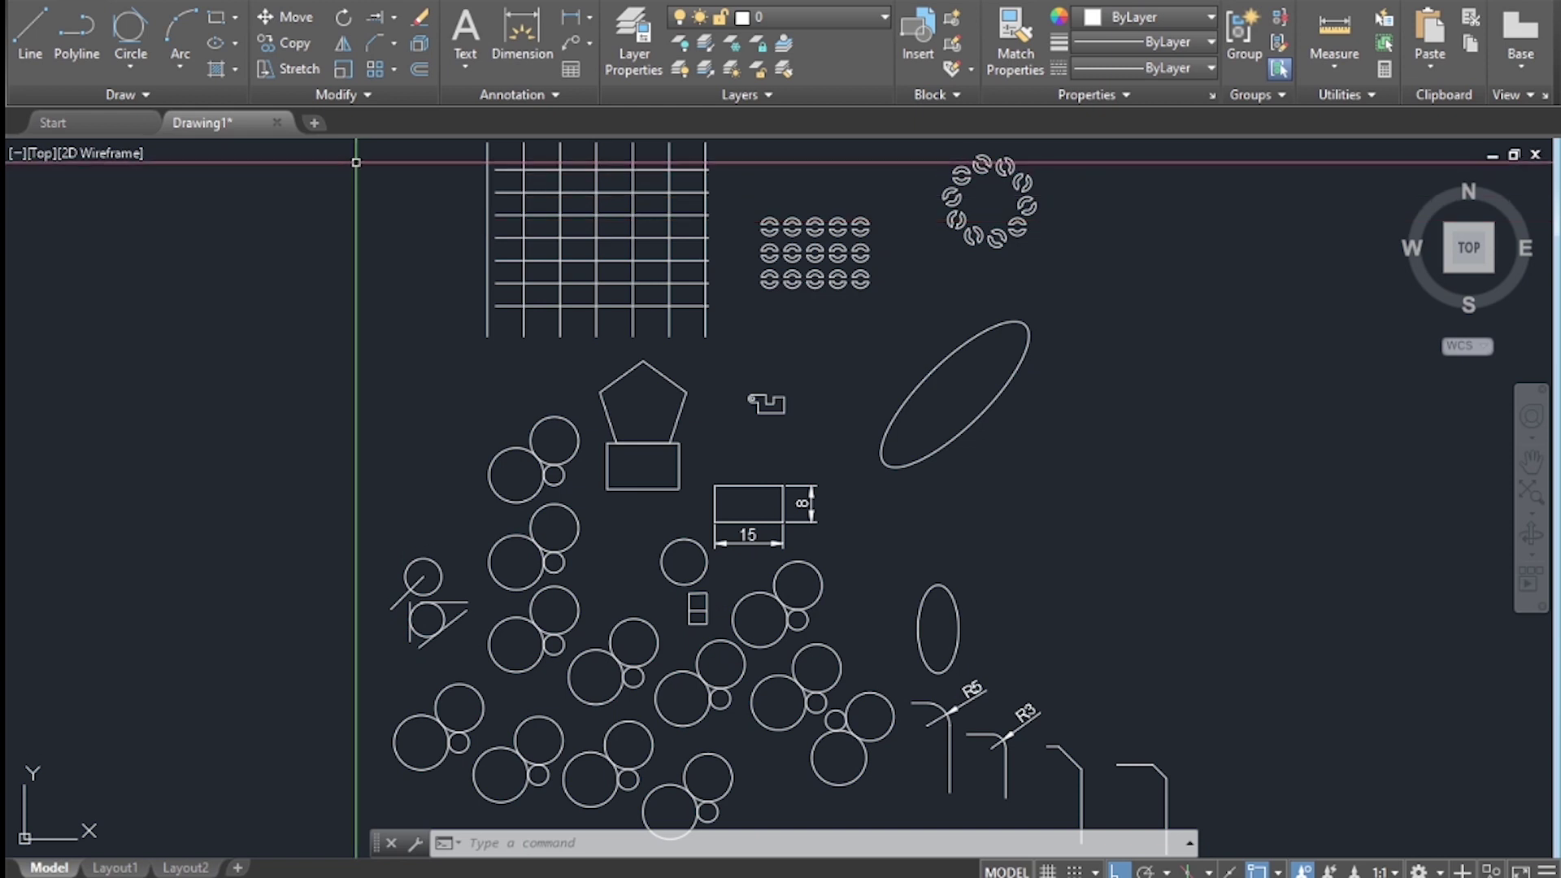
# Zoom into a corner-to-corner window around the lower-left split rings of the rectangular array.
pyautogui.write('z')
pyautogui.press('Return')
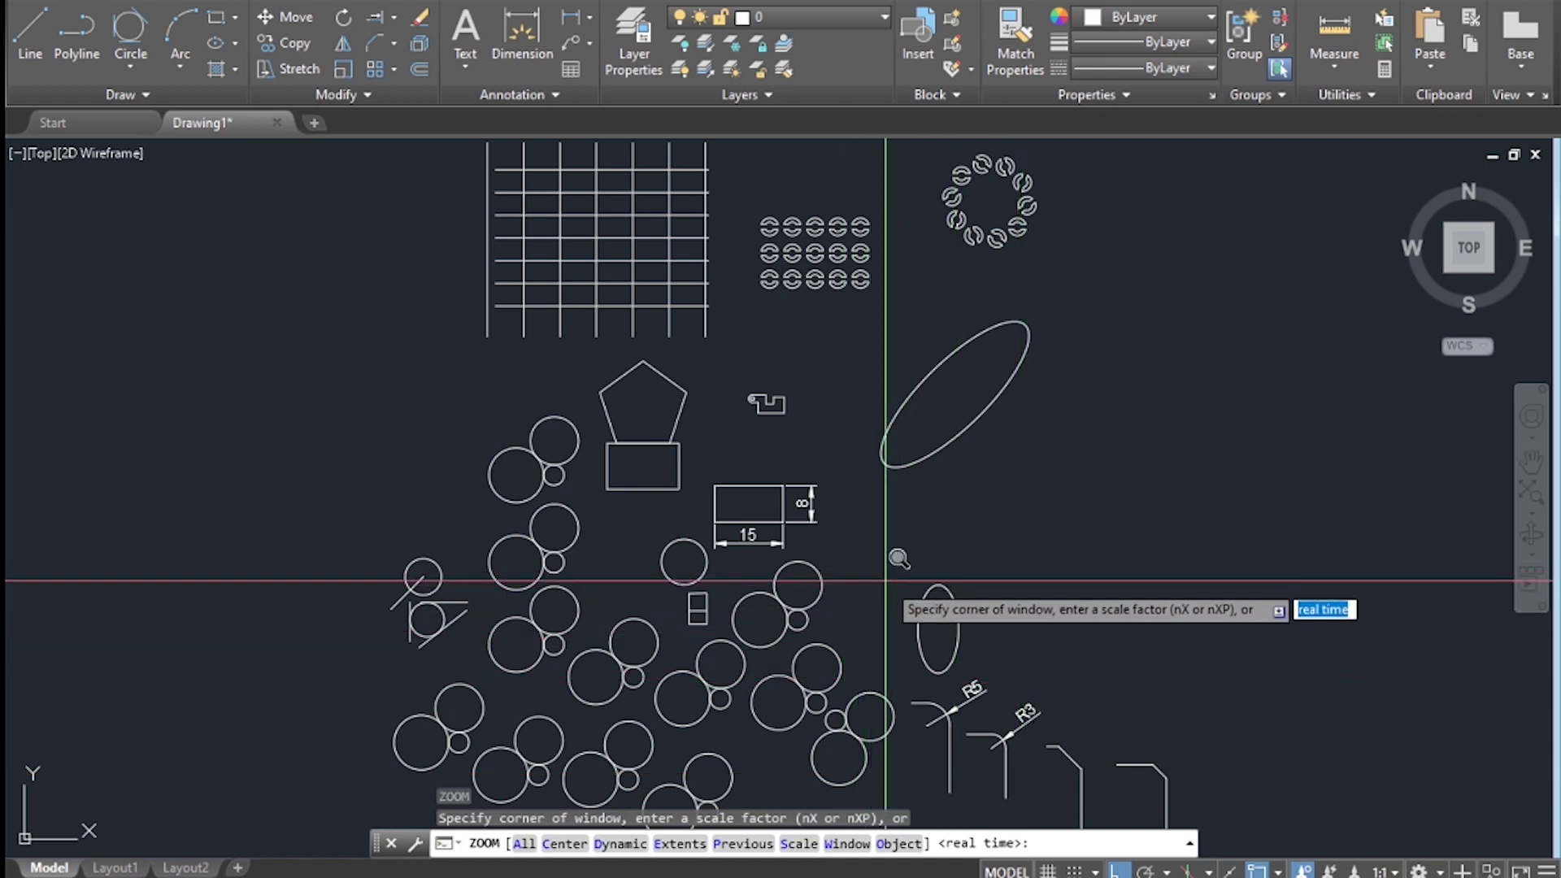
pyautogui.click(801, 309)
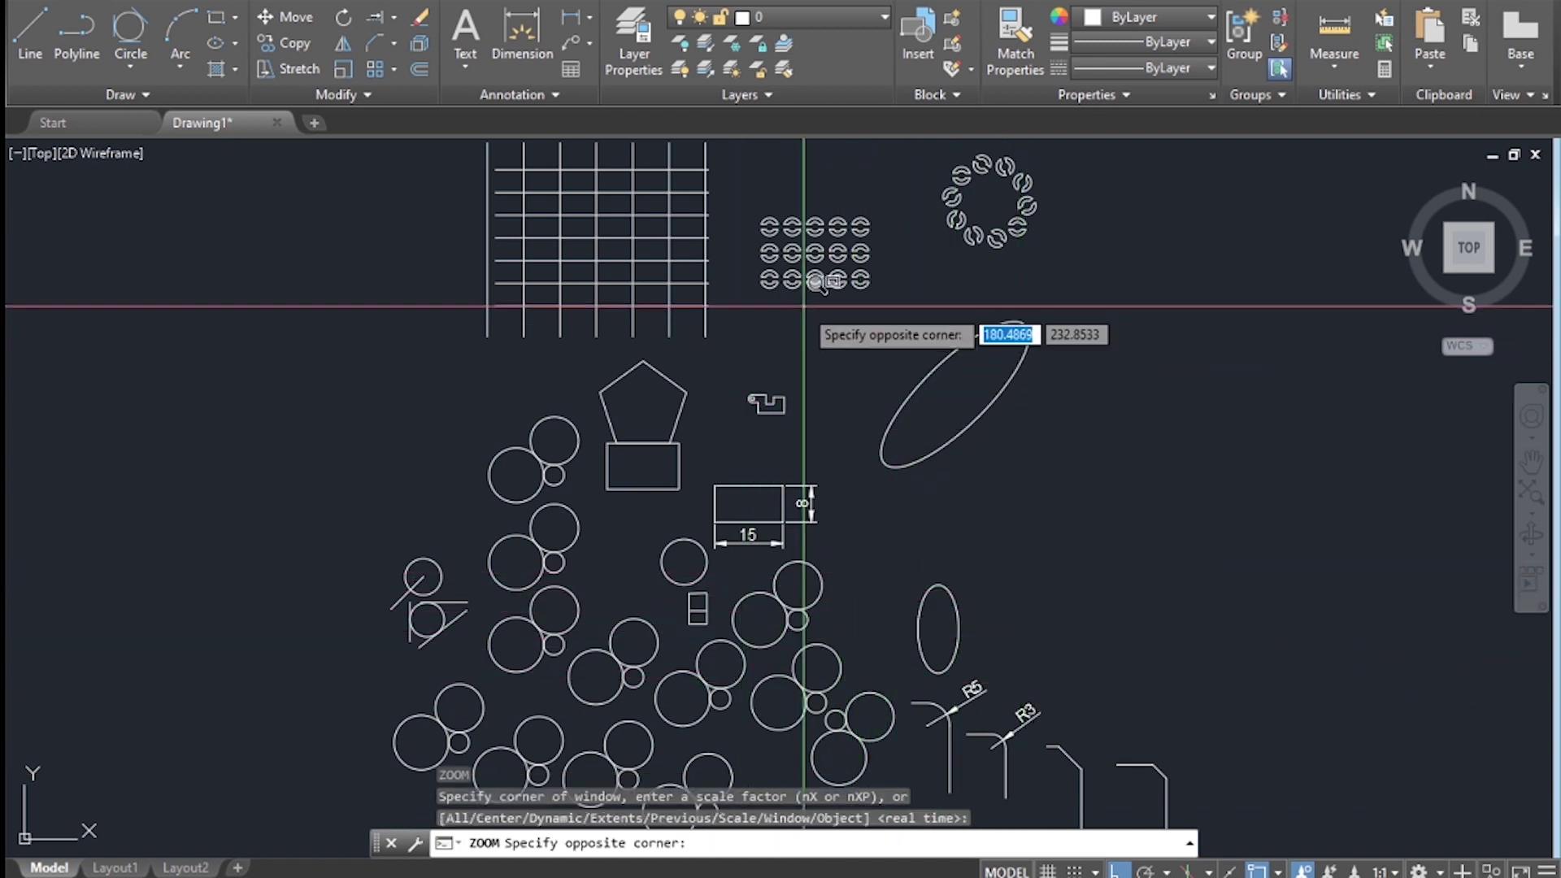
pyautogui.click(762, 259)
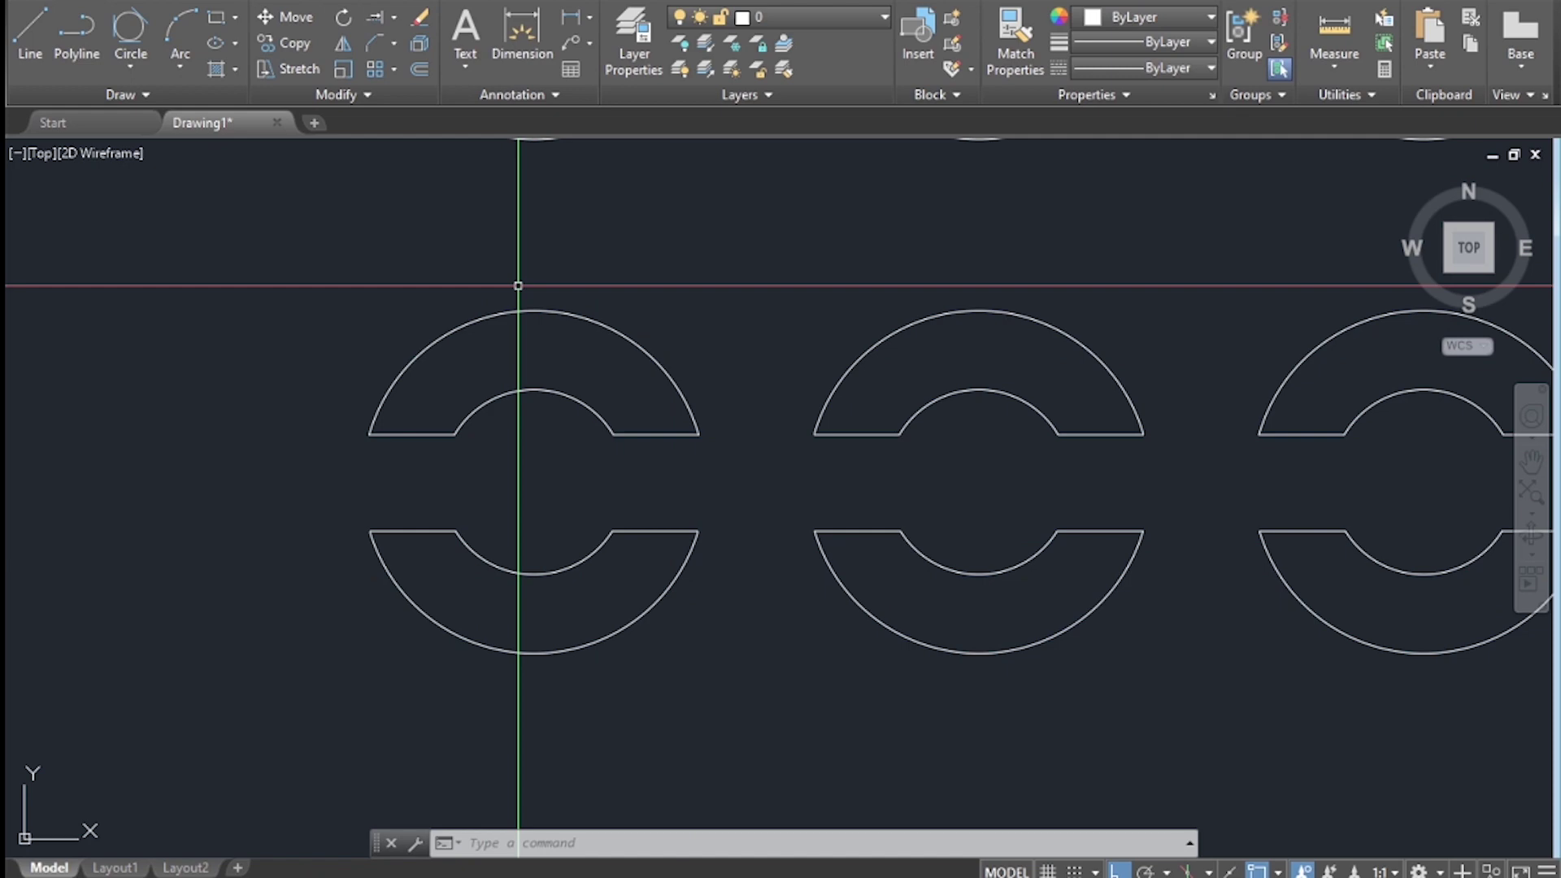
# Use the Zoom Window option to enlarge the rounded end and hole of the small notched bracket above the dimensioned rectangle.
pyautogui.scroll(-10, 518, 285)
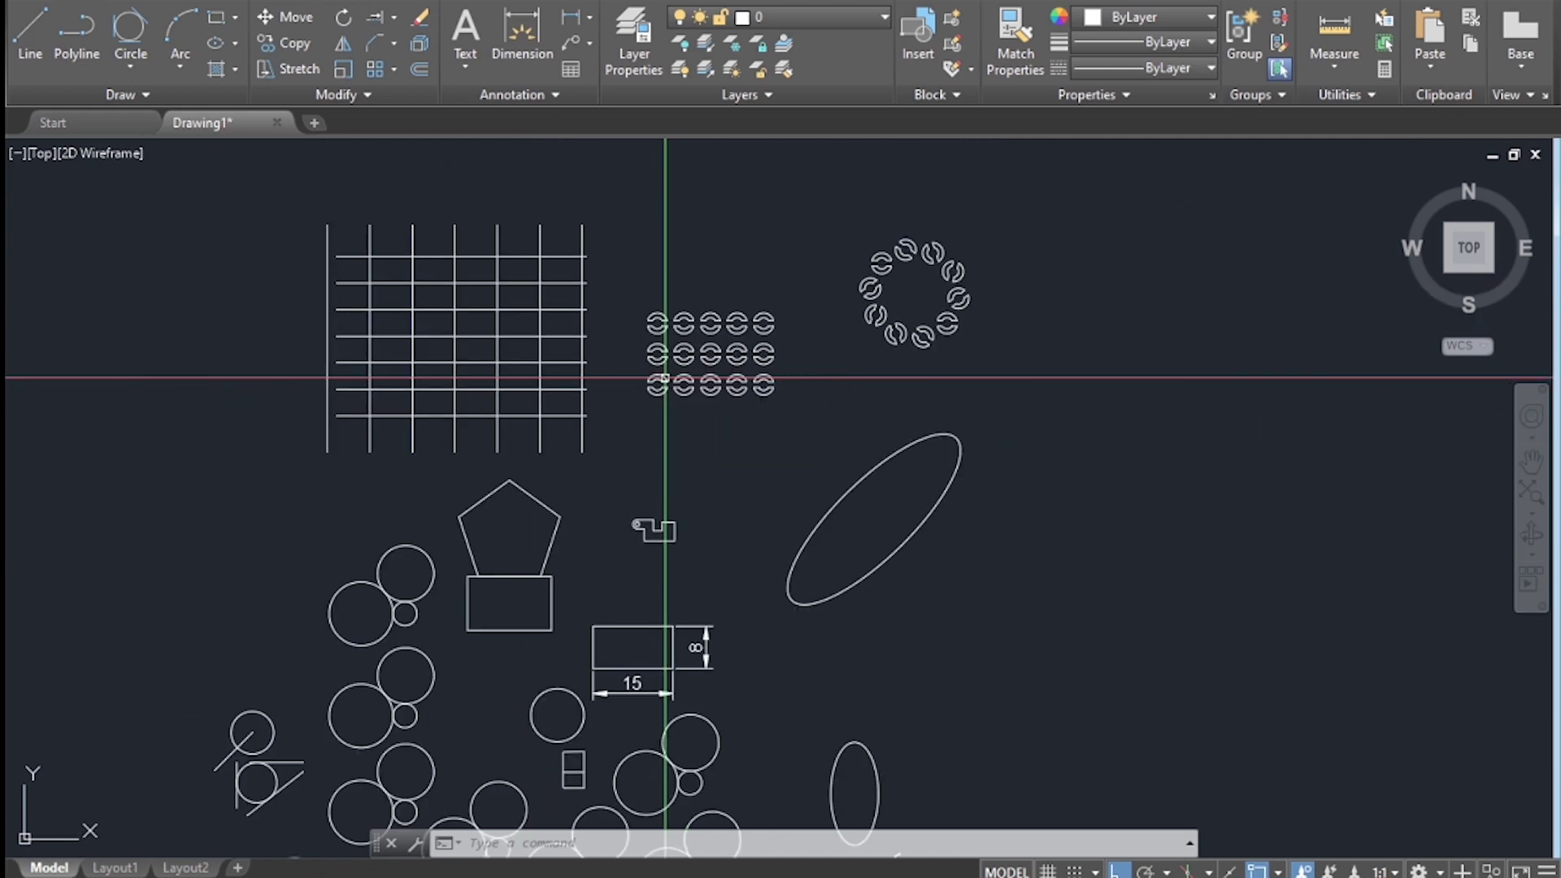
pyautogui.scroll(-6, 665, 378)
pyautogui.scroll(3, 648, 480)
pyautogui.moveTo(638, 456)
pyautogui.mouseDown(button='middle')
pyautogui.moveTo(790, 542)
pyautogui.moveTo(797, 569)
pyautogui.mouseUp(button='middle')
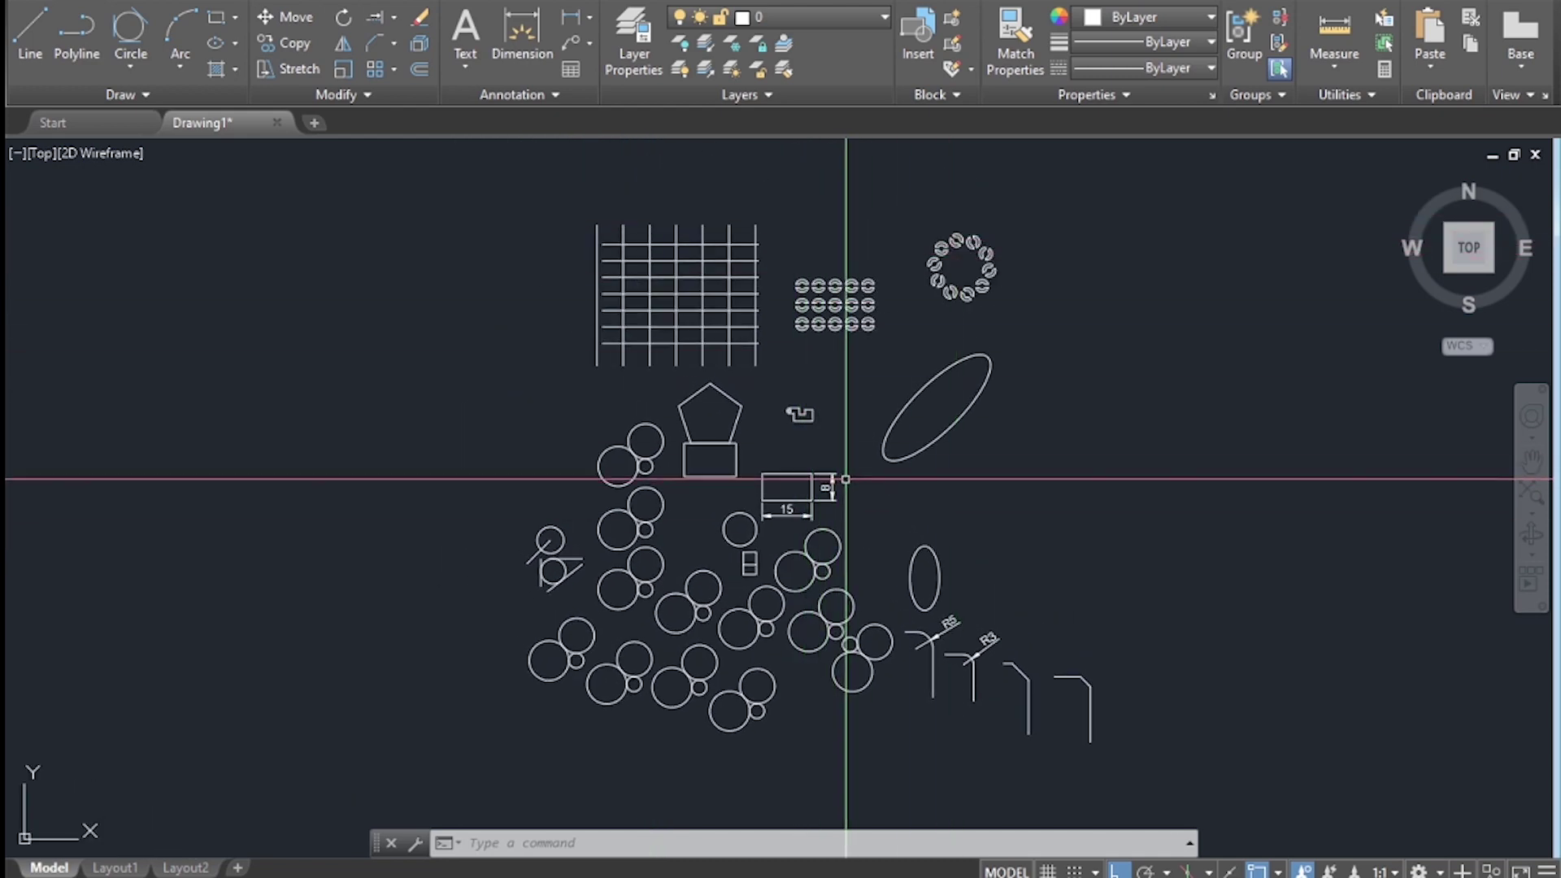
pyautogui.click(800, 421)
pyautogui.press('Escape')
pyautogui.press('Escape')
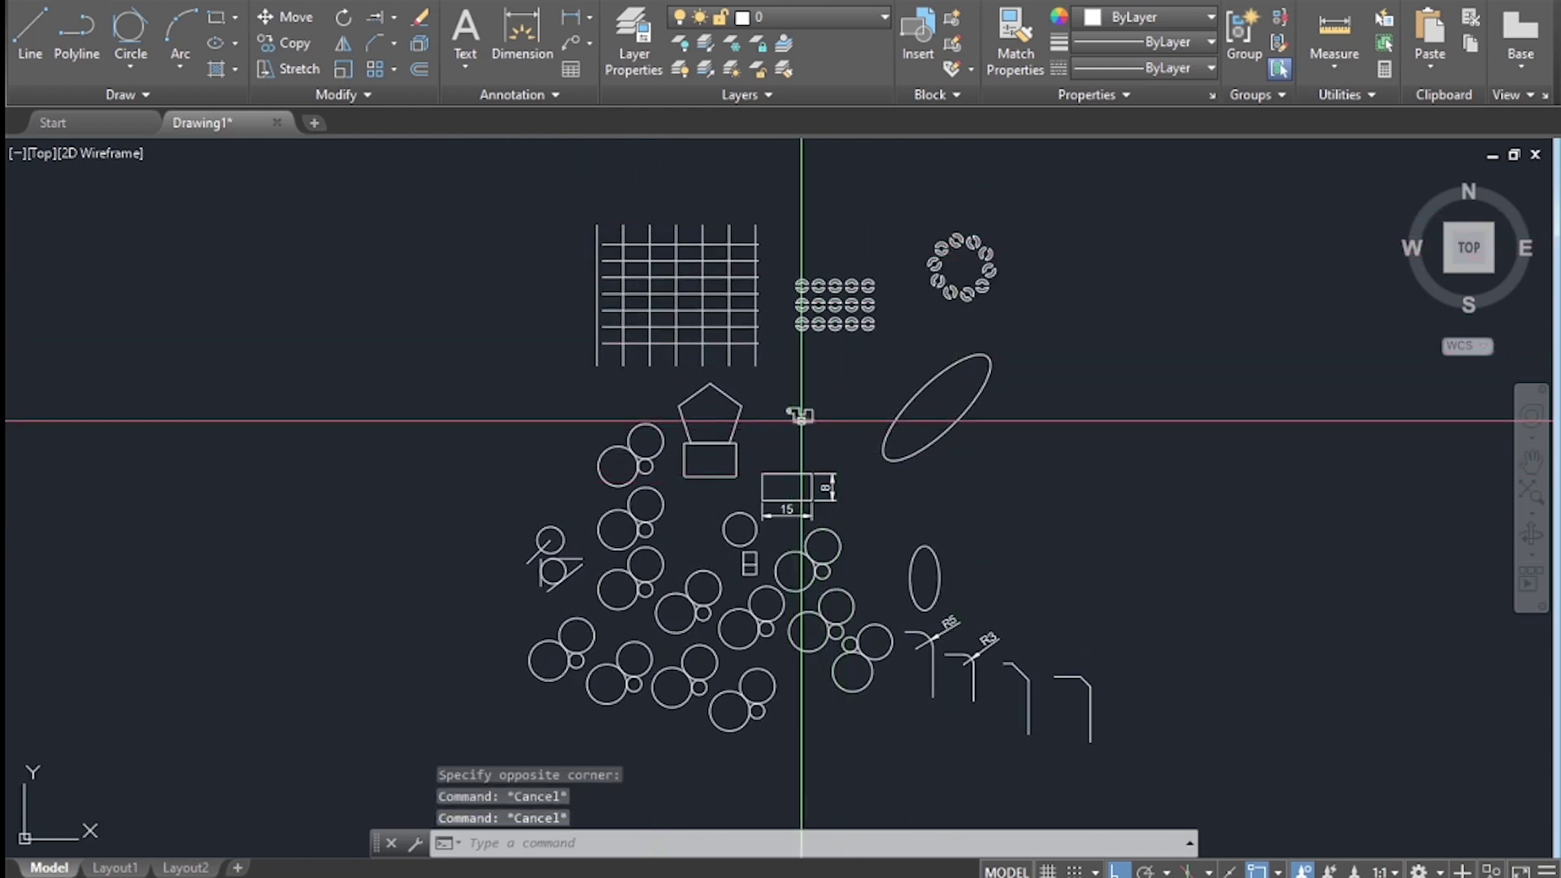
pyautogui.write('z')
pyautogui.press('Return')
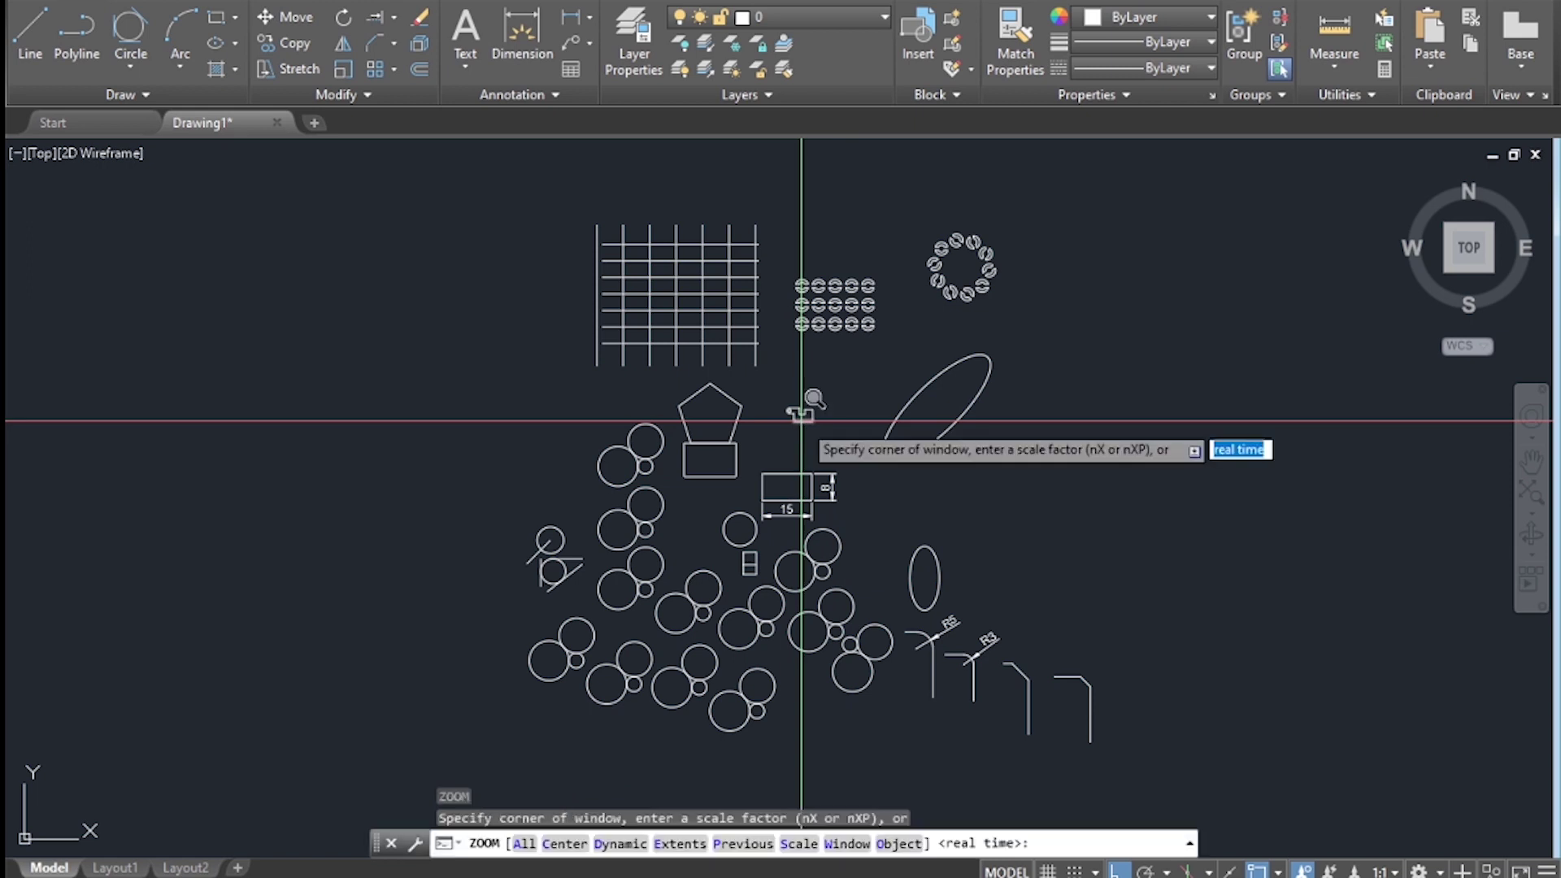
pyautogui.write('w')
pyautogui.press('Return')
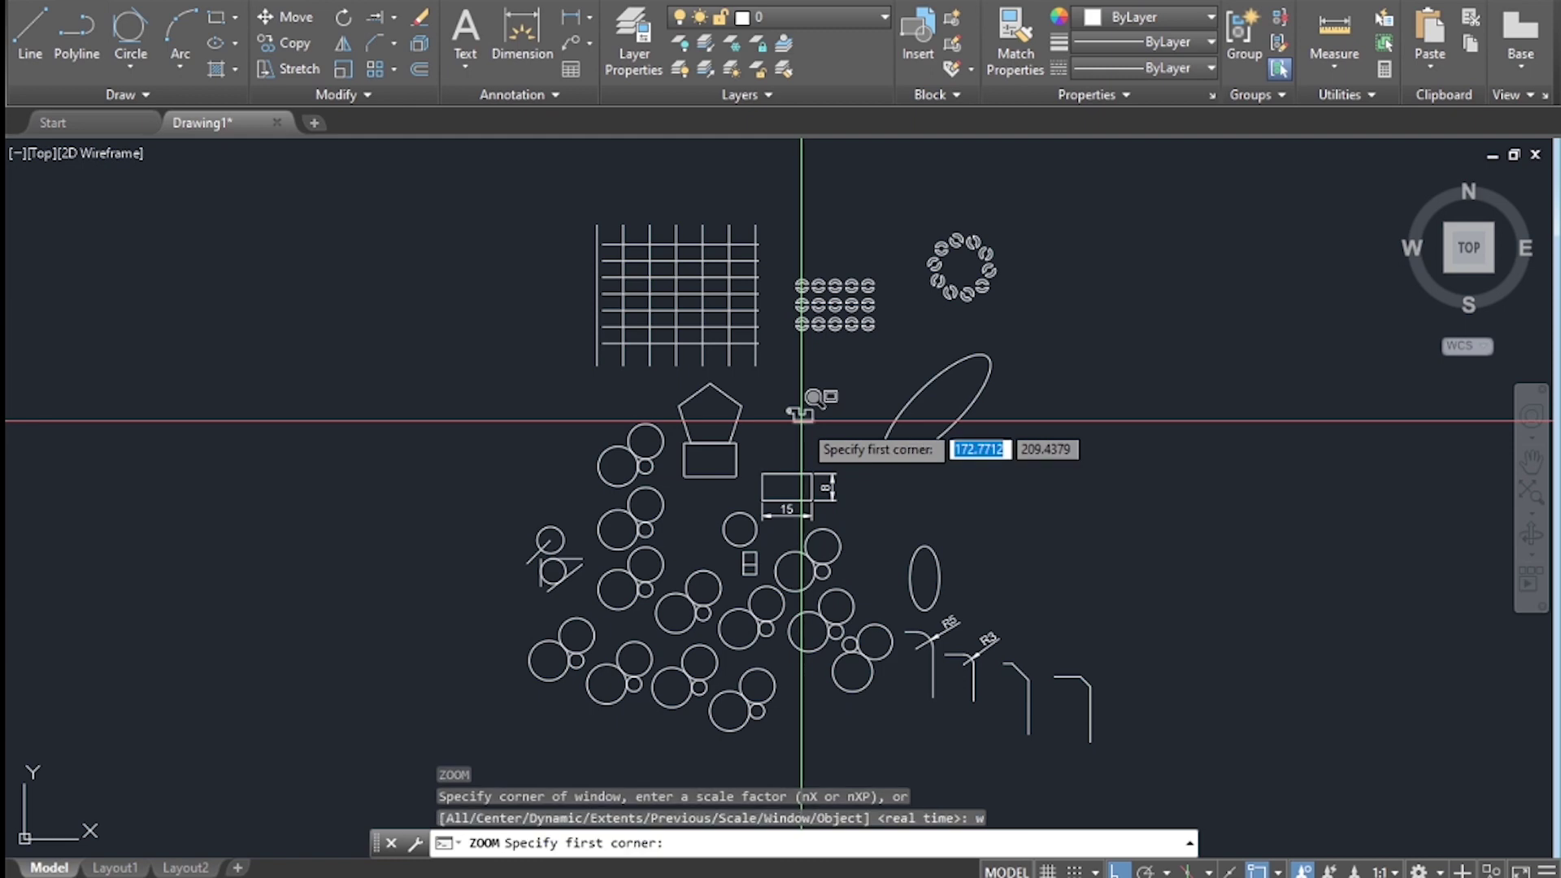
pyautogui.click(796, 416)
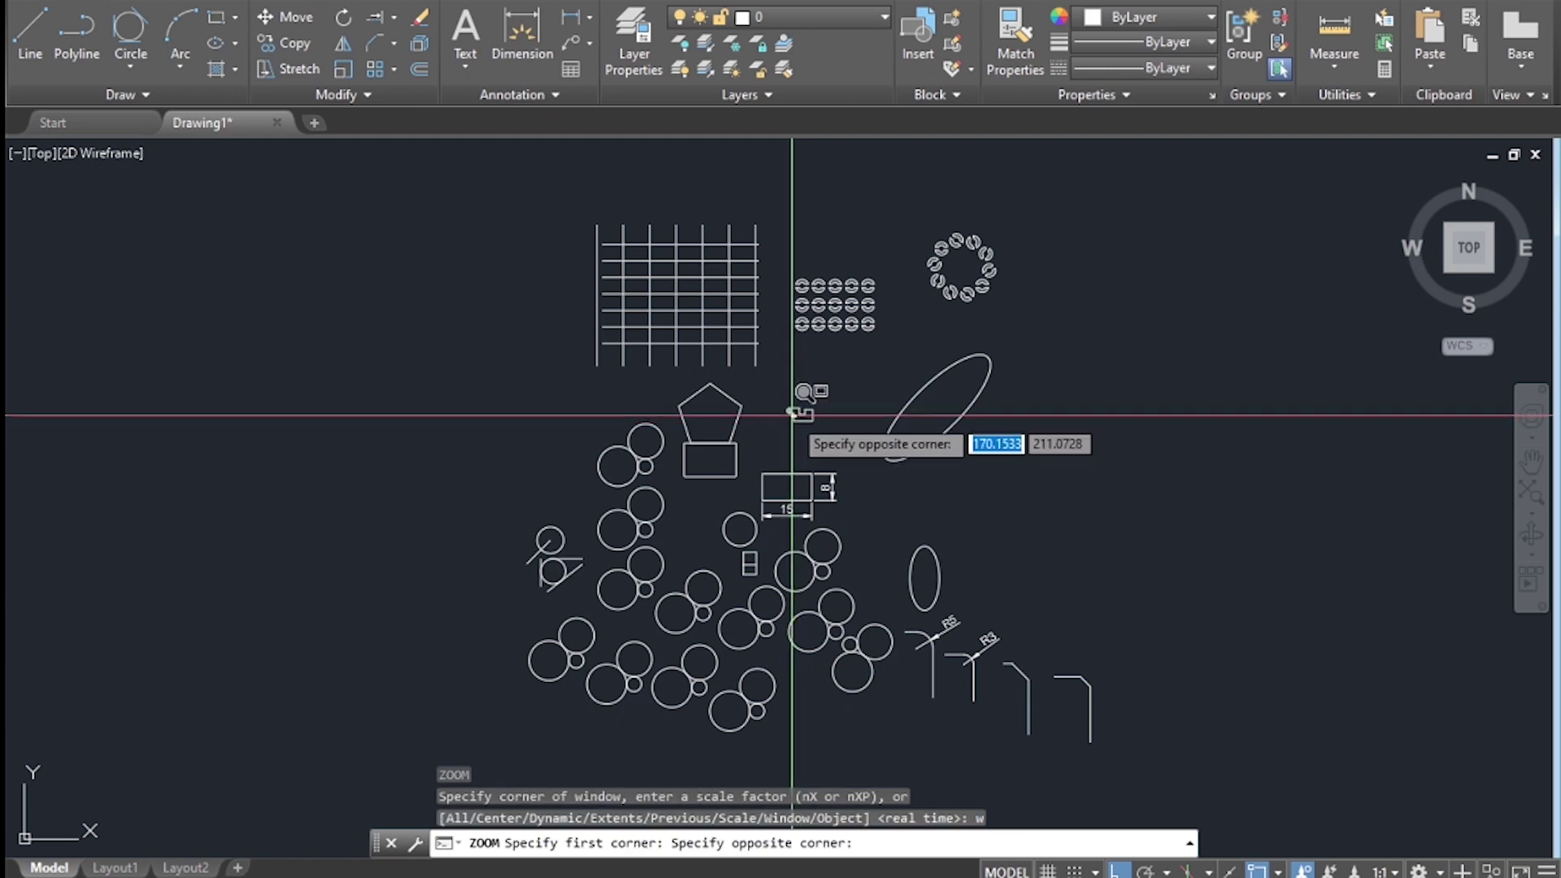
pyautogui.click(794, 411)
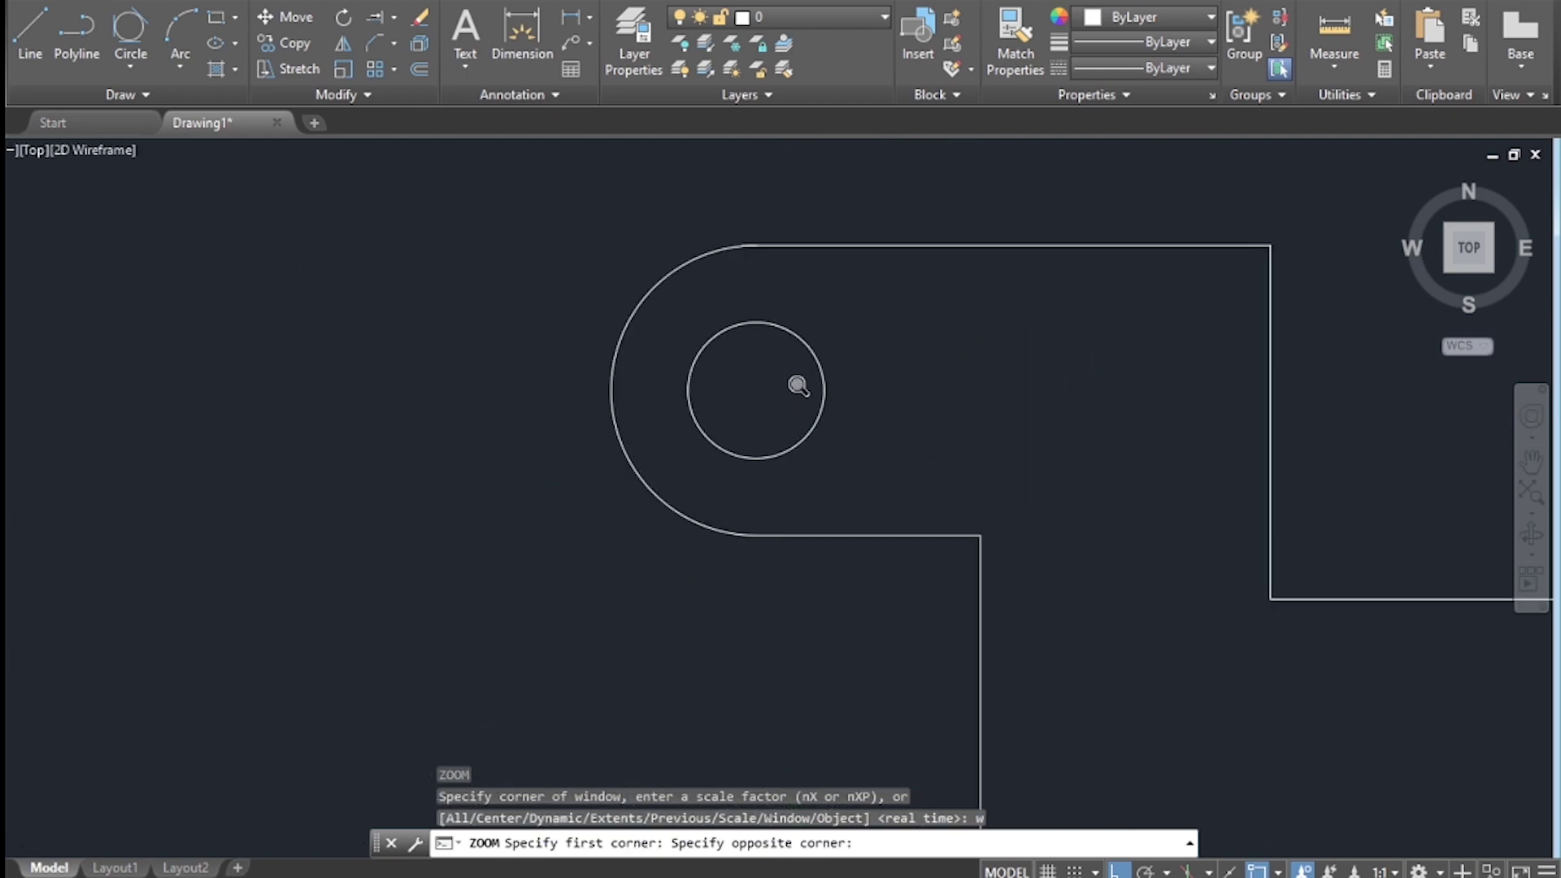
pyautogui.scroll(-8, 869, 419)
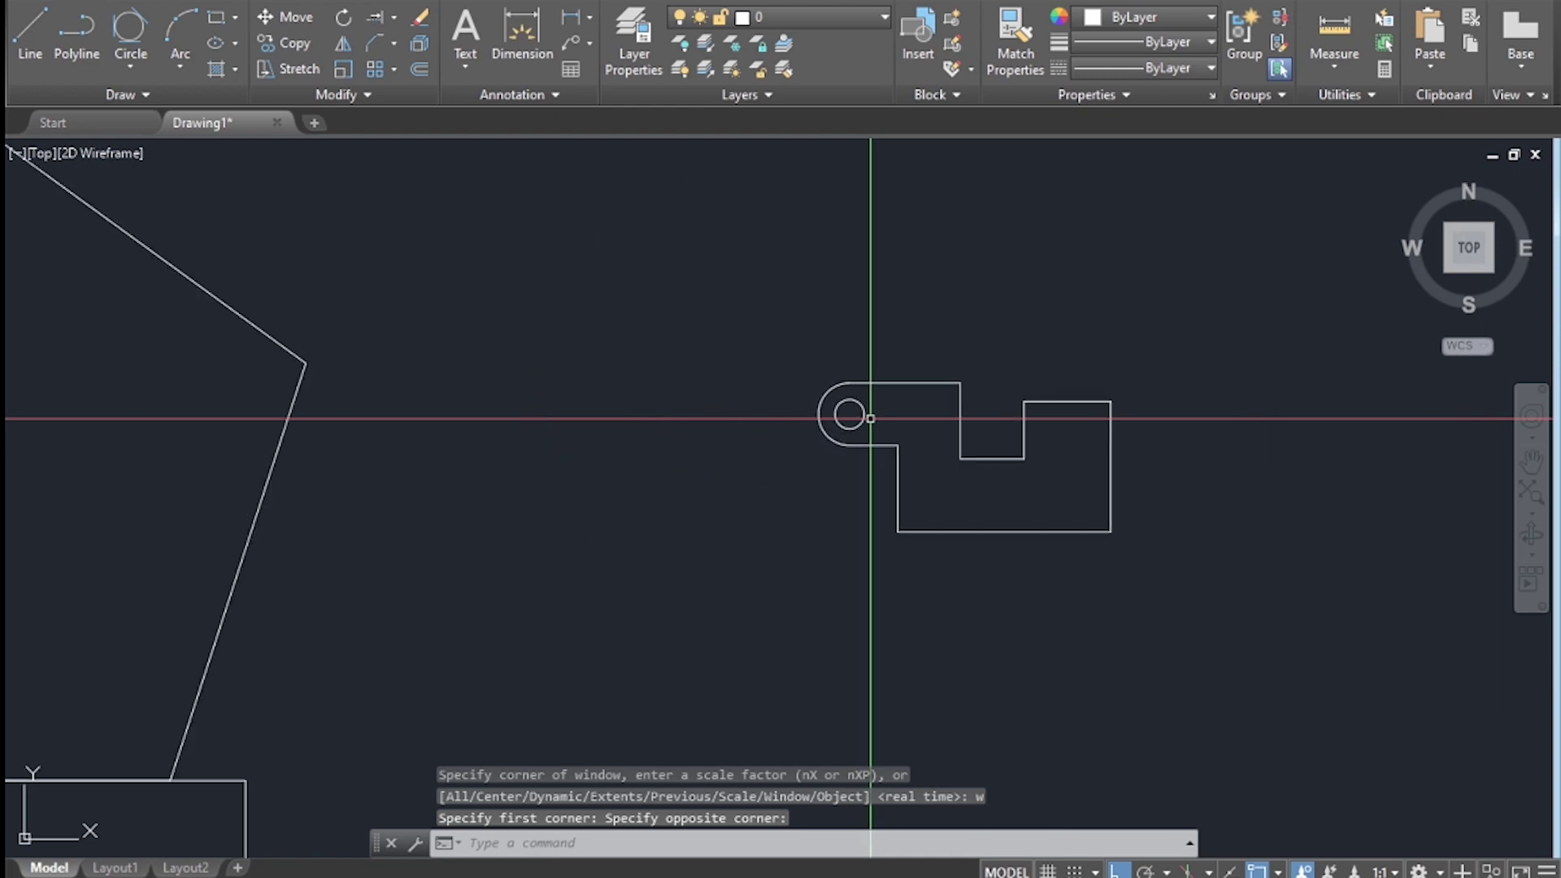
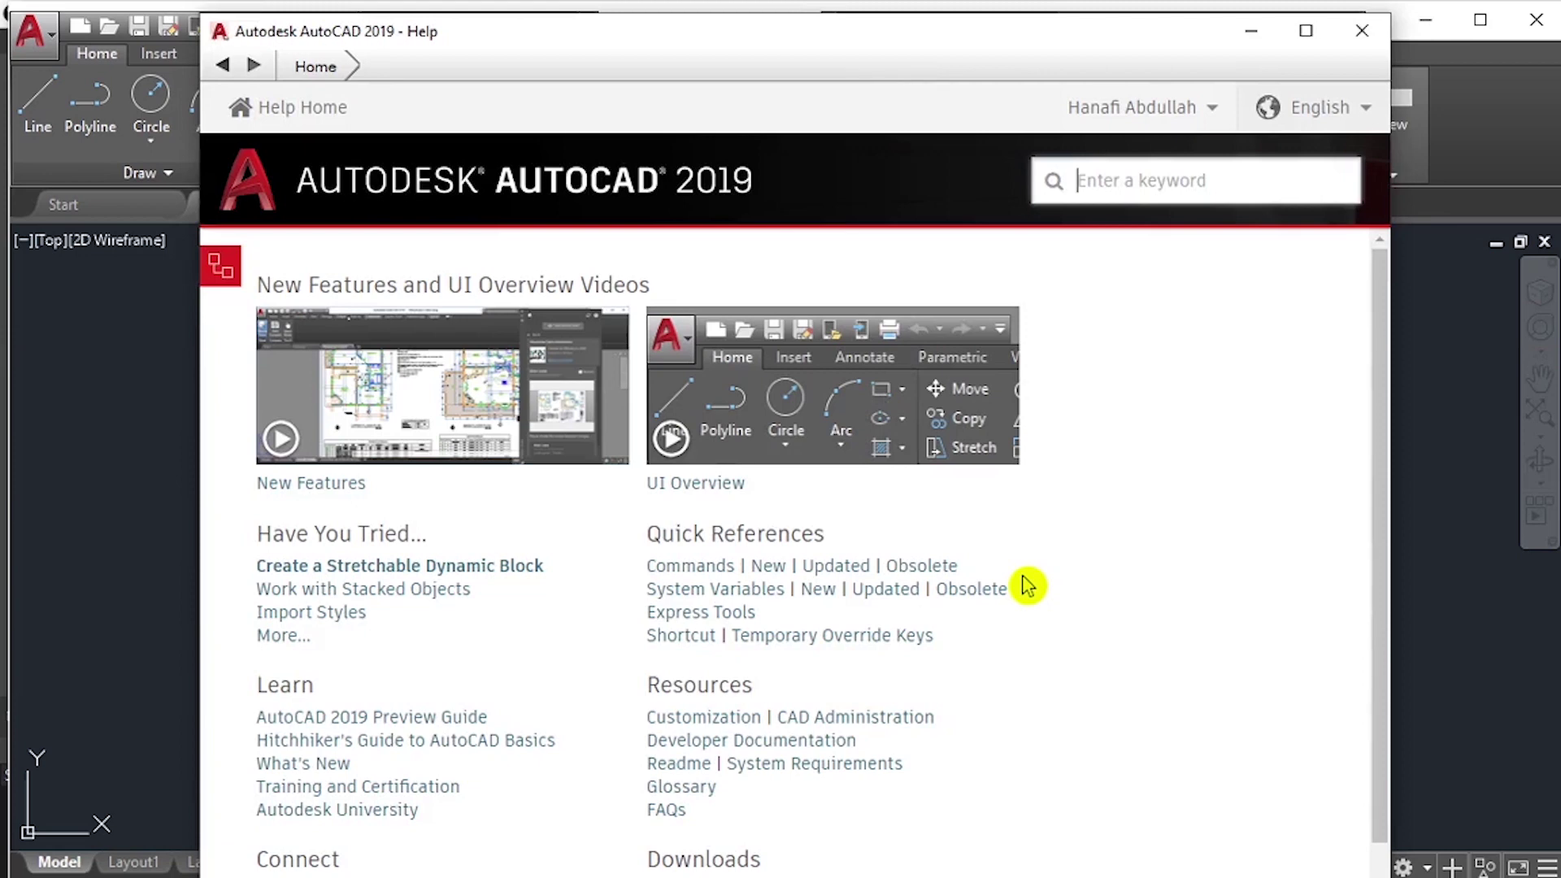
# Look over the AutoCAD 2019 help home page and minimize the help window.
pyautogui.scroll(-2, 1028, 585)
pyautogui.scroll(2, 1028, 585)
pyautogui.click(1250, 47)
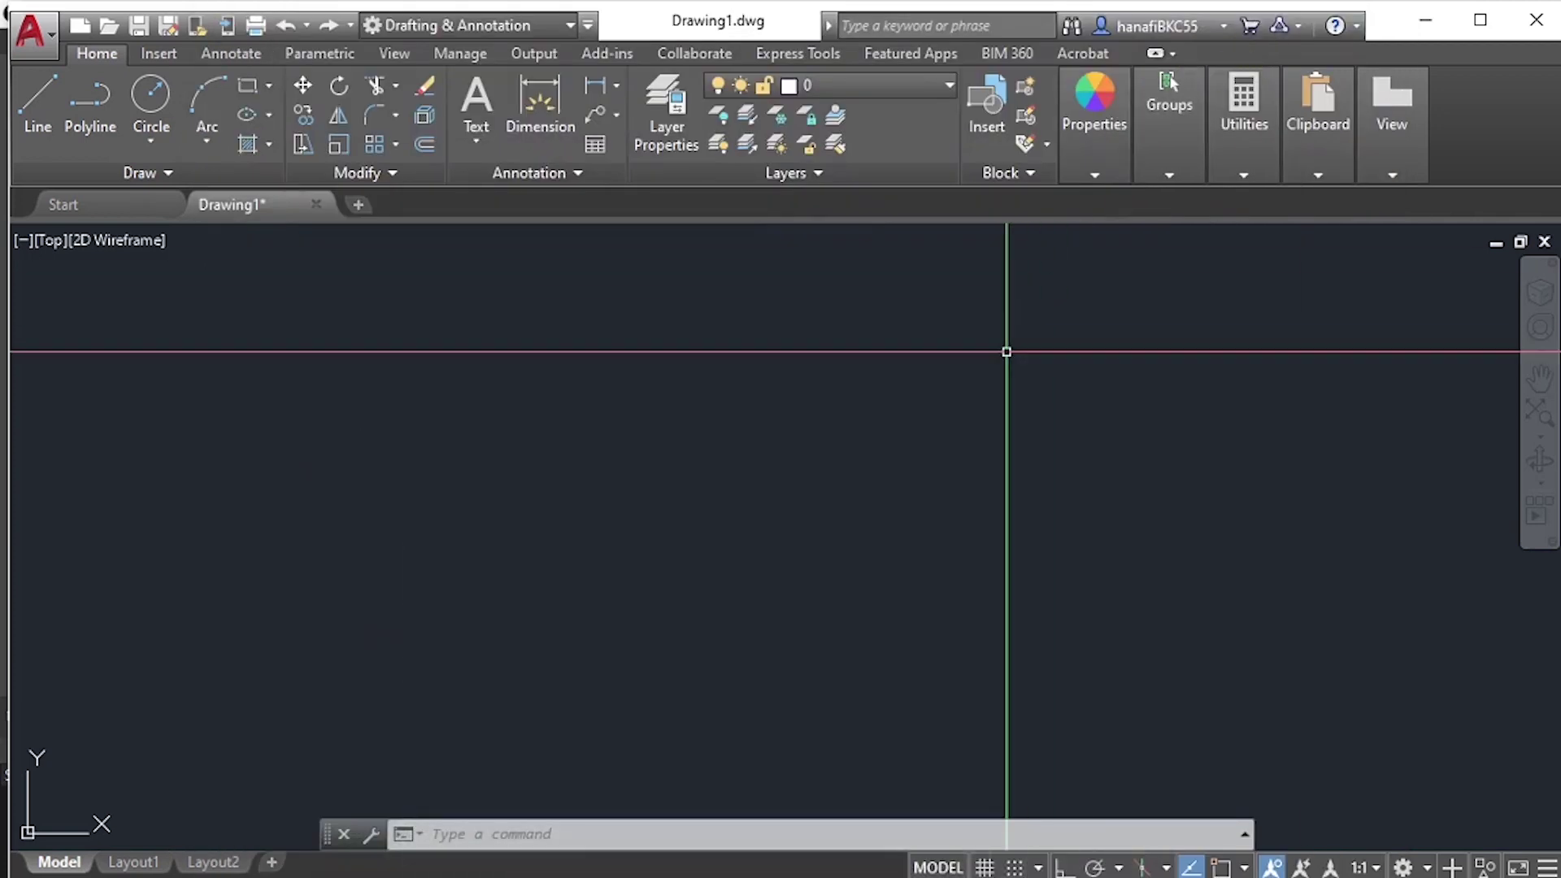
# Switch to AutoCAD1-2010.pdf in Adobe Acrobat to read the Function Keys slide, and return to the AutoCAD drawing.
pyautogui.hotkey('alt', 'Tab')
pyautogui.hotkey('alt', 'Tab')
pyautogui.hotkey('alt', 'Tab')
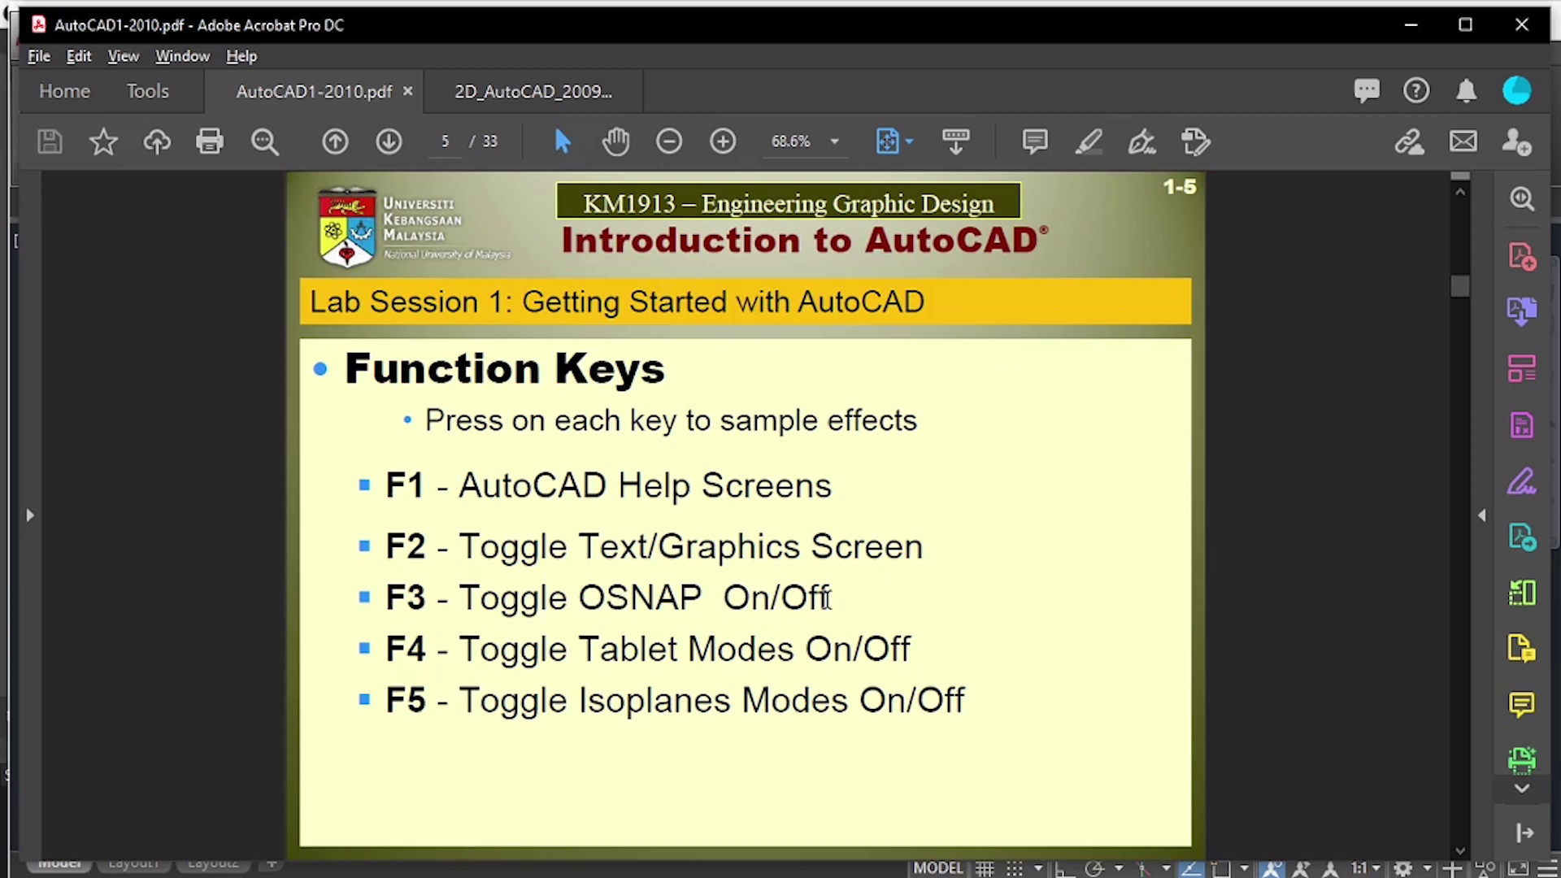
pyautogui.hotkey('alt', 'Tab')
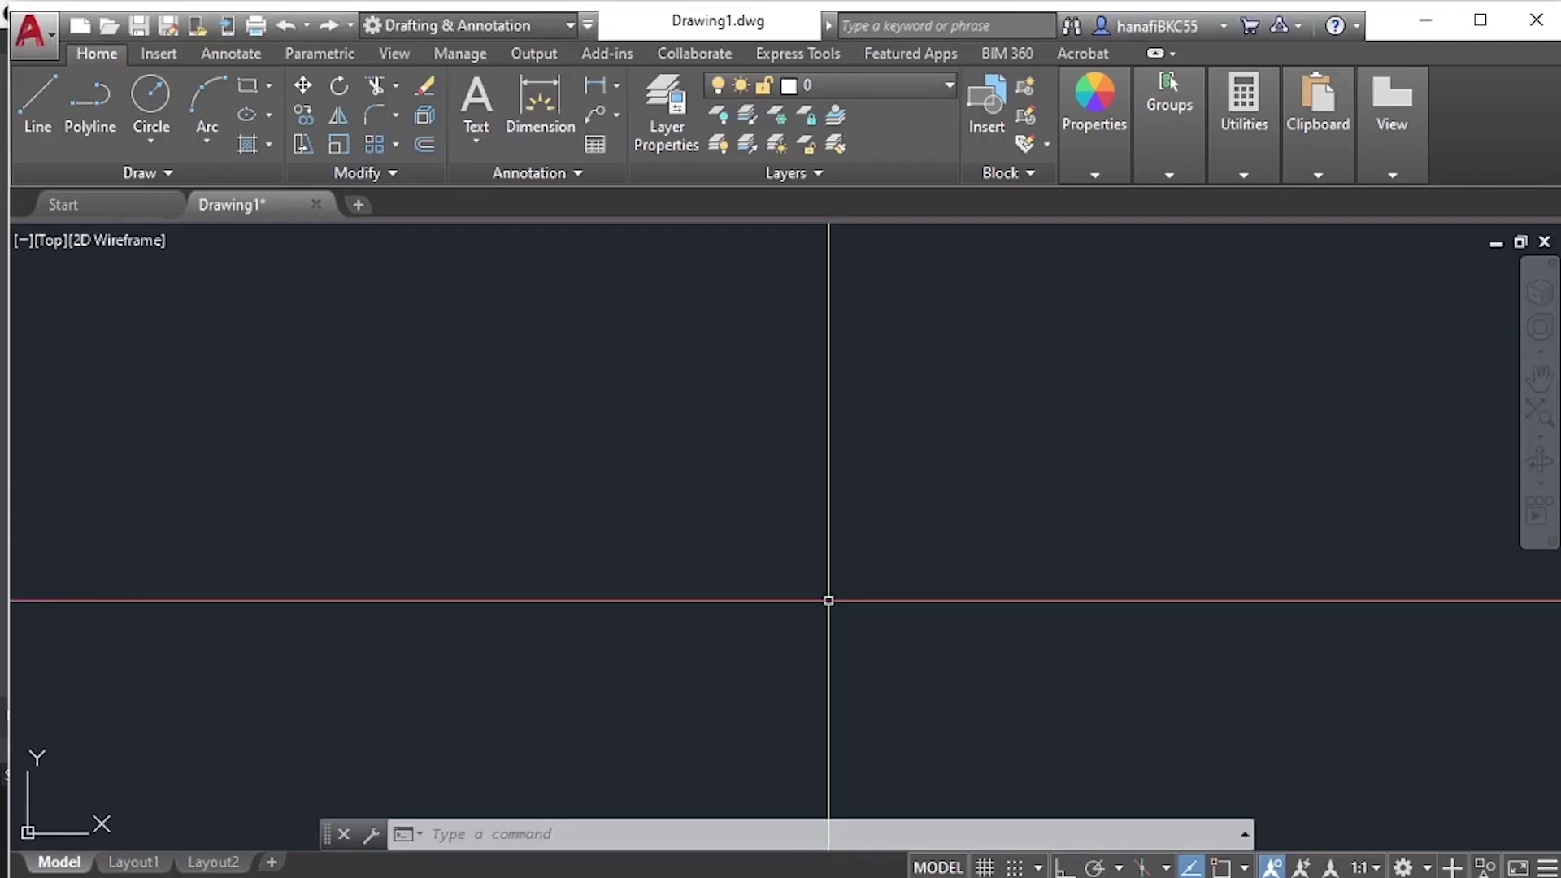
# Turn on object snap and draw two connected lines in a V shape, the second about 149 units long at about 50°.
pyautogui.press('F3')
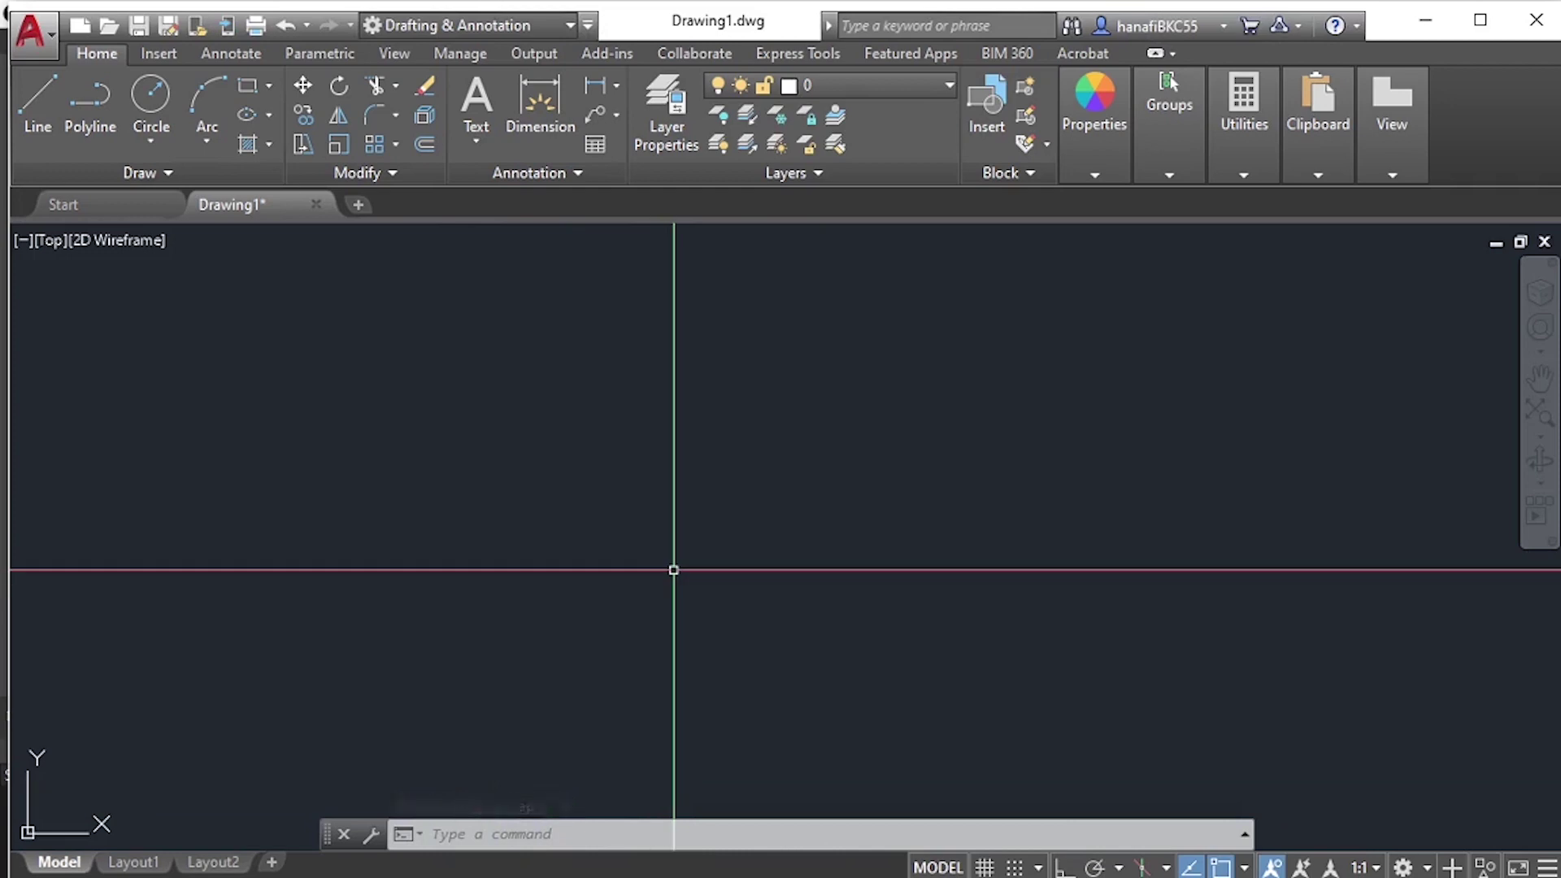
pyautogui.write('l')
pyautogui.press('Return')
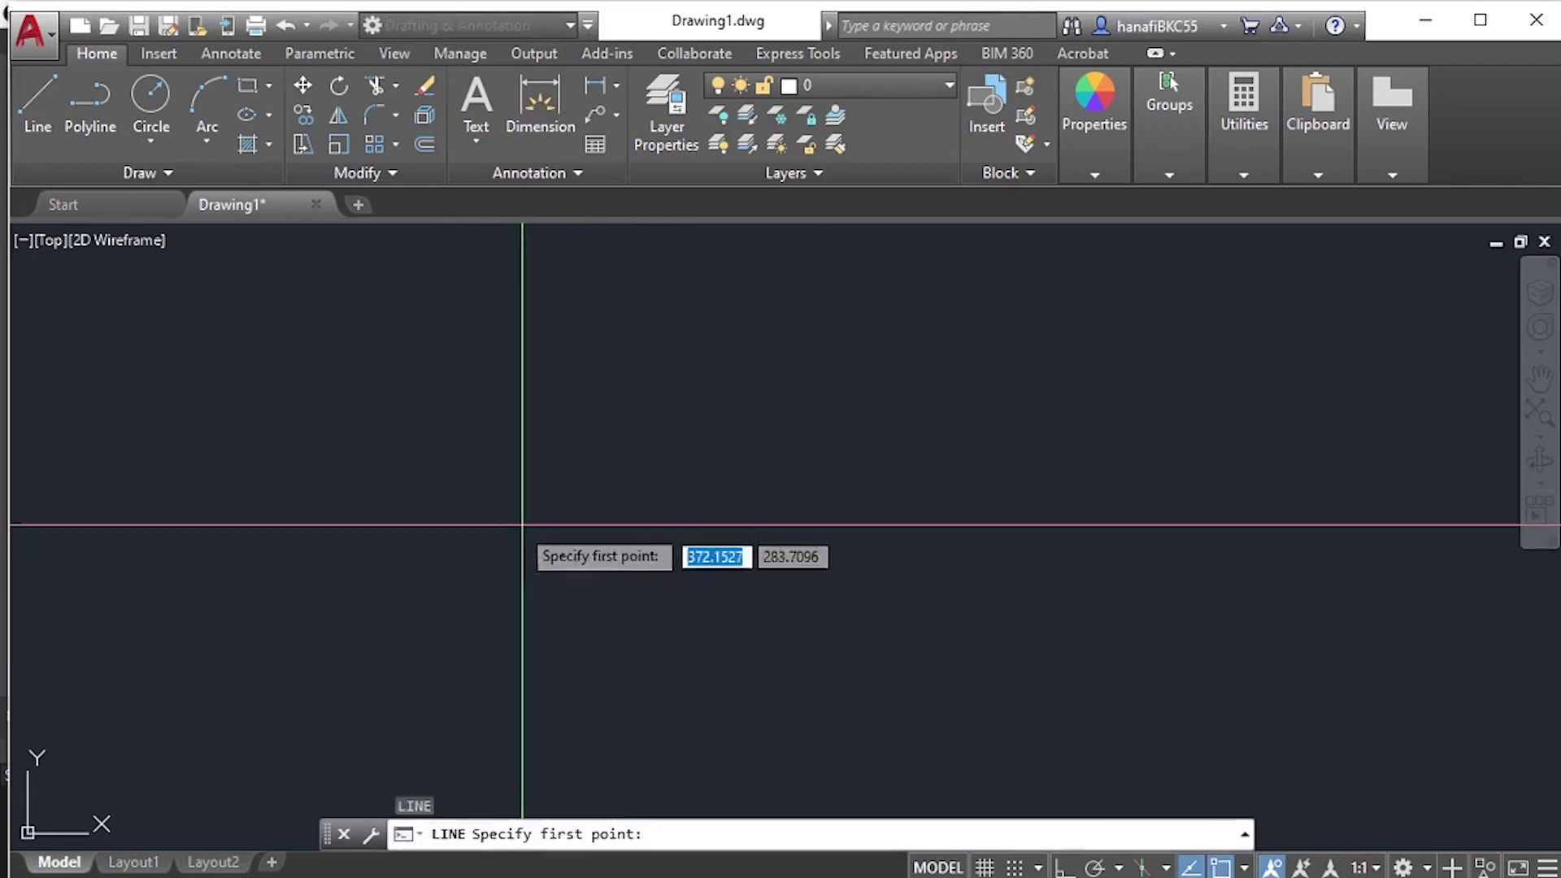
pyautogui.click(424, 487)
pyautogui.click(829, 617)
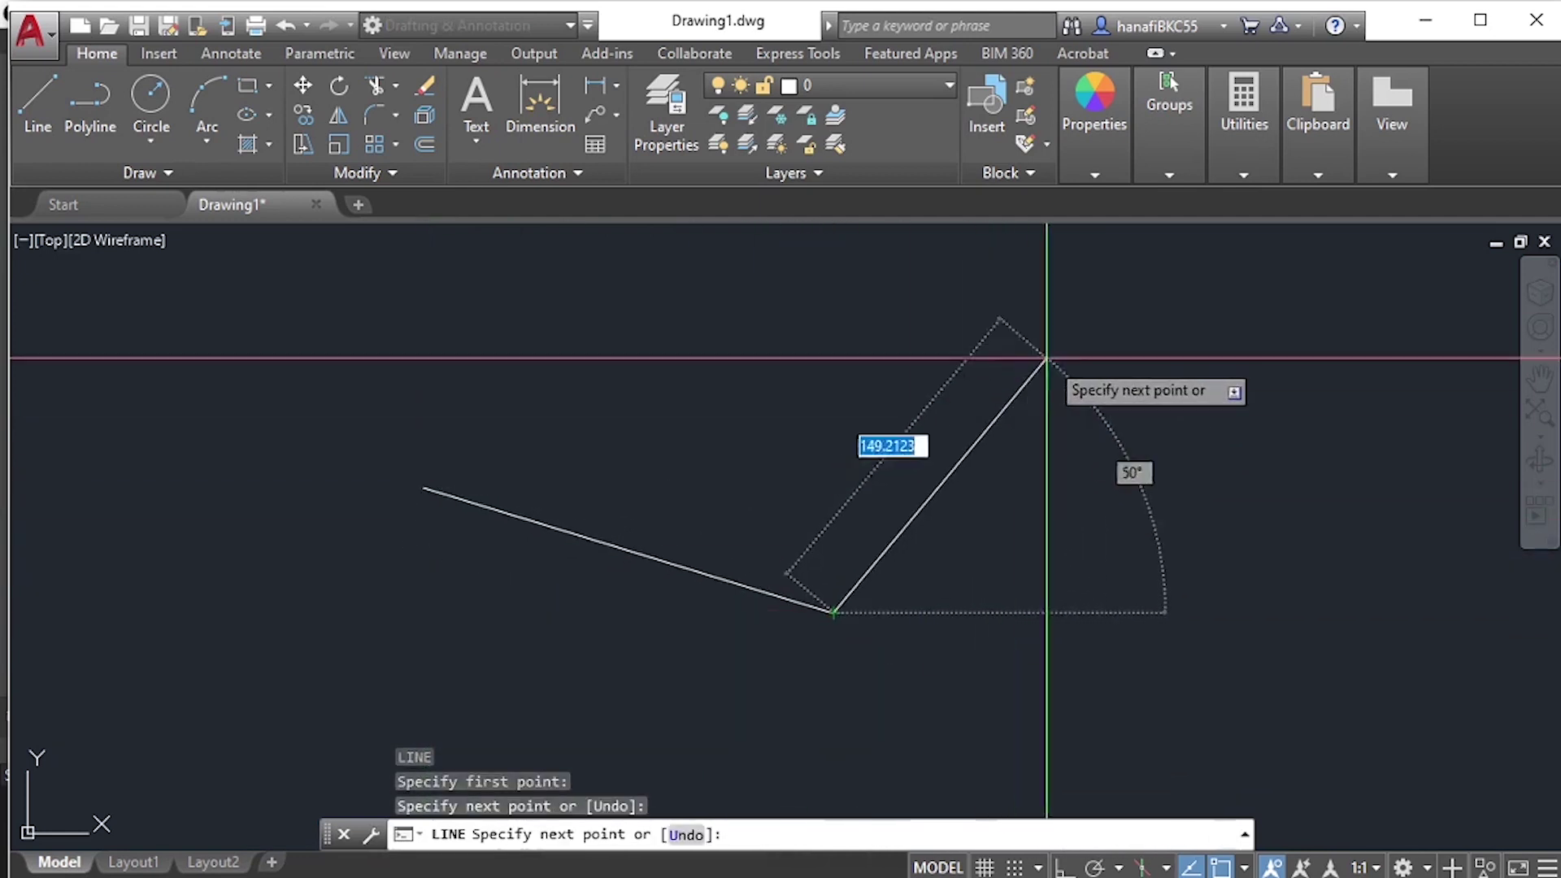
pyautogui.click(1045, 359)
pyautogui.press('Escape')
# Start a new line and toggle object snap off and back on to compare snapping at the V shape's endpoints.
pyautogui.write('lk')
pyautogui.press('Return')
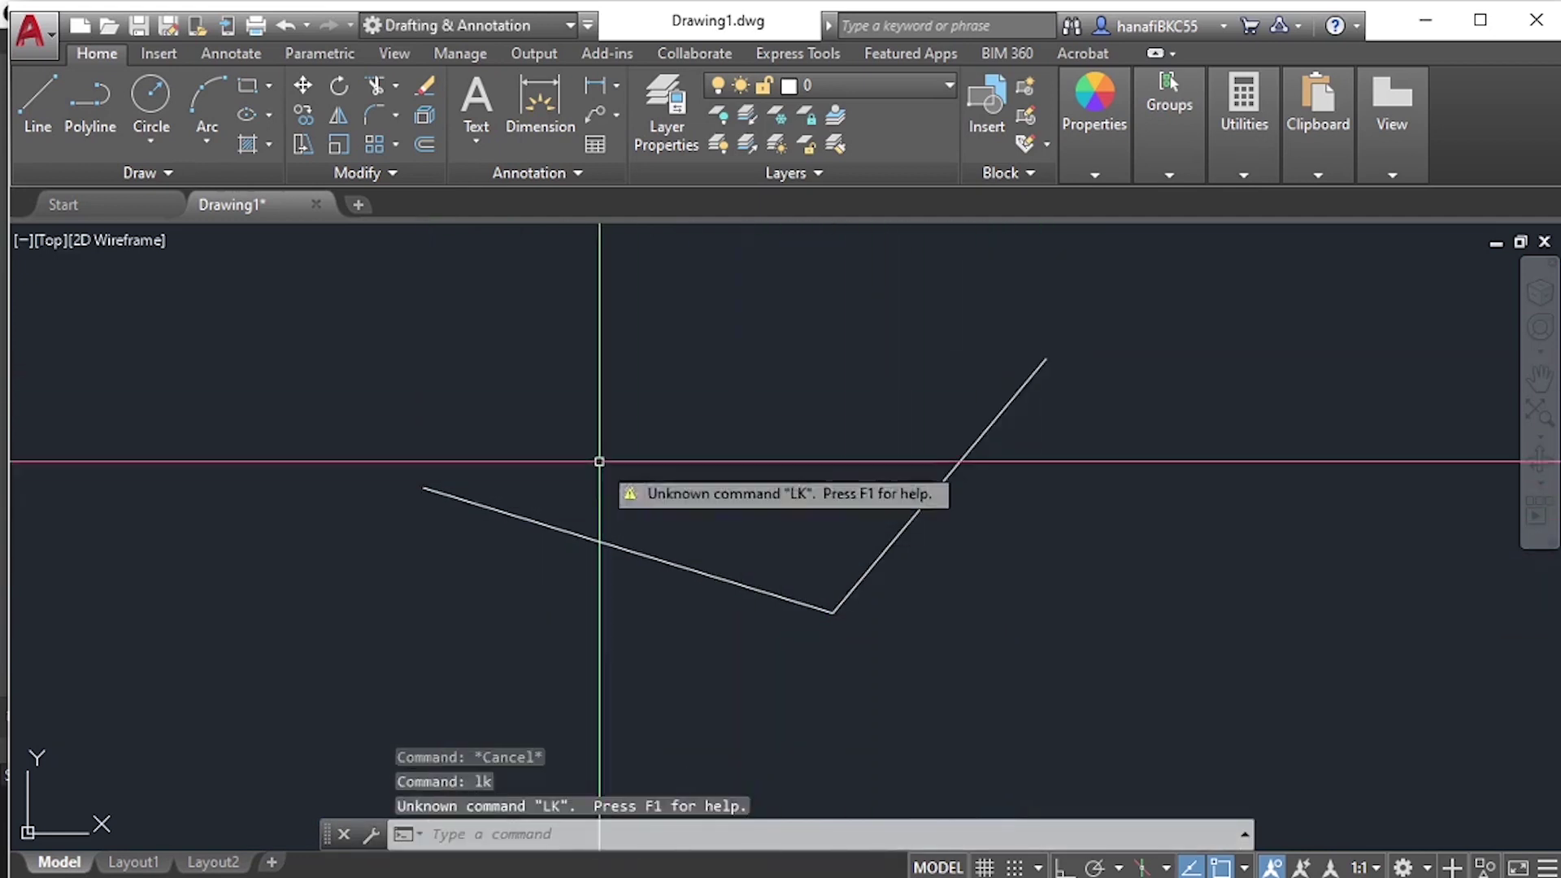
pyautogui.press('Escape')
pyautogui.press('Escape')
pyautogui.write('l')
pyautogui.press('Return')
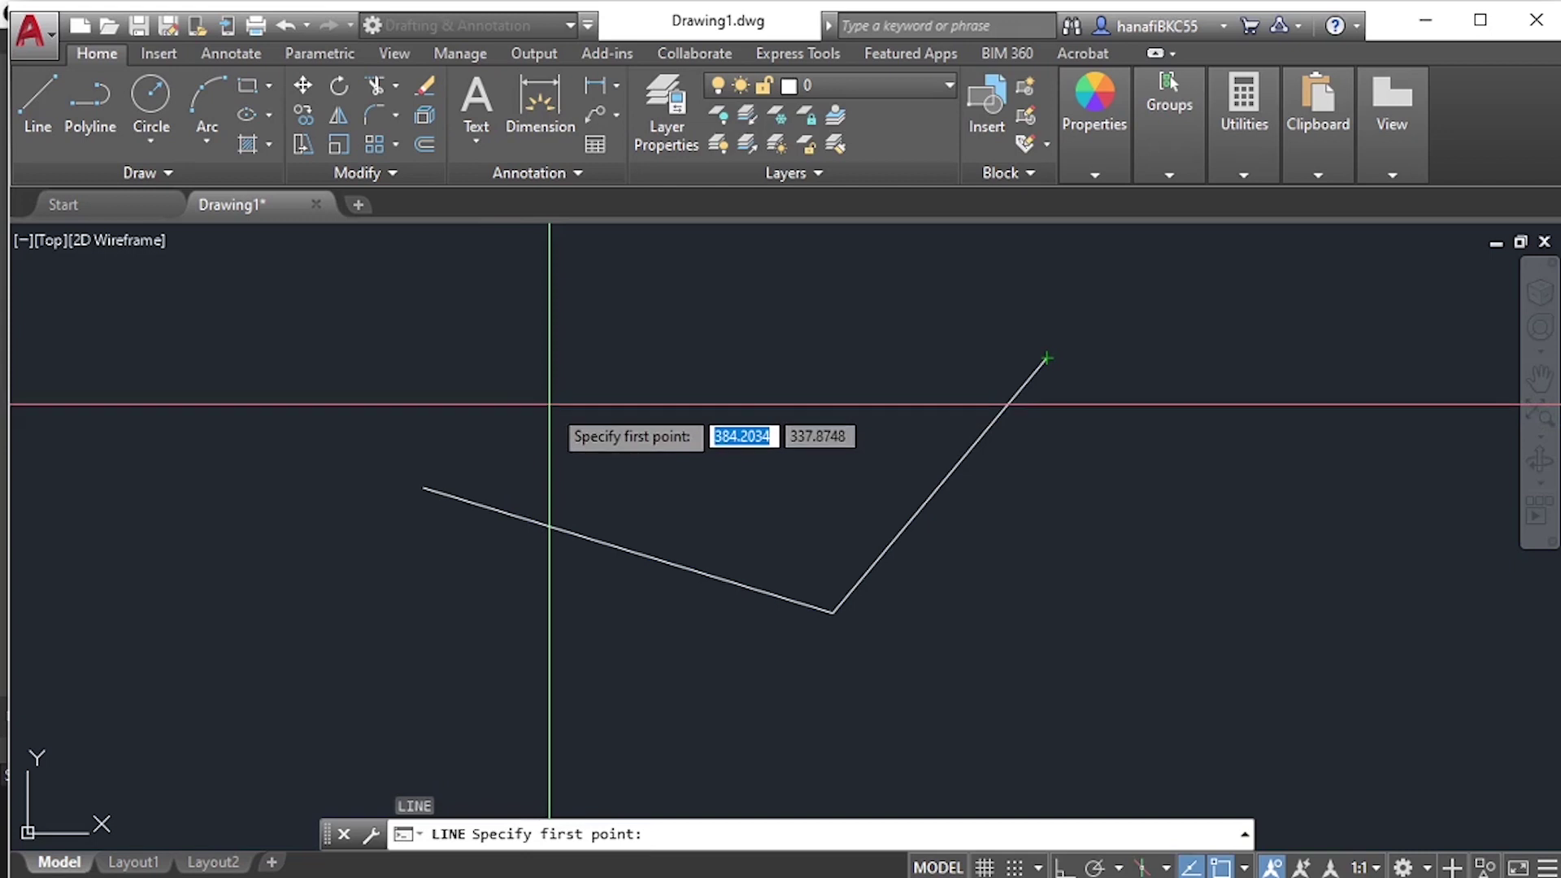
pyautogui.press('F3')
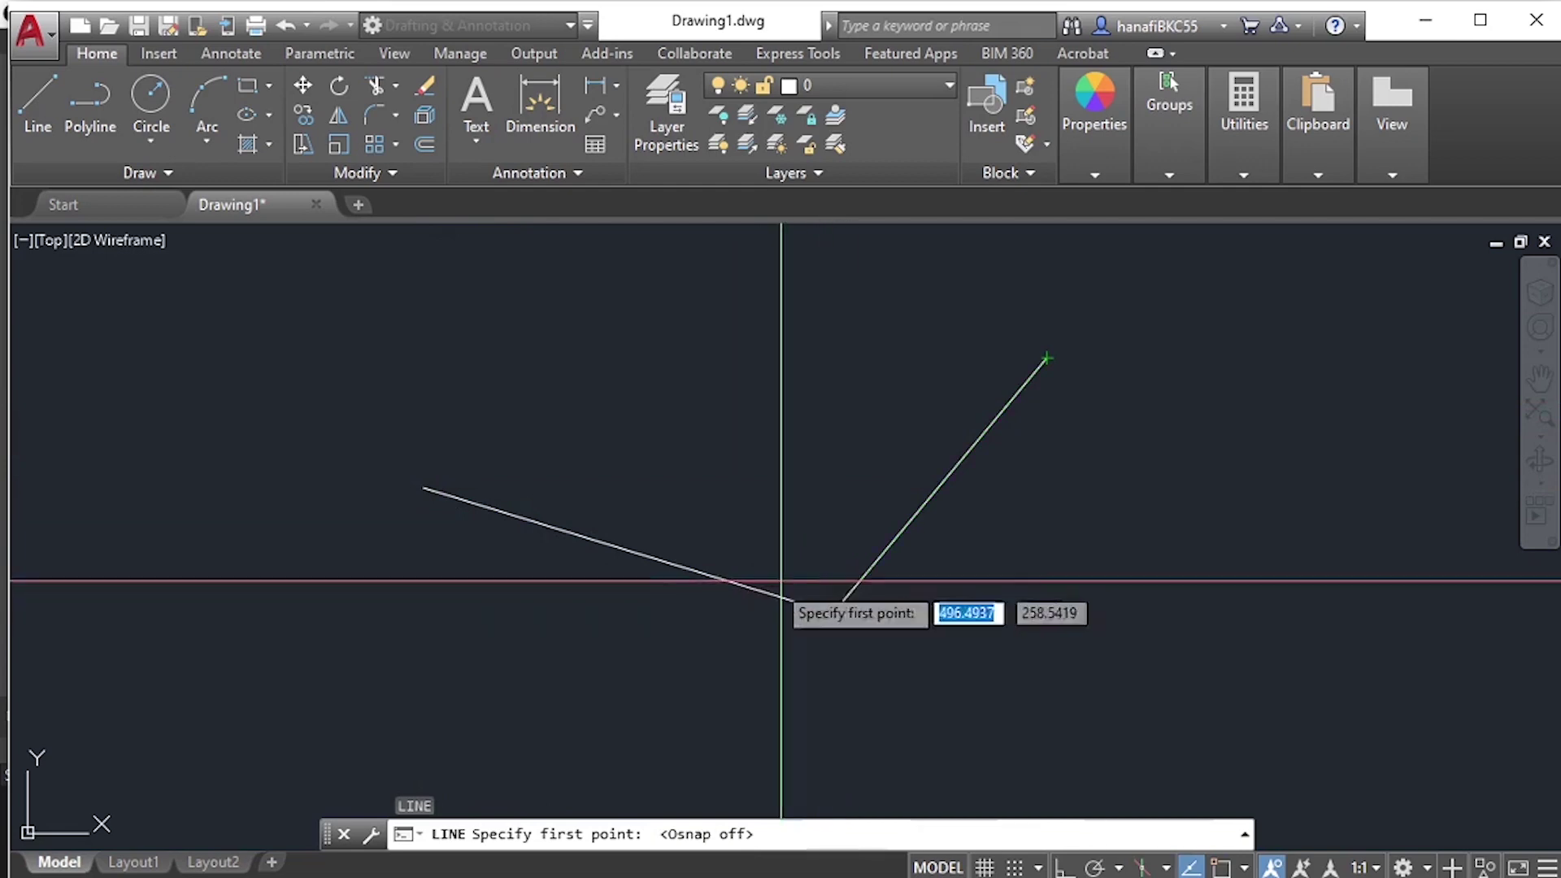
pyautogui.press('F3')
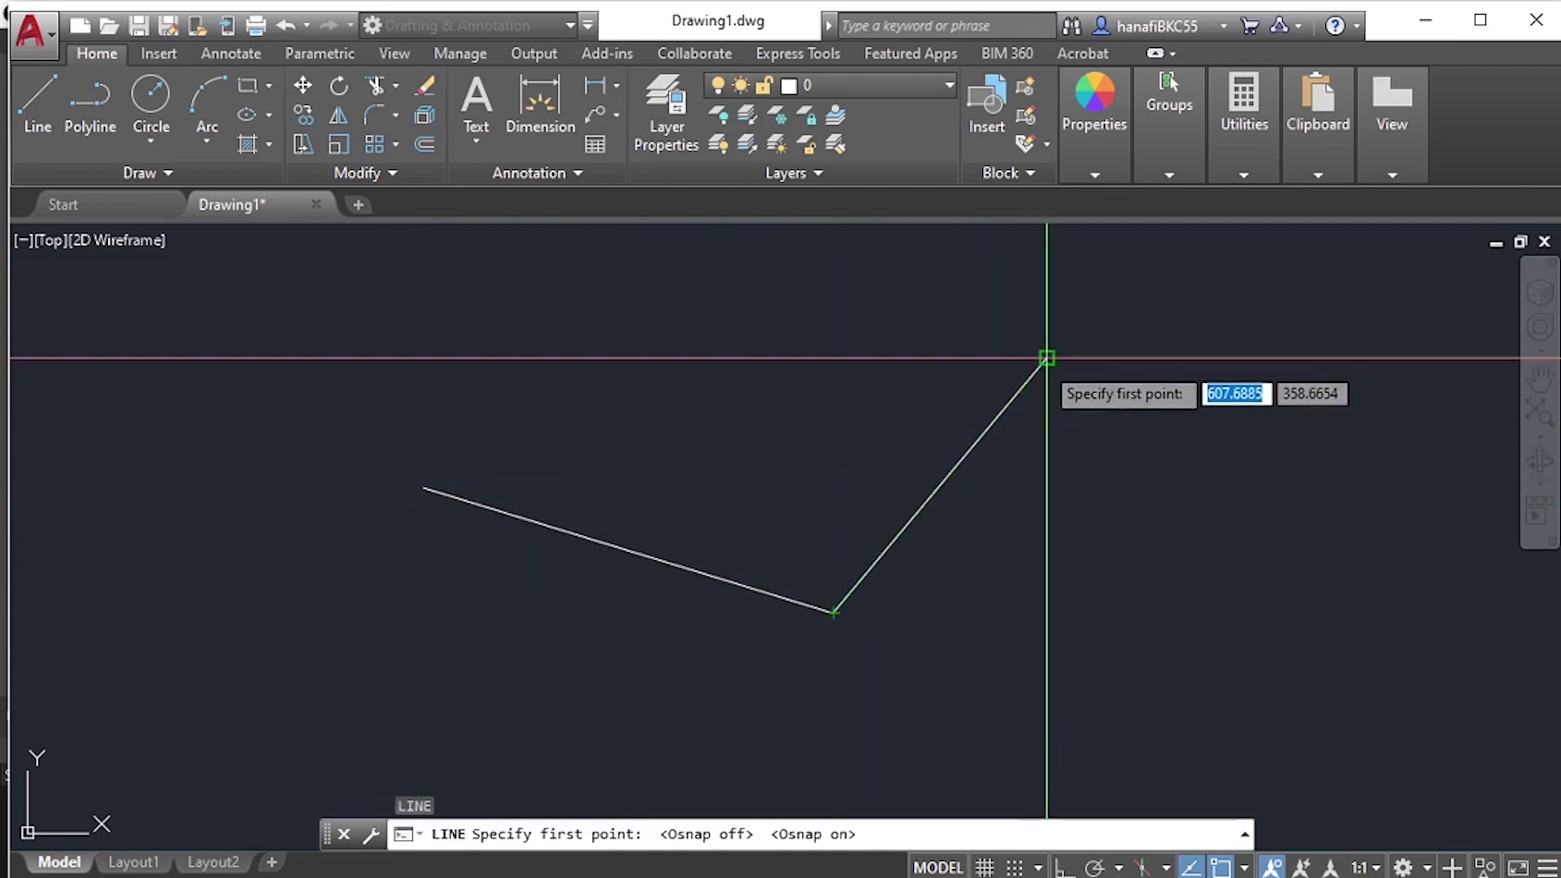
# Enable the Midpoint object snap mode in the drafting settings while the Line command is running.
pyautogui.keyDown('shift'); pyautogui.rightClick(935, 488); pyautogui.keyUp('shift')
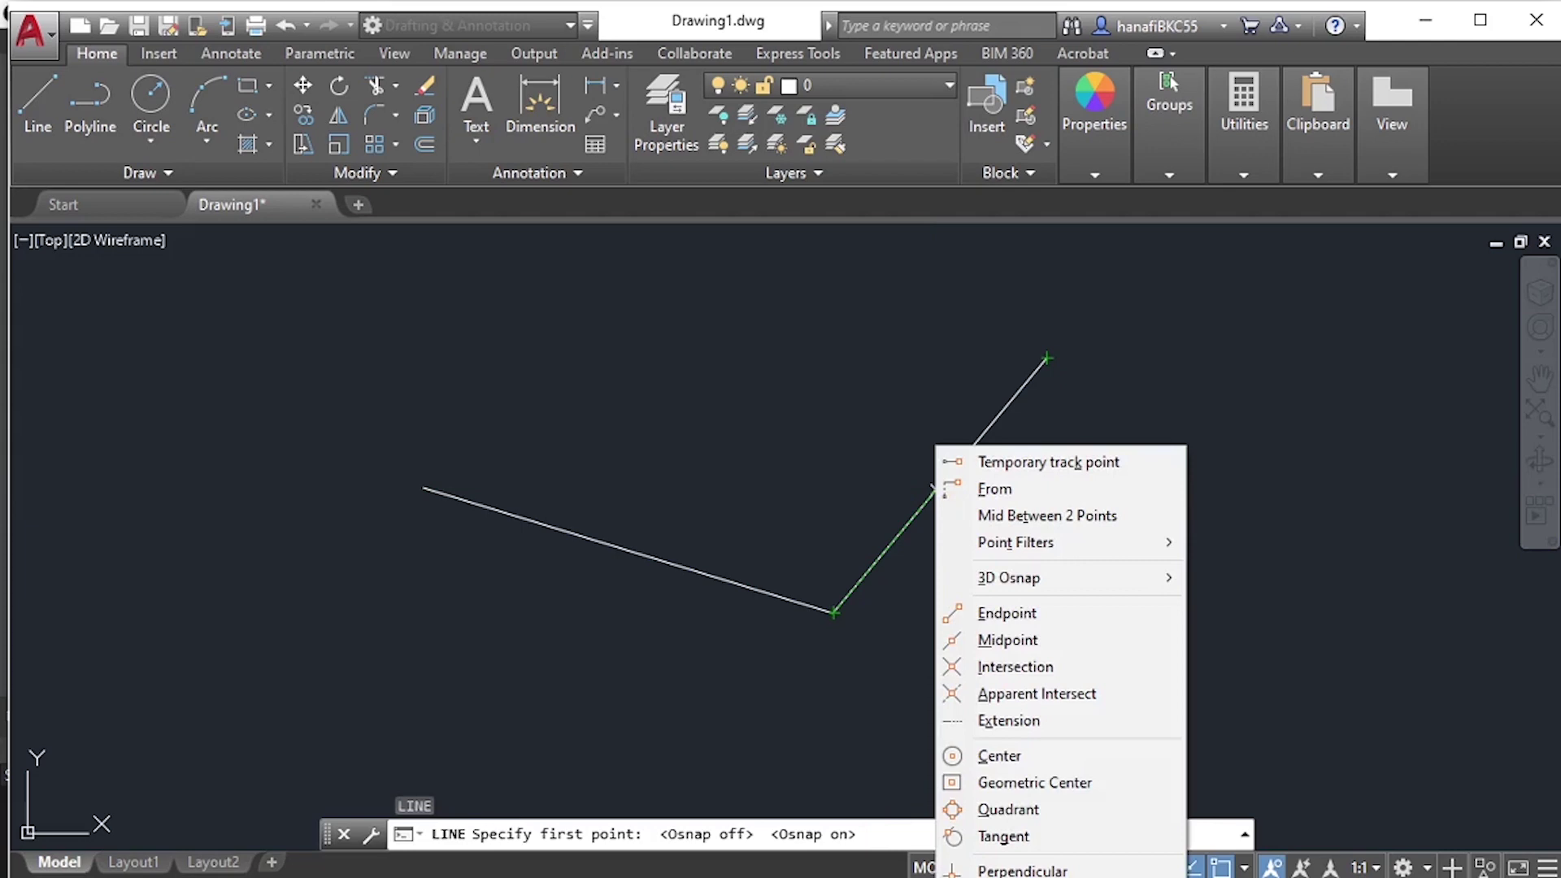
pyautogui.click(976, 877)
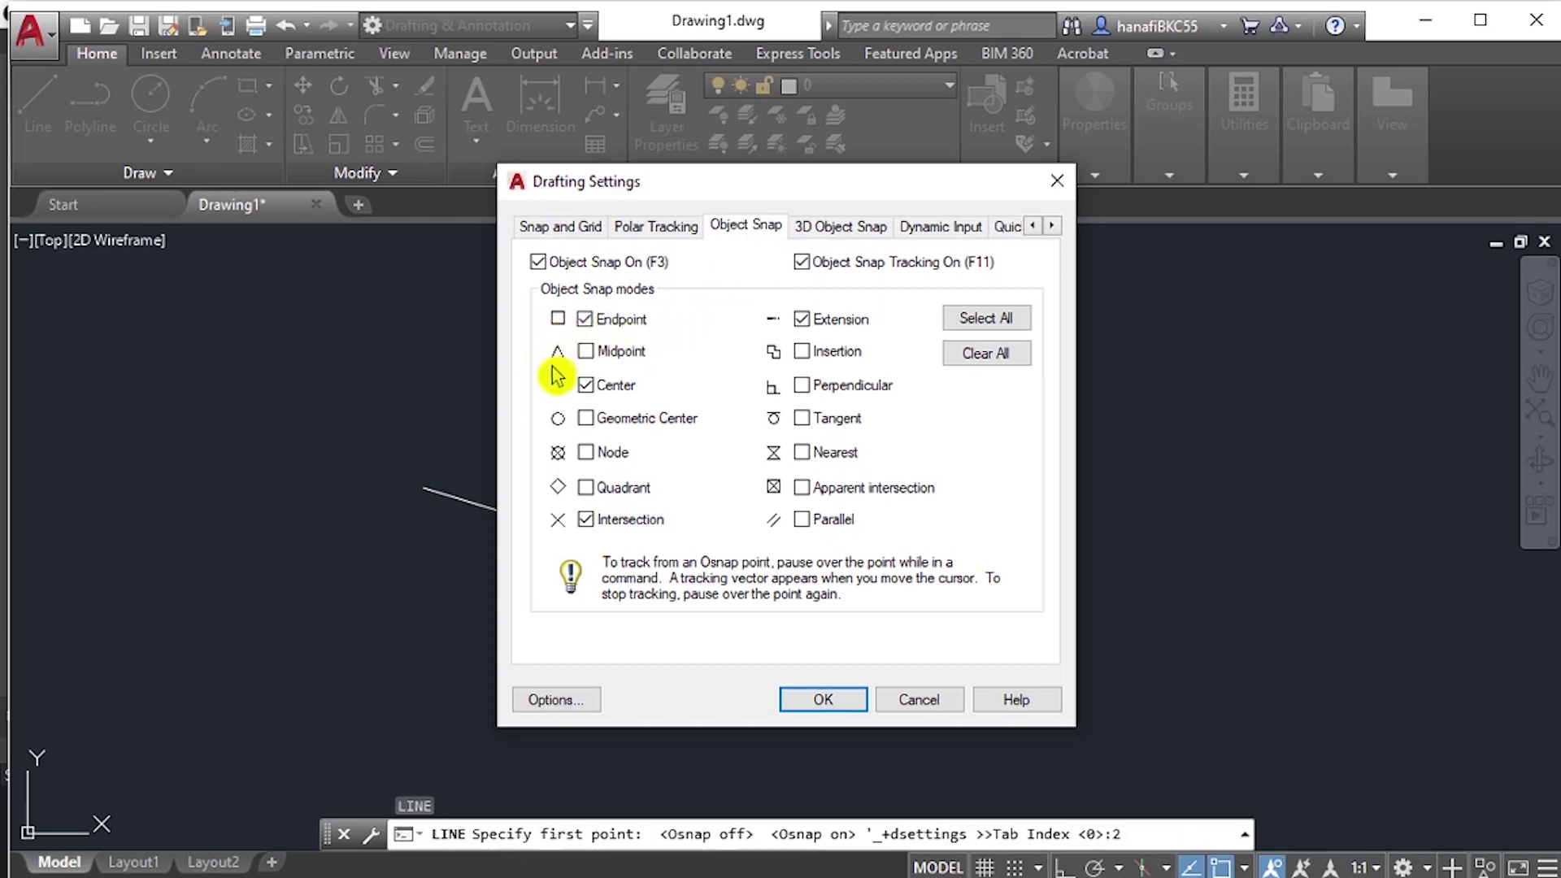
pyautogui.click(591, 360)
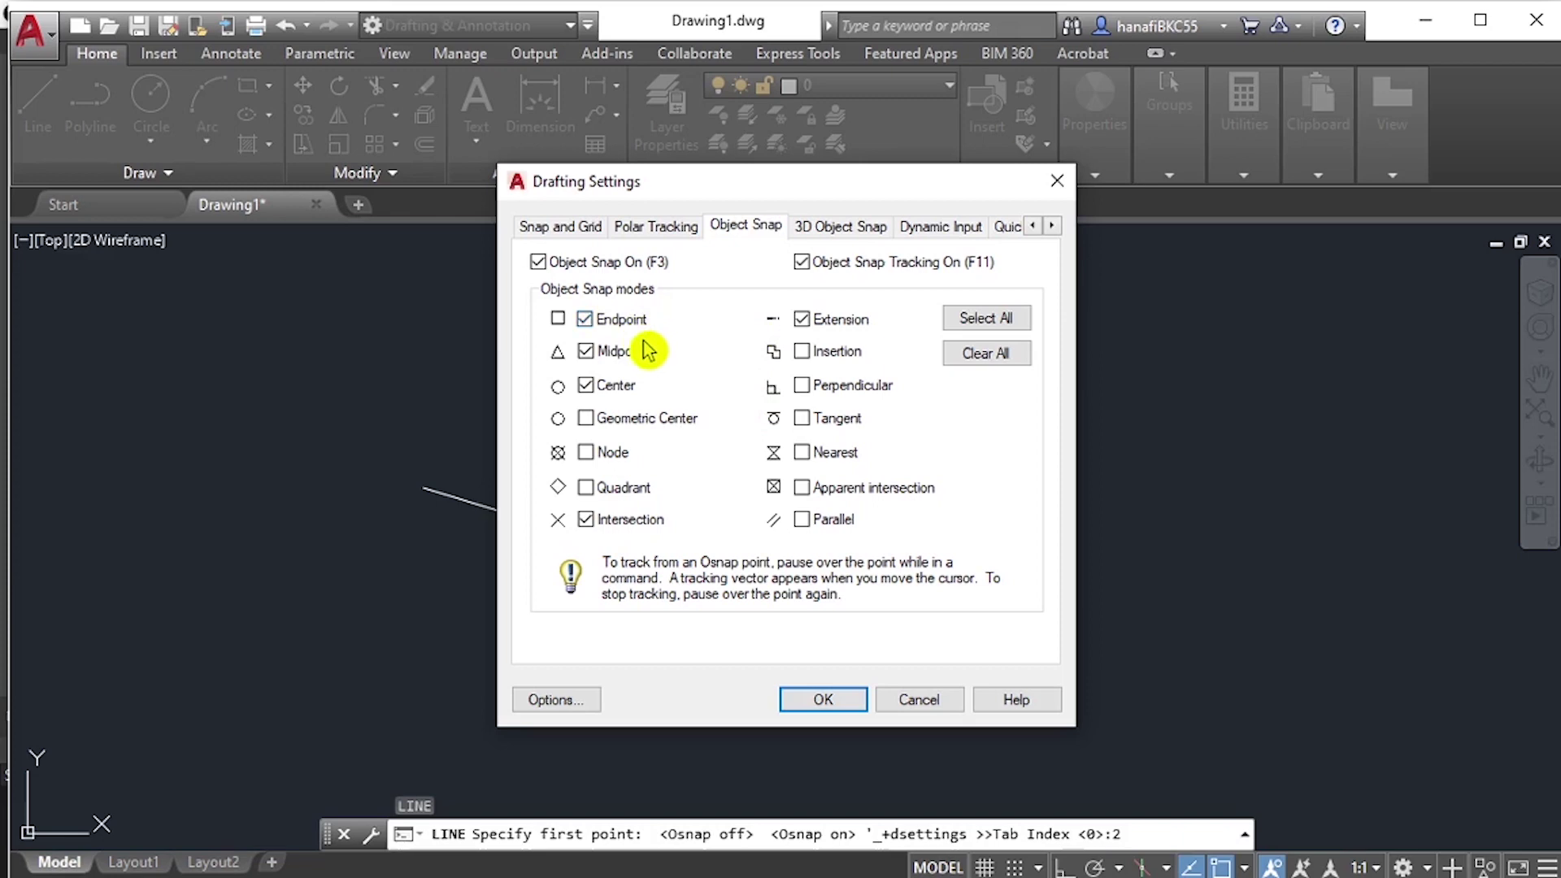
pyautogui.click(822, 699)
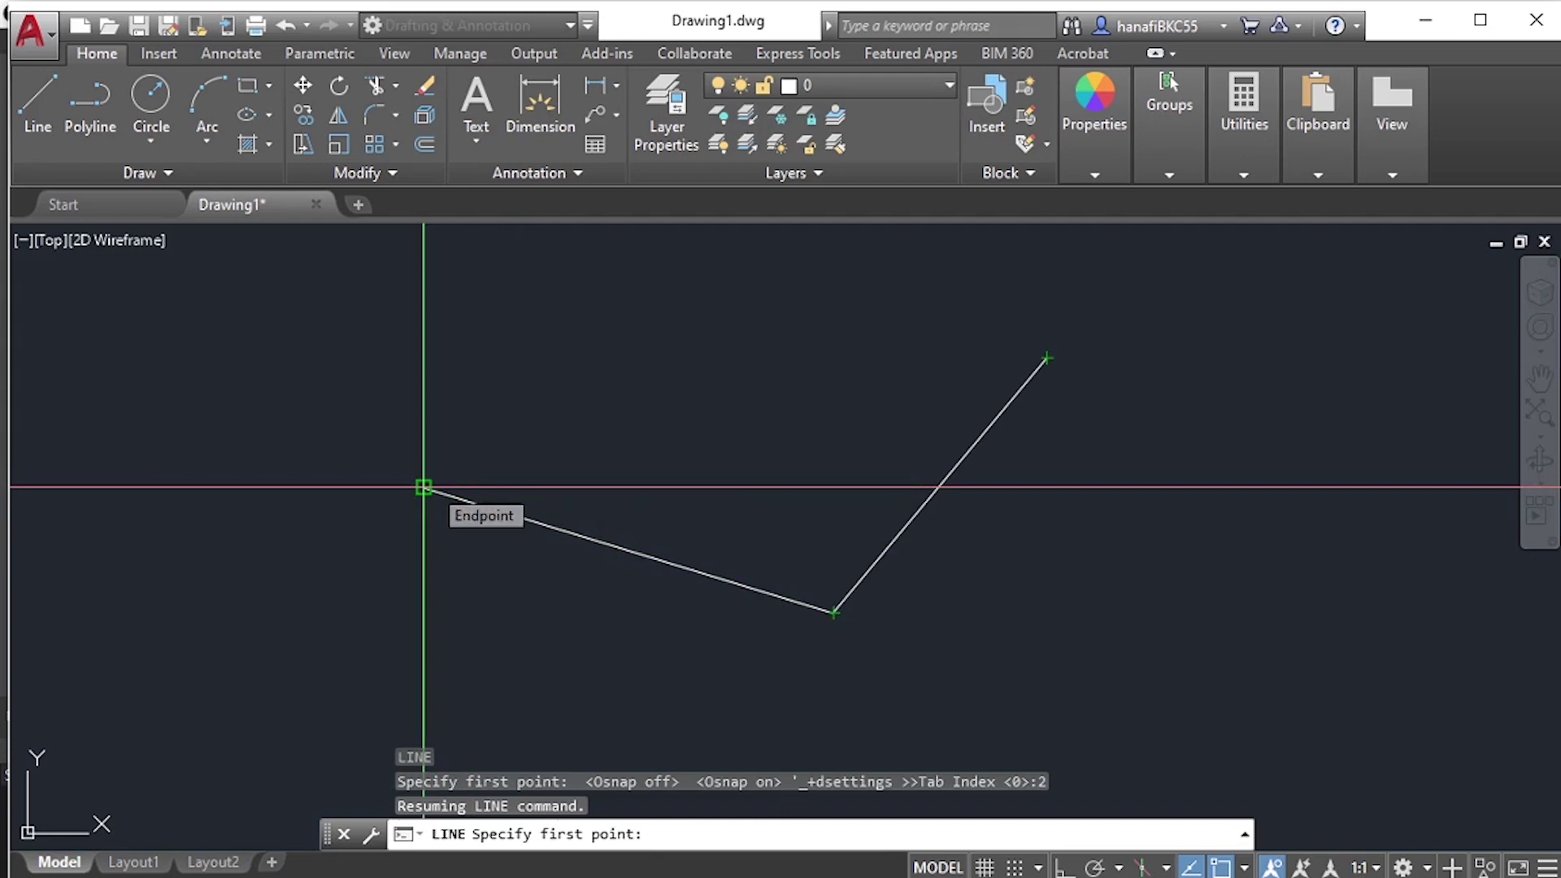
# Turn object snap off and draw a line by eye between the two open ends of the V shape.
pyautogui.press('F3')
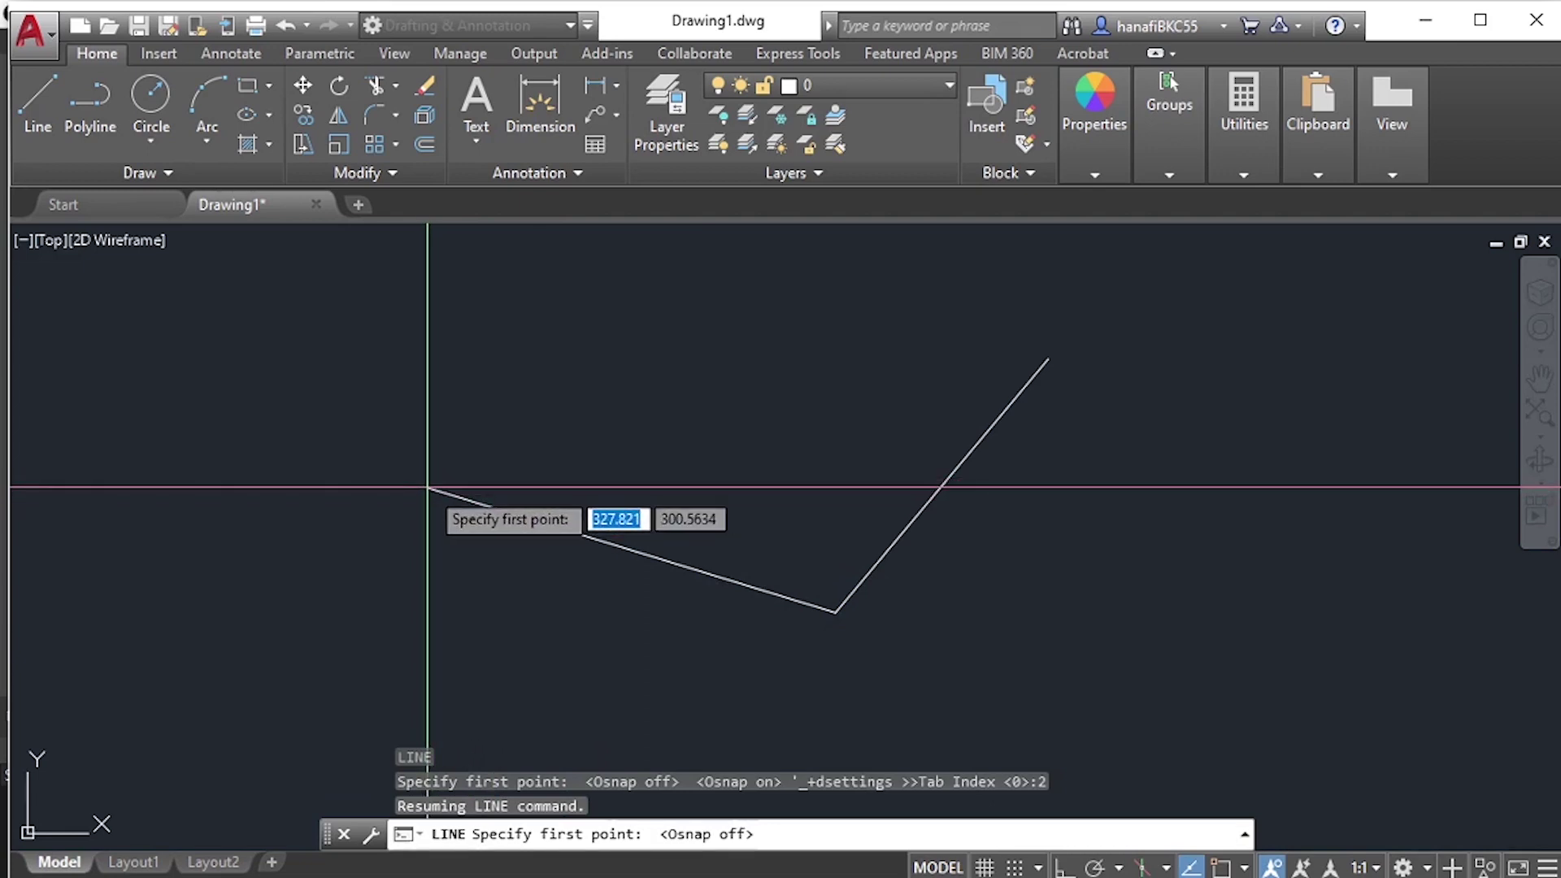
pyautogui.scroll(5, 427, 486)
pyautogui.scroll(-7, 427, 486)
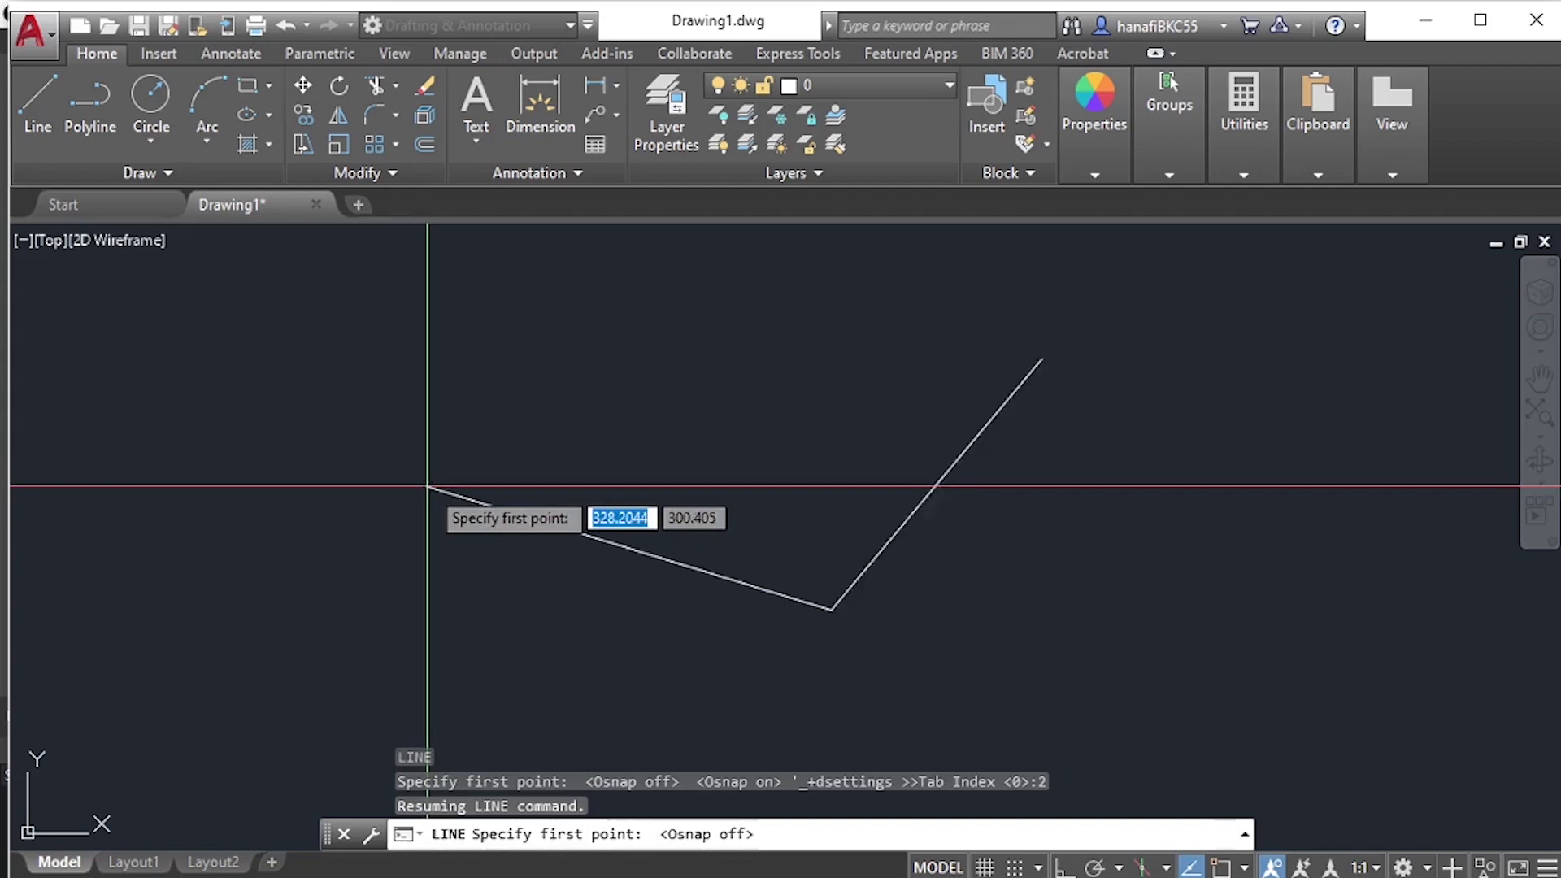
pyautogui.scroll(2, 428, 486)
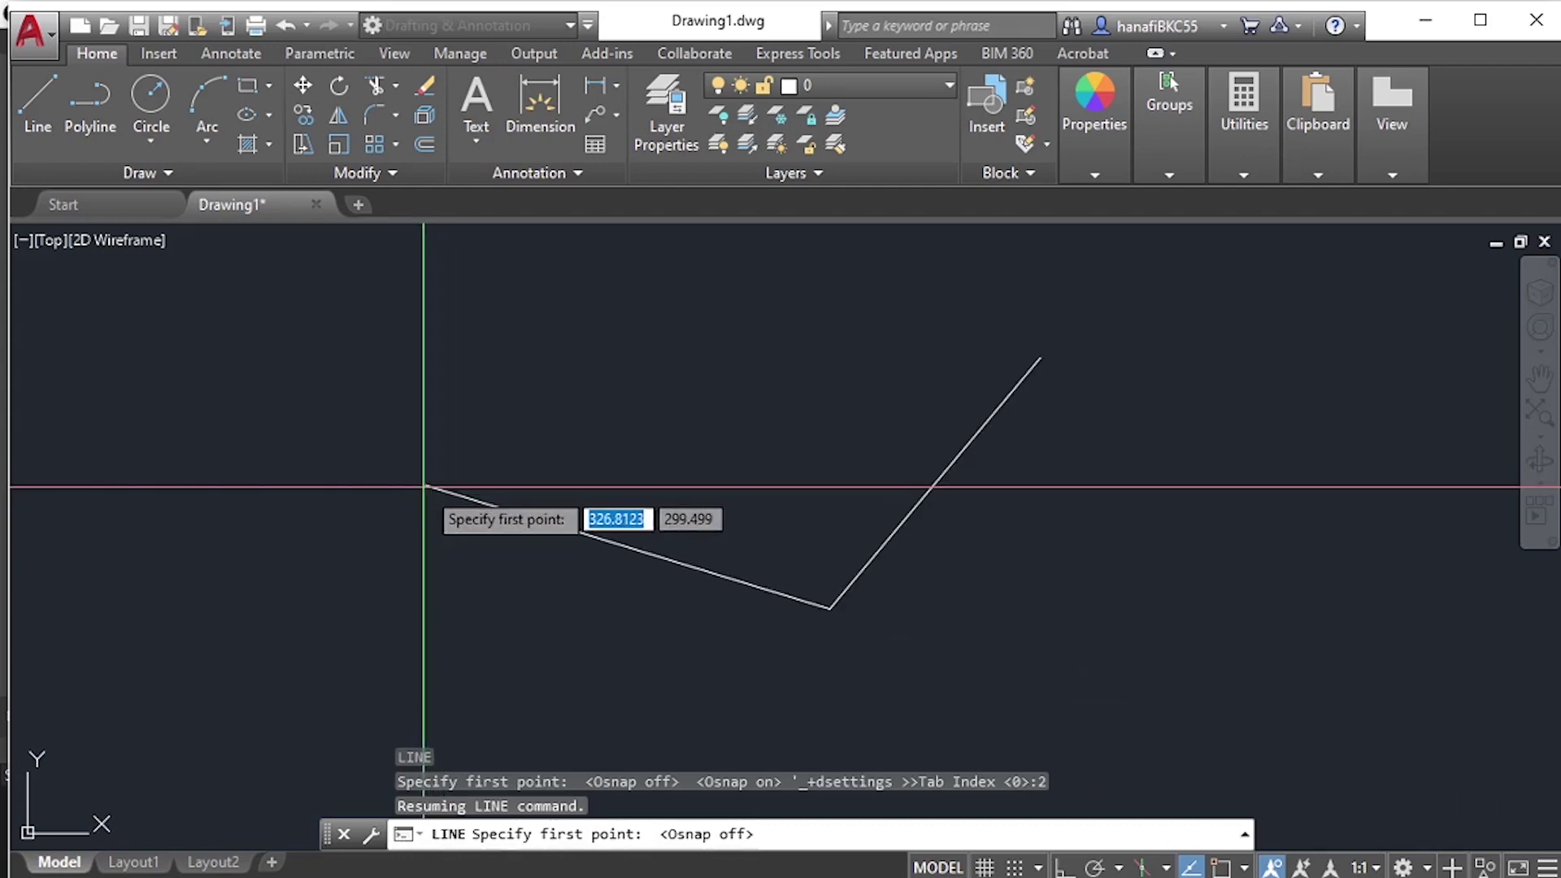
pyautogui.click(427, 486)
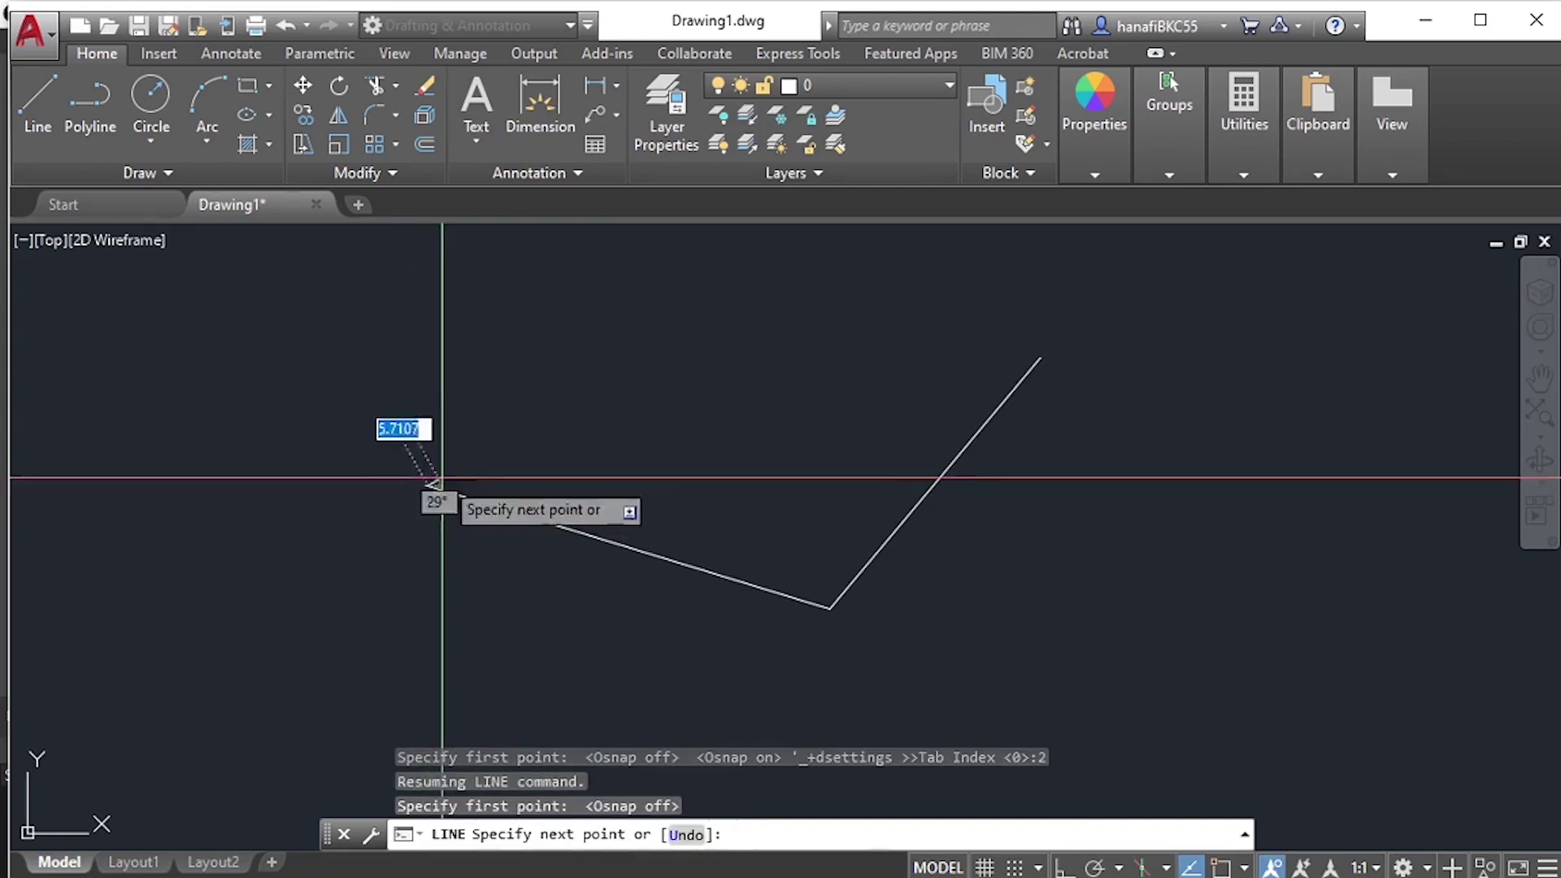
pyautogui.click(1042, 358)
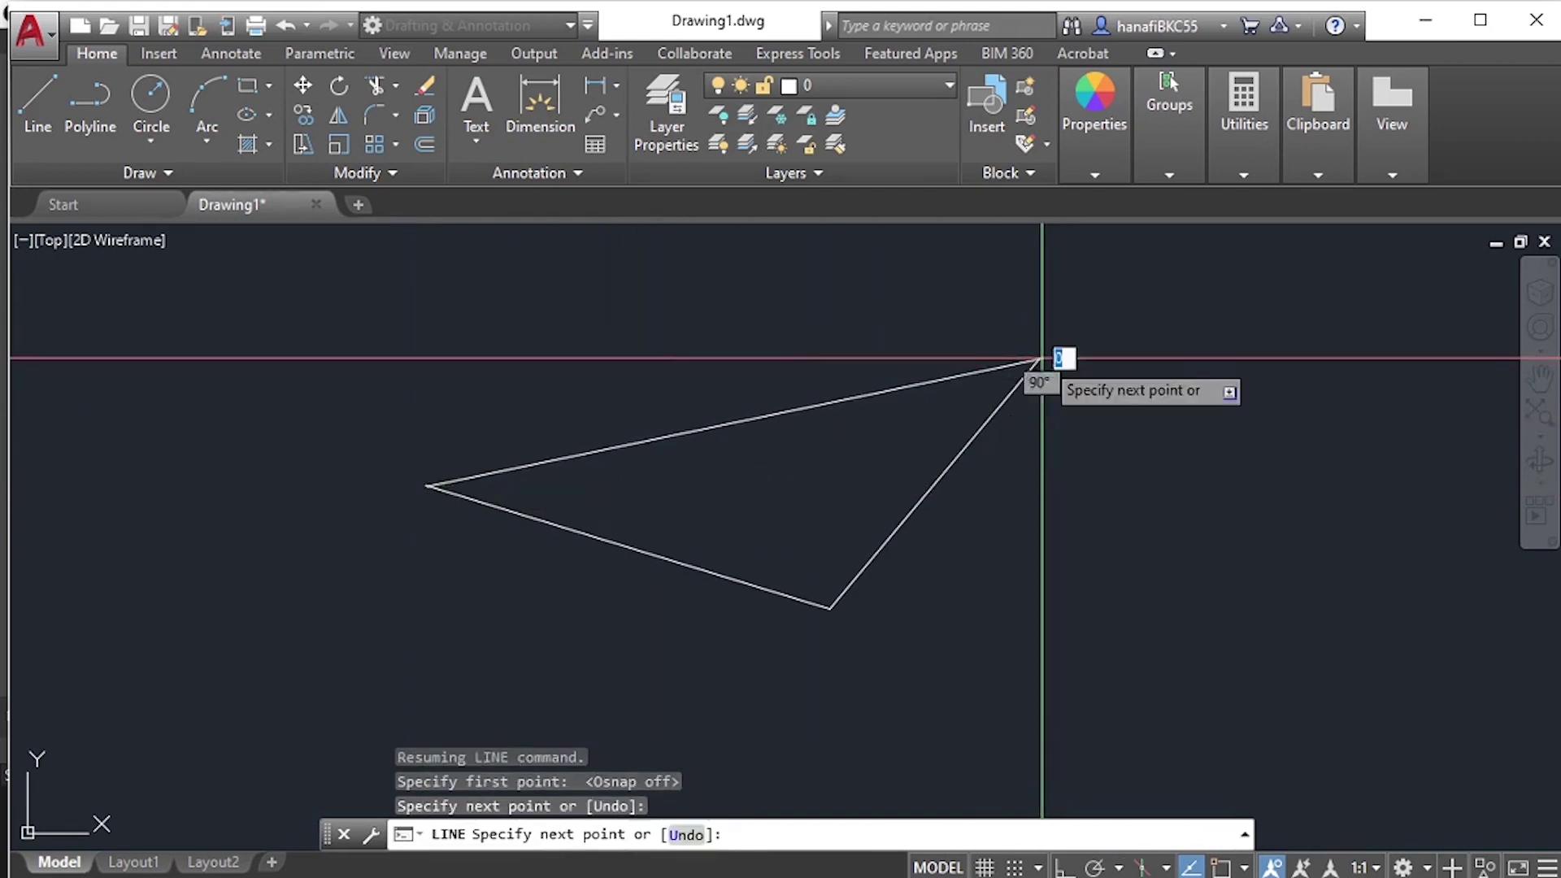
pyautogui.rightClick(1081, 337)
pyautogui.click(1119, 357)
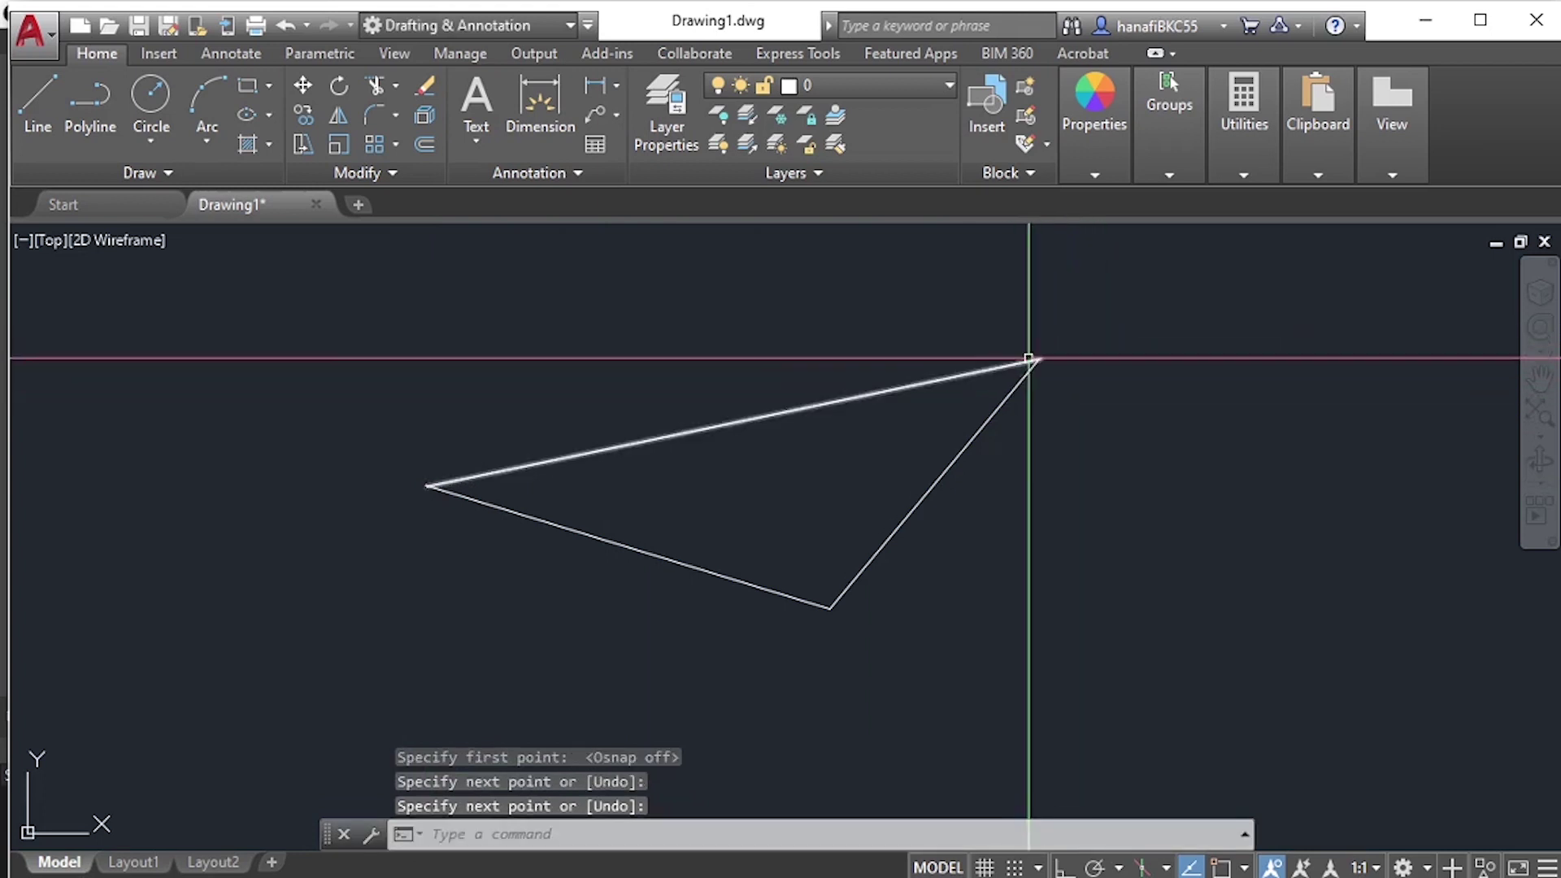
# Examine up close how accurately the line drawn without snapping meets the ends of the V shape.
pyautogui.scroll(10, 513, 484)
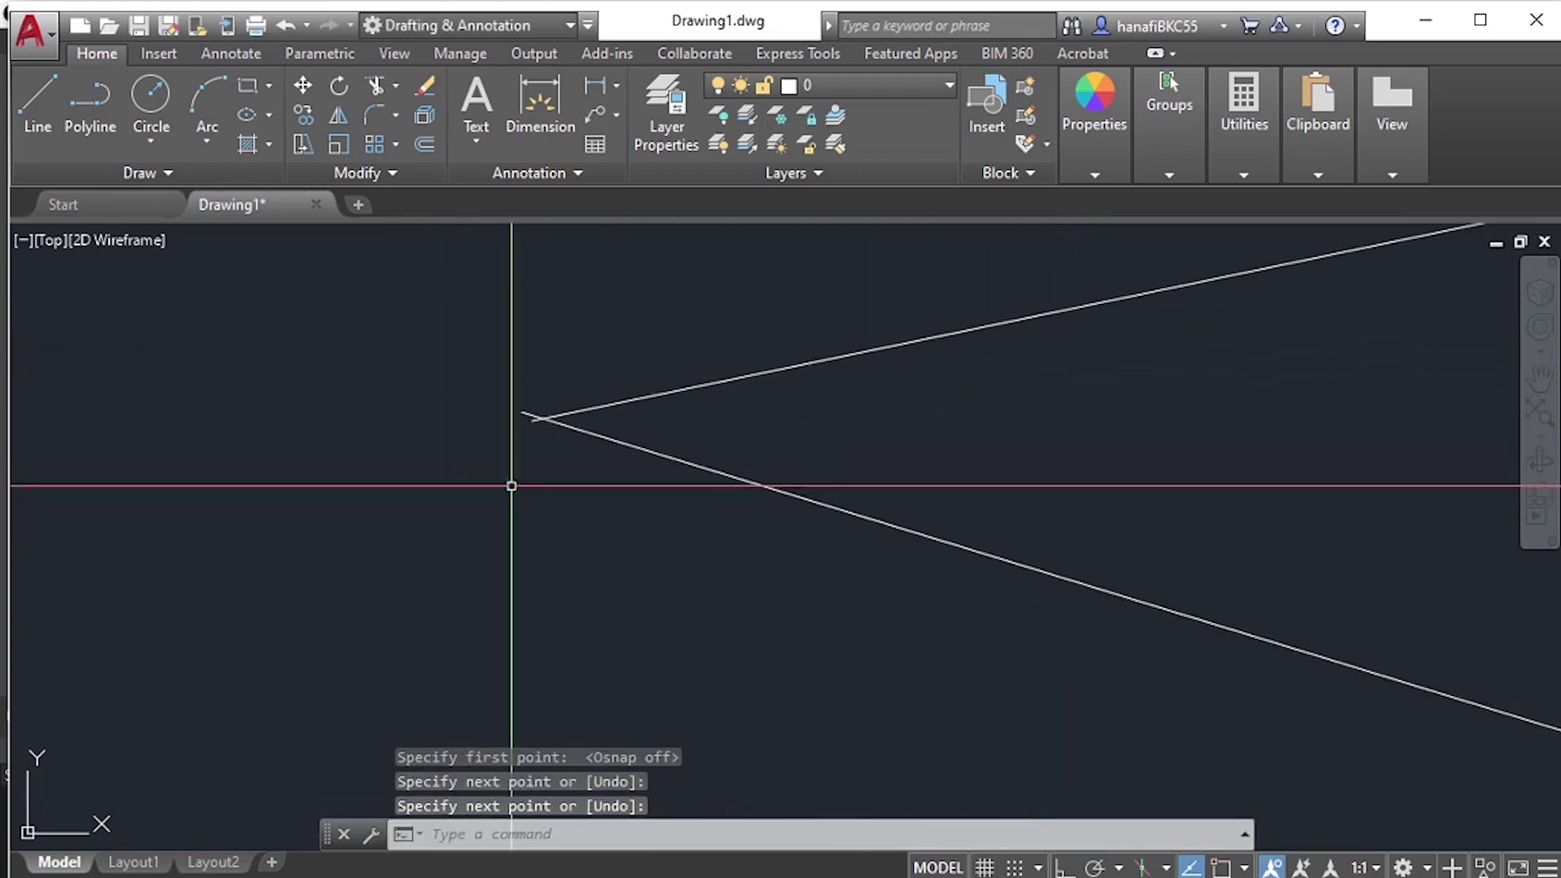
pyautogui.moveTo(509, 380)
pyautogui.mouseDown(button='middle')
pyautogui.moveTo(486, 366)
pyautogui.moveTo(505, 709)
pyautogui.mouseUp(button='middle')
pyautogui.scroll(-6, 479, 666)
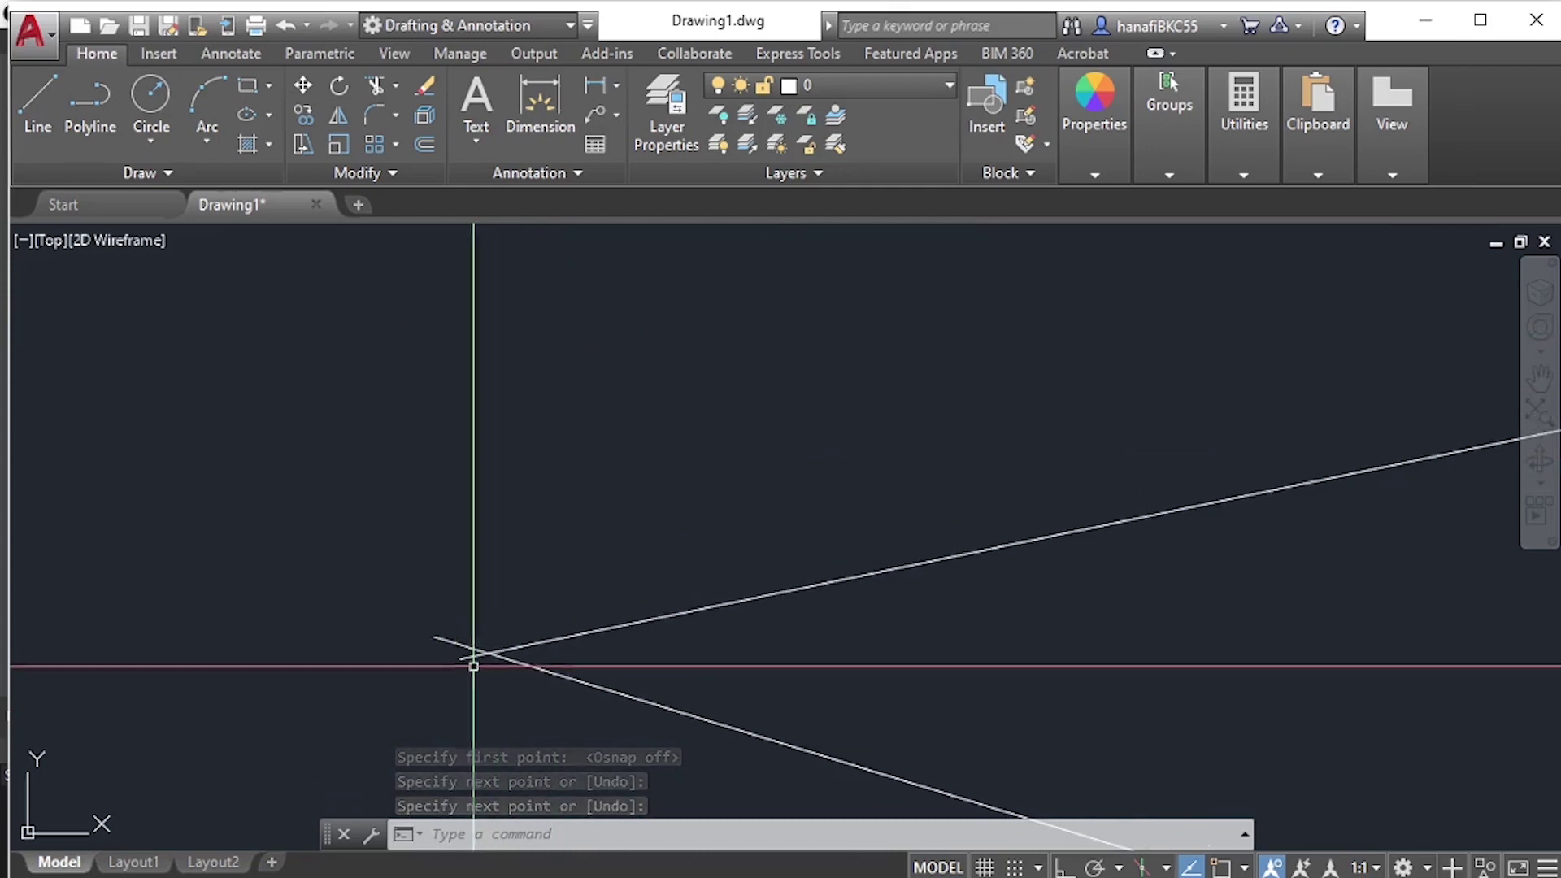
pyautogui.scroll(7, 529, 661)
pyautogui.moveTo(32, 687); pyautogui.dragTo(187, 685, button='middle')
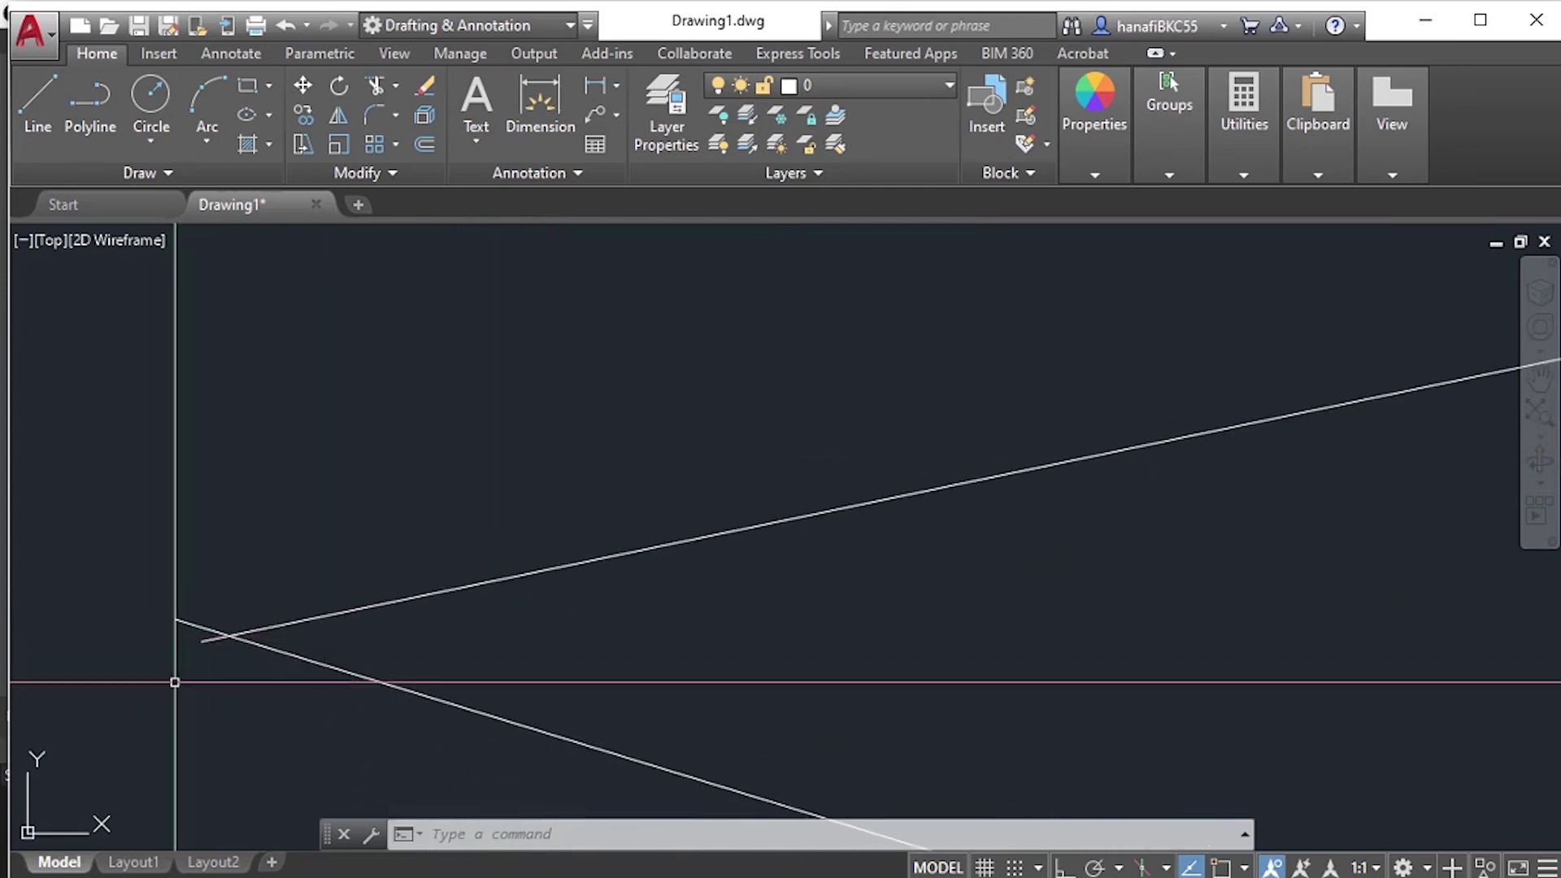
pyautogui.scroll(-5, 220, 653)
pyautogui.scroll(-2, 220, 653)
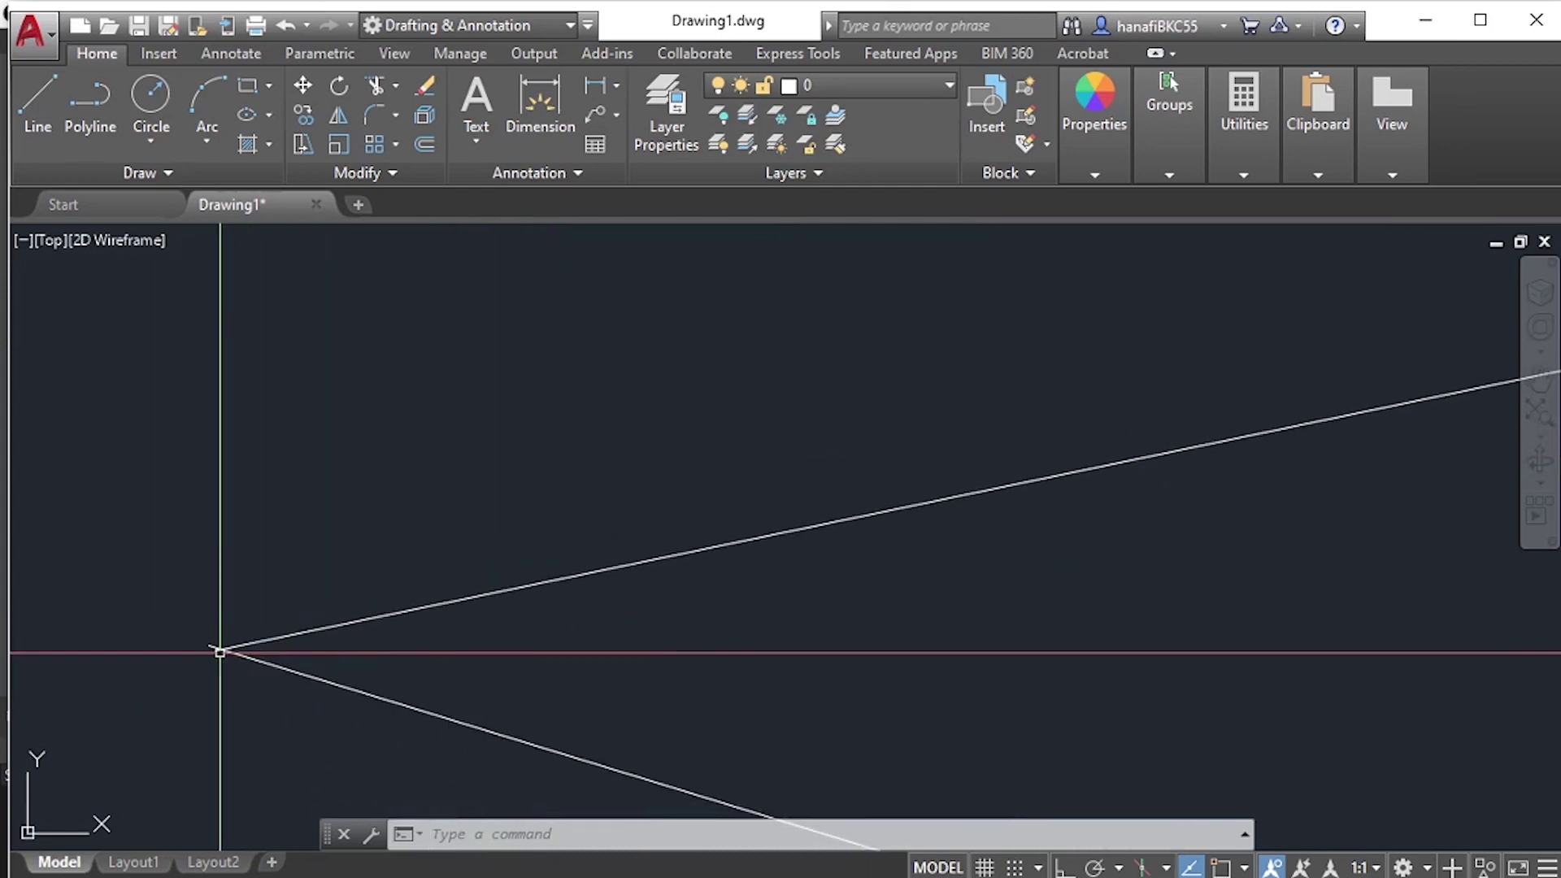
pyautogui.scroll(-2, 219, 652)
pyautogui.moveTo(220, 652); pyautogui.dragTo(425, 598, button='middle')
pyautogui.scroll(-7, 664, 587)
pyautogui.moveTo(766, 557)
pyautogui.mouseDown(button='middle')
pyautogui.moveTo(521, 568)
pyautogui.moveTo(516, 605)
pyautogui.mouseUp(button='middle')
pyautogui.scroll(5, 531, 574)
pyautogui.press('Escape')
pyautogui.press('Escape')
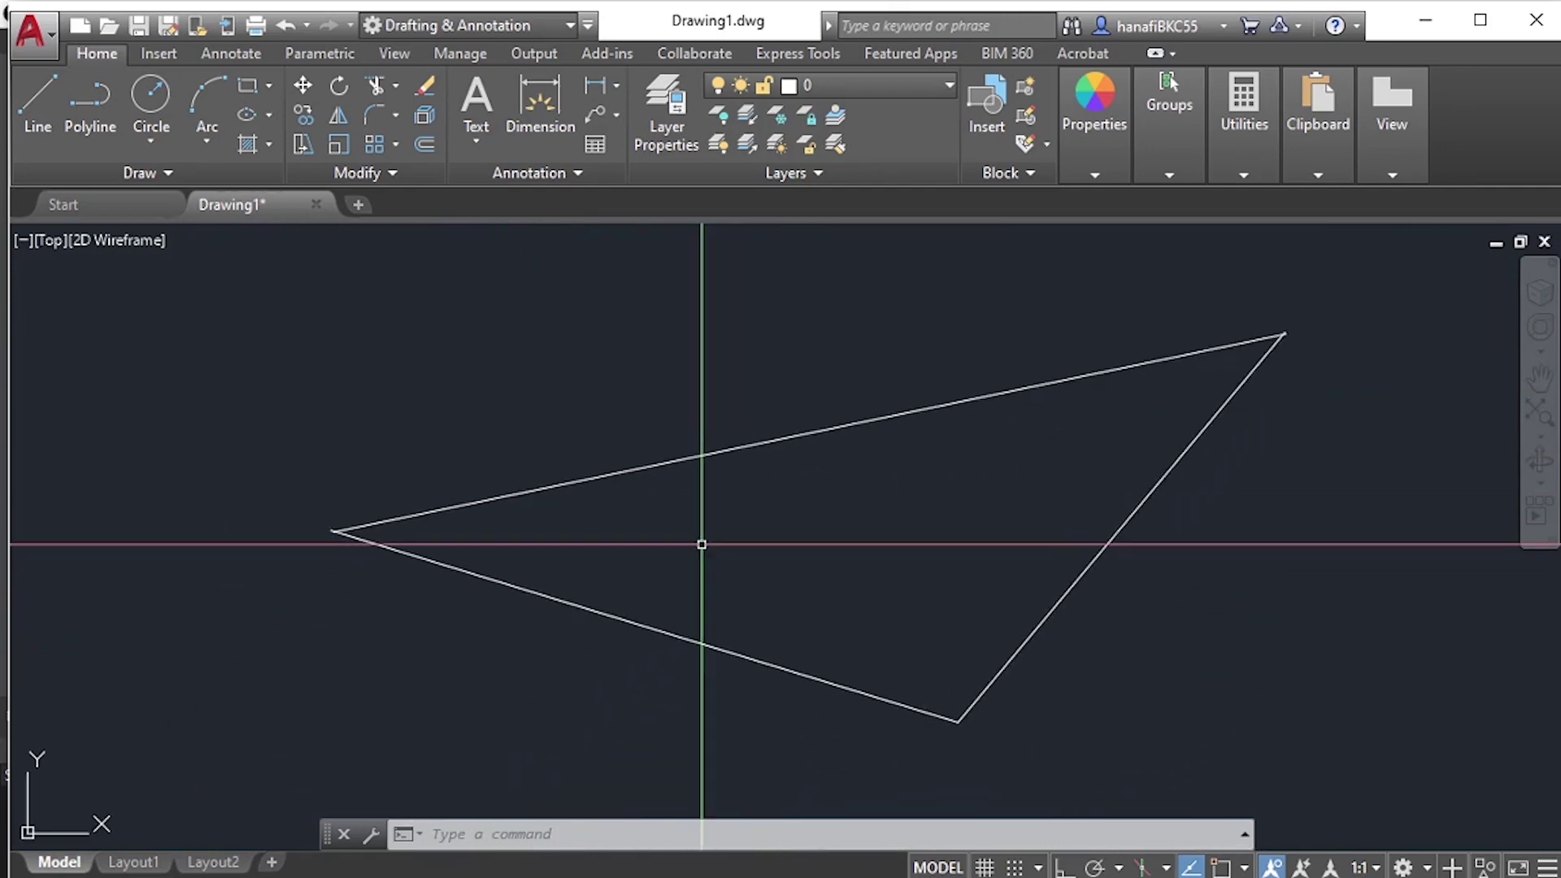
# Erase the upper line that was drawn without object snap.
pyautogui.write('e')
pyautogui.press('Return')
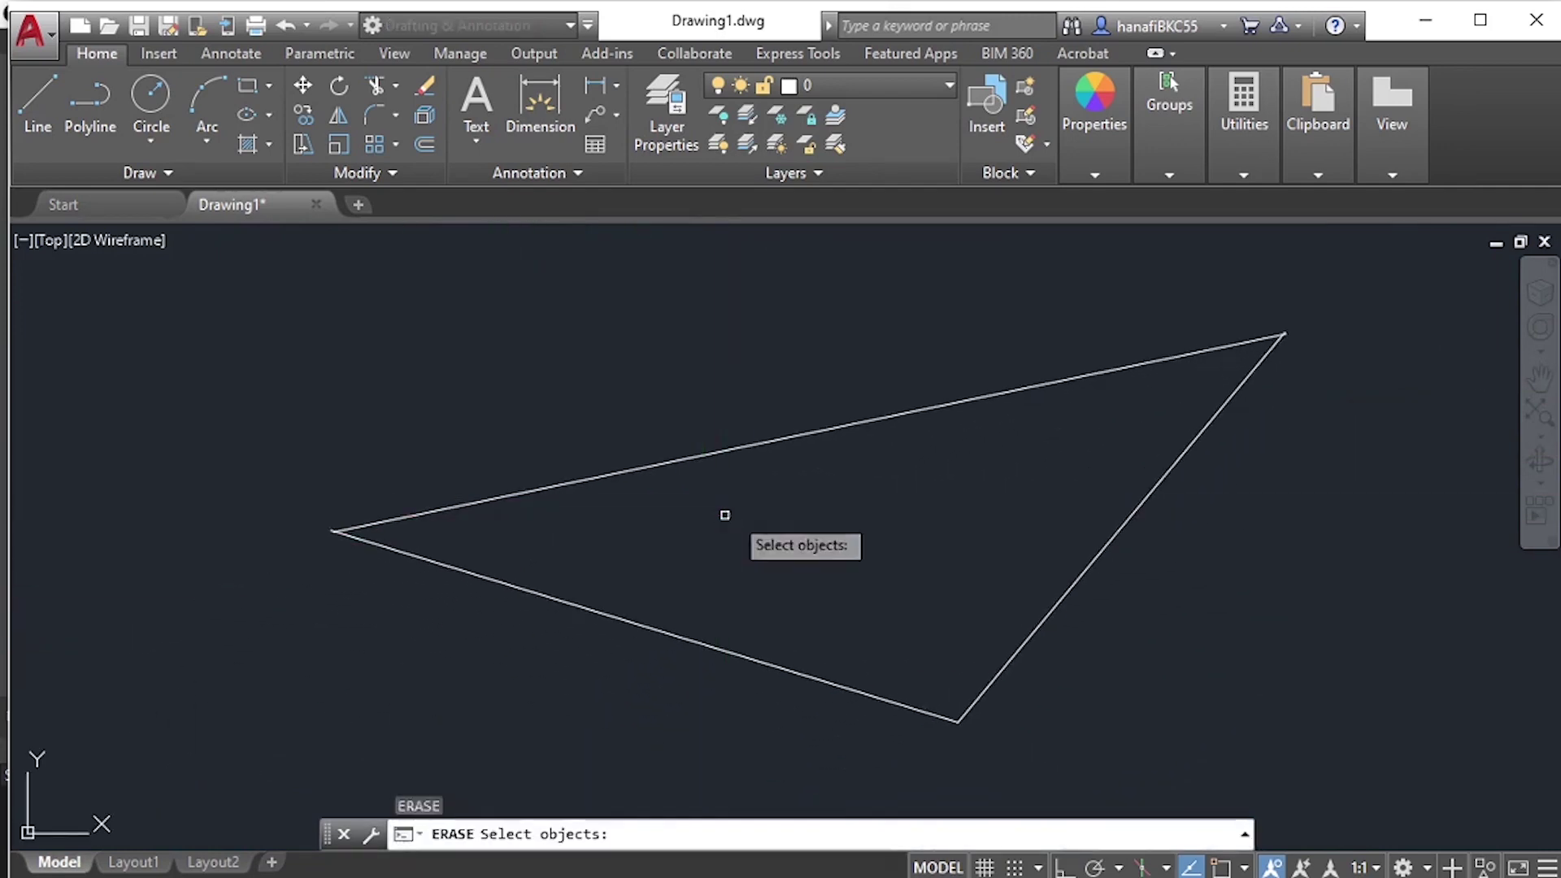
pyautogui.click(816, 487)
pyautogui.click(620, 354)
pyautogui.press('Return')
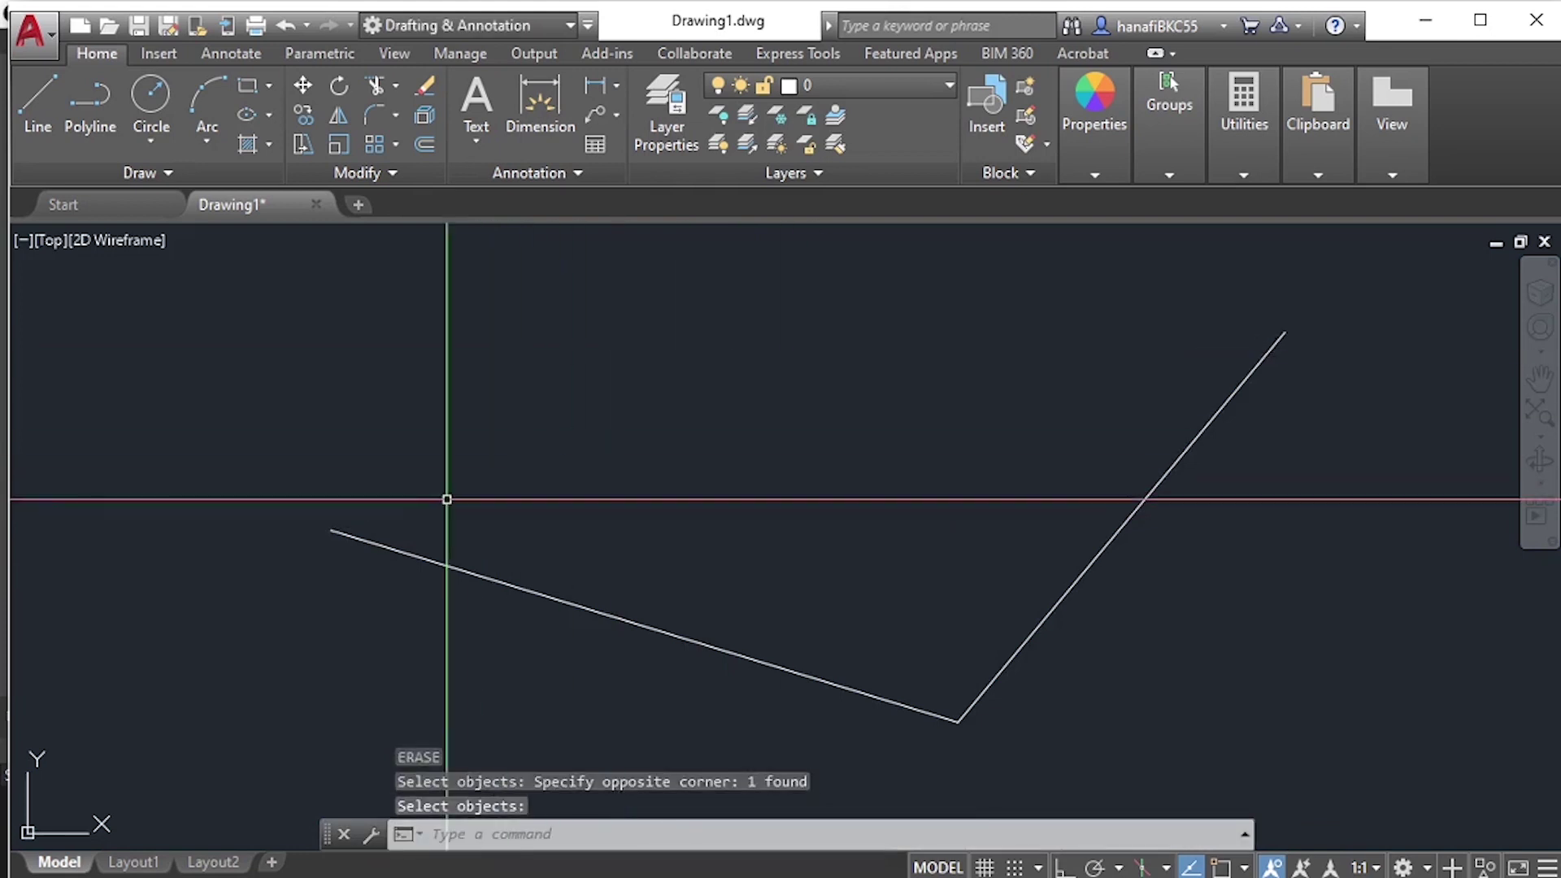
pyautogui.moveTo(487, 497); pyautogui.dragTo(526, 505, button='middle')
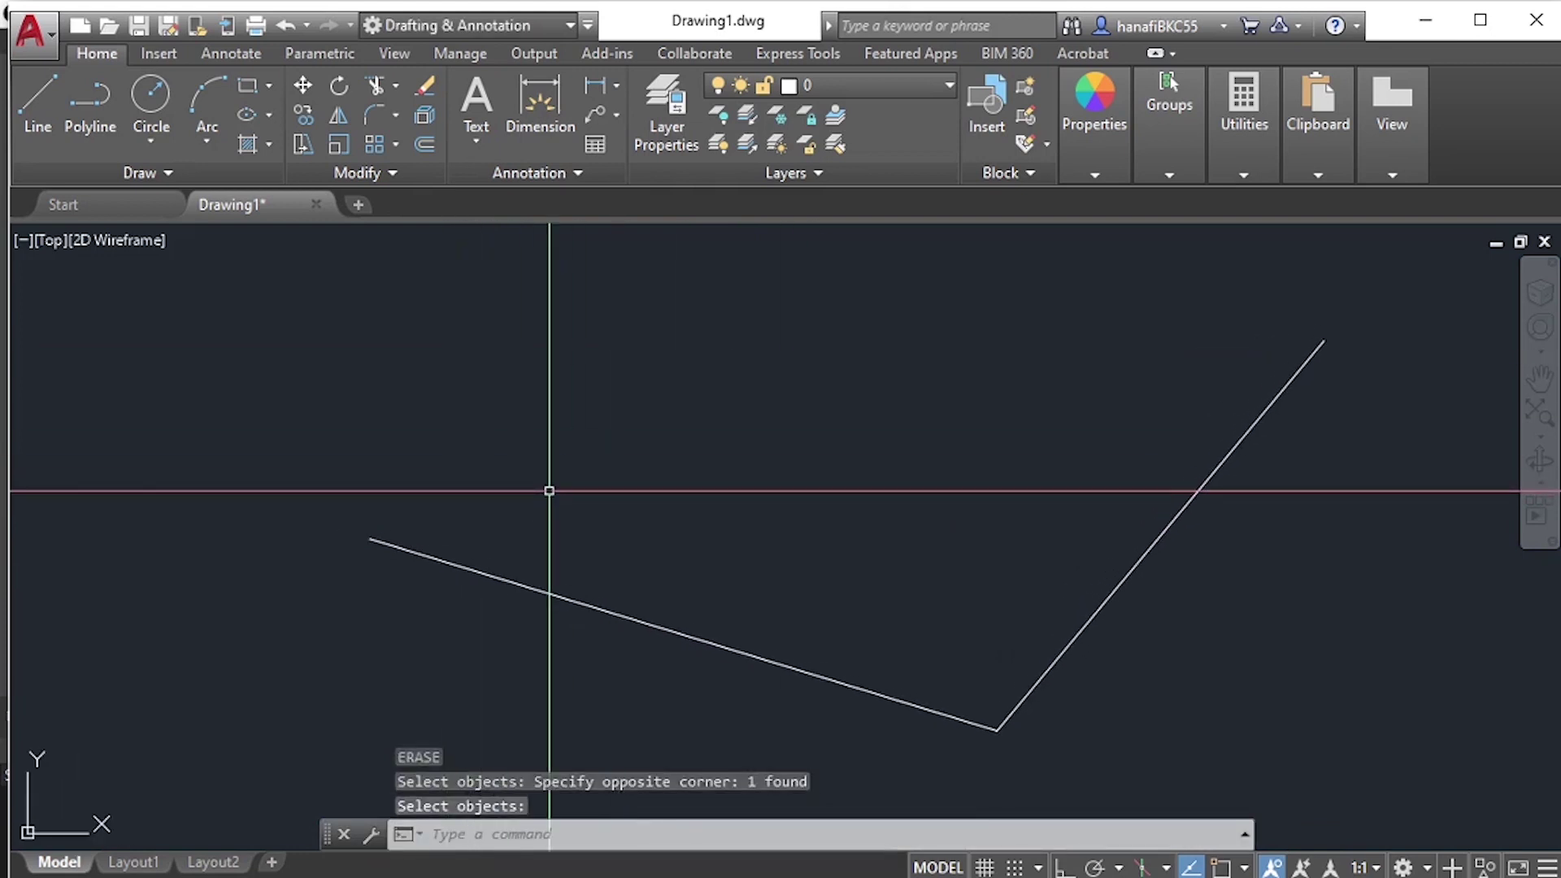
# Turn object snap on and draw a line between the two open endpoints of the V shape to close the triangle.
pyautogui.press('F3')
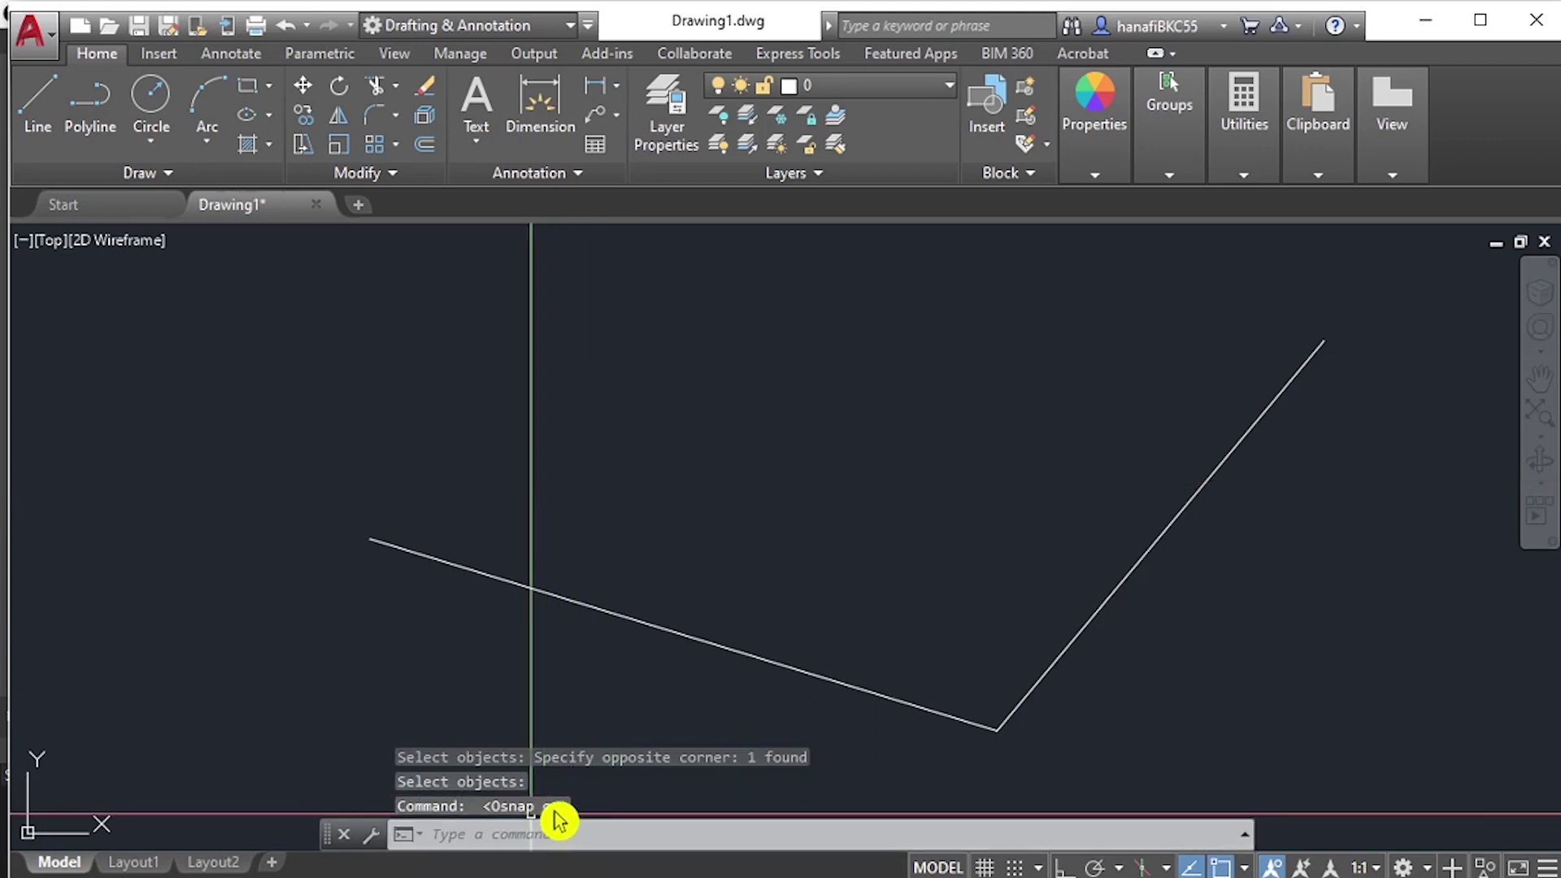
pyautogui.write('l')
pyautogui.press('Return')
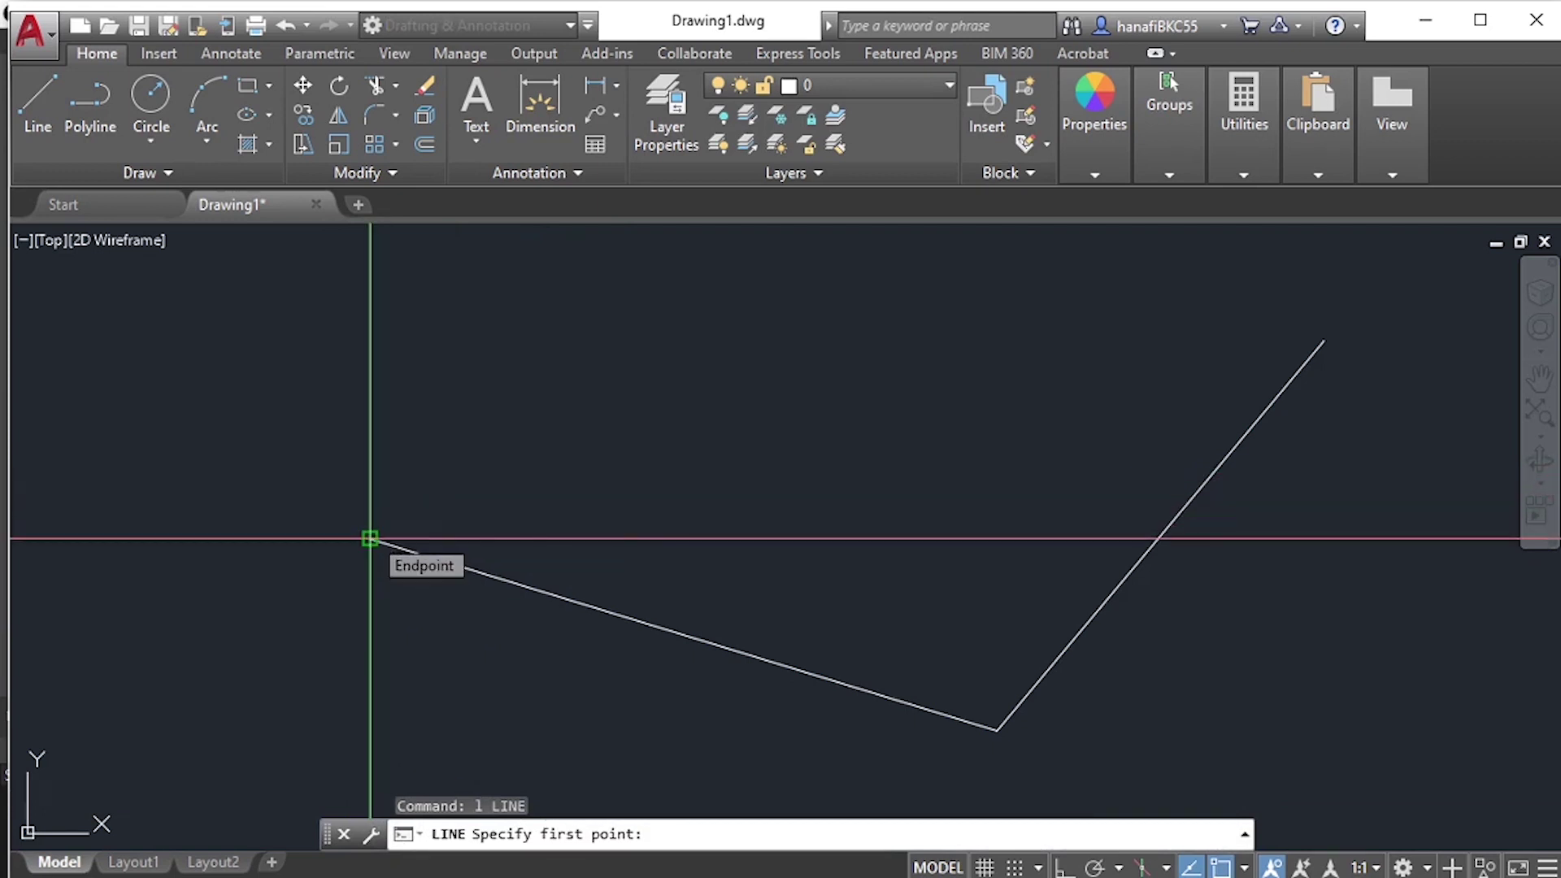
pyautogui.click(370, 538)
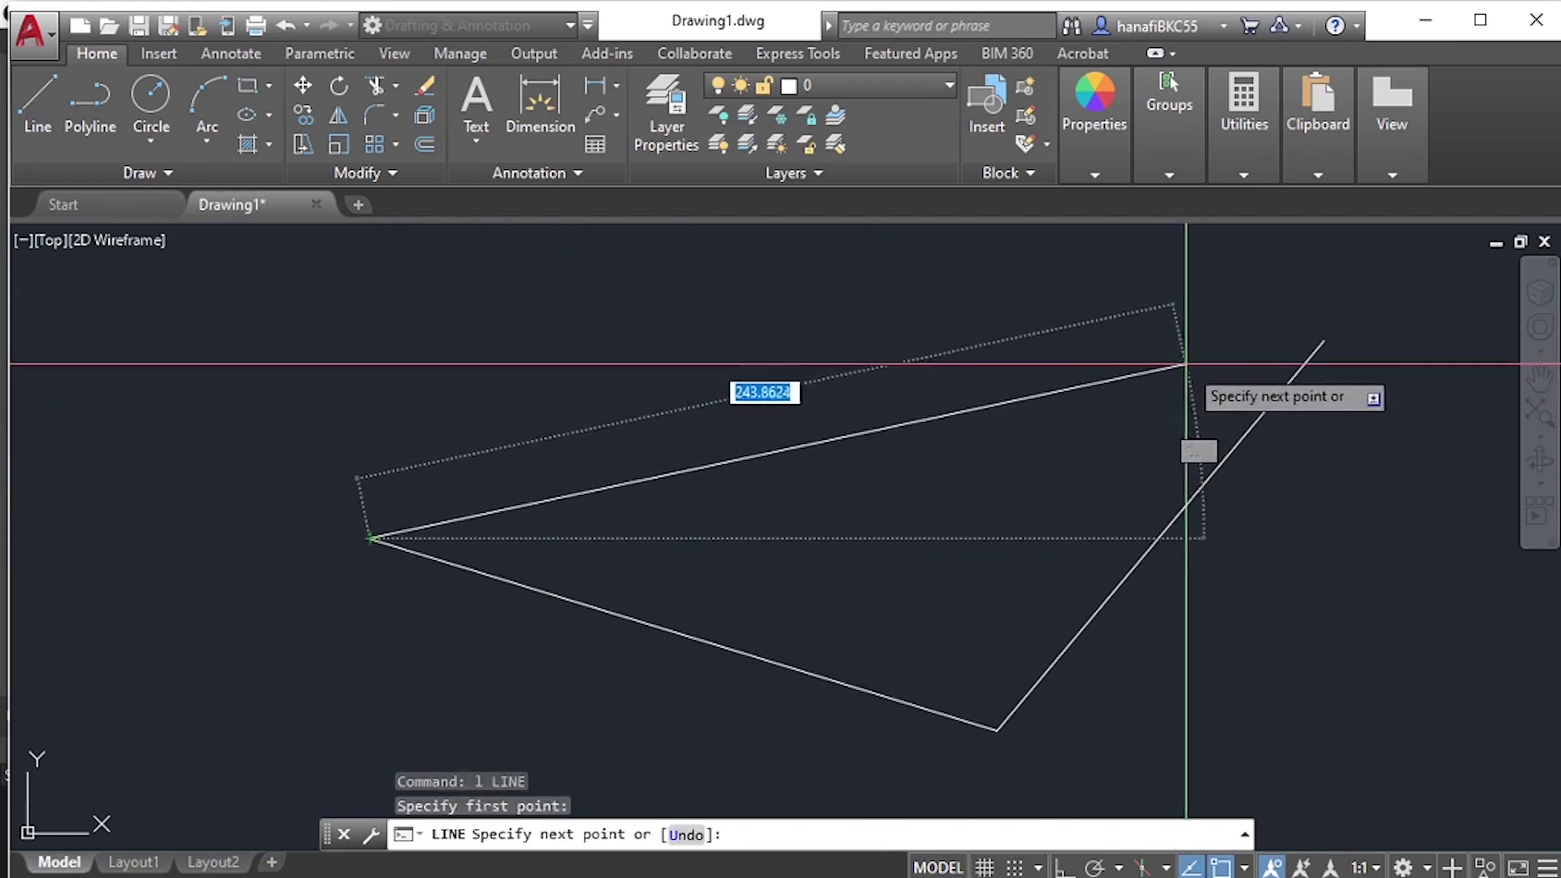
pyautogui.click(1324, 340)
pyautogui.rightClick(1359, 495)
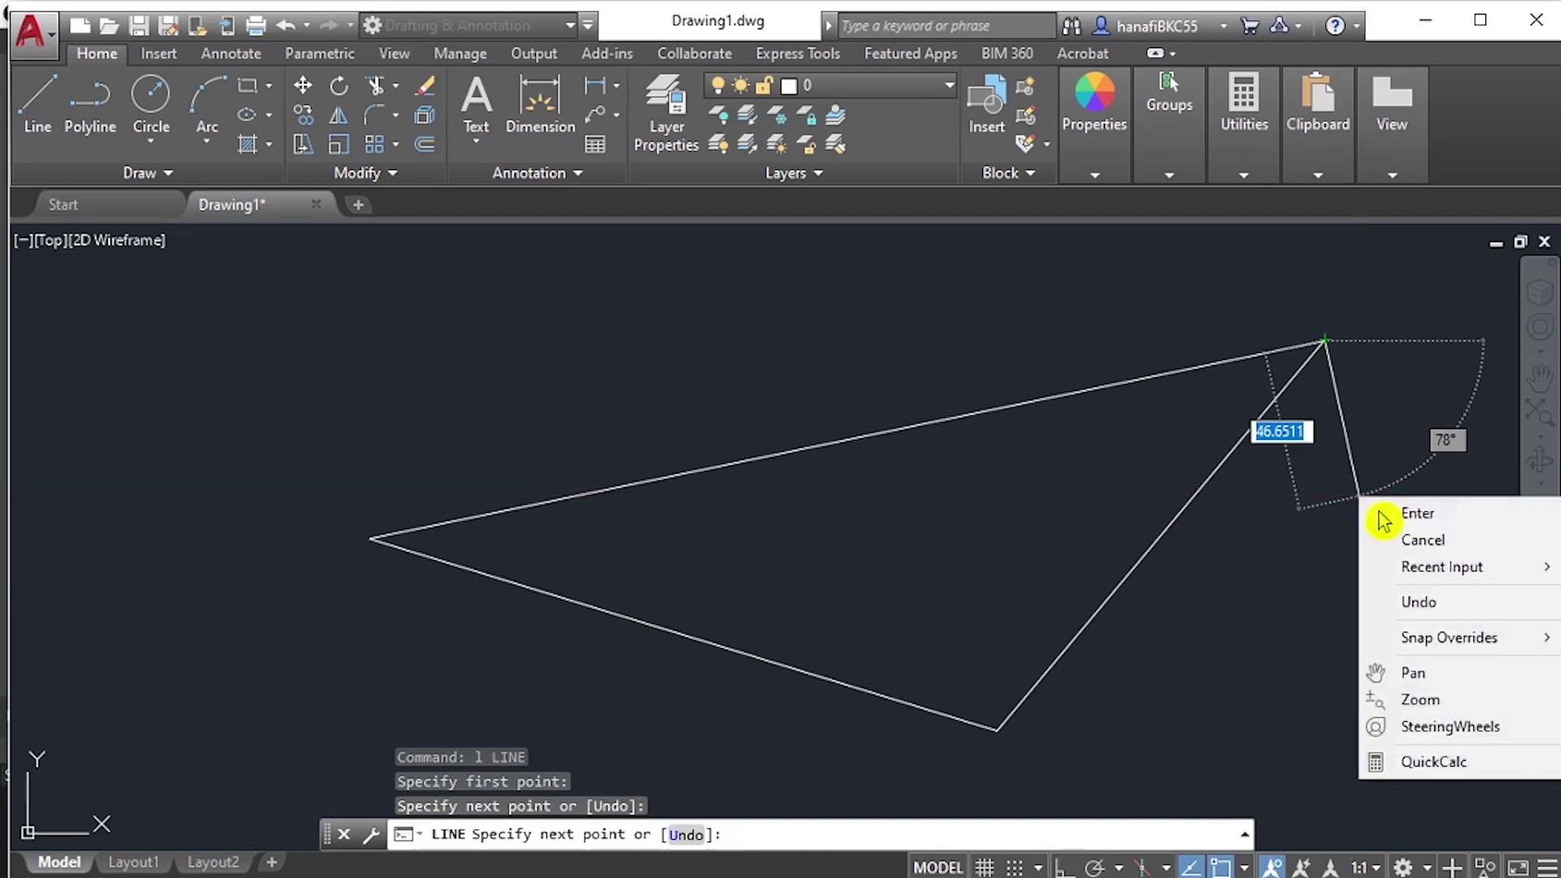
pyautogui.click(1404, 529)
# Examine the triangle's left corner with a zoom window, and return to the whole drawing with Zoom All.
pyautogui.scroll(3, 373, 540)
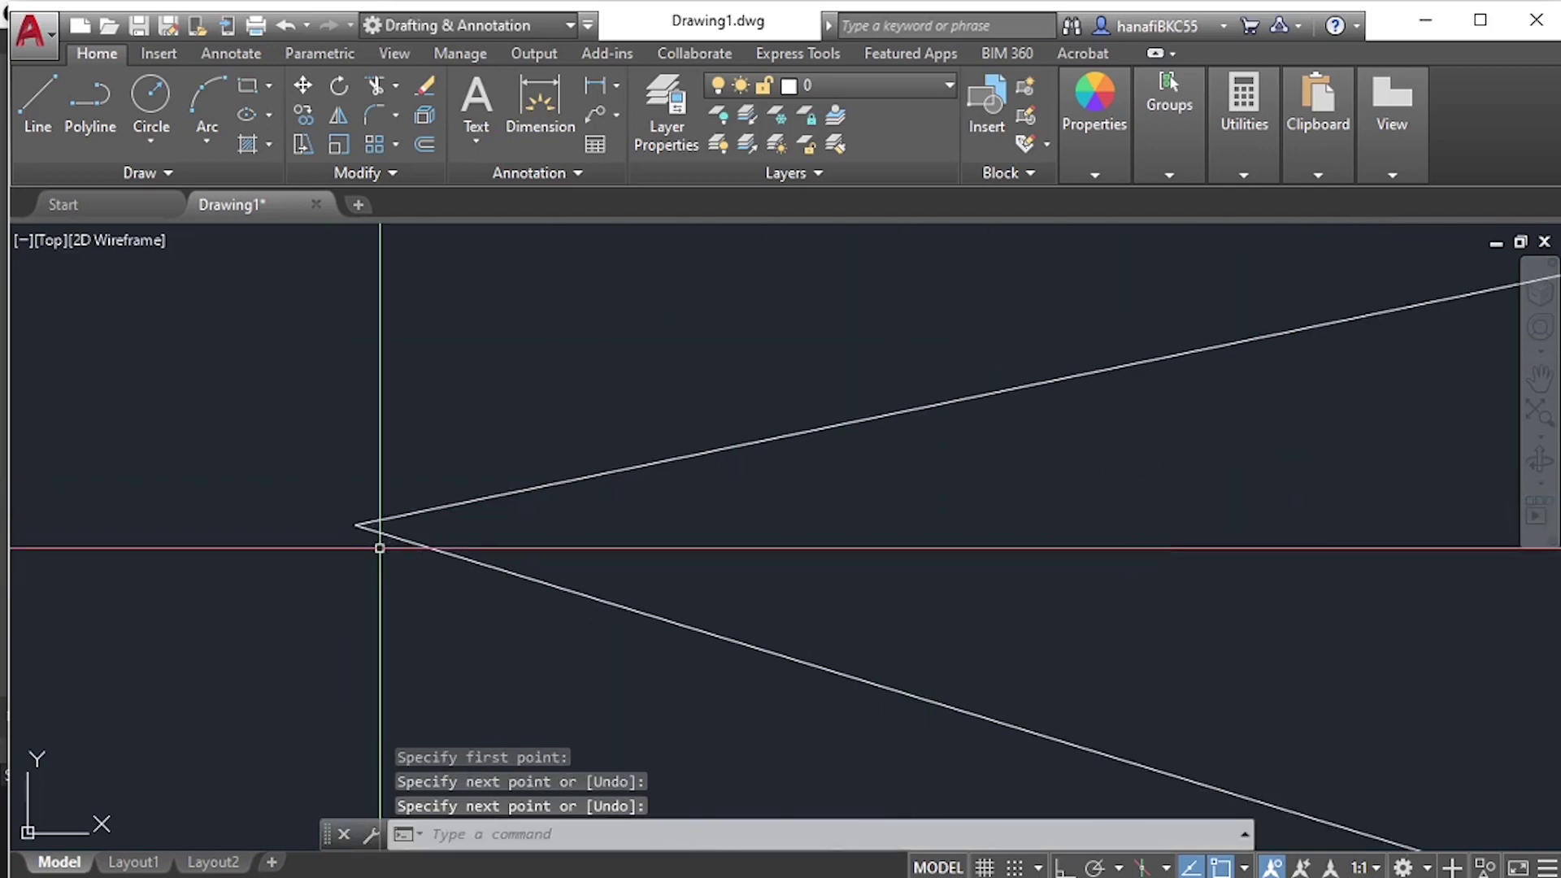
pyautogui.moveTo(348, 523)
pyautogui.mouseDown(button='middle')
pyautogui.moveTo(282, 481)
pyautogui.moveTo(393, 456)
pyautogui.moveTo(483, 465)
pyautogui.moveTo(470, 465)
pyautogui.mouseUp(button='middle')
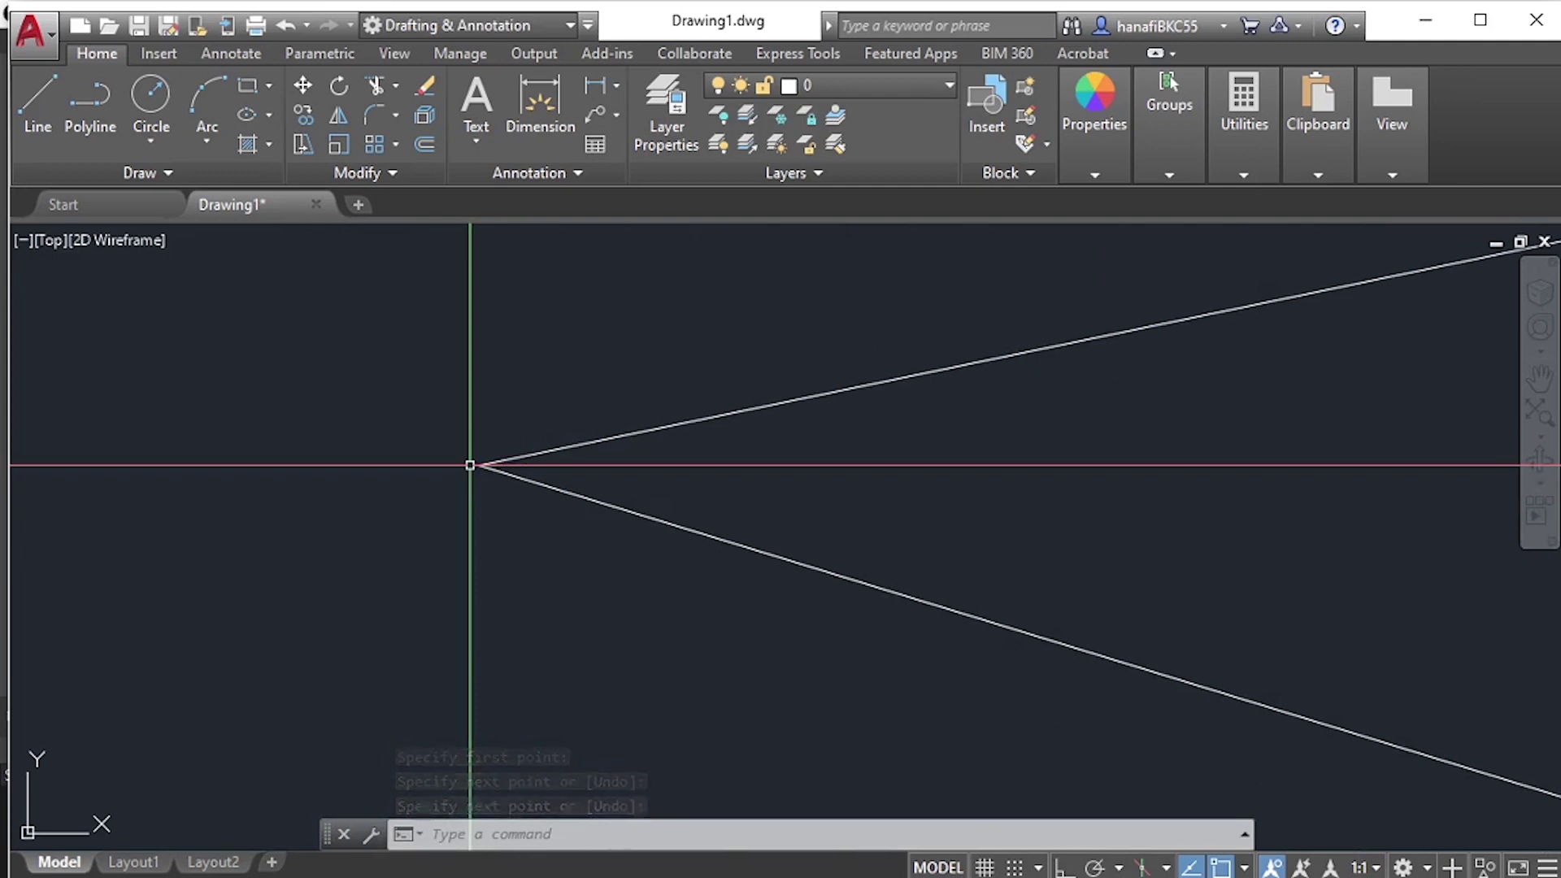
pyautogui.moveTo(470, 465)
pyautogui.mouseDown(button='middle')
pyautogui.moveTo(624, 438)
pyautogui.moveTo(474, 456)
pyautogui.moveTo(533, 446)
pyautogui.moveTo(516, 432)
pyautogui.mouseUp(button='middle')
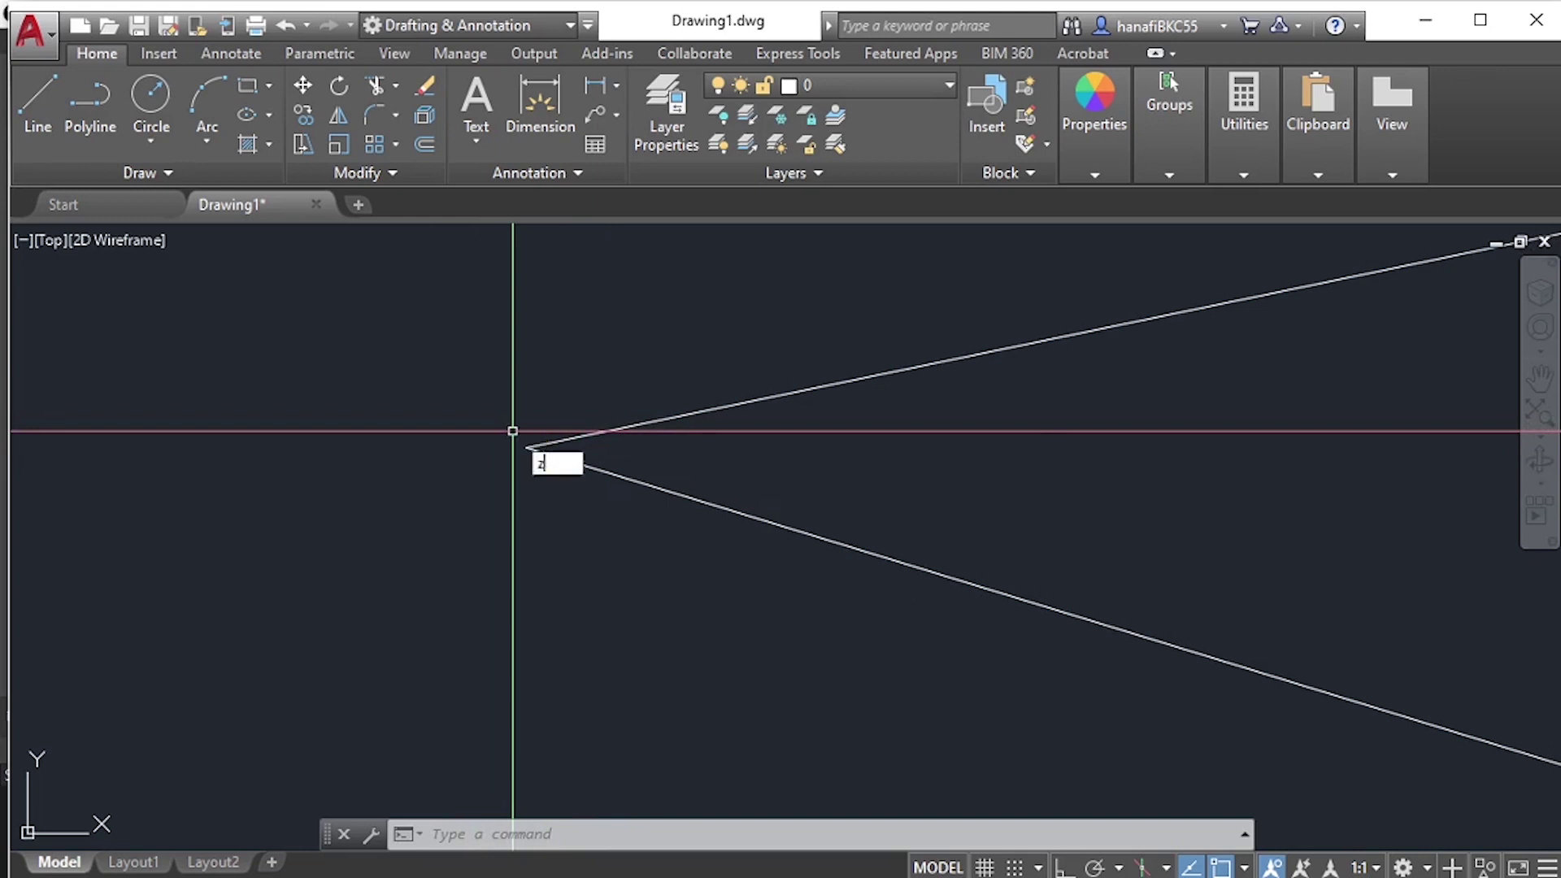
pyautogui.press('Return')
pyautogui.click(510, 432)
pyautogui.click(550, 456)
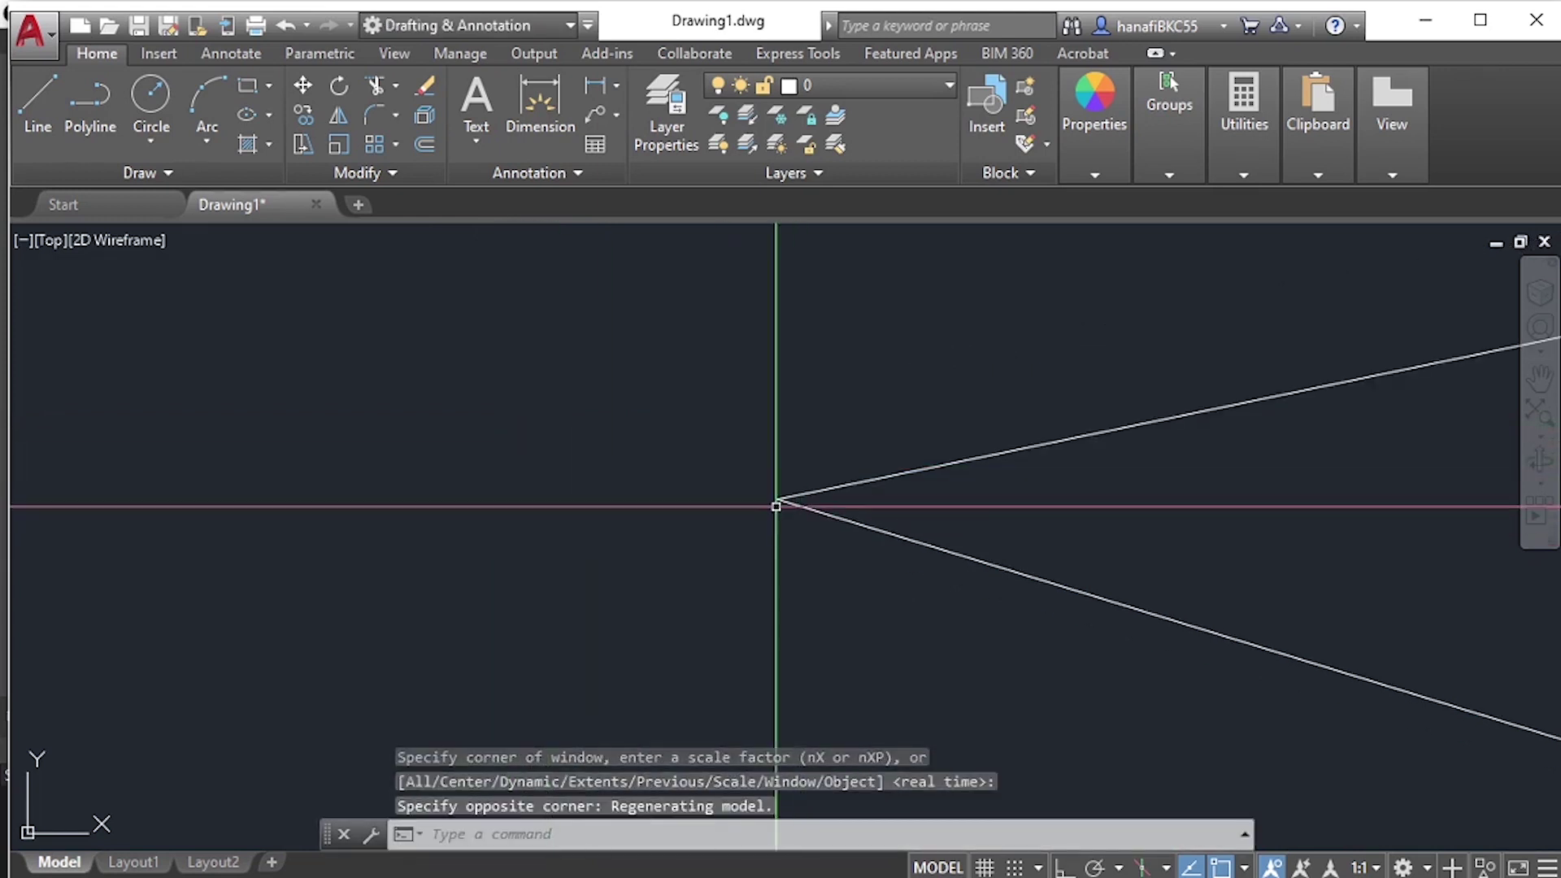
pyautogui.write('z')
pyautogui.press('Return')
pyautogui.write('a')
pyautogui.press('Return')
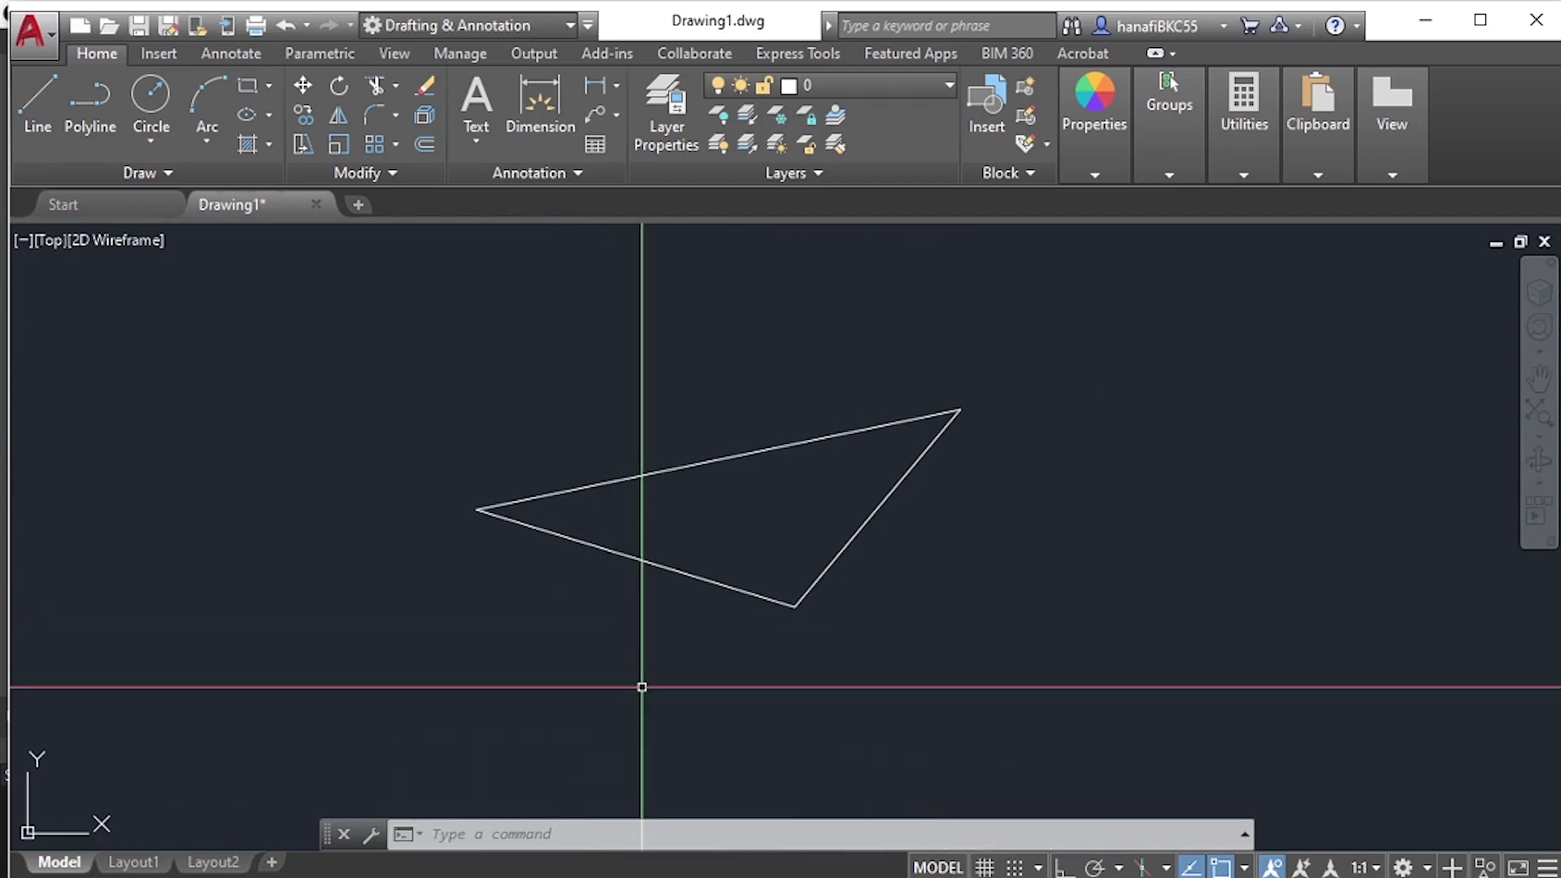
# Draw two connected lines from the triangle's left corner to a free point above it and on to the midpoint of the upper side.
pyautogui.write('l')
pyautogui.press('Return')
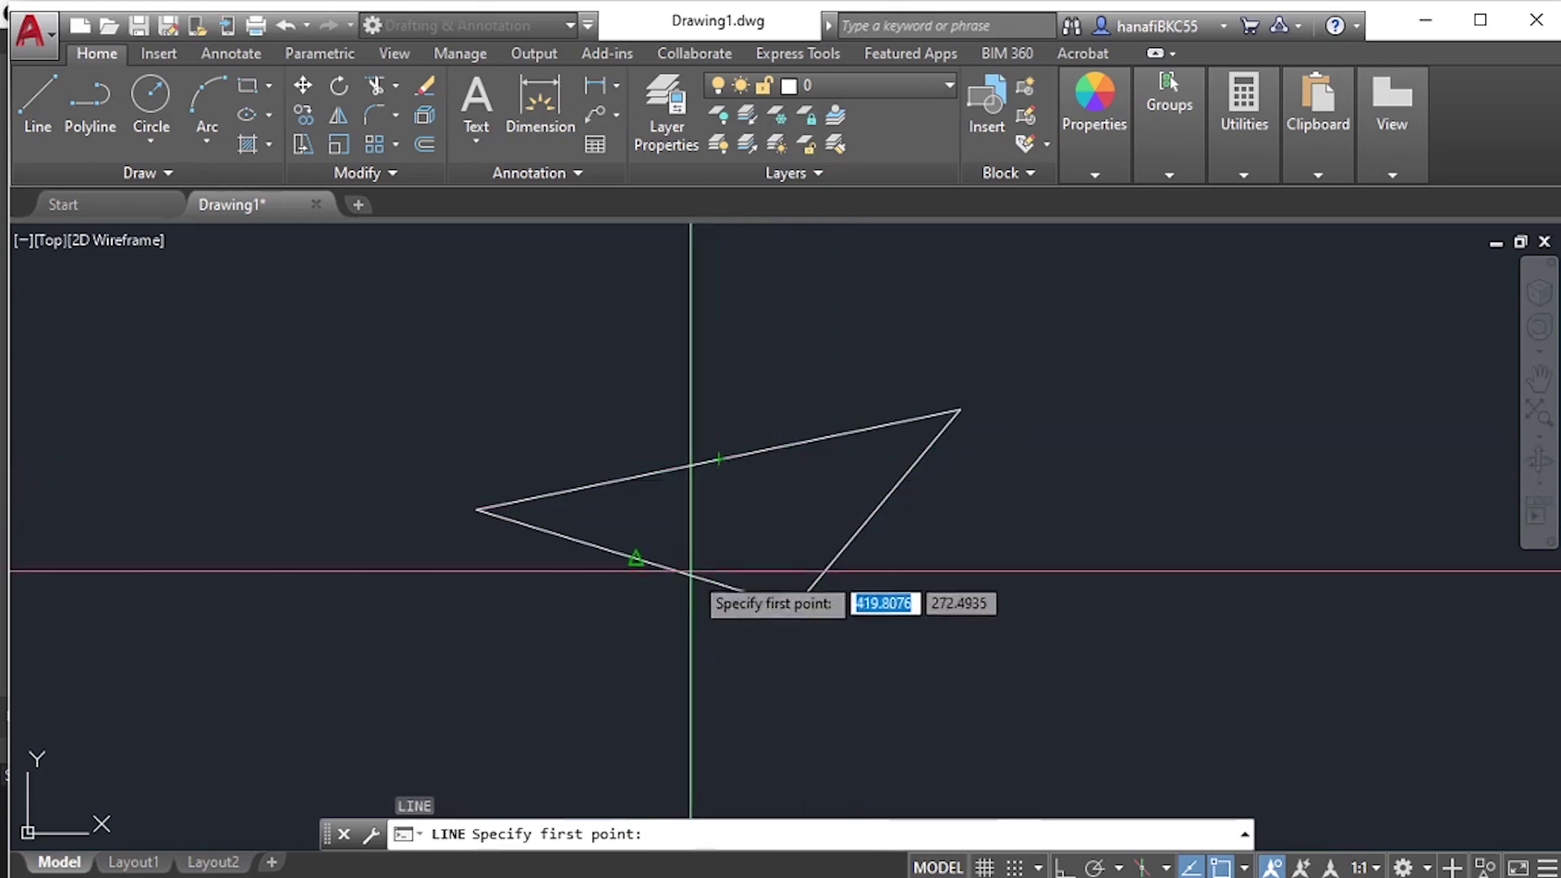
pyautogui.click(477, 510)
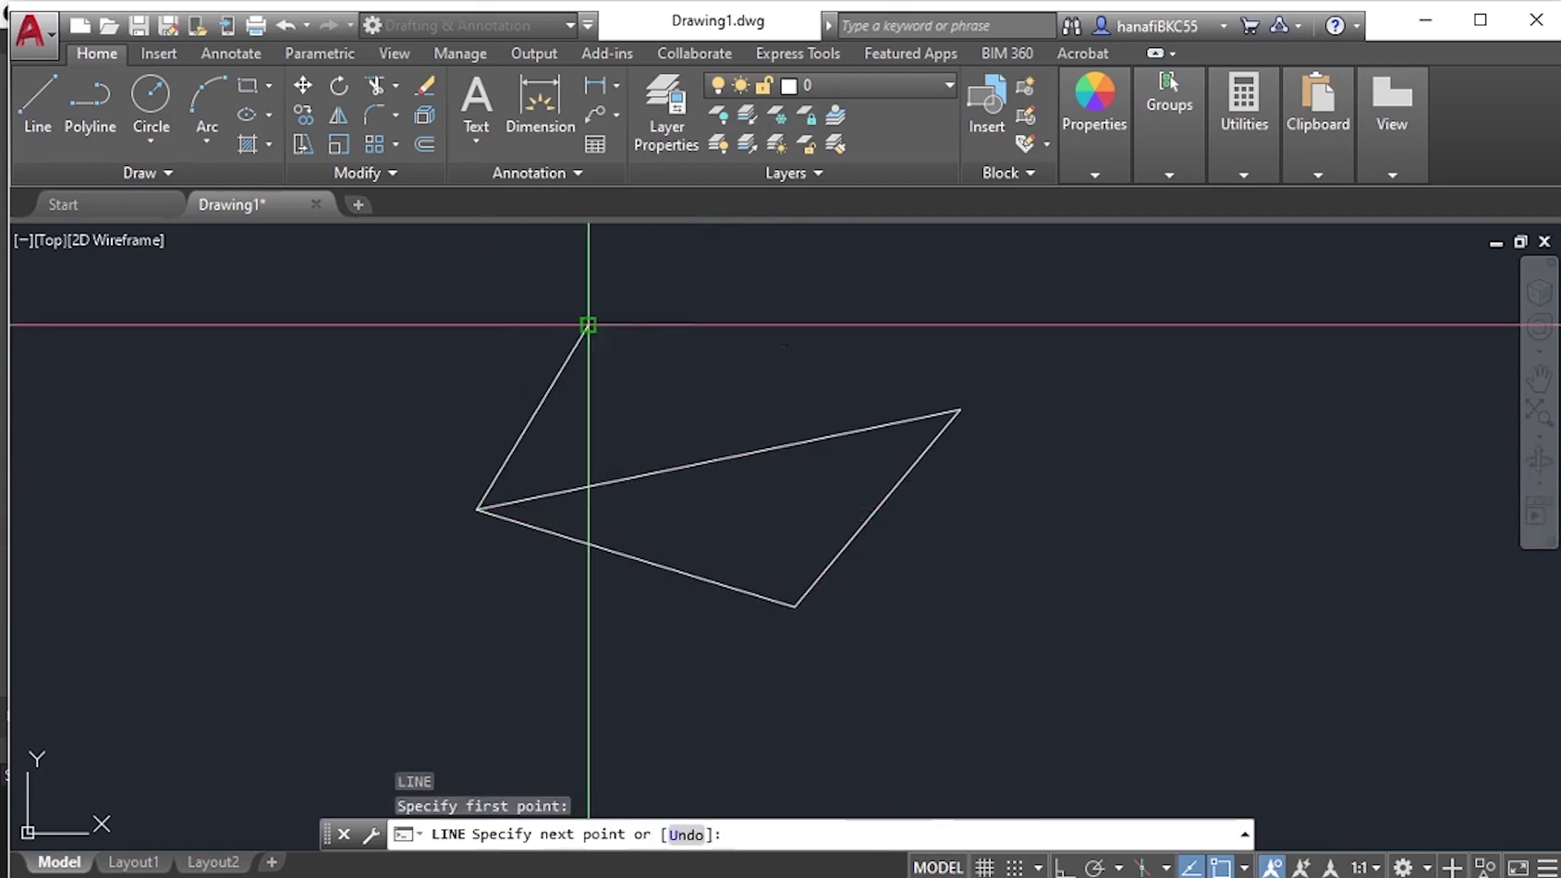
pyautogui.click(588, 325)
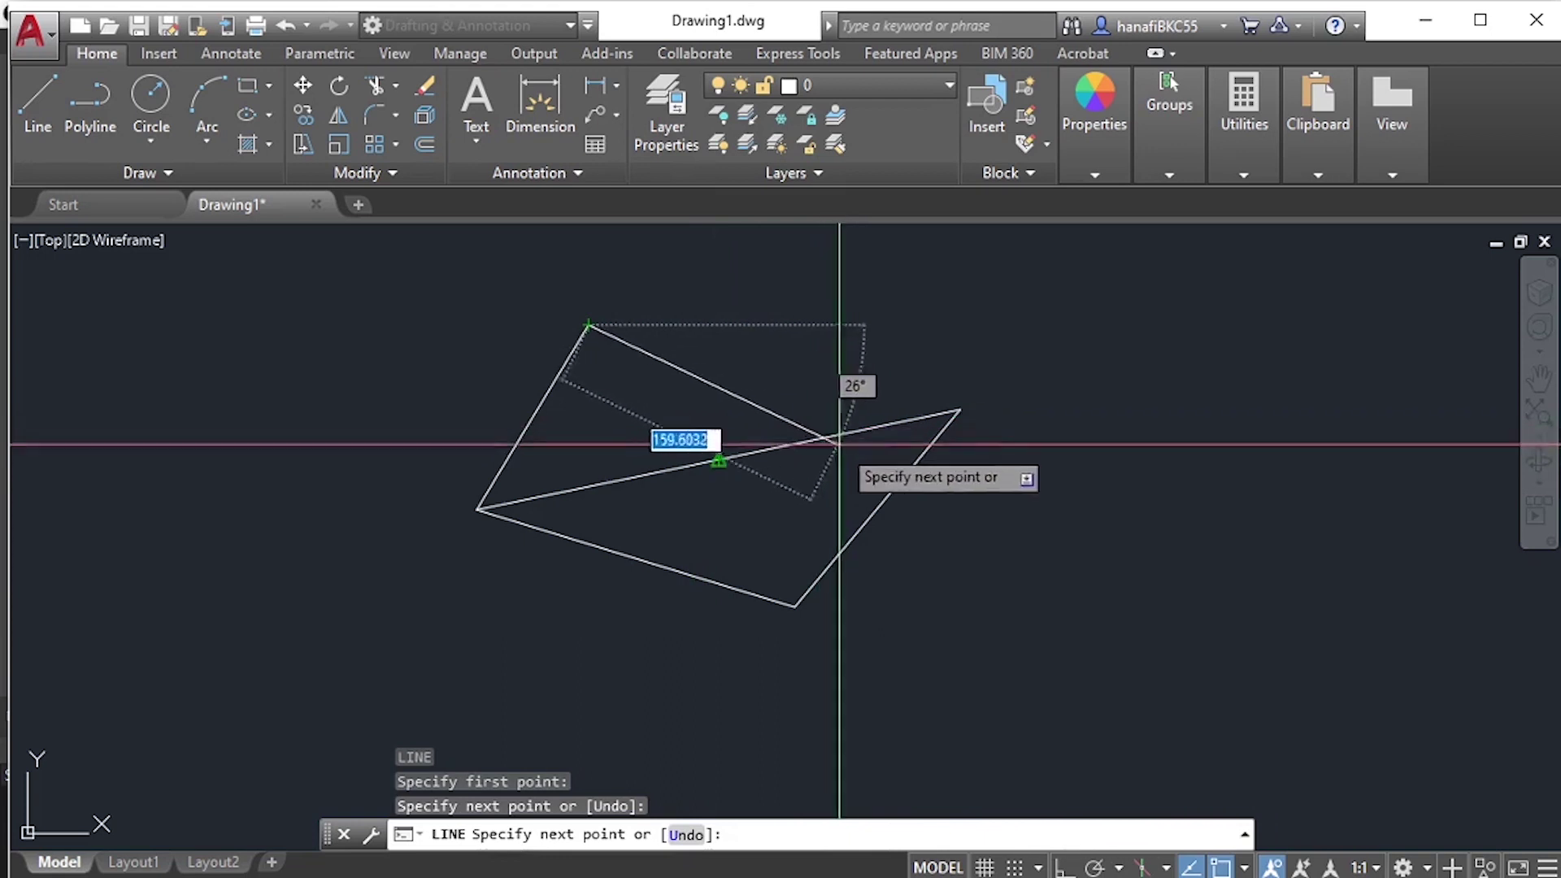
pyautogui.click(718, 460)
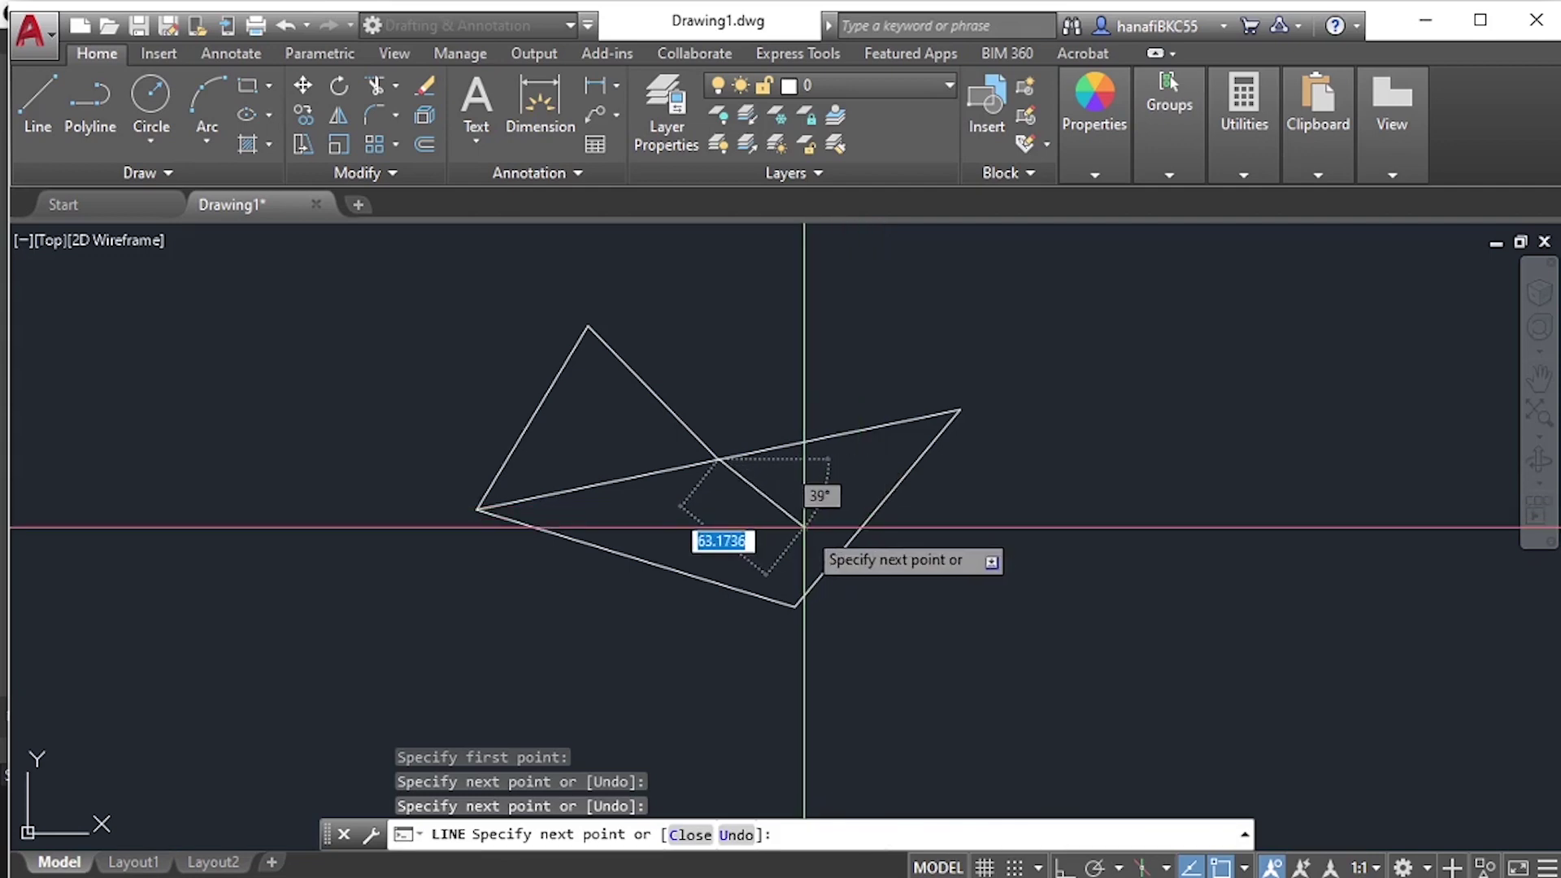
# Toggle object snap off and back on, and continue the line to the midpoint of the triangle's right side.
pyautogui.scroll(2, 804, 527)
pyautogui.press('F3')
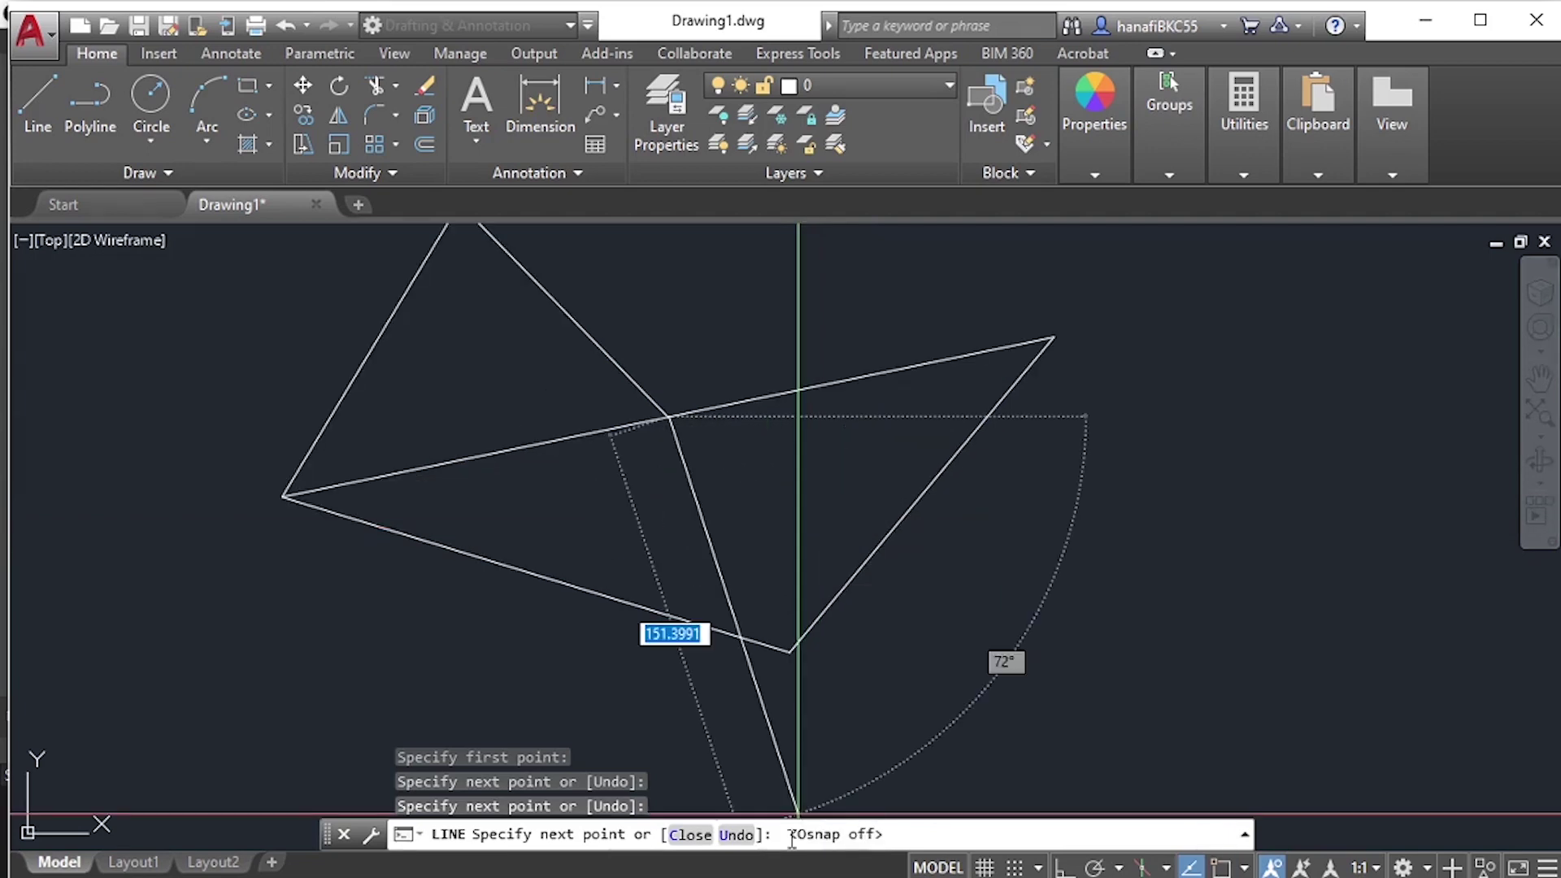
pyautogui.moveTo(864, 690); pyautogui.dragTo(899, 759, button='middle')
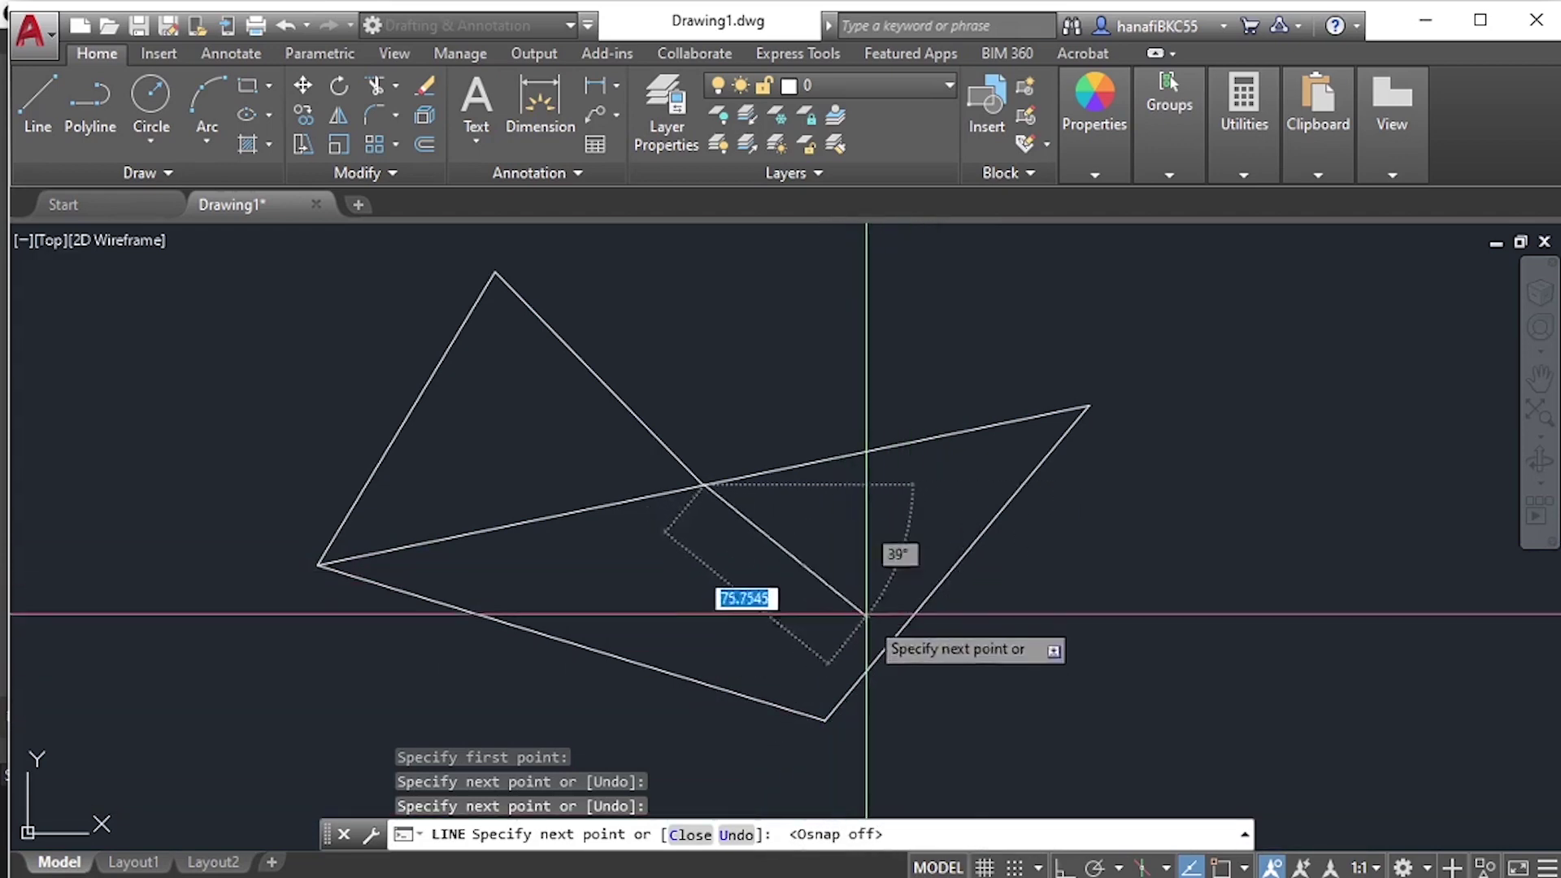
pyautogui.press('F3')
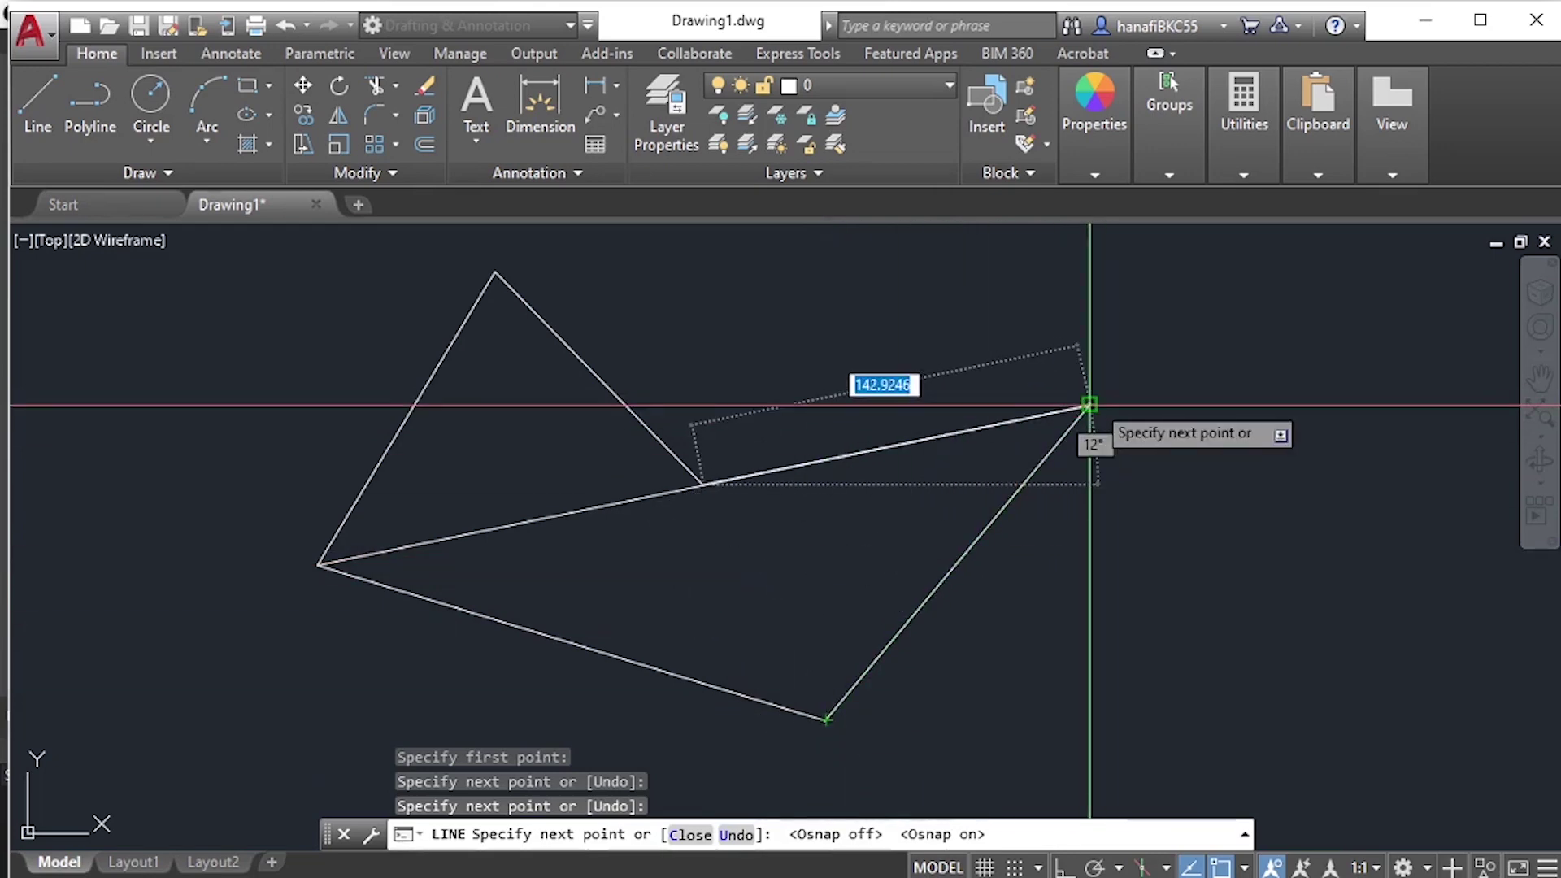
pyautogui.click(958, 562)
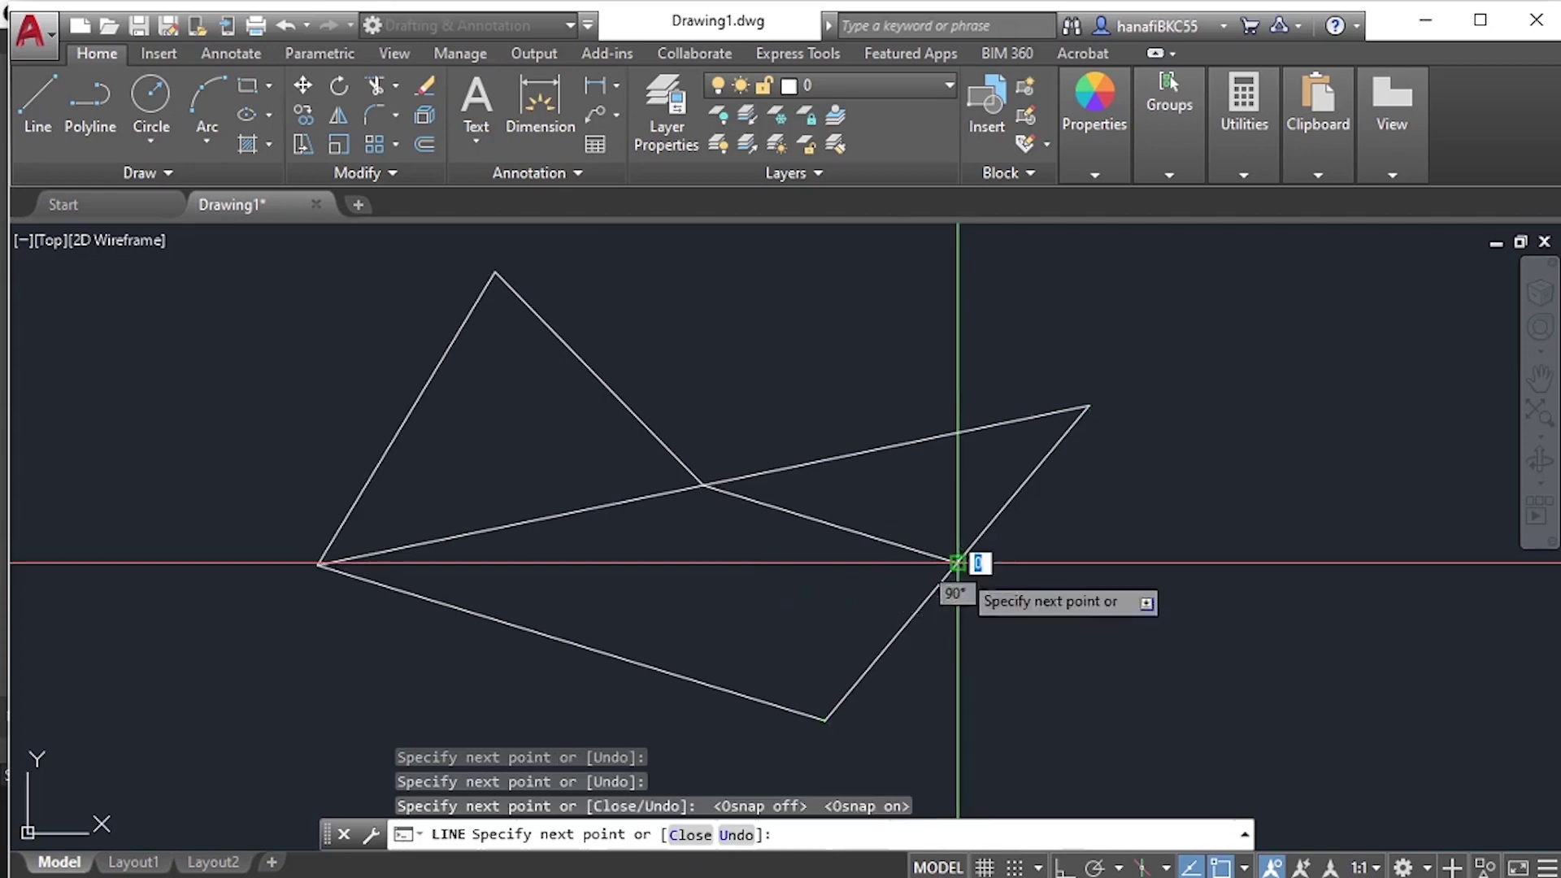
# End the line, consult the function-key slides in Acrobat, and return to AutoCAD to examine the grid around the small figure near the origin.
pyautogui.press('Escape')
pyautogui.scroll(-4, 768, 644)
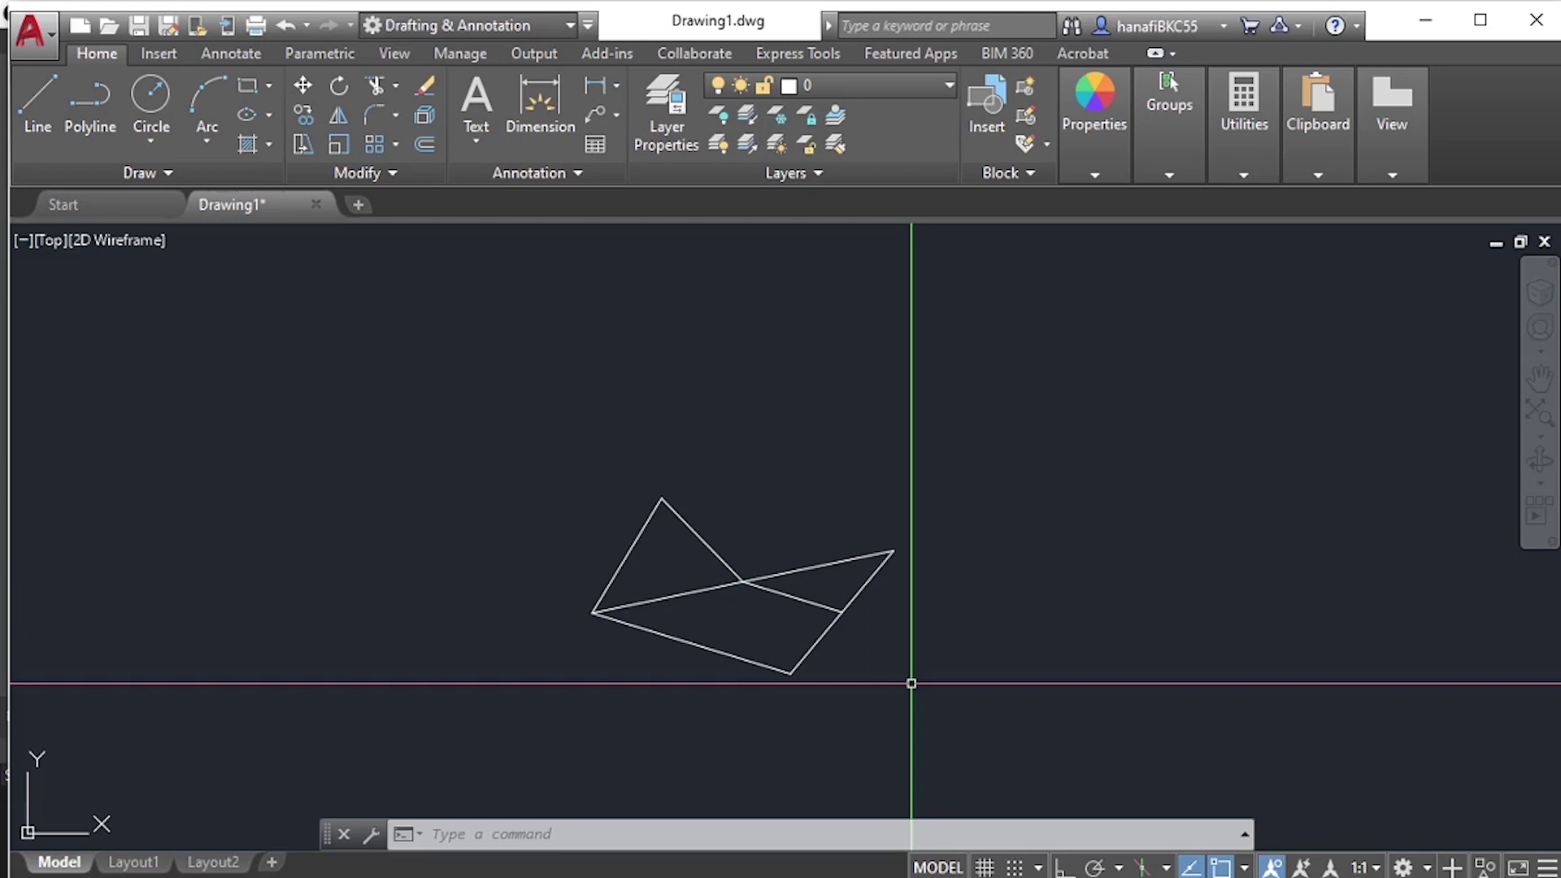
pyautogui.hotkey('alt', 'Tab')
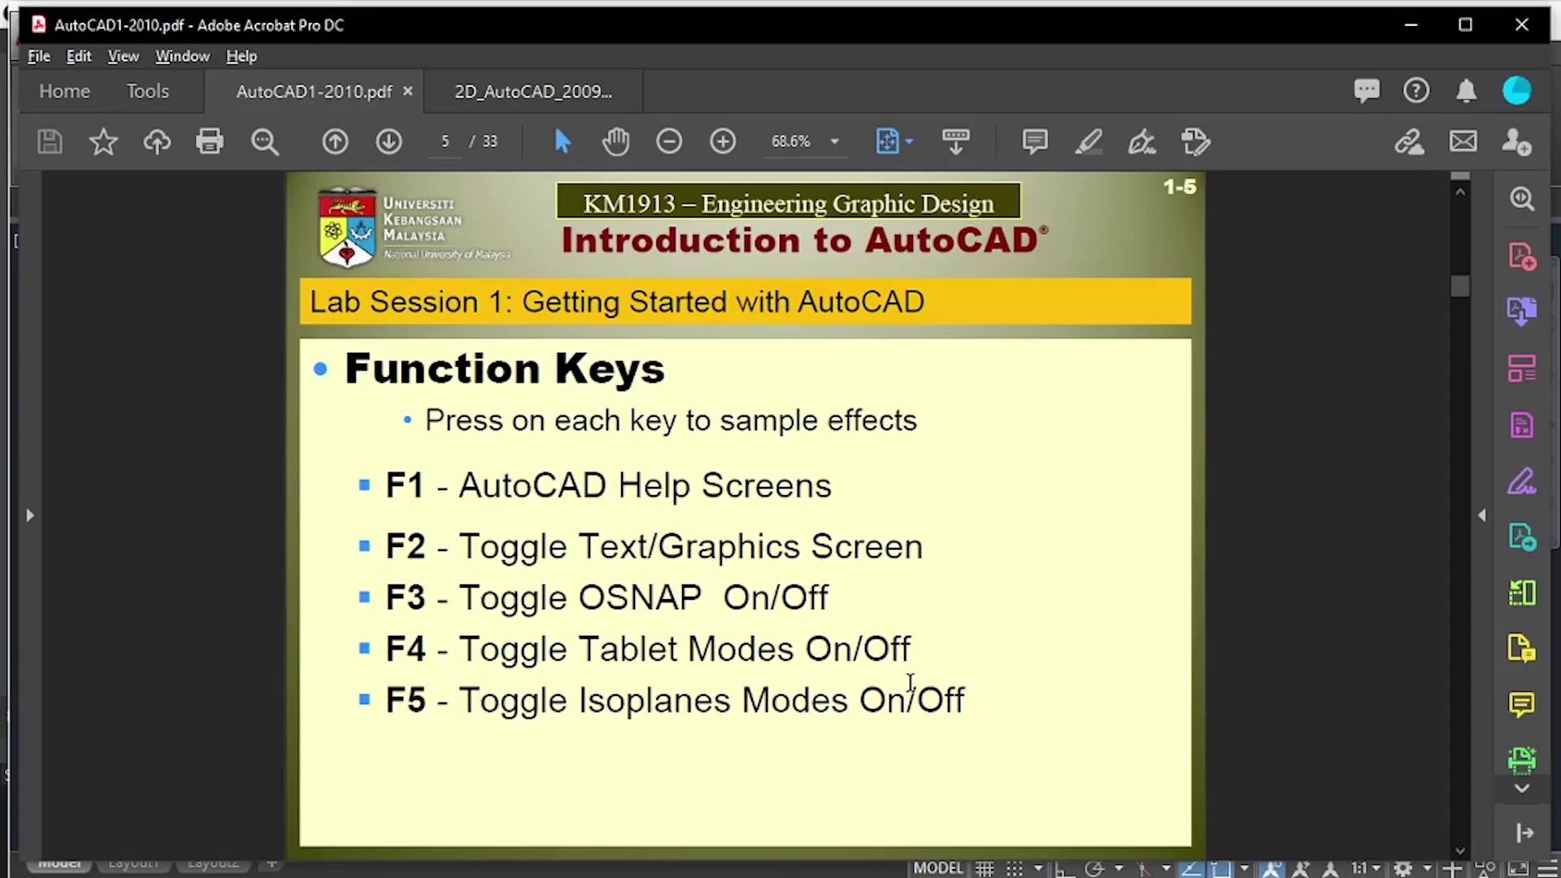
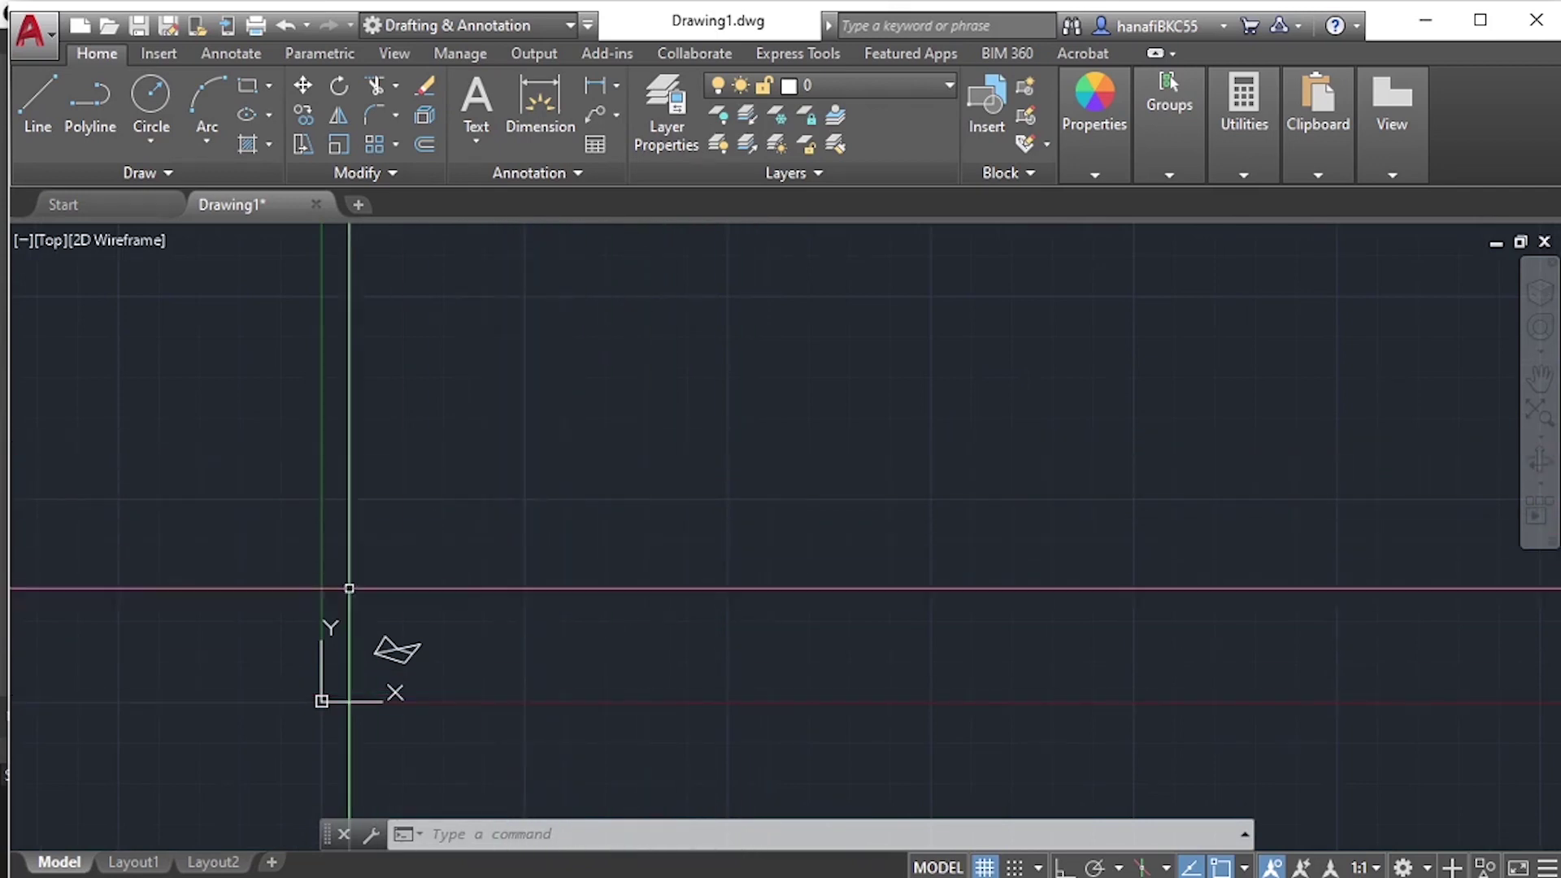
pyautogui.scroll(-2, 709, 588)
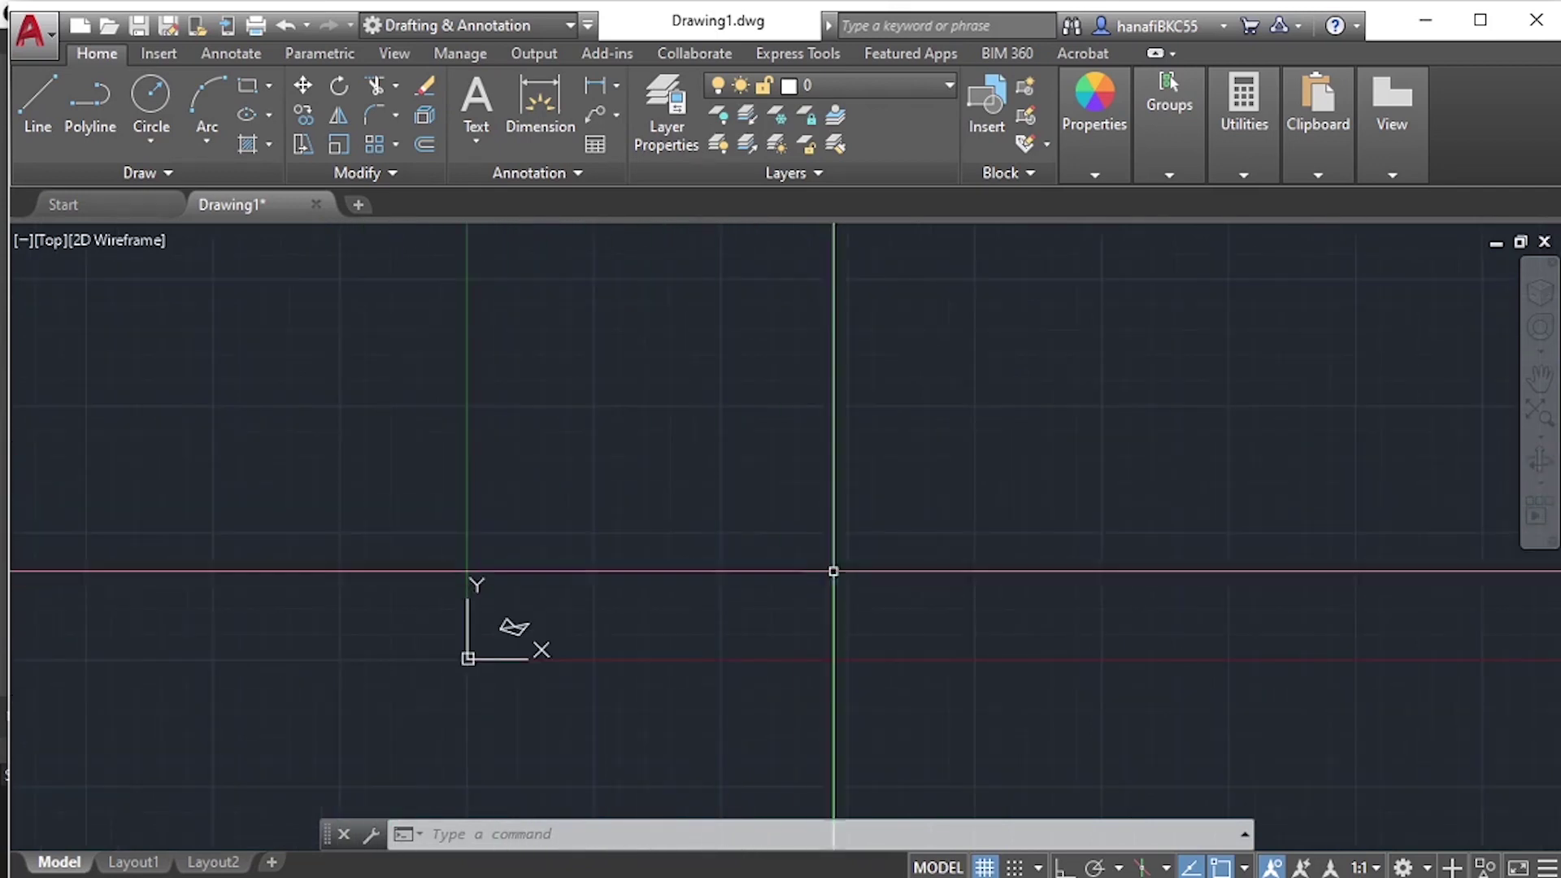
pyautogui.moveTo(828, 569); pyautogui.dragTo(650, 632, button='middle')
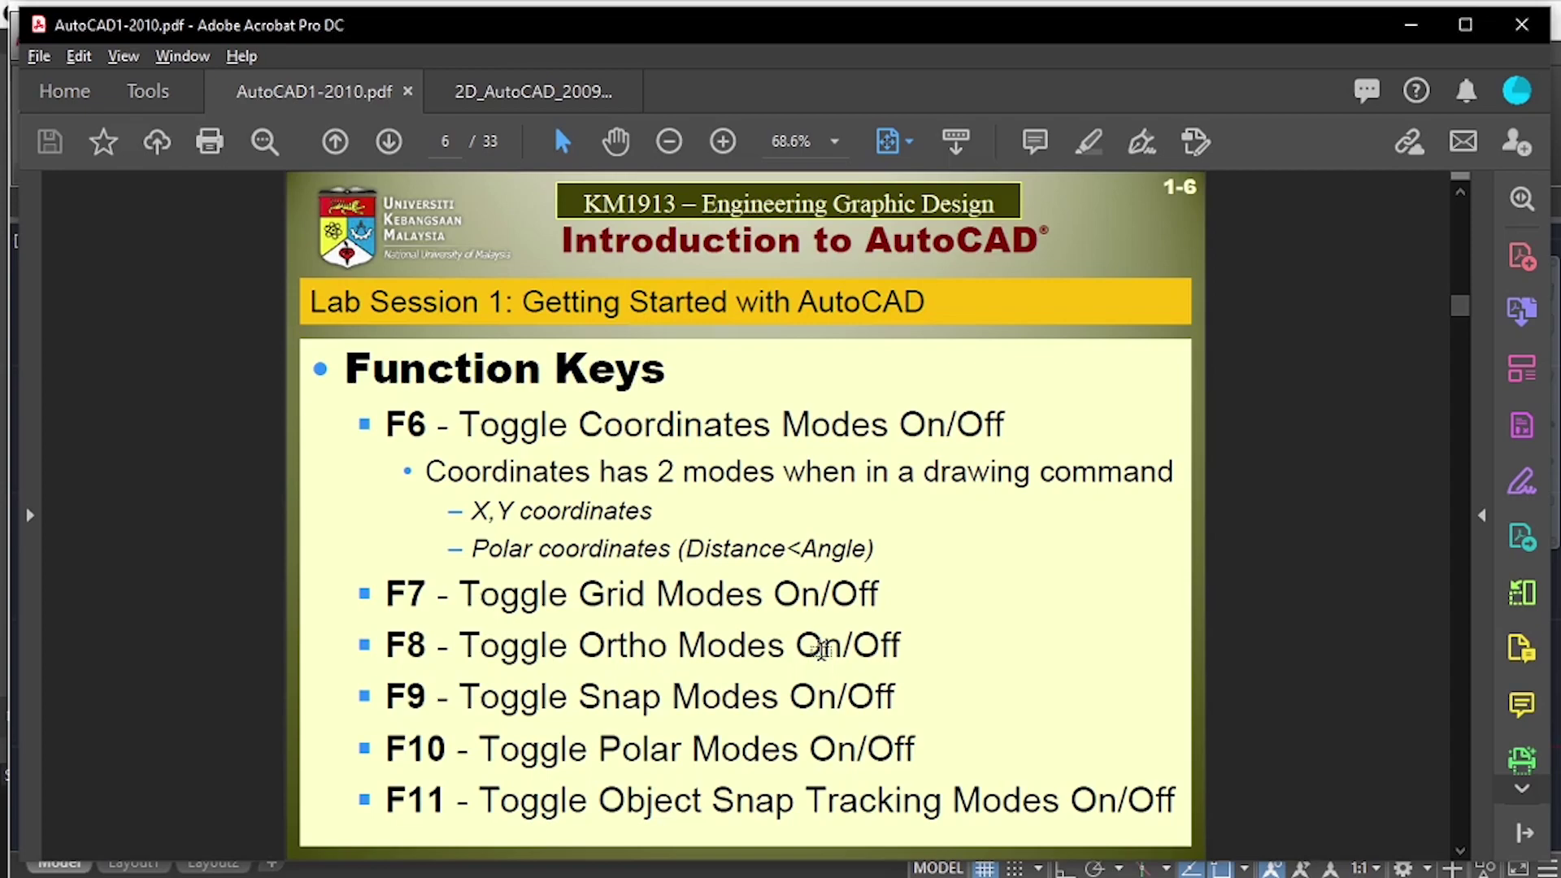
pyautogui.hotkey('alt', 'Tab')
pyautogui.hotkey('alt', 'Tab')
pyautogui.hotkey('alt', 'Tab')
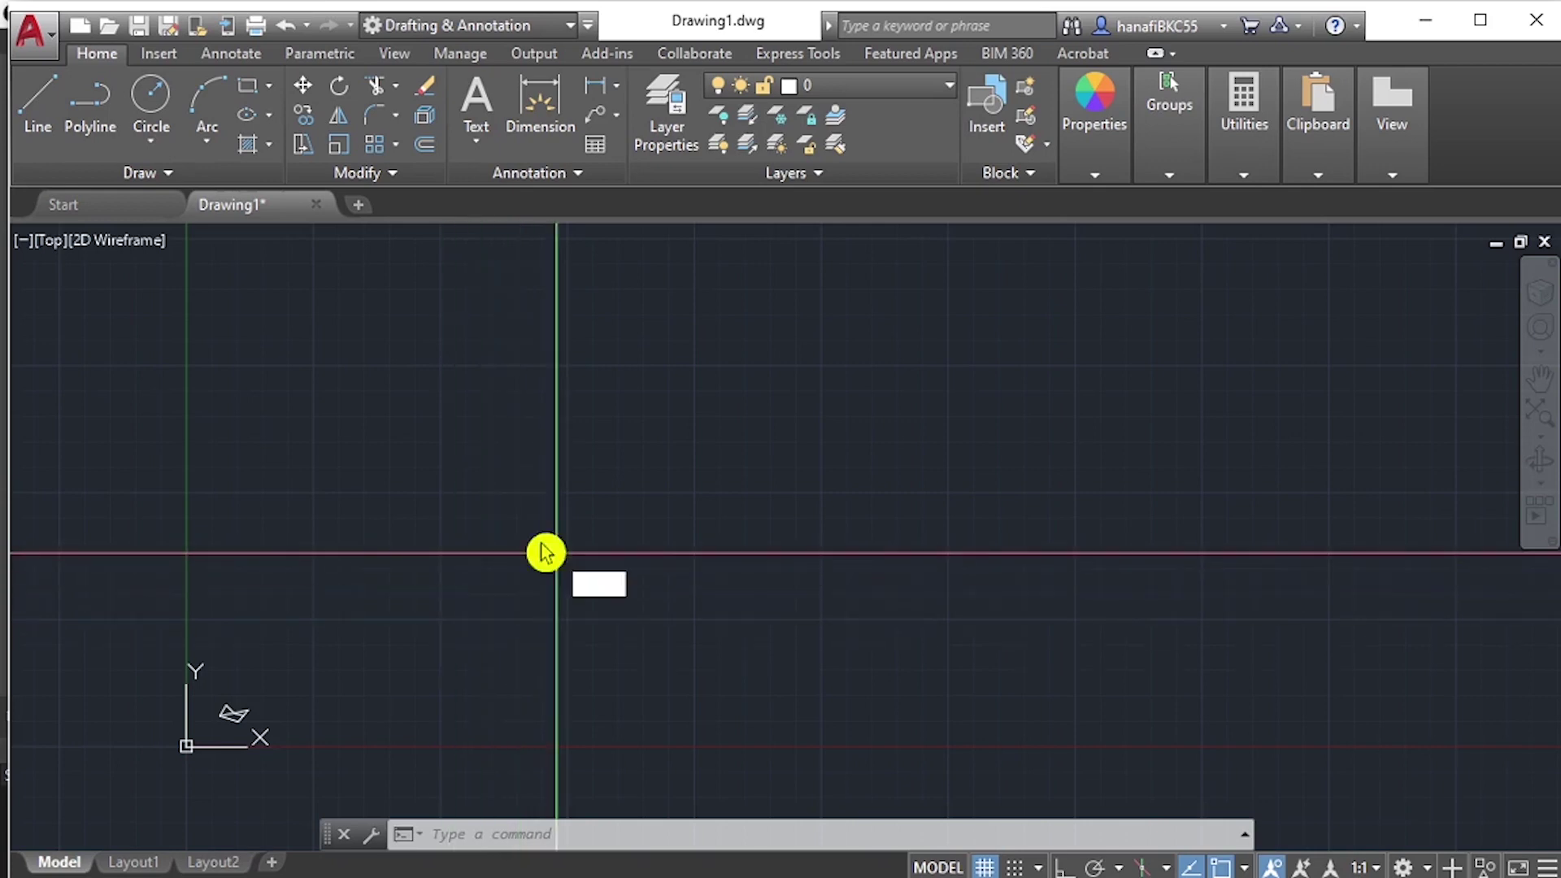
# Start a line in the empty area above and right of the small figure, toggling ortho mode on and off for its first segment.
pyautogui.write('l')
pyautogui.press('Return')
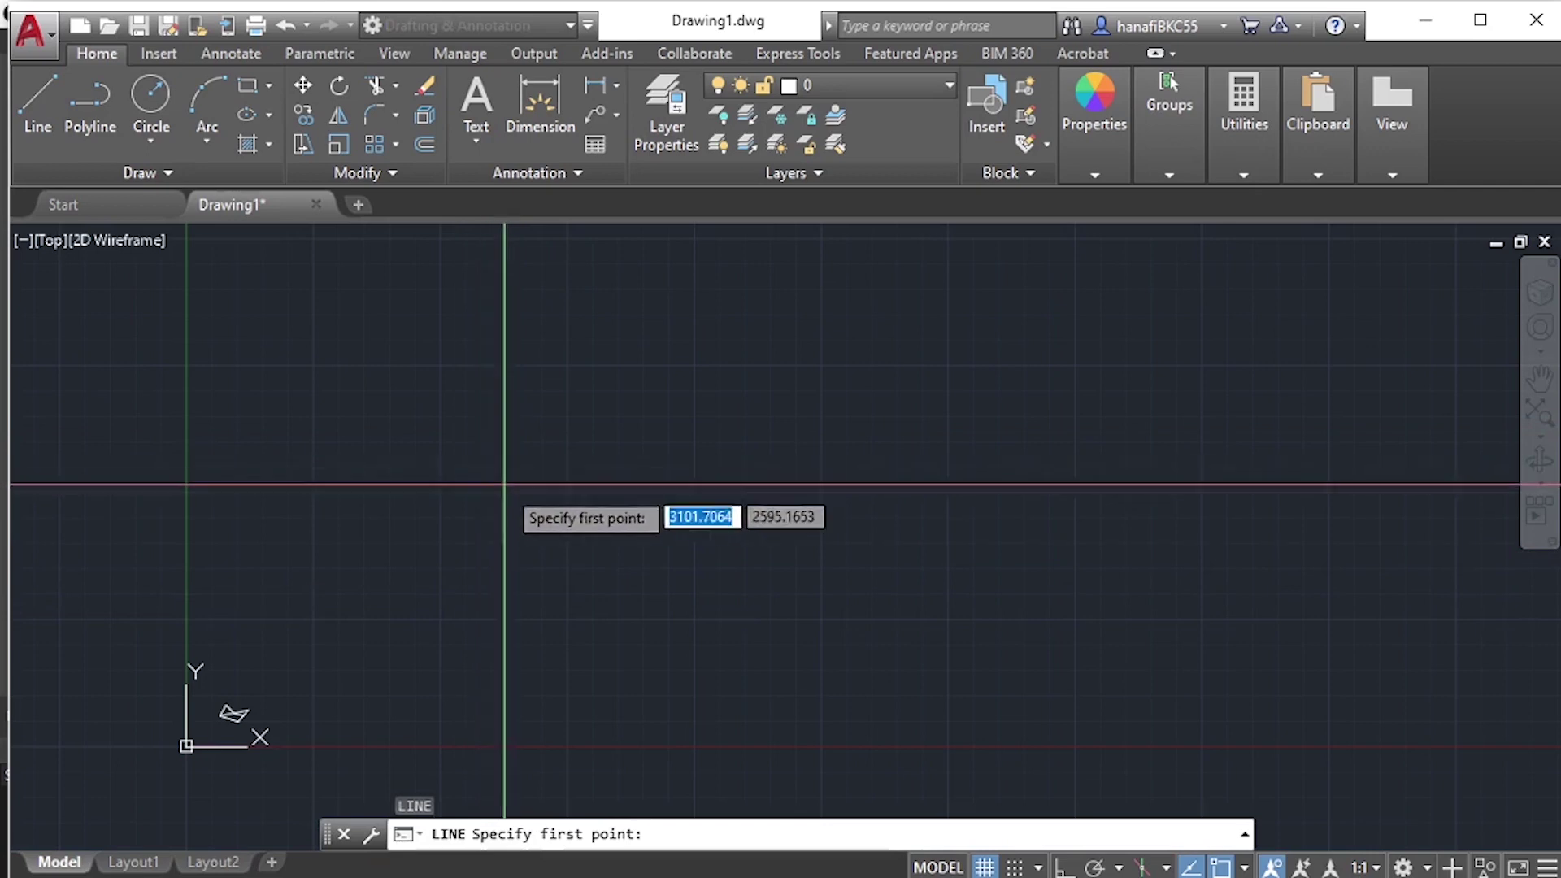
pyautogui.click(494, 451)
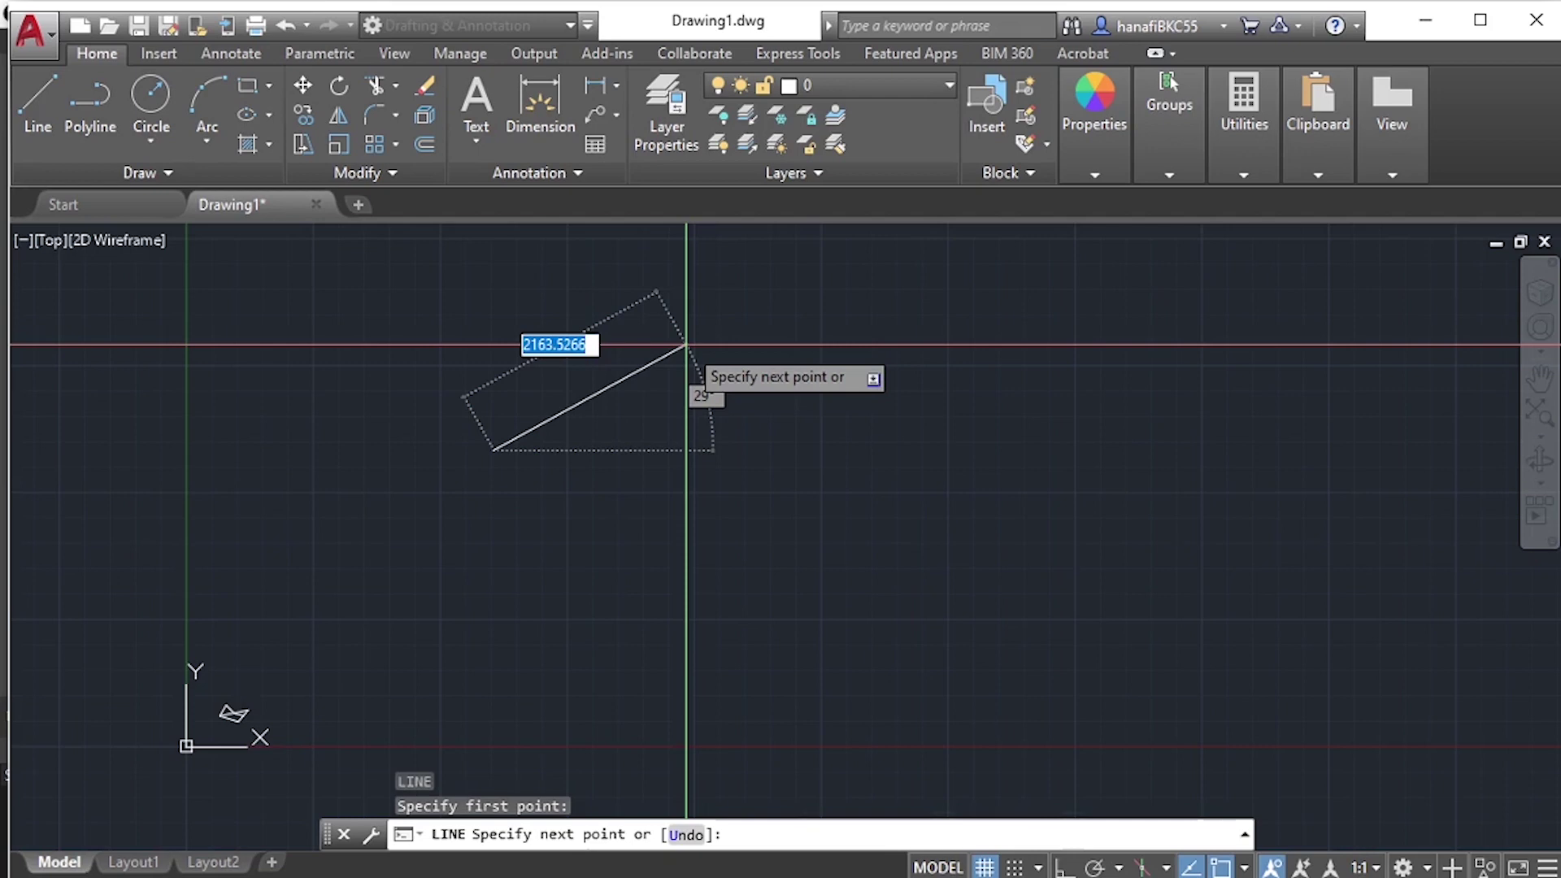
pyautogui.press('F8')
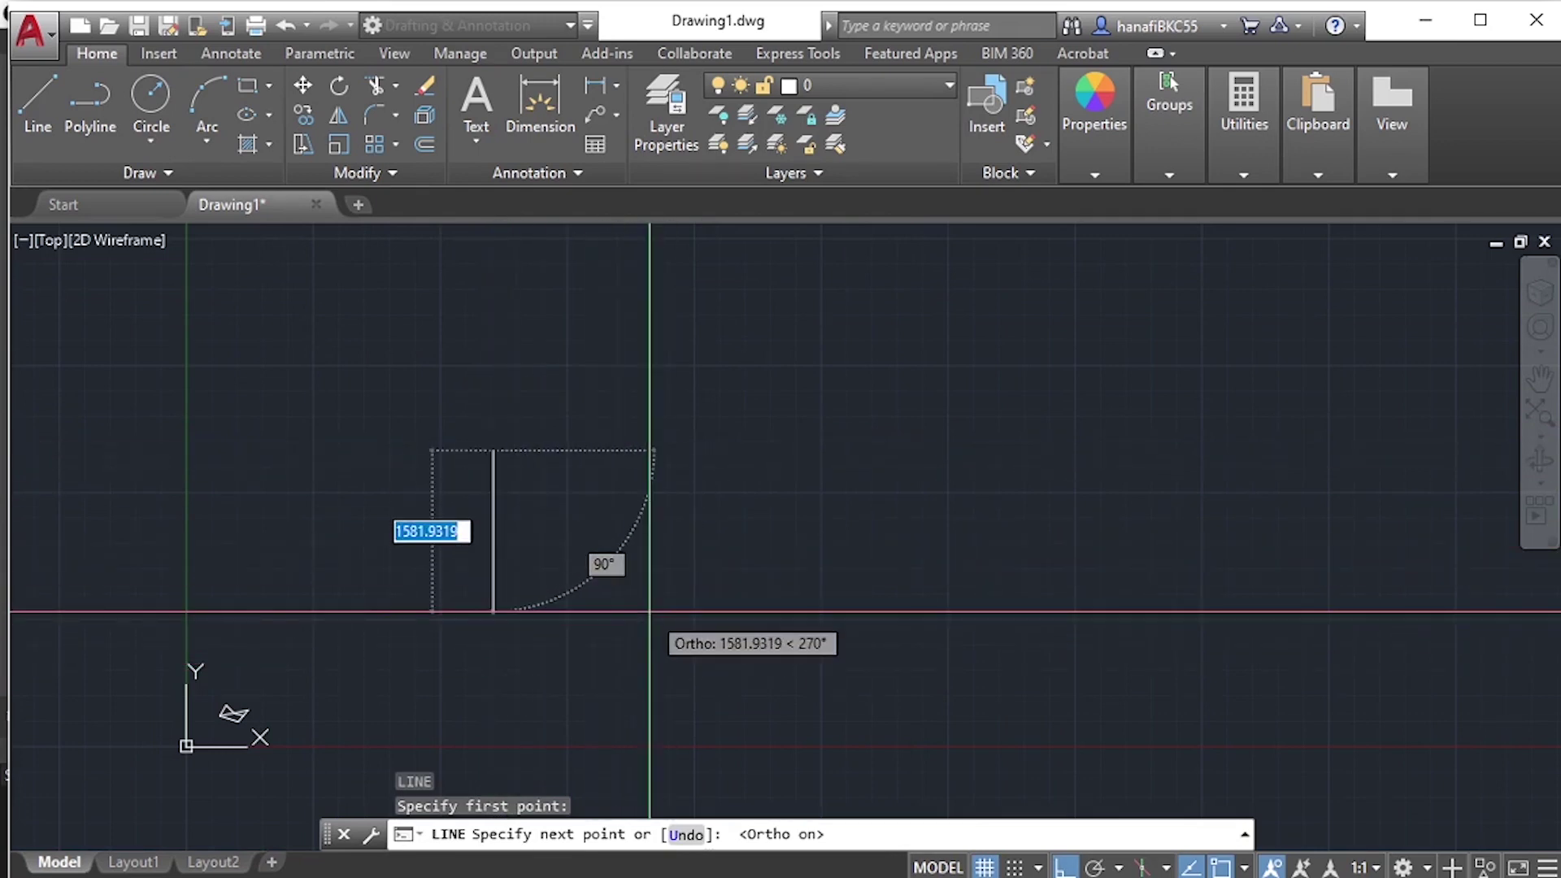
pyautogui.press('F8')
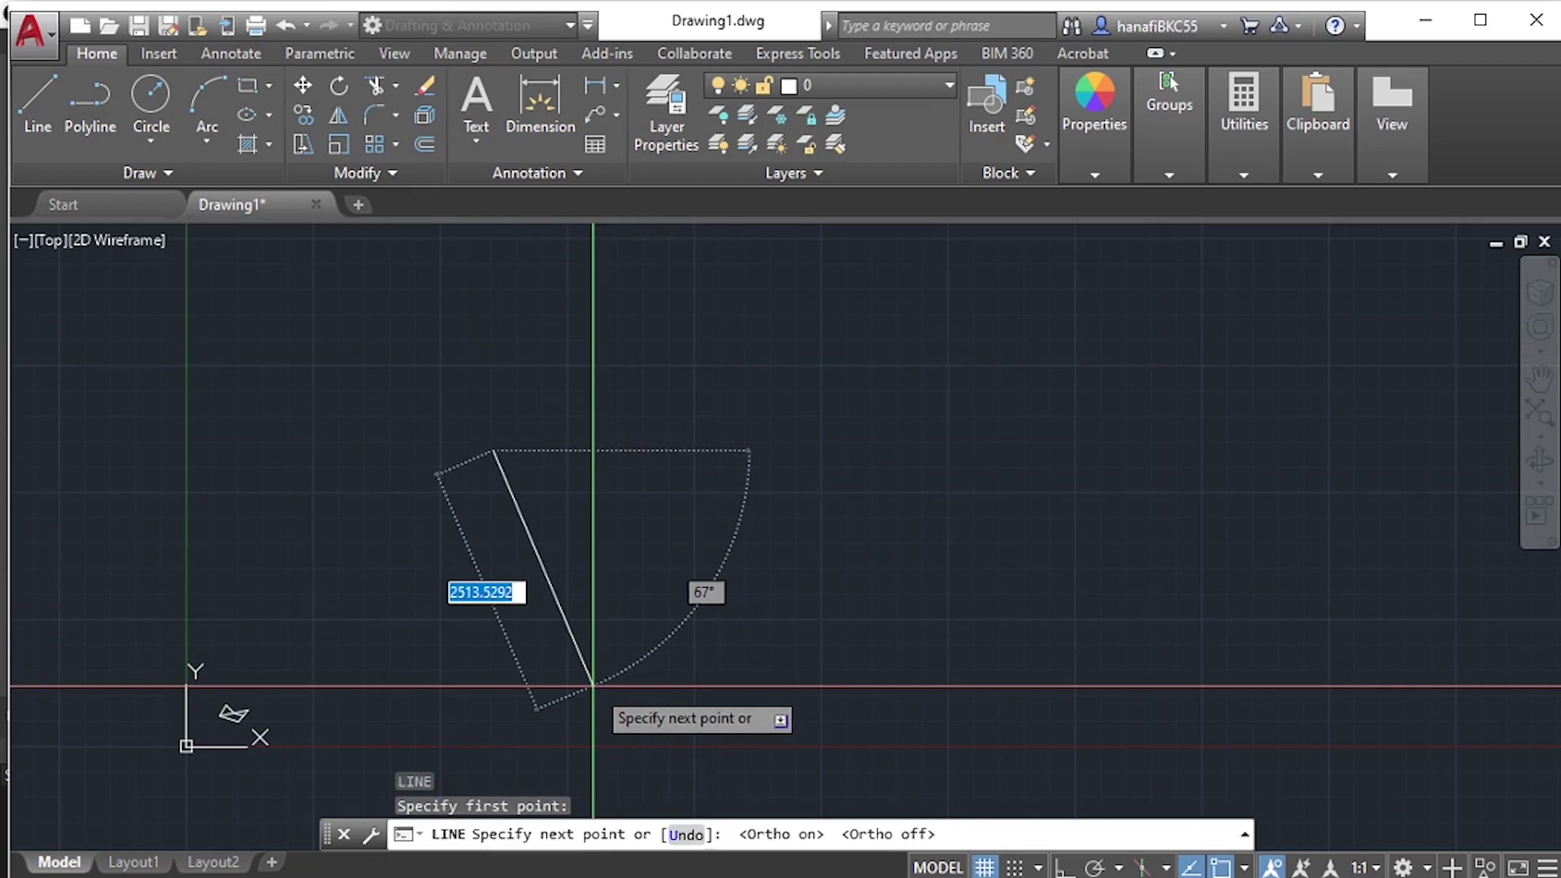
# Draw four connected slanted segments with ortho off to form a zigzag running down, up, down and up.
pyautogui.click(717, 649)
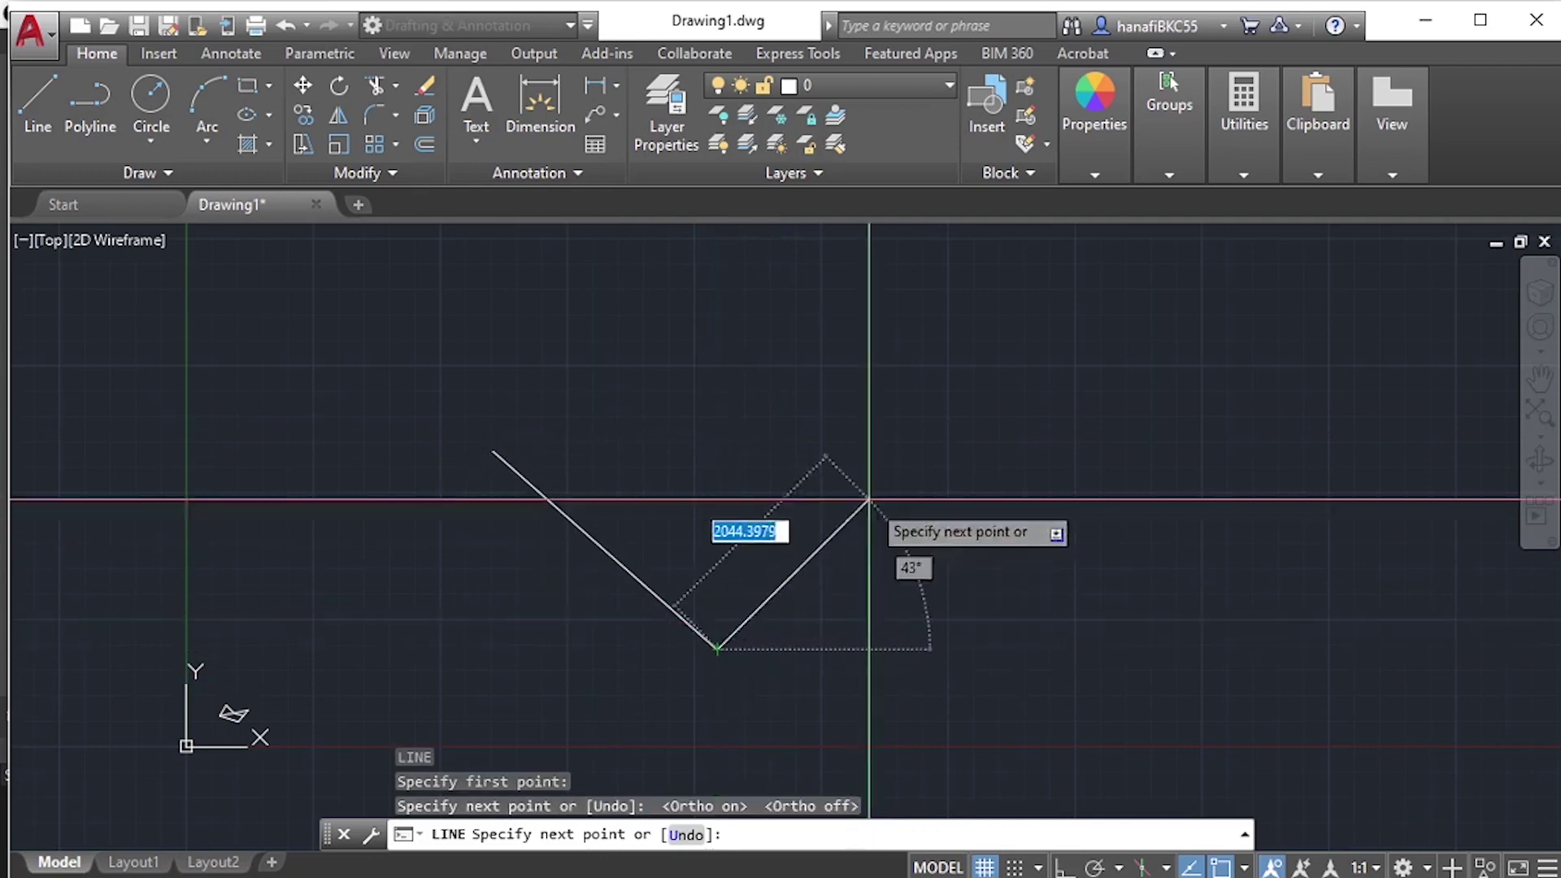
pyautogui.click(1058, 379)
pyautogui.click(1194, 555)
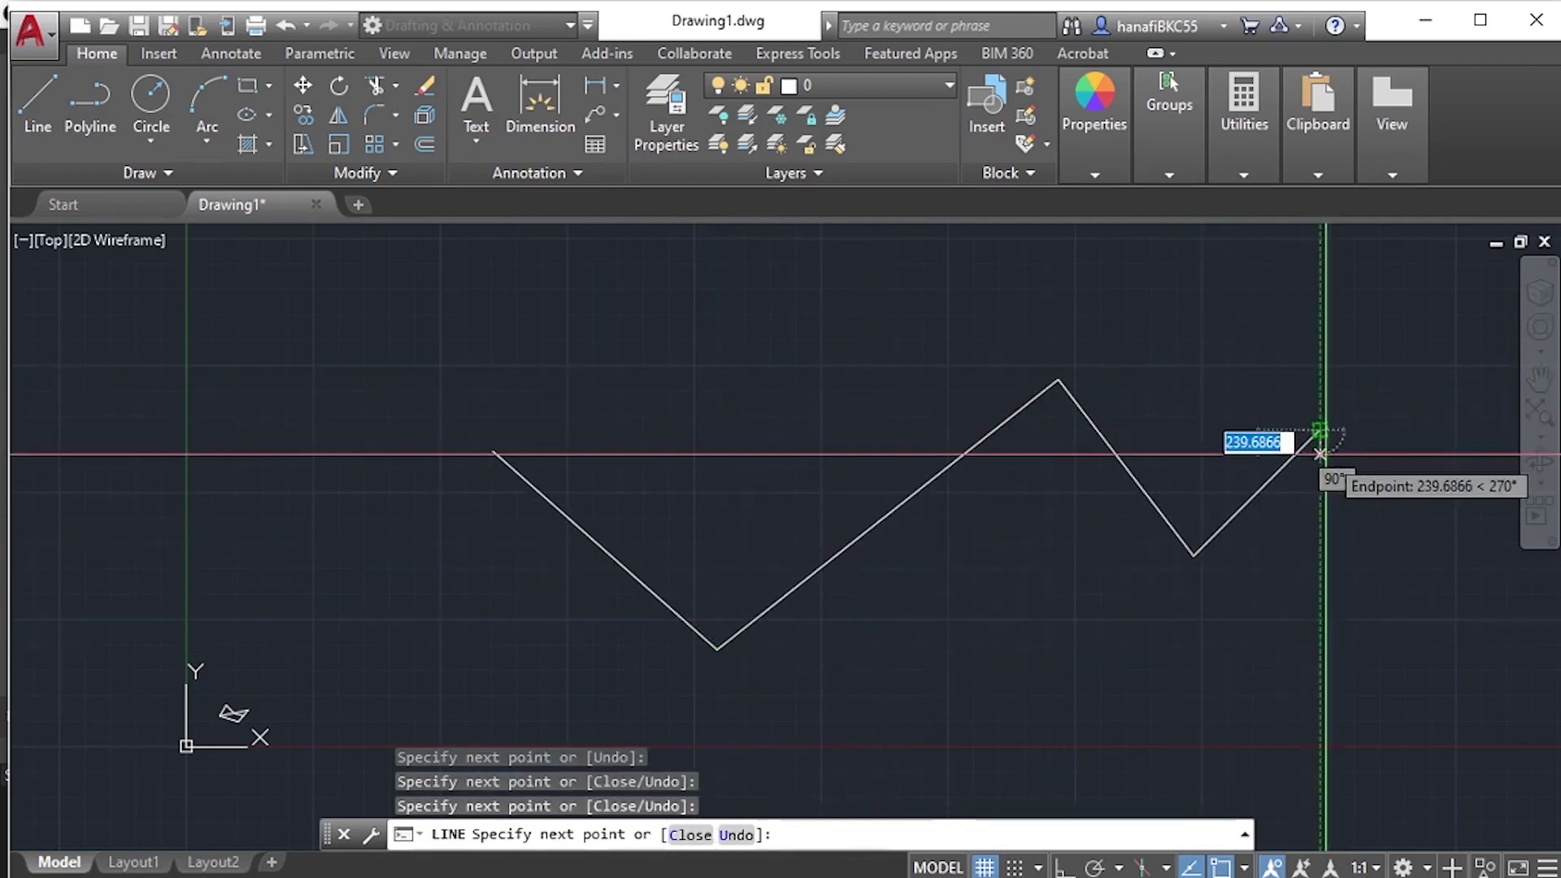
pyautogui.click(1320, 430)
# Turn ortho on and continue from the zigzag's end with eight alternating horizontal and vertical segments that form a stepped outline.
pyautogui.moveTo(1321, 431); pyautogui.dragTo(1094, 380, button='middle')
pyautogui.moveTo(1214, 459)
pyautogui.mouseDown(button='middle')
pyautogui.moveTo(1077, 488)
pyautogui.moveTo(993, 533)
pyautogui.mouseUp(button='middle')
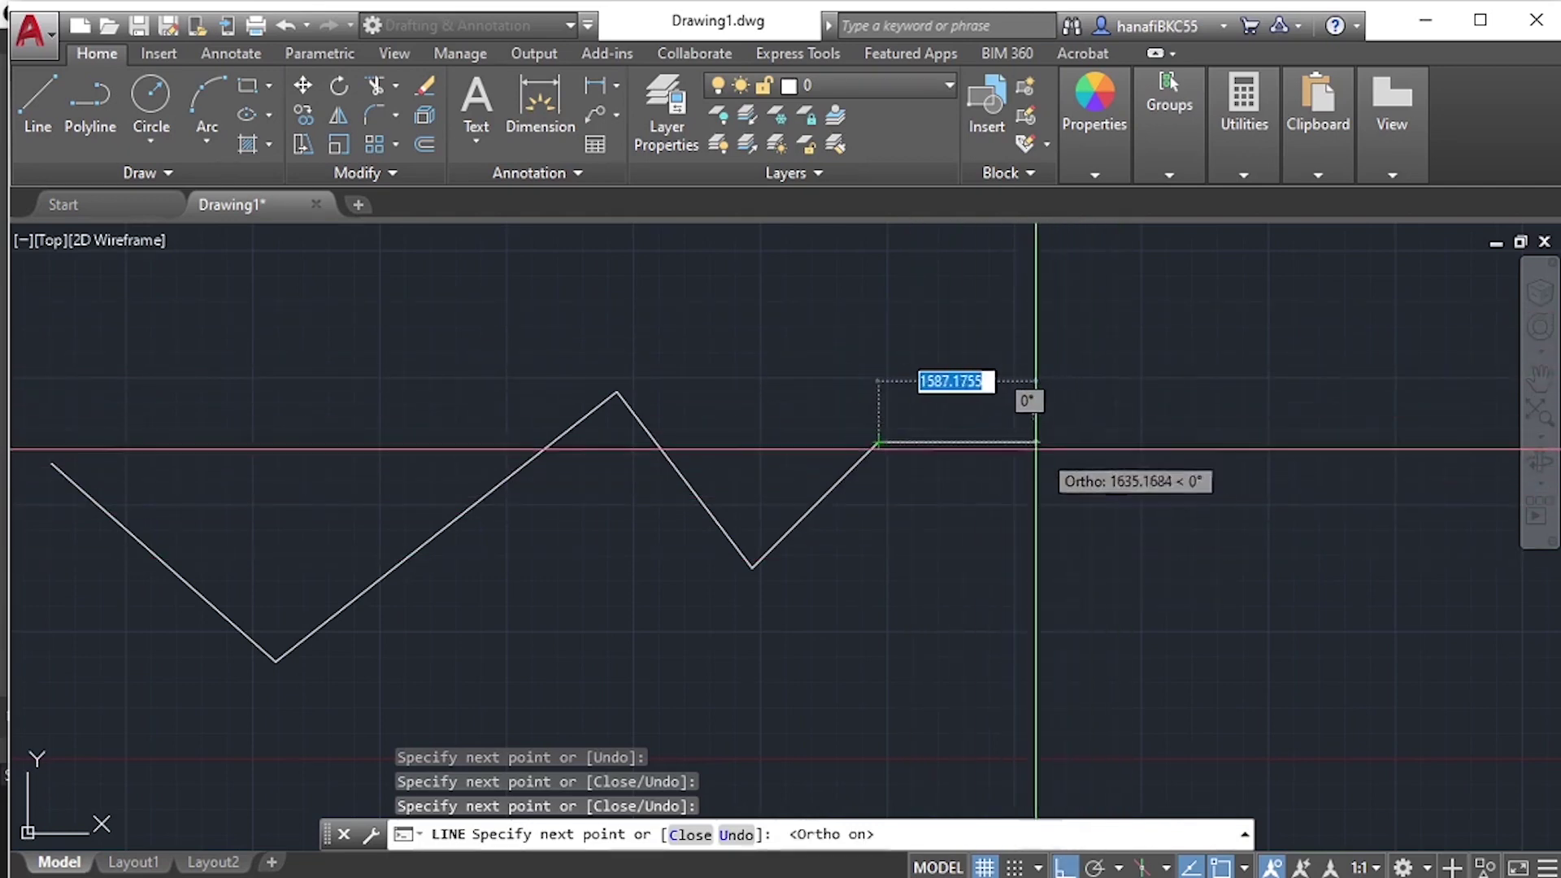
pyautogui.click(1063, 443)
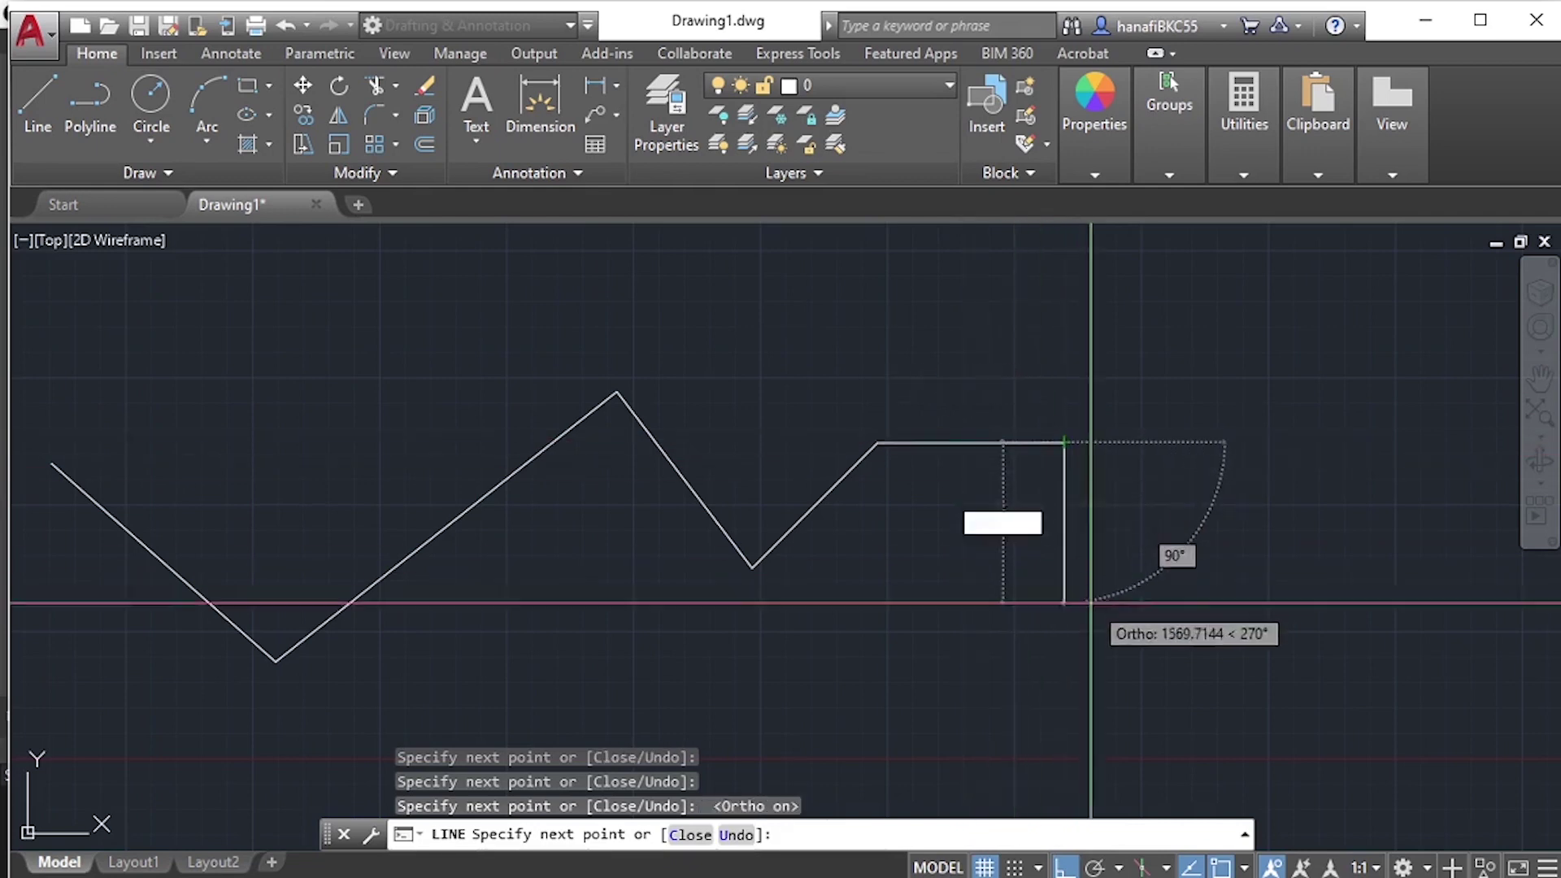
pyautogui.click(1062, 632)
pyautogui.click(1211, 631)
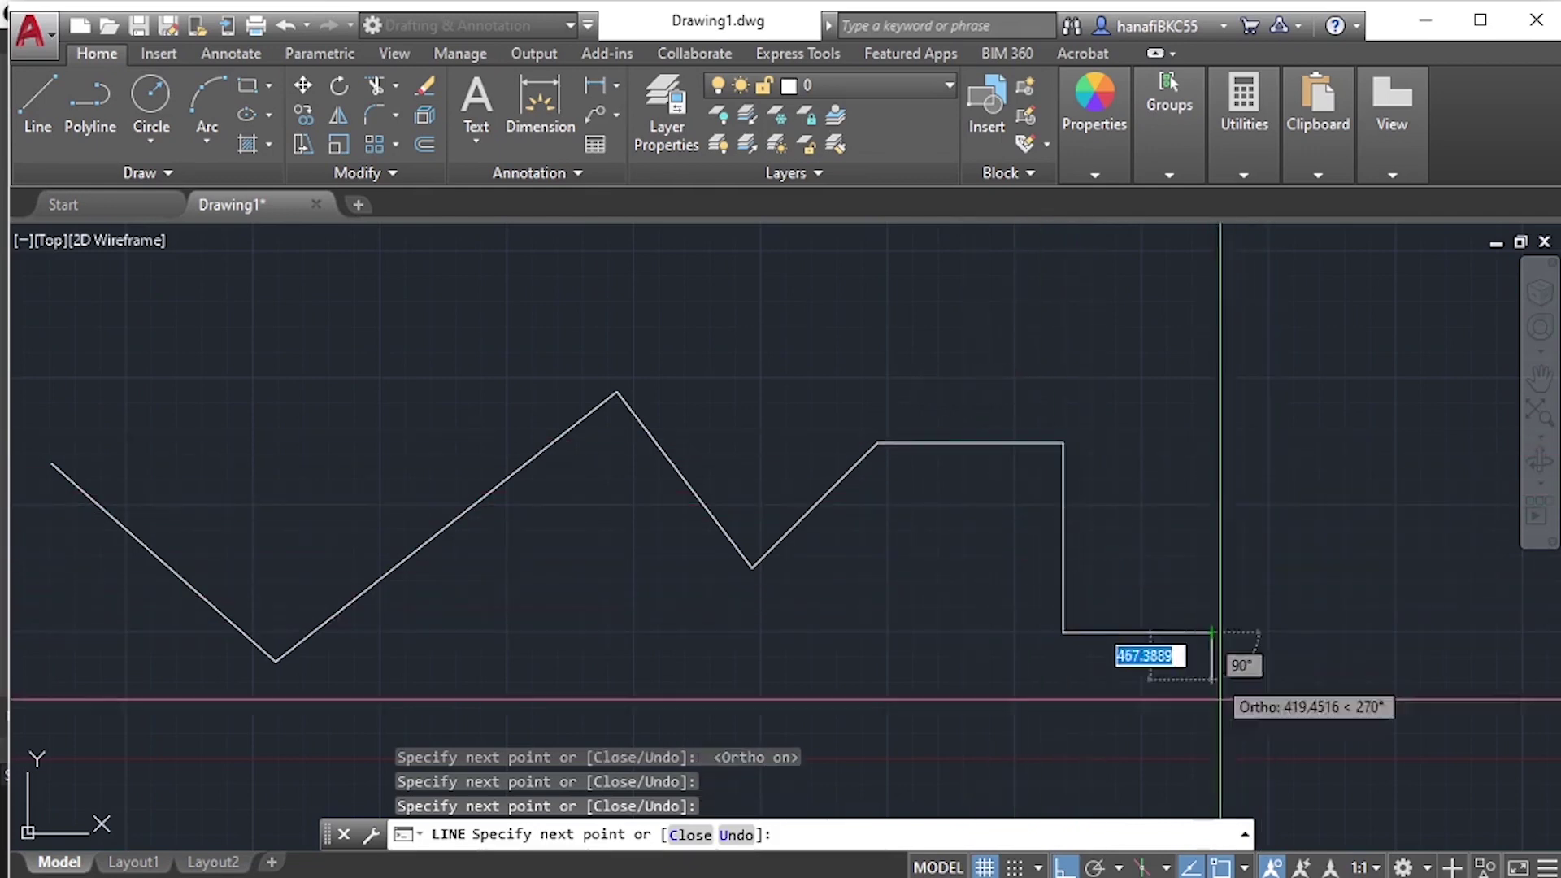
pyautogui.click(1211, 734)
pyautogui.click(1335, 711)
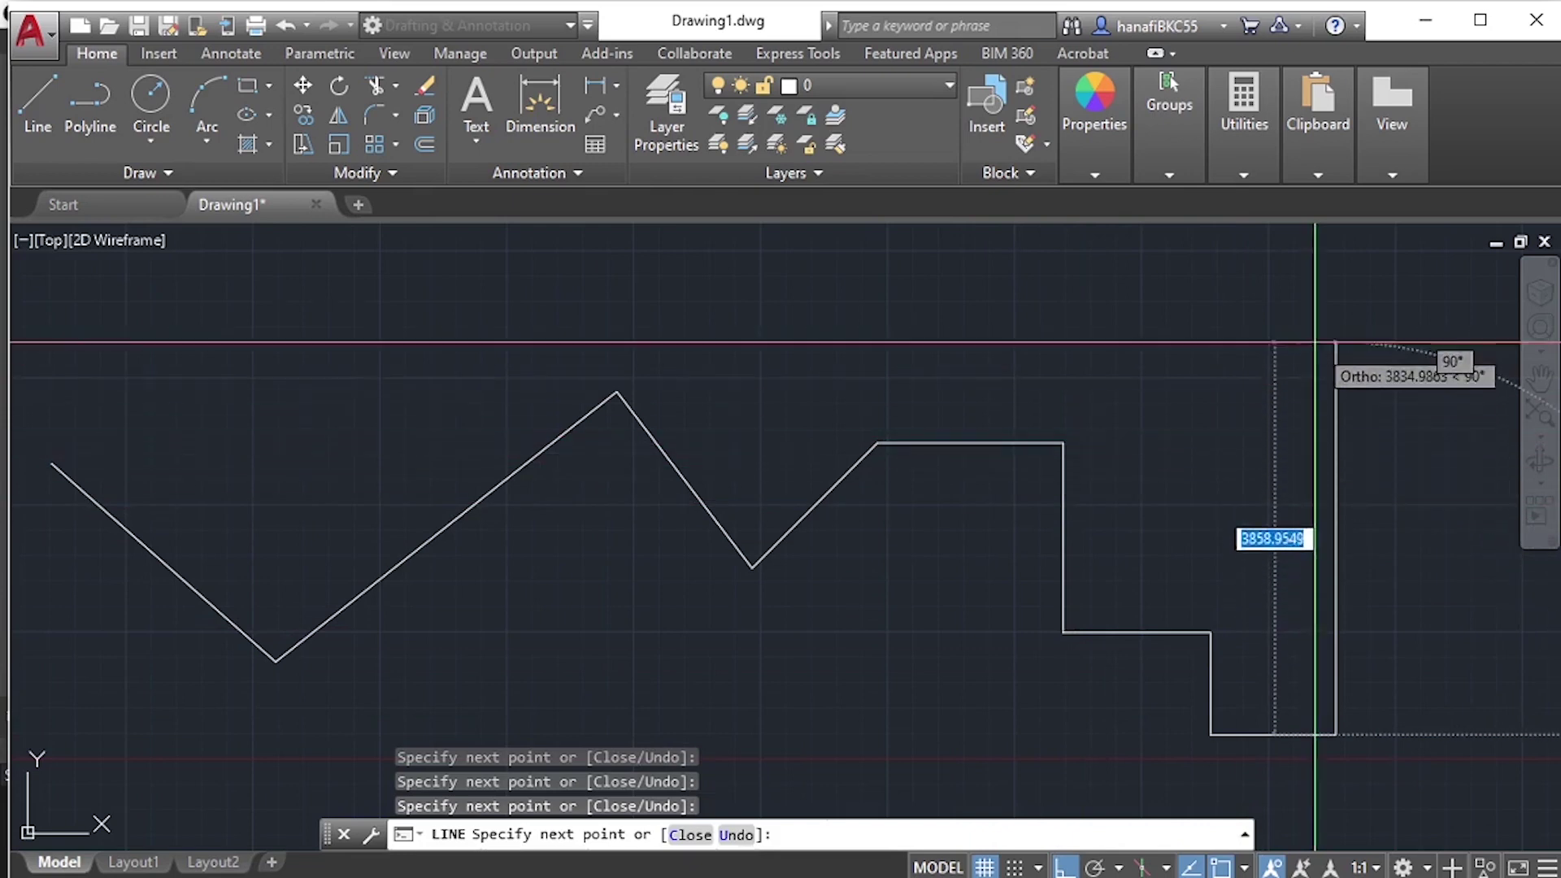
pyautogui.click(1335, 343)
pyautogui.click(1155, 343)
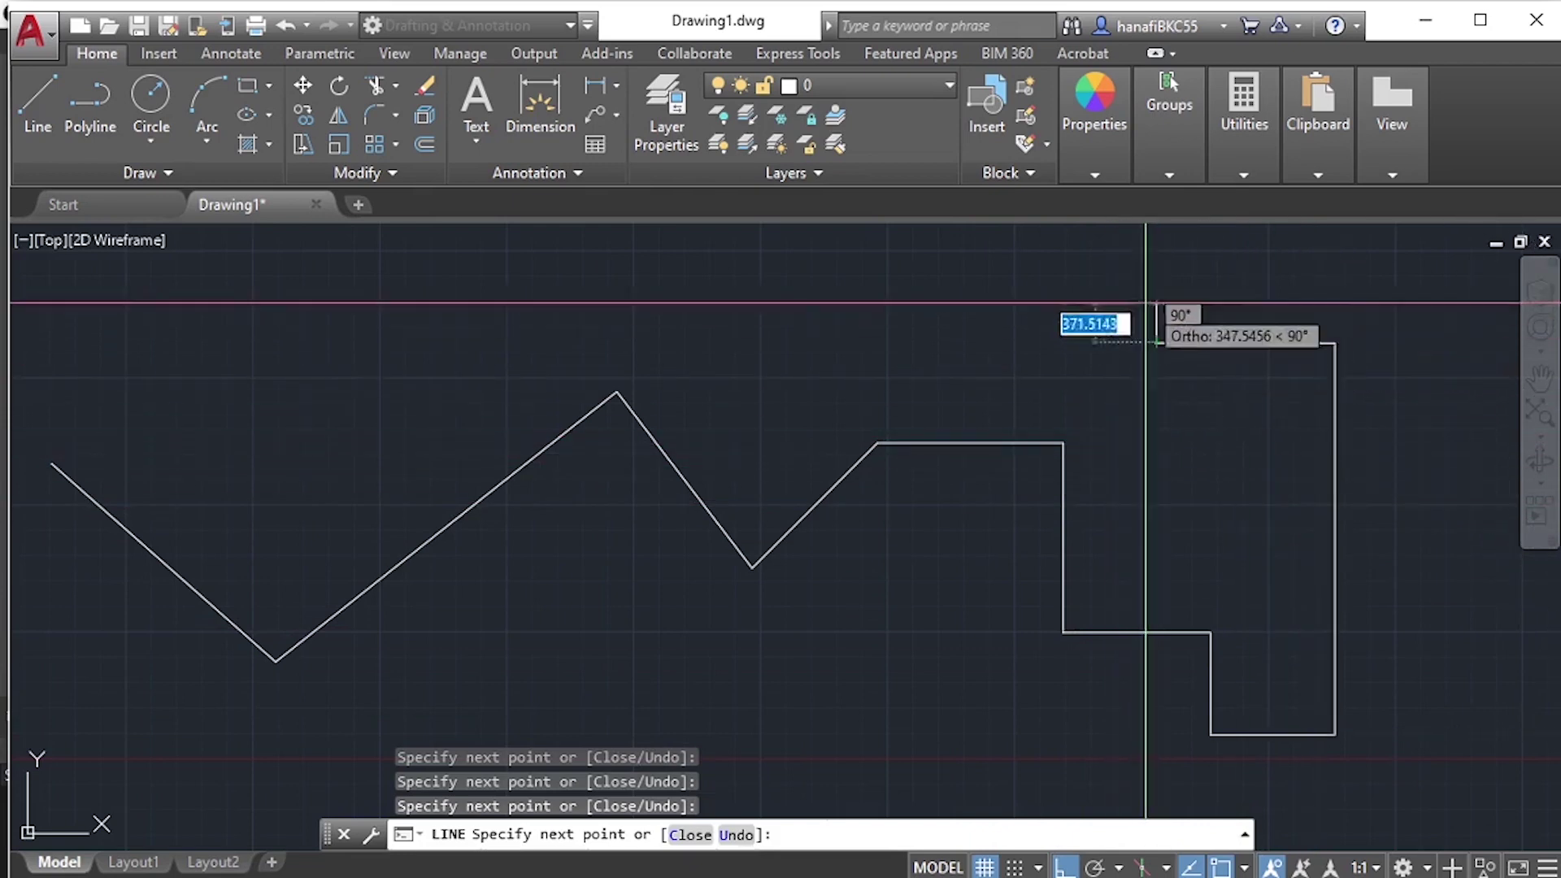
pyautogui.click(1155, 288)
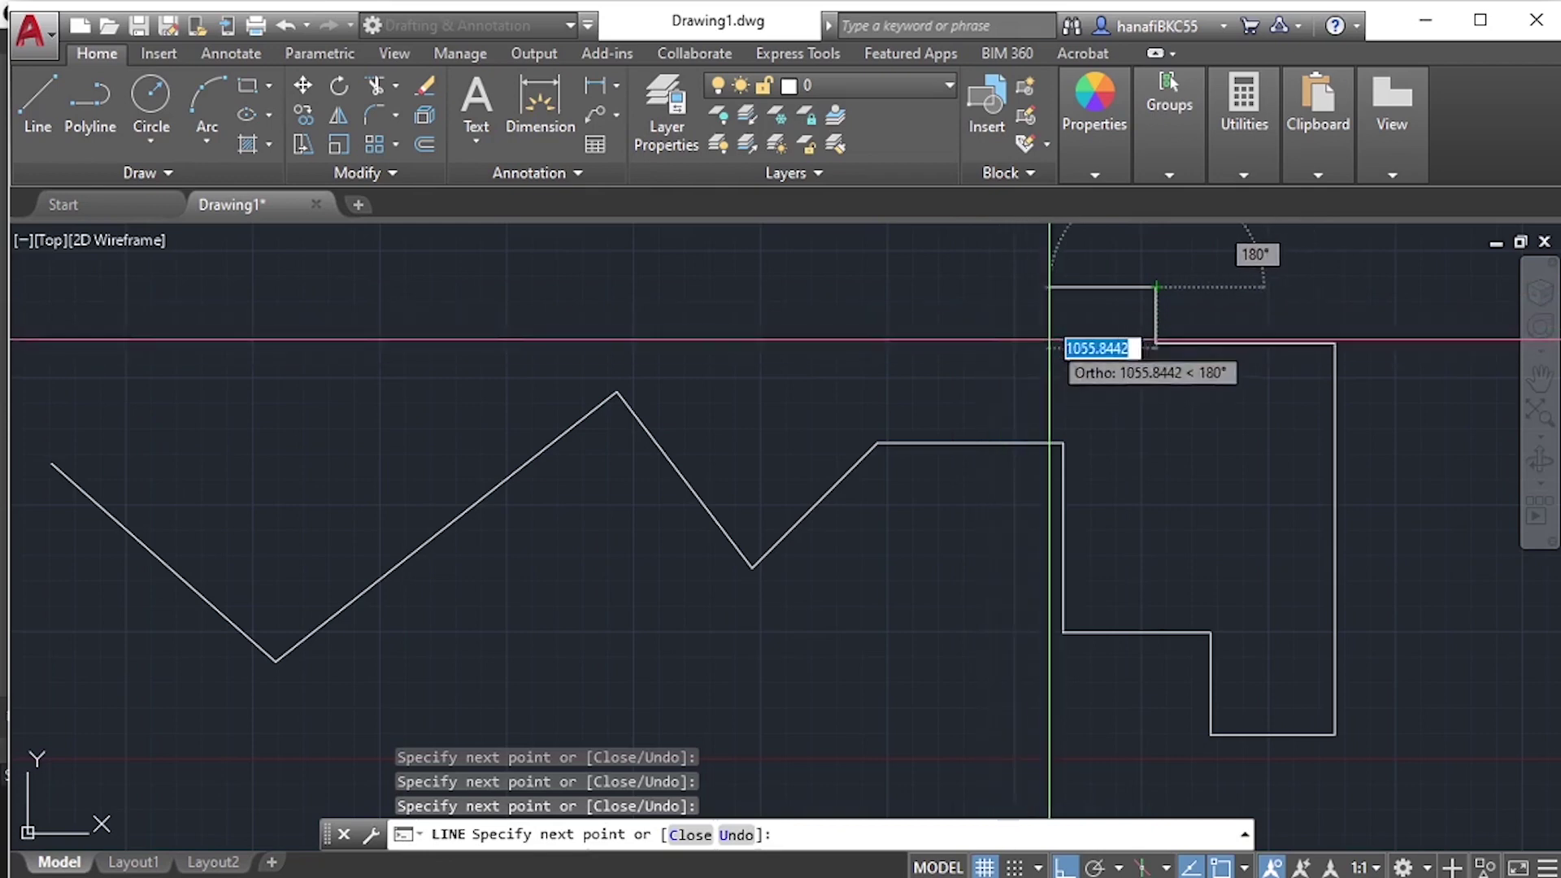
# Toggle ortho mode off and back on for the pending segment, and check the function-key slide in Acrobat.
pyautogui.moveTo(1029, 330); pyautogui.dragTo(1033, 418, button='middle')
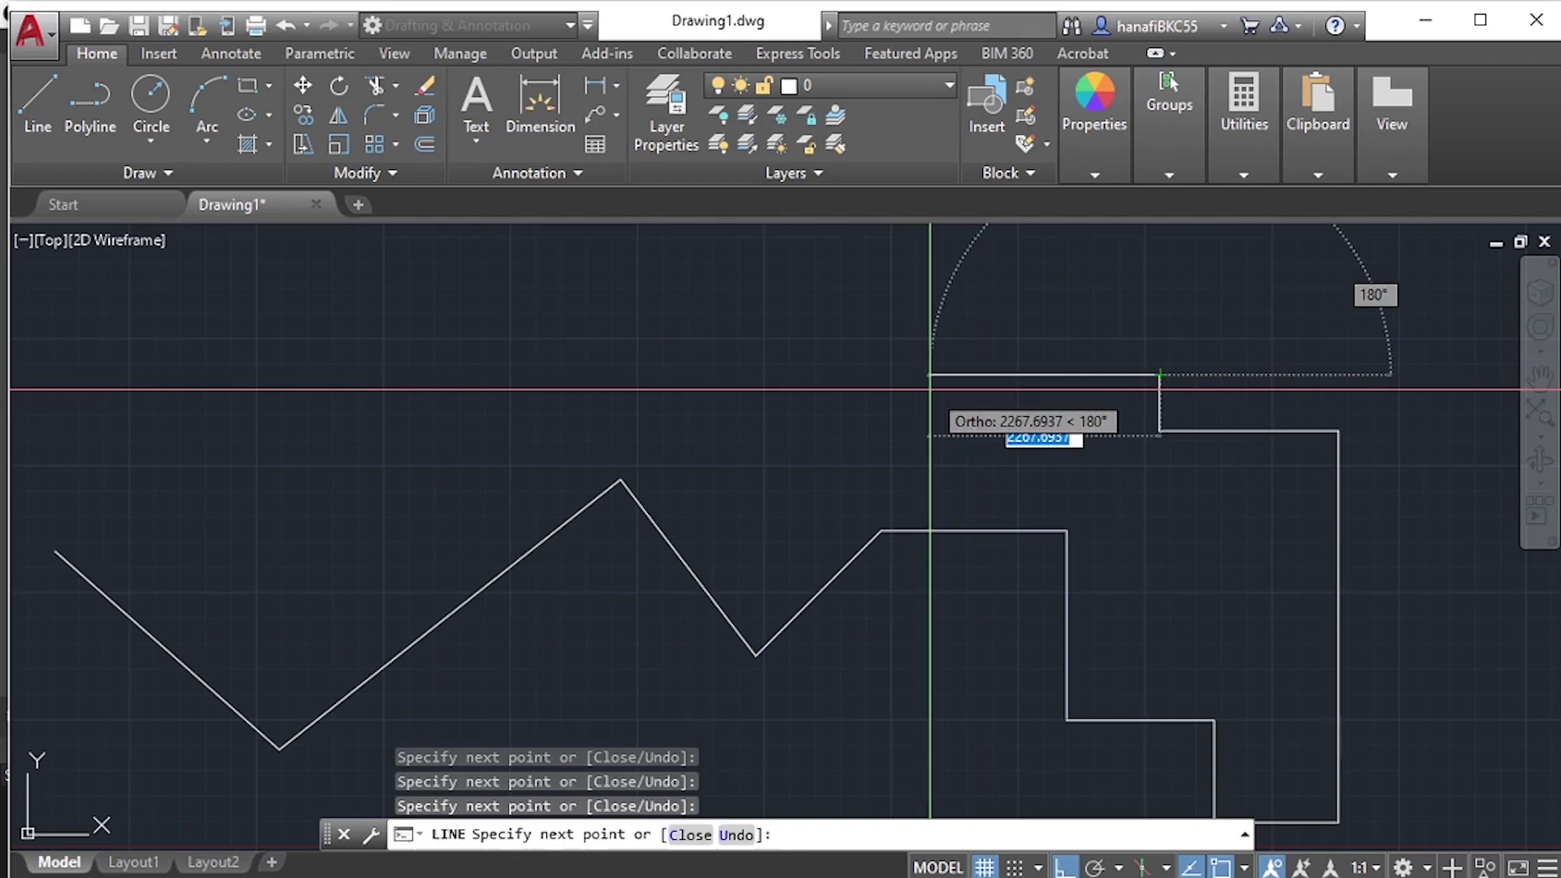
pyautogui.press('F8')
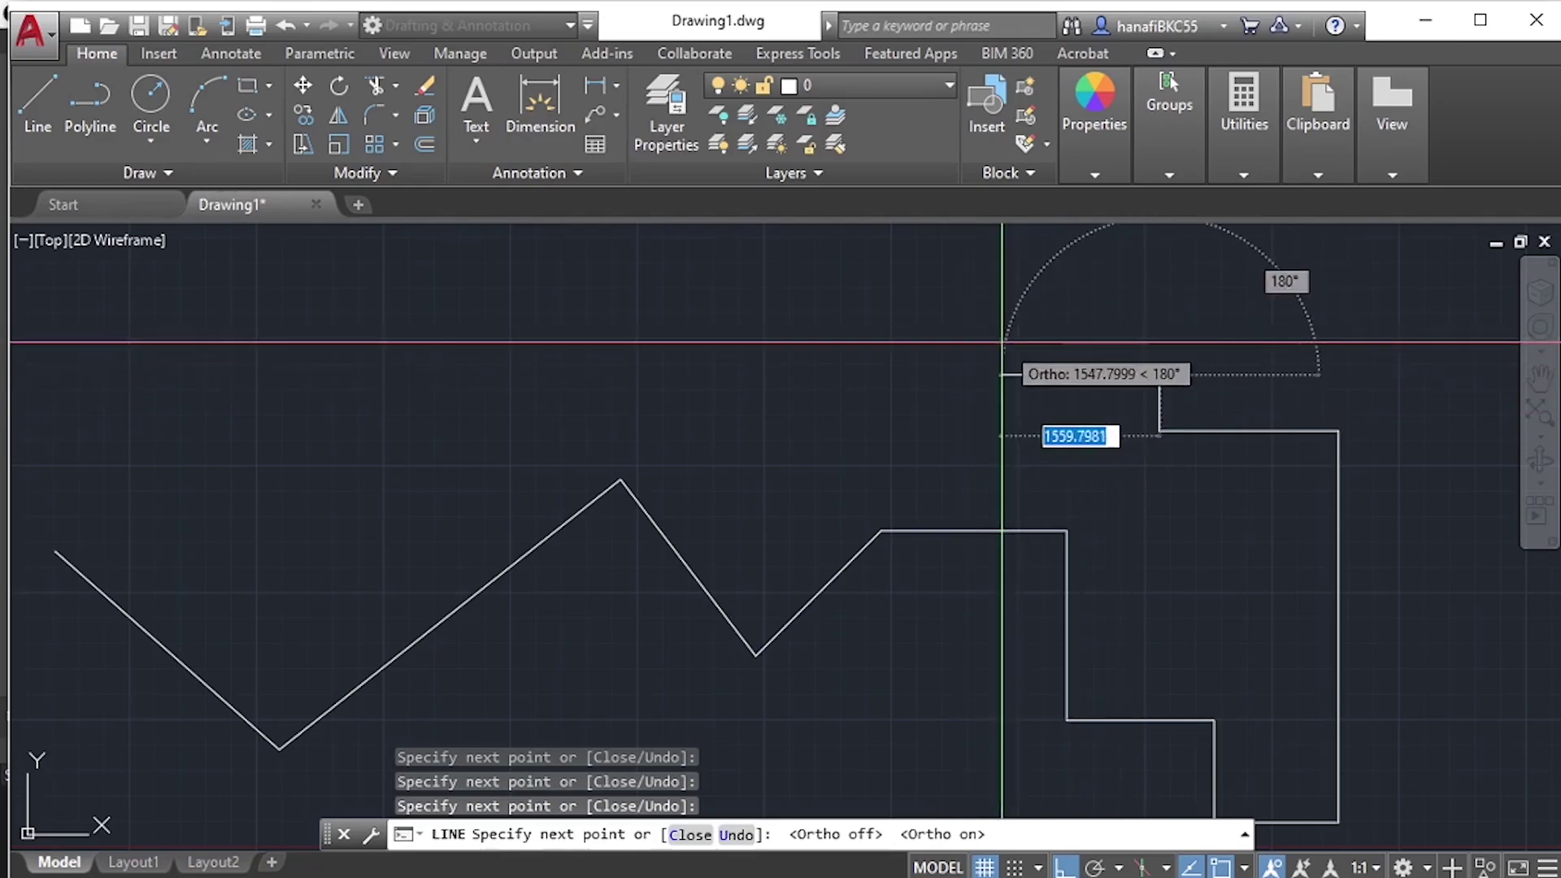
pyautogui.hotkey('alt', 'Tab')
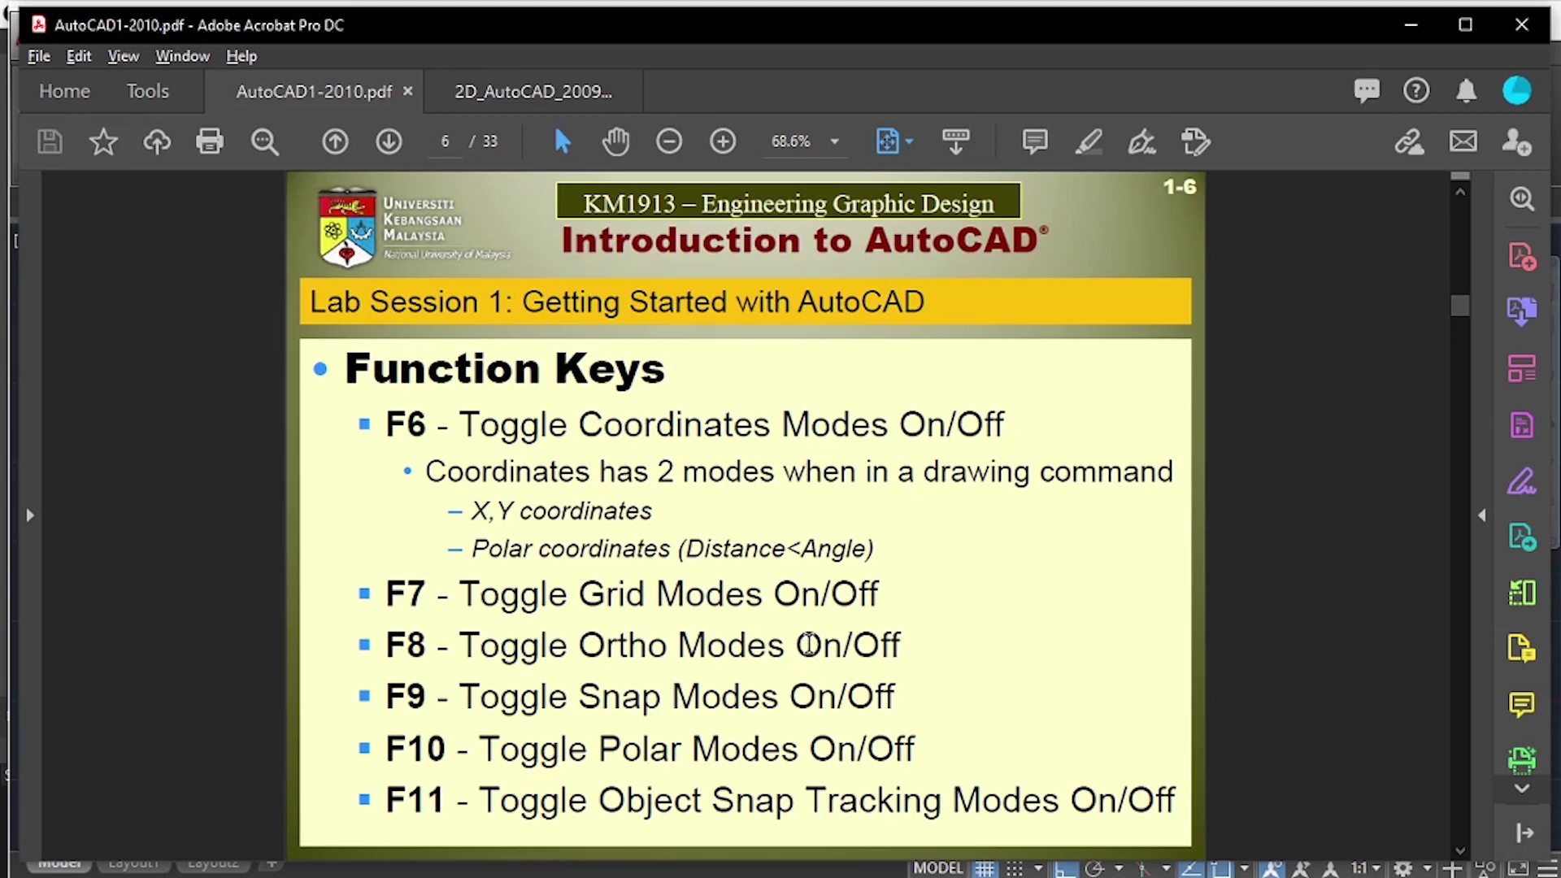
pyautogui.hotkey('alt', 'Tab')
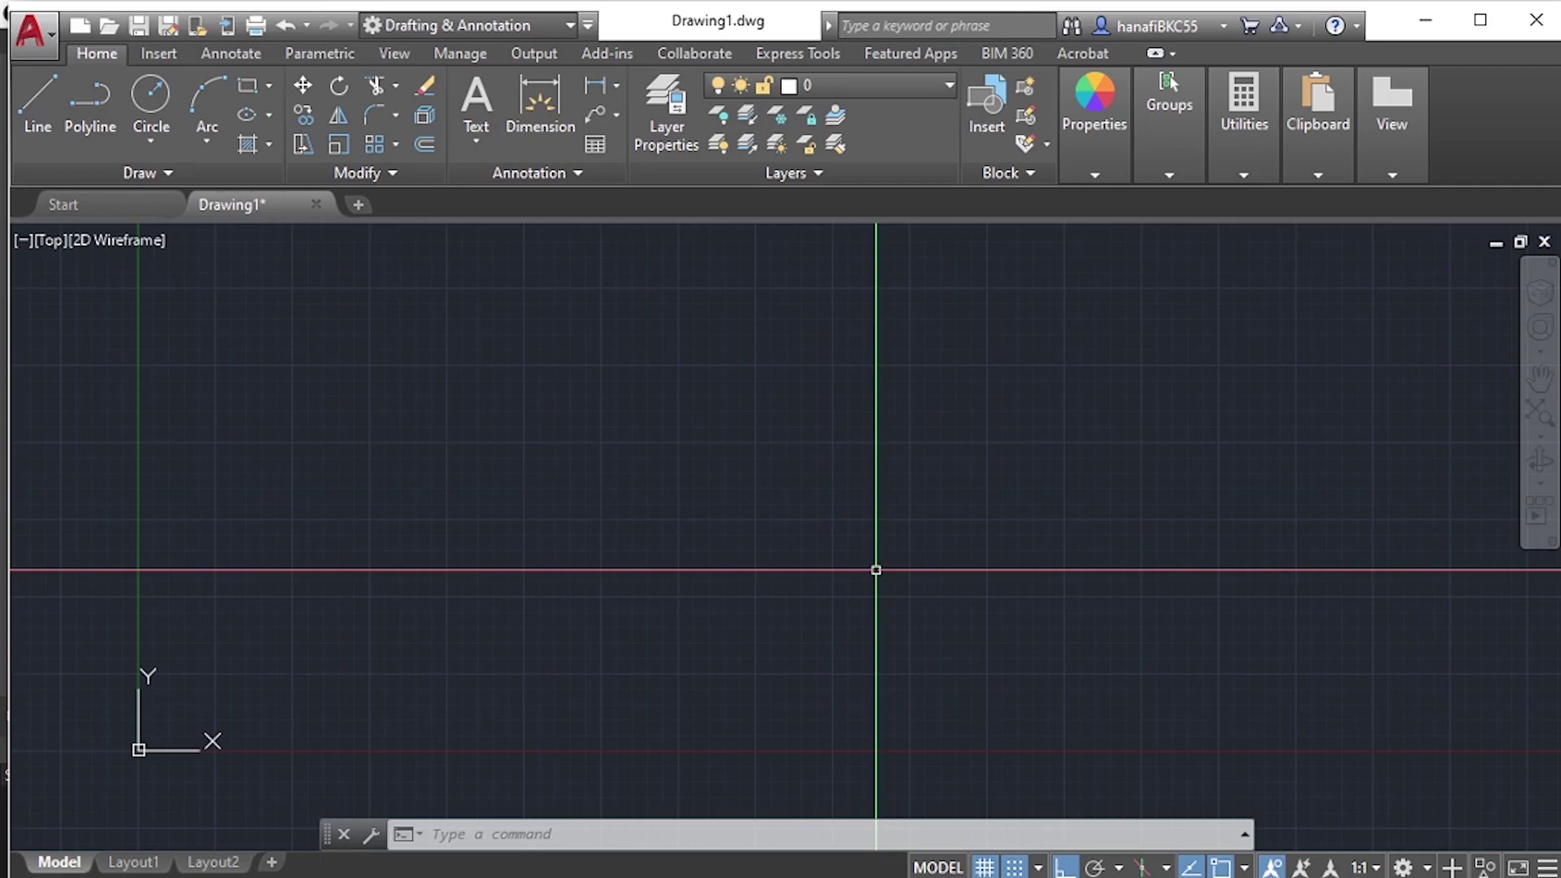
# Check the object snap tracking entry on the Acrobat slide, and toggle object snap tracking in AutoCAD.
pyautogui.hotkey('alt', 'Tab')
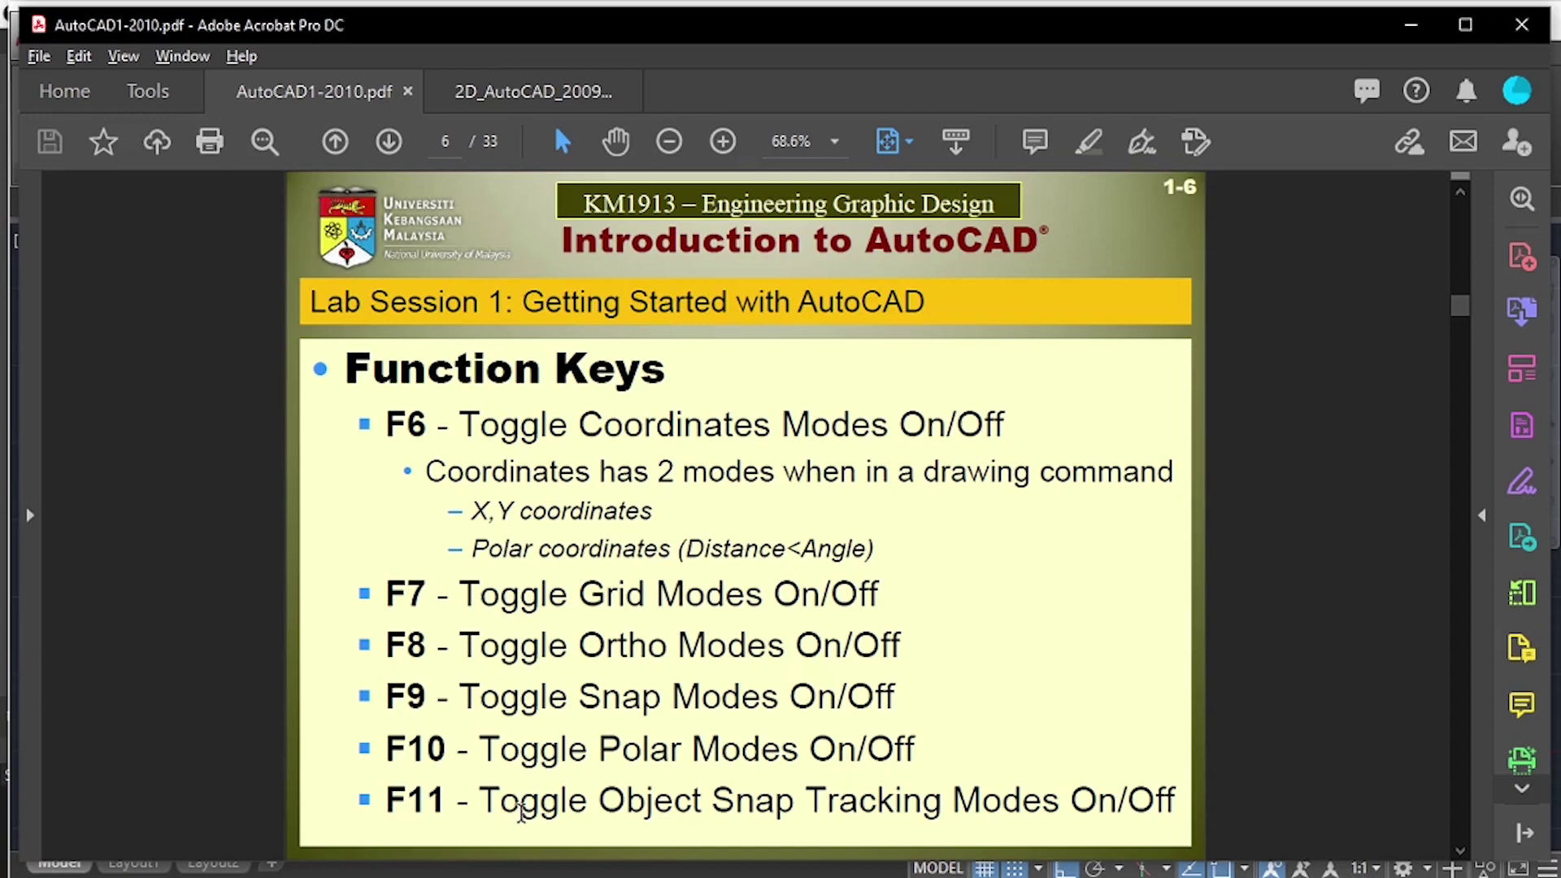
pyautogui.hotkey('alt', 'Tab')
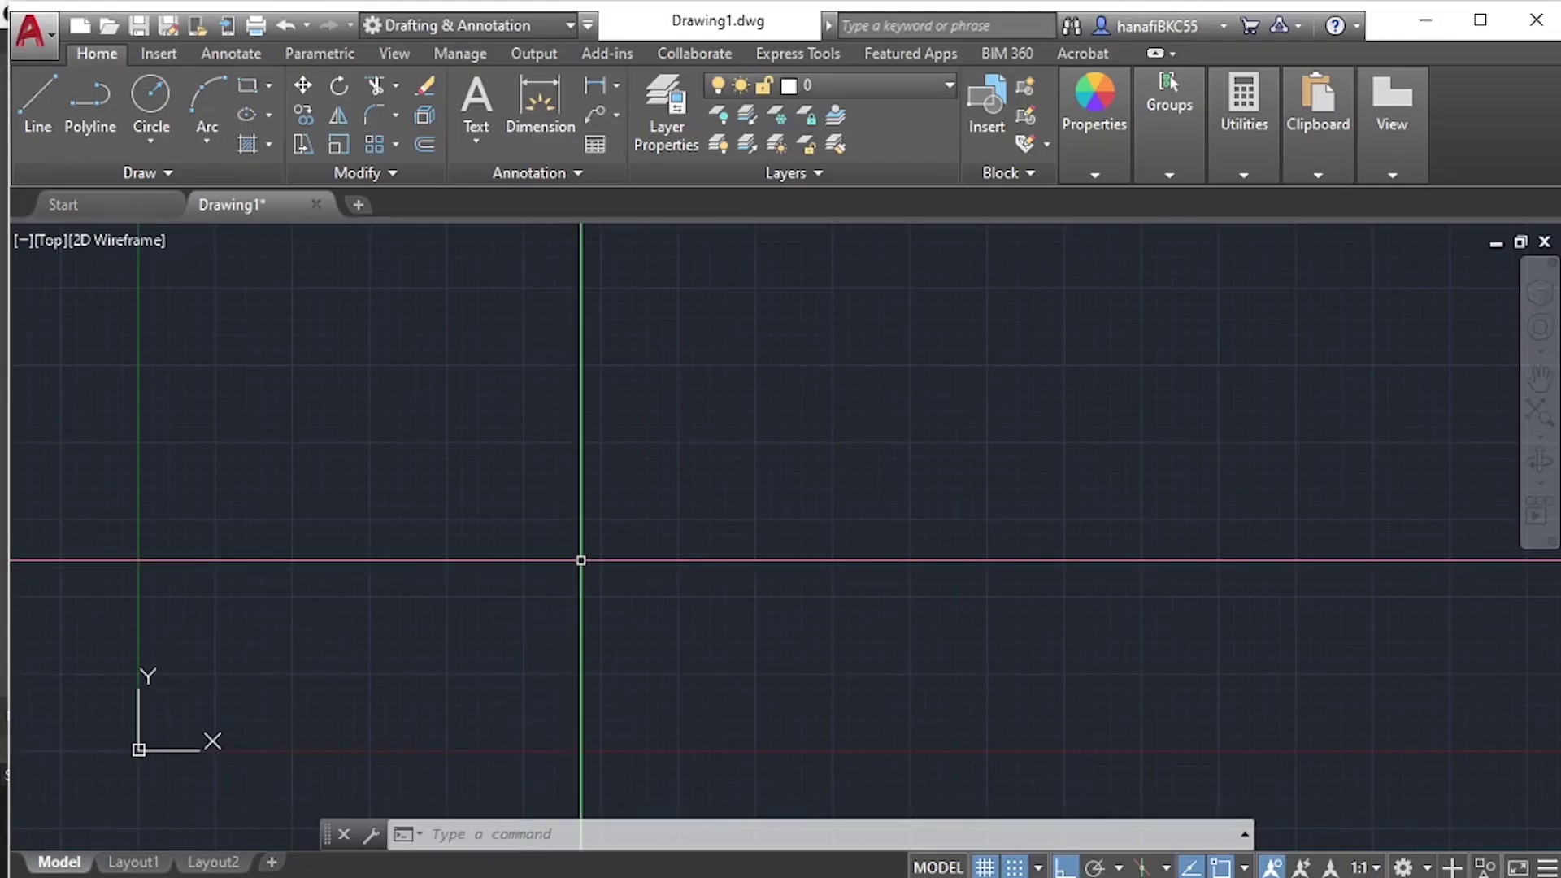
pyautogui.press('F11')
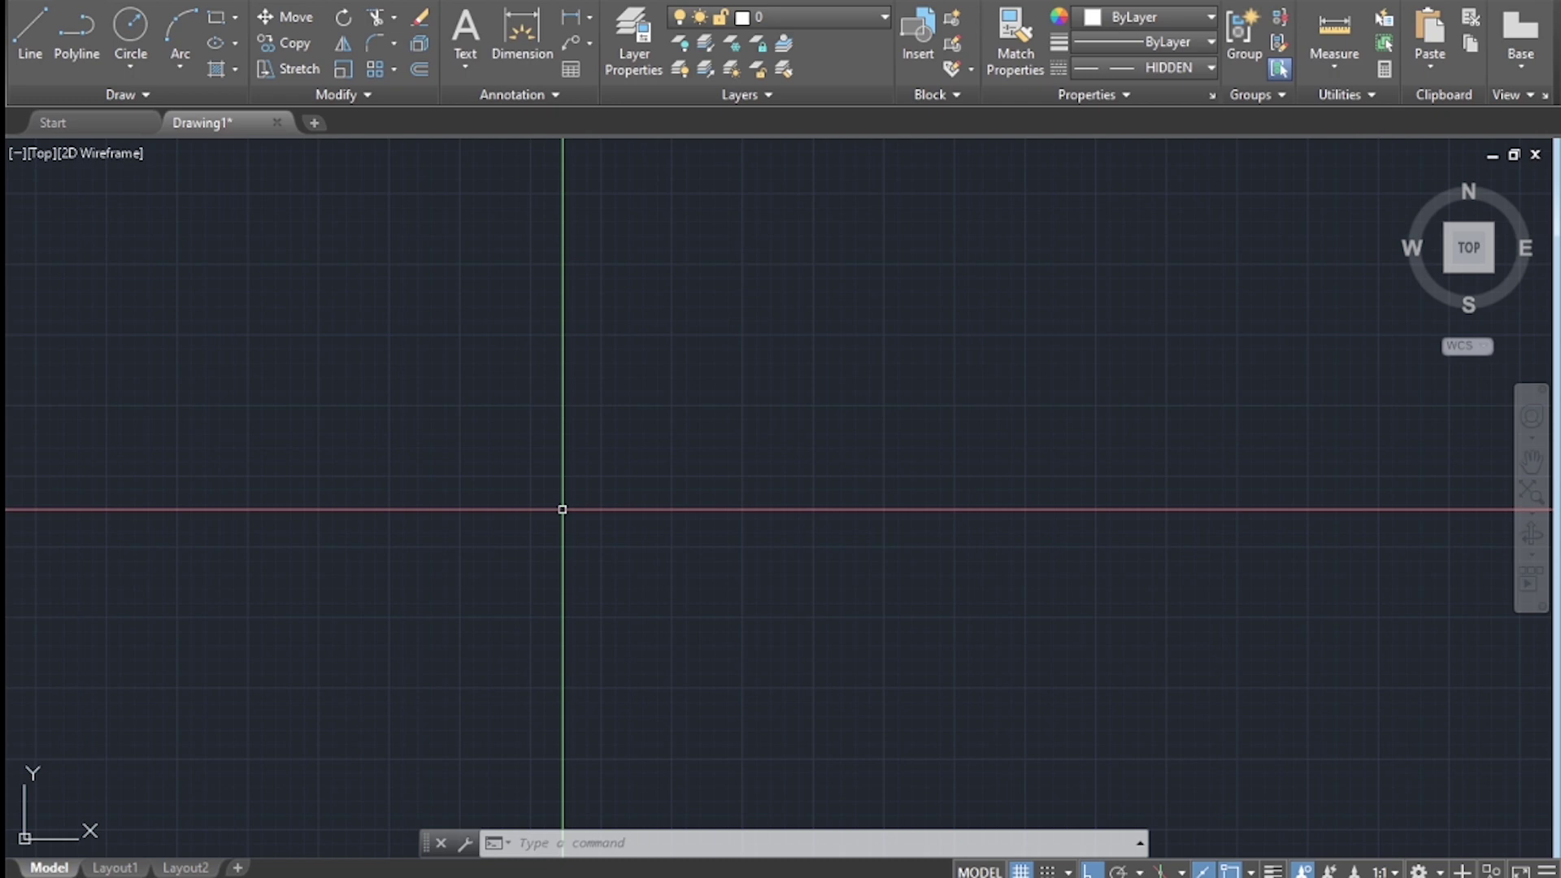
# Draw a wide, flat rectangle by two opposite corners in the empty drawing.
pyautogui.write('rec')
pyautogui.press('Return')
pyautogui.click(471, 500)
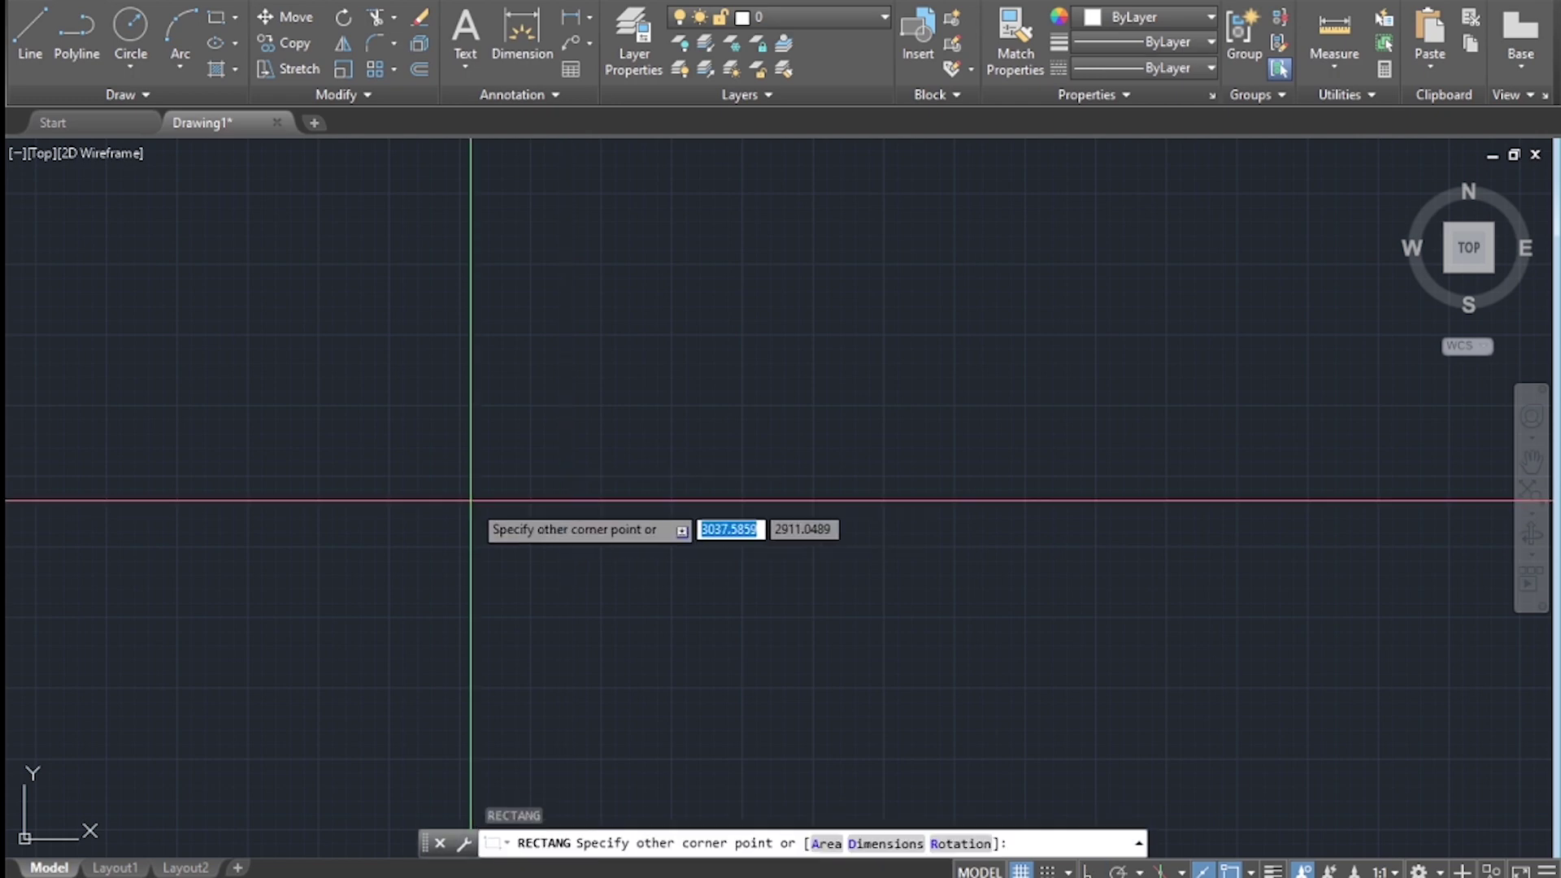
pyautogui.click(868, 559)
pyautogui.moveTo(655, 470); pyautogui.dragTo(617, 540, button='middle')
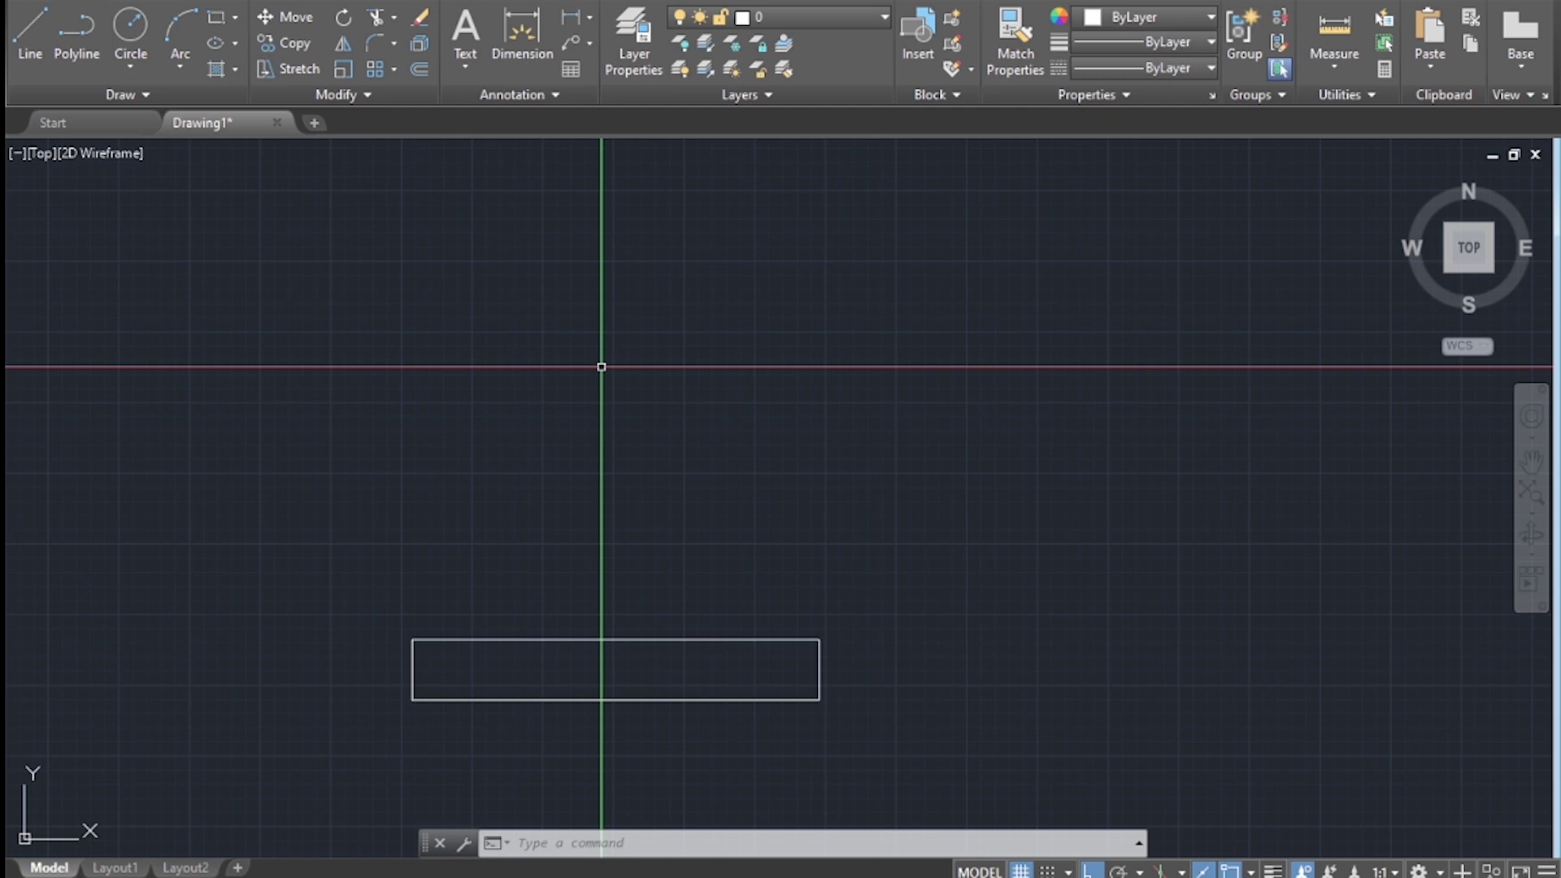
# Toggle object snap tracking off and back on, and cancel the additional rectangle command.
pyautogui.press('F11')
pyautogui.press('F11')
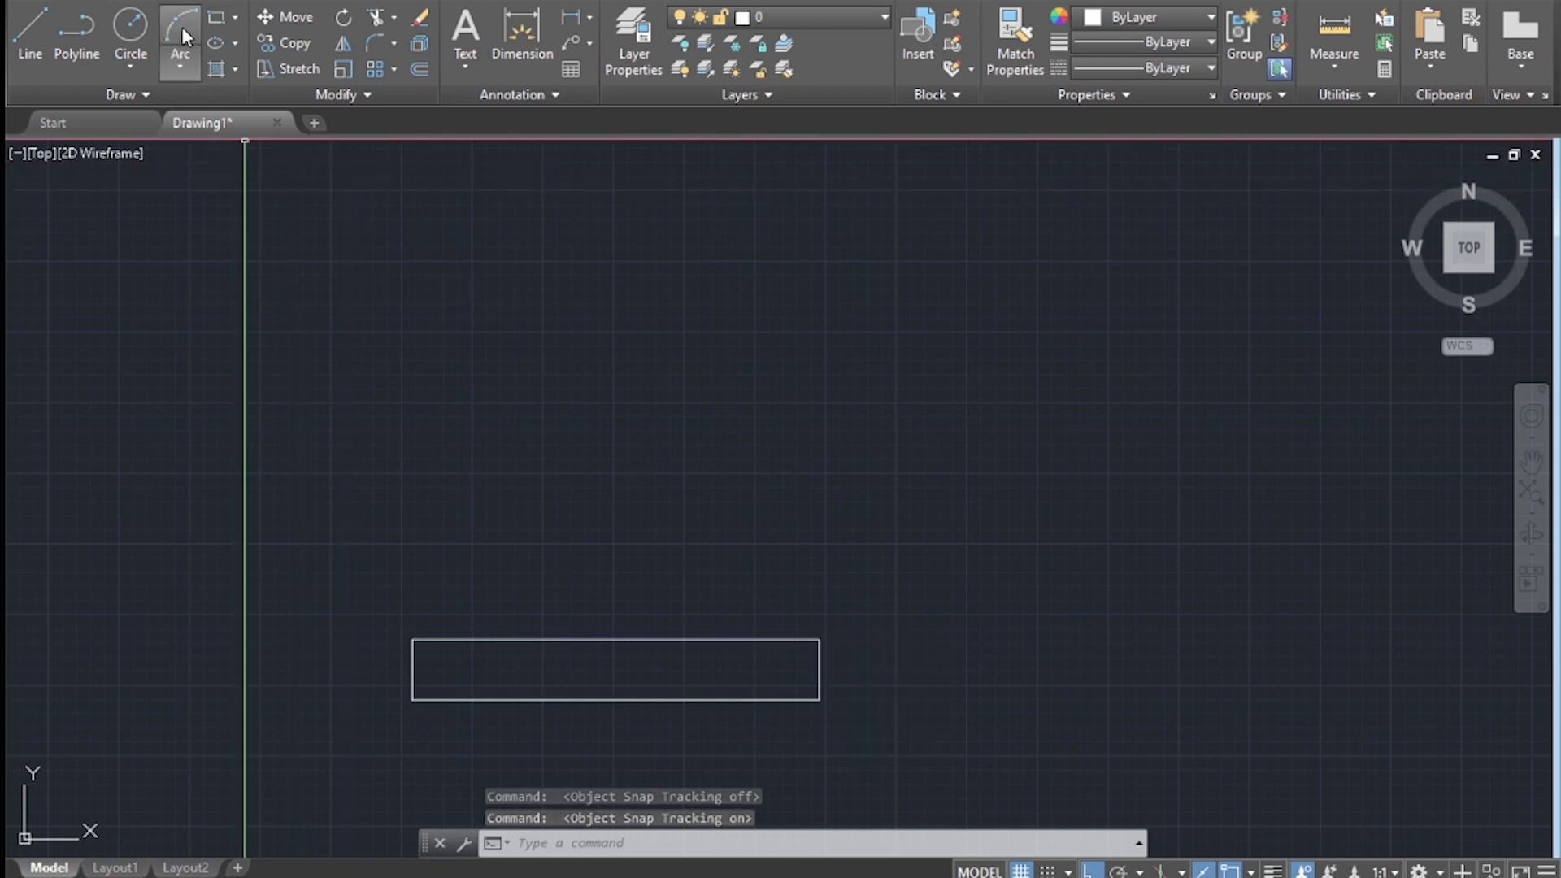
pyautogui.click(218, 26)
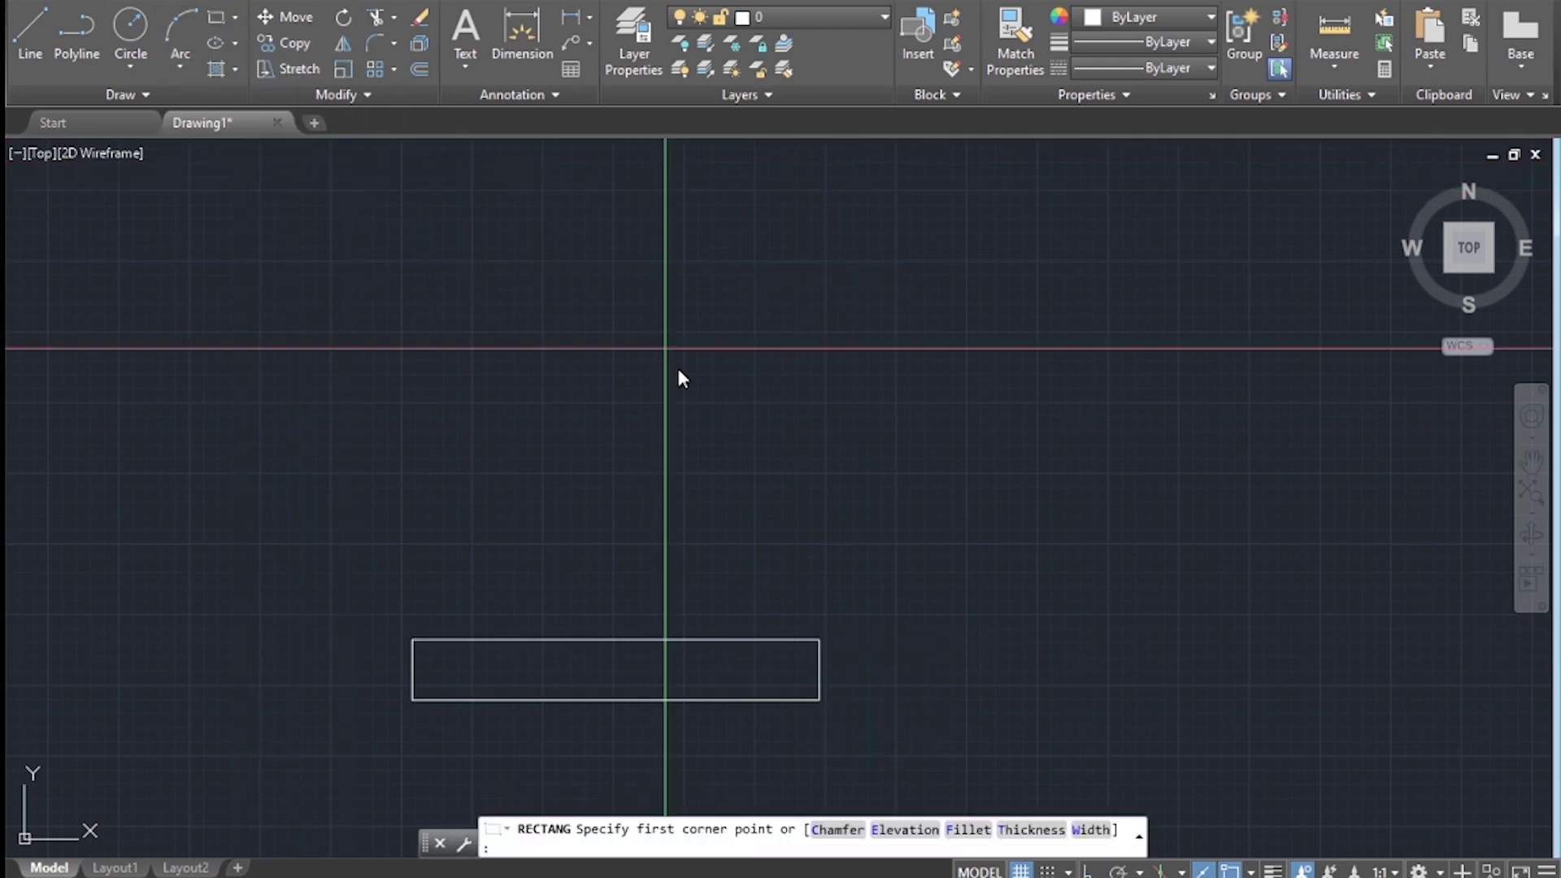
pyautogui.press('Escape')
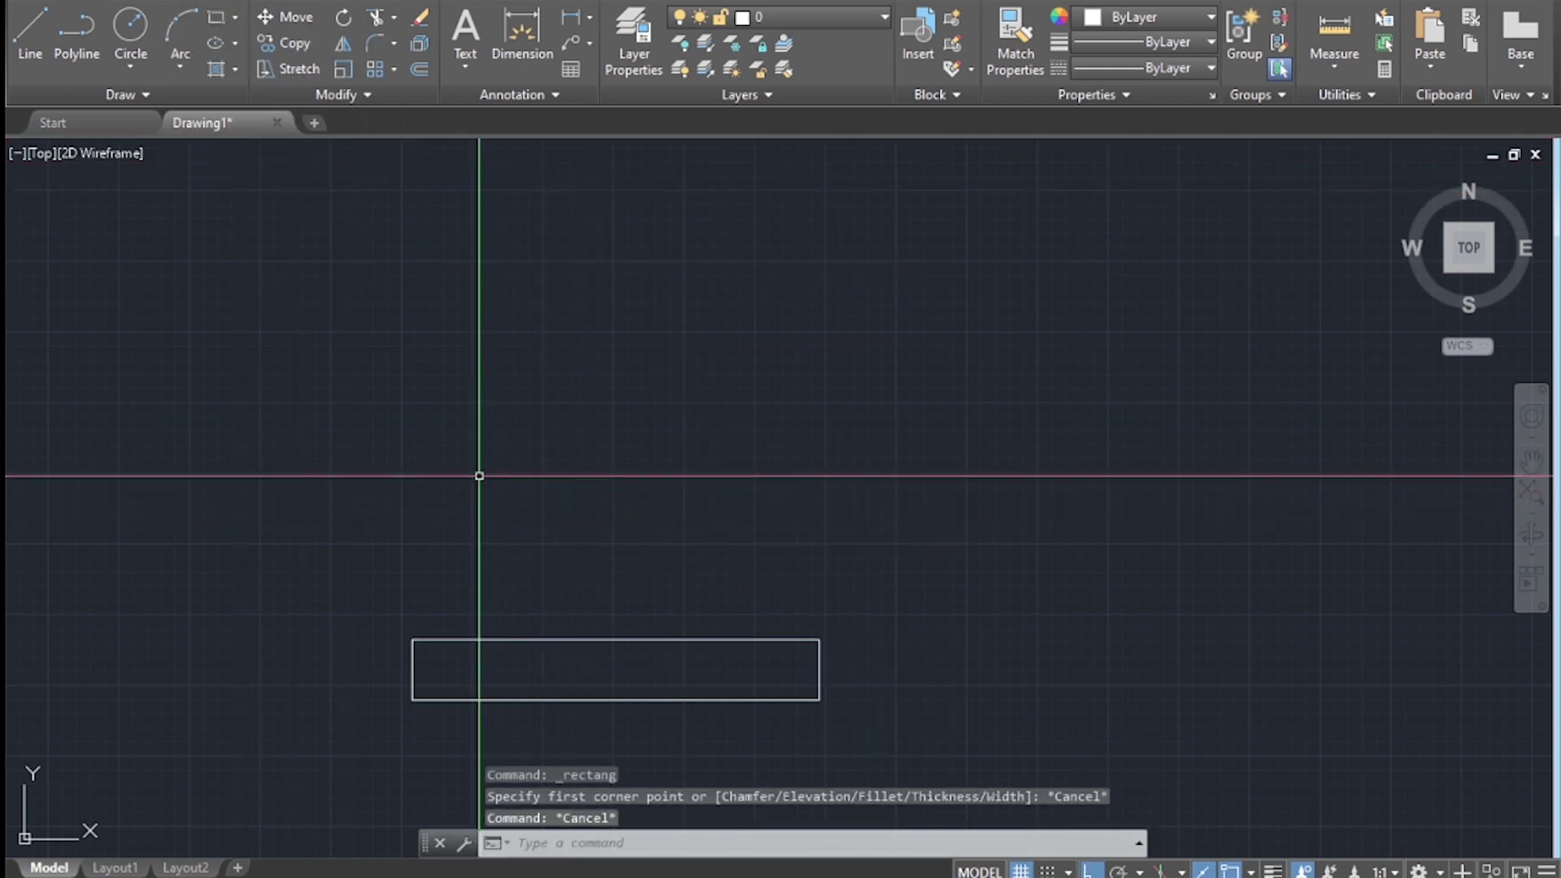
# Draw a closed four-line rectangle above the flat rectangle, aligning its sides with the flat rectangle's ends by object snap tracking.
pyautogui.write('l')
pyautogui.press('Return')
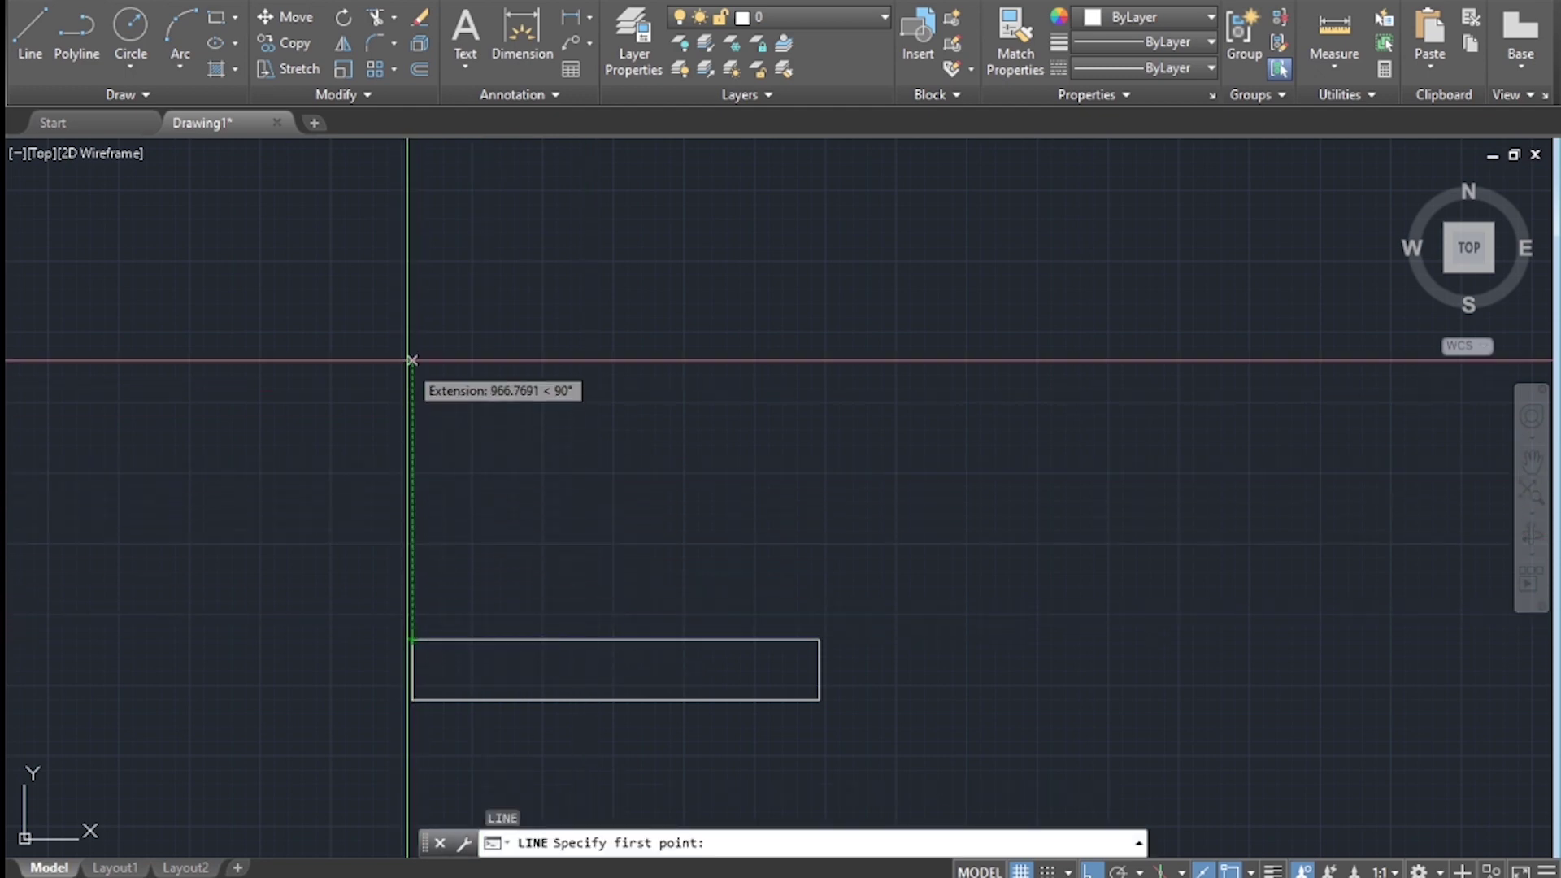
pyautogui.click(417, 299)
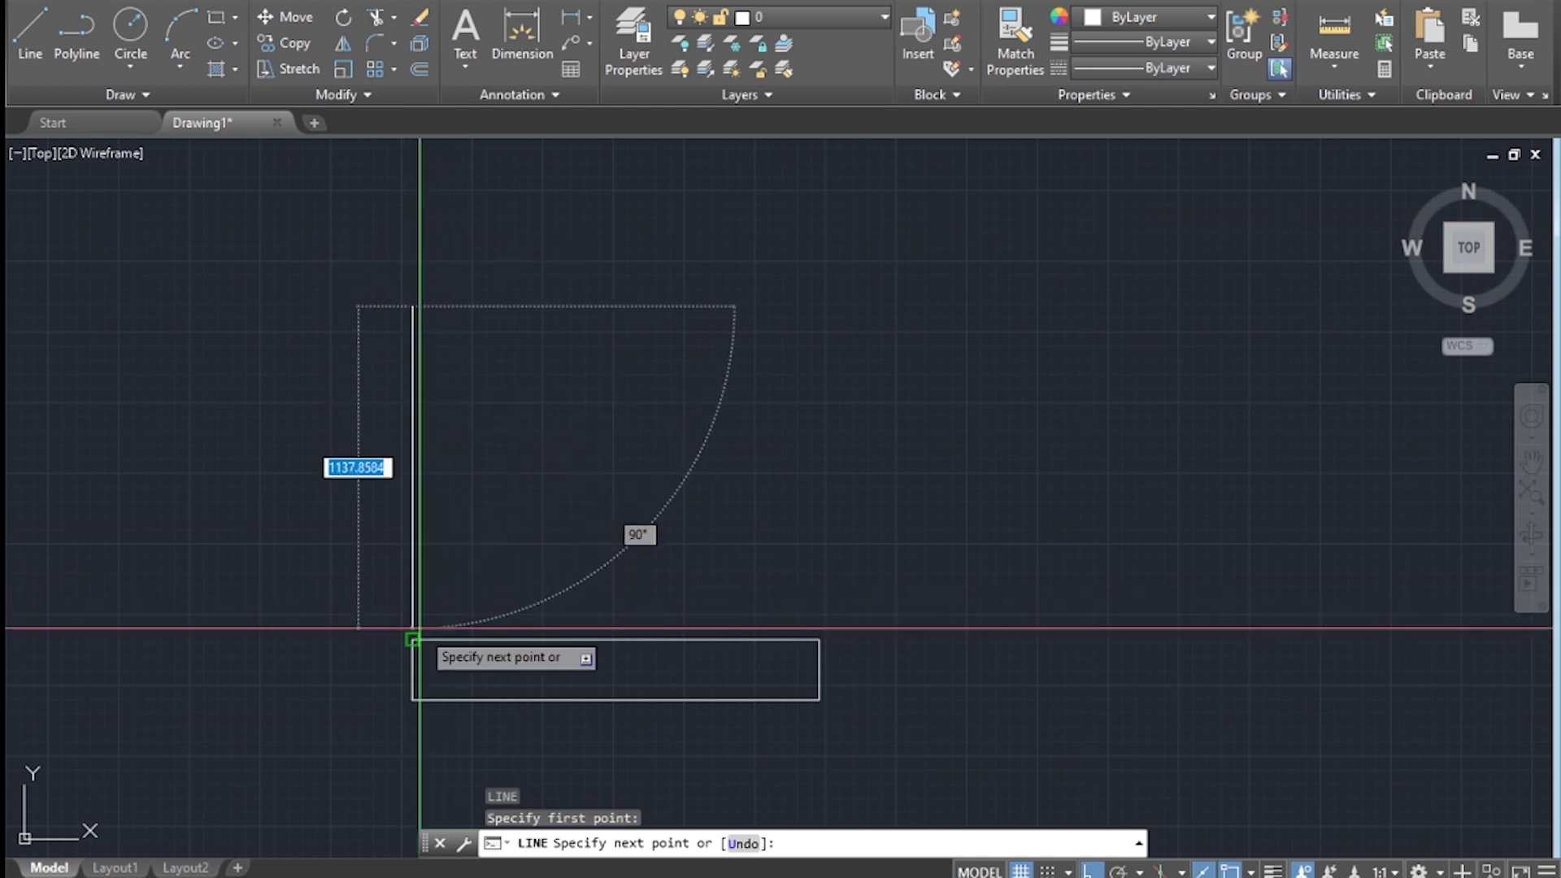
pyautogui.click(413, 203)
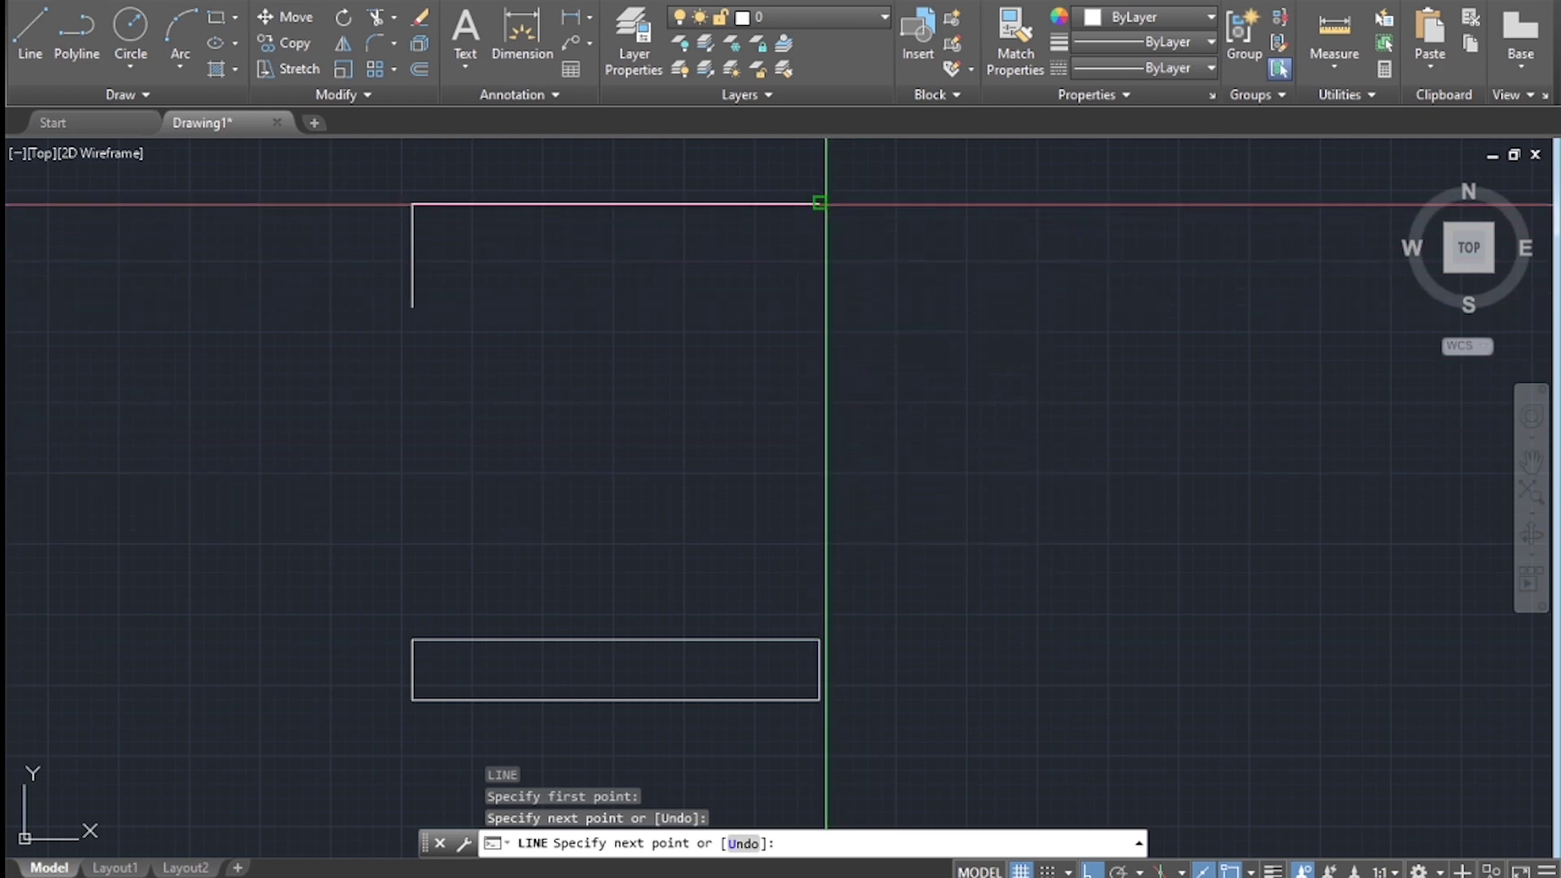
pyautogui.click(819, 203)
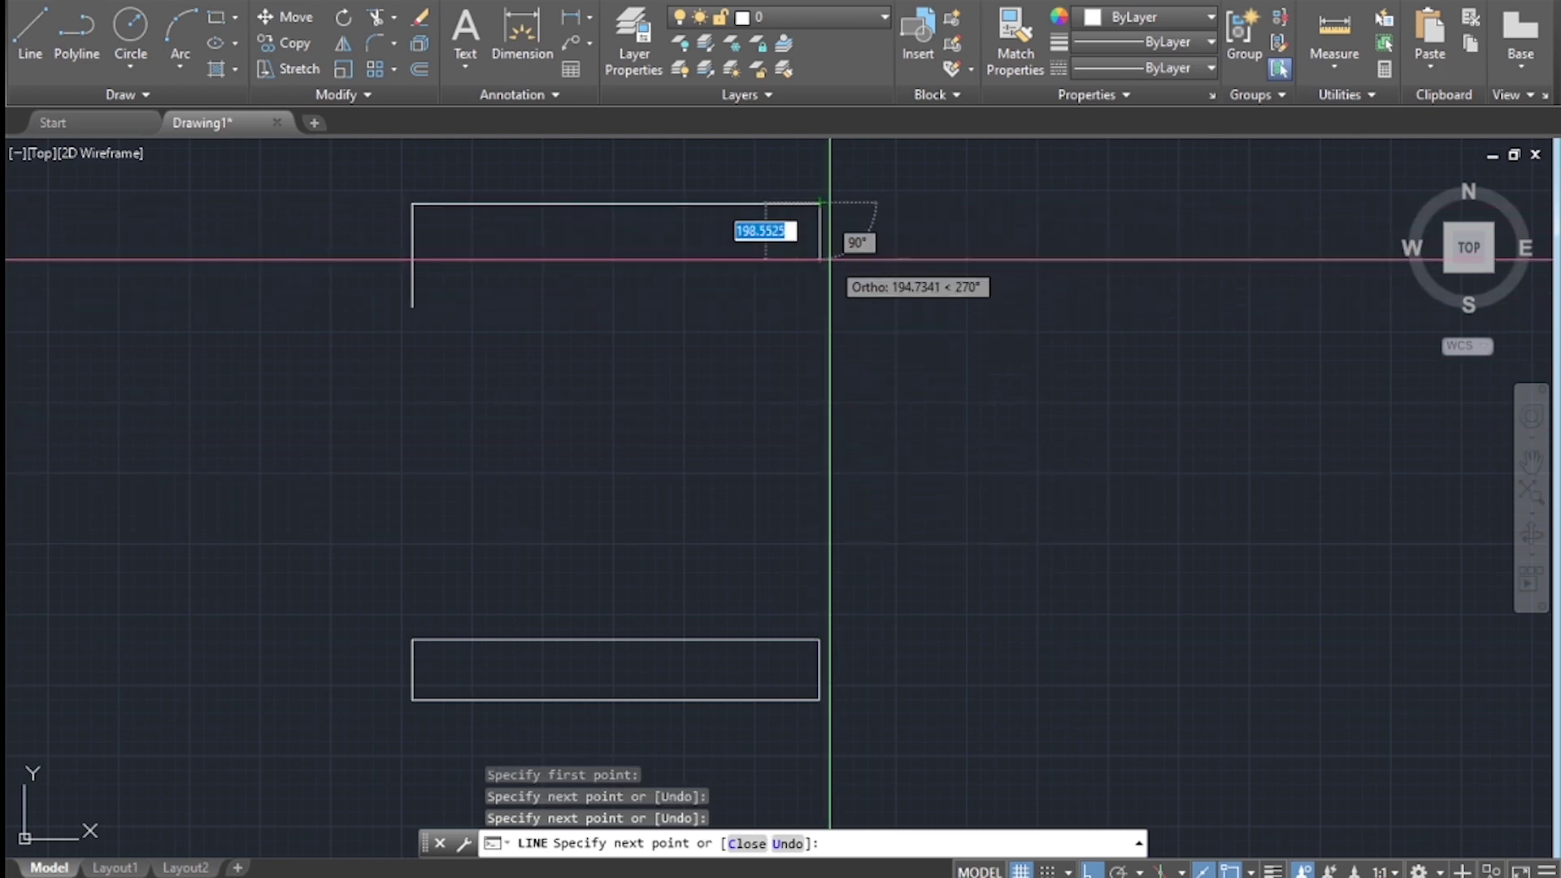
pyautogui.click(822, 309)
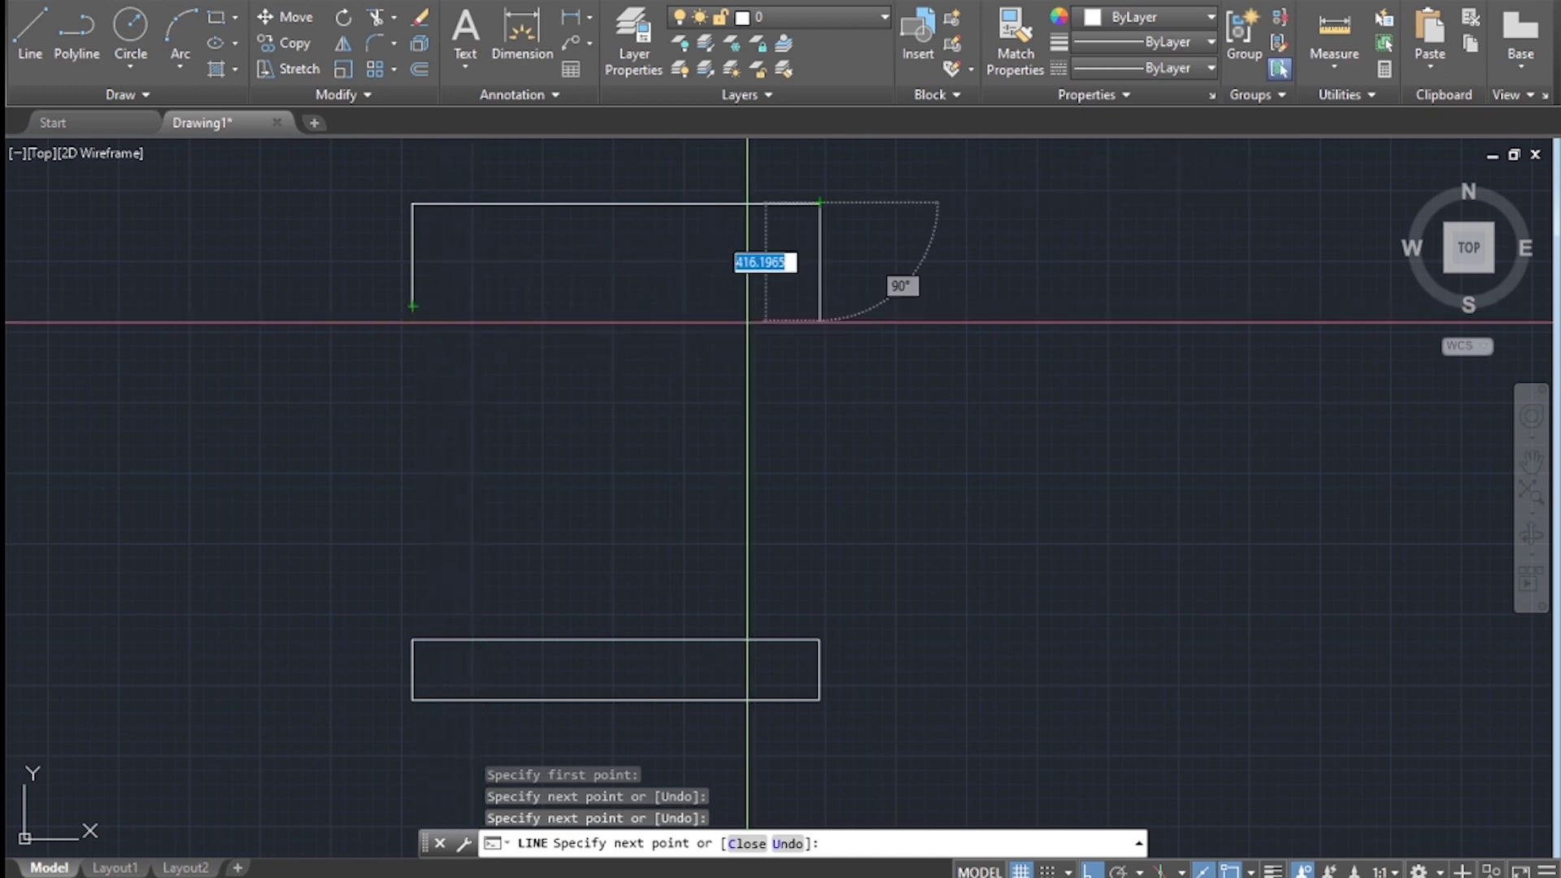
pyautogui.click(819, 306)
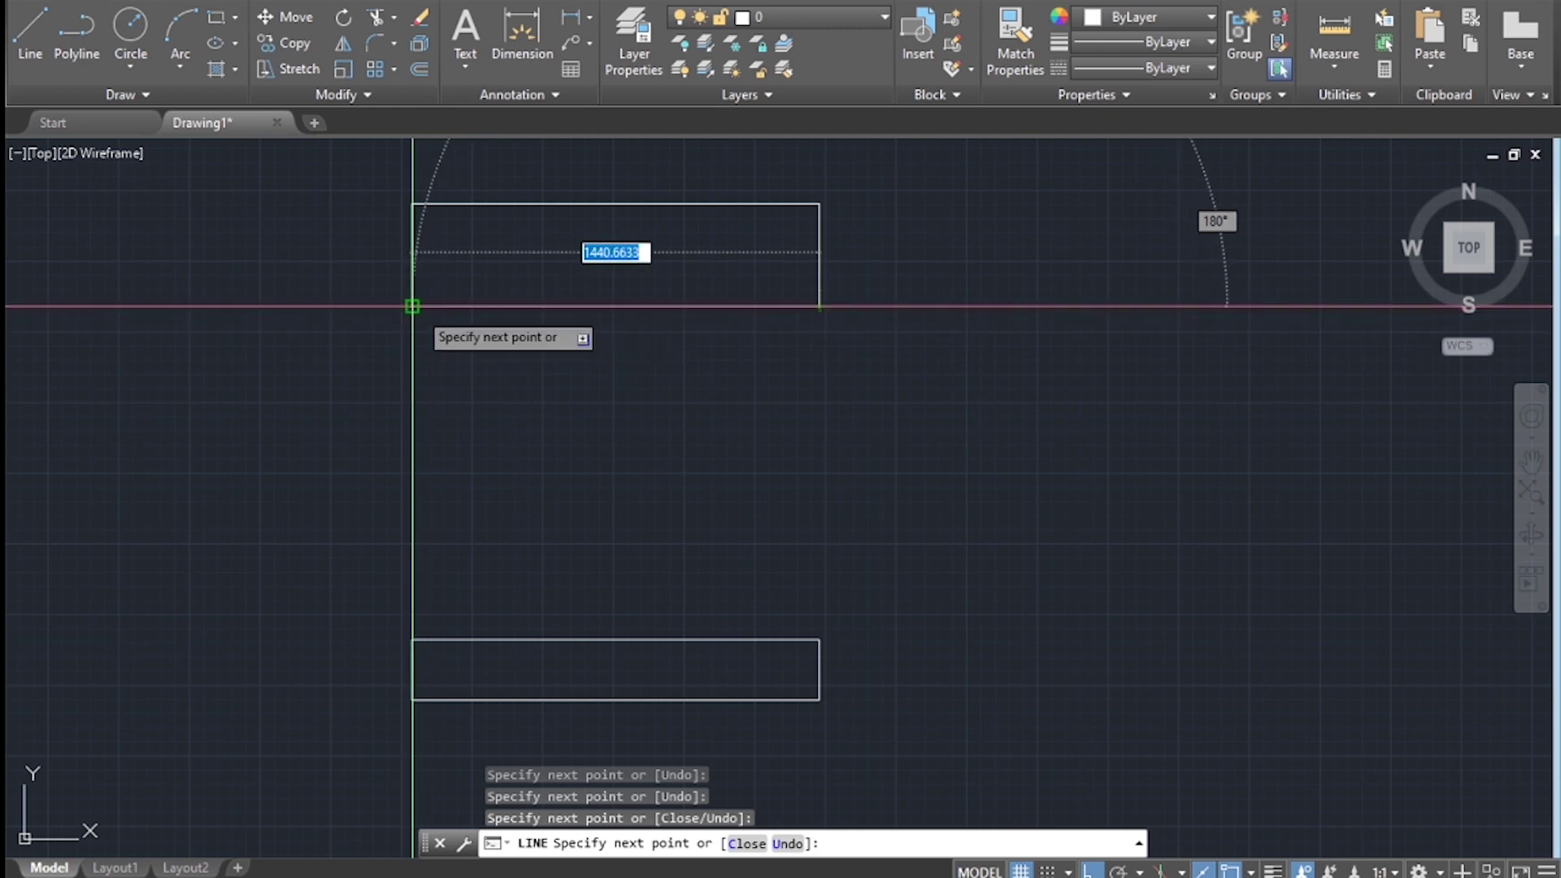
pyautogui.click(412, 307)
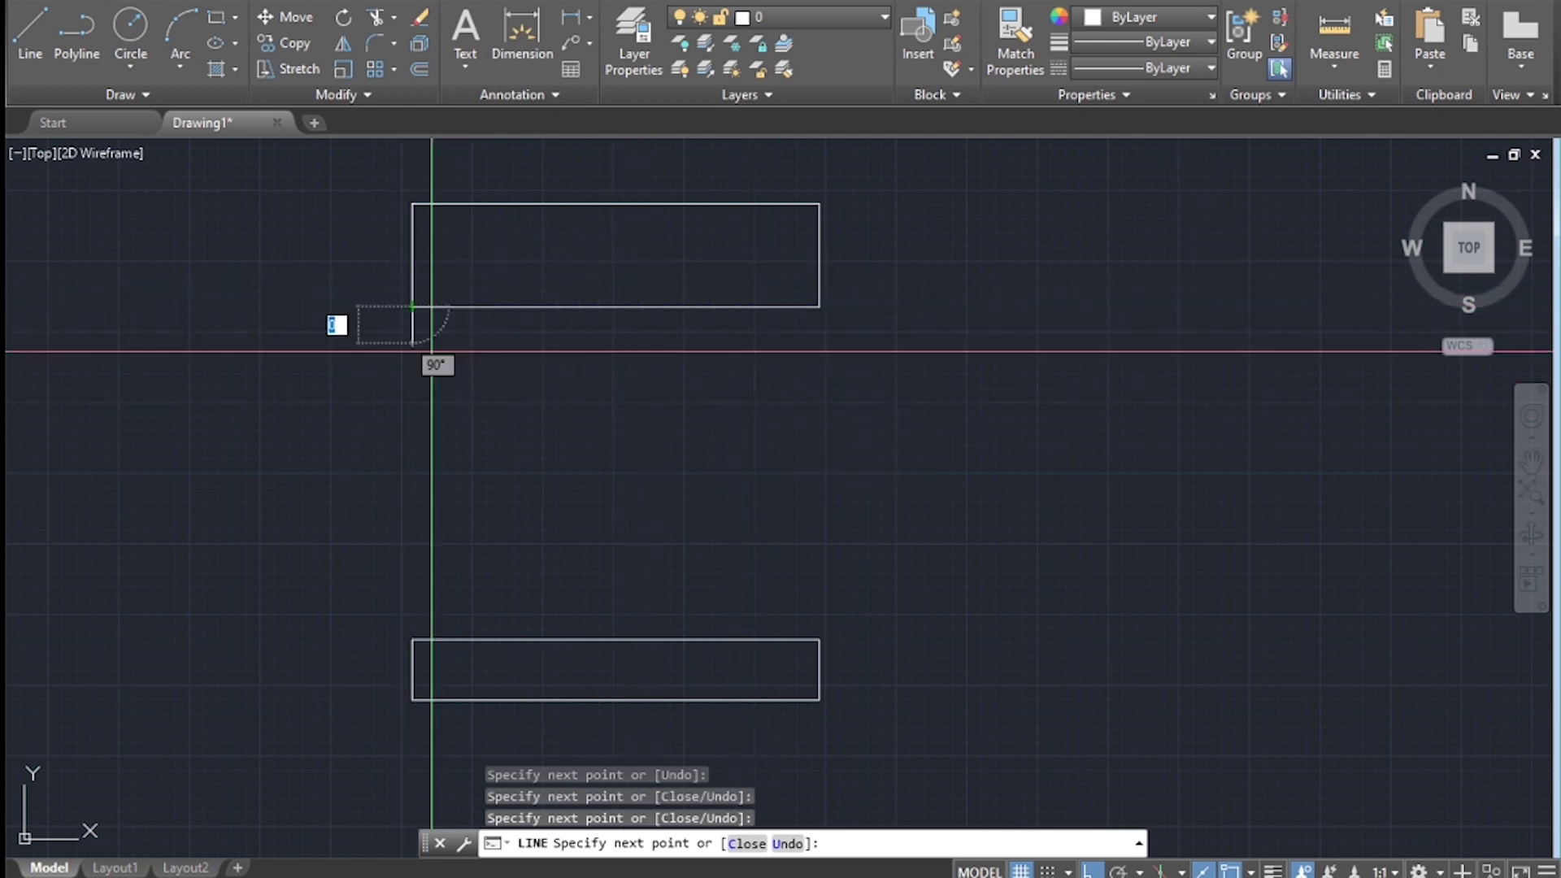
pyautogui.moveTo(648, 474)
pyautogui.mouseDown(button='middle')
pyautogui.moveTo(645, 522)
pyautogui.moveTo(649, 445)
pyautogui.mouseUp(button='middle')
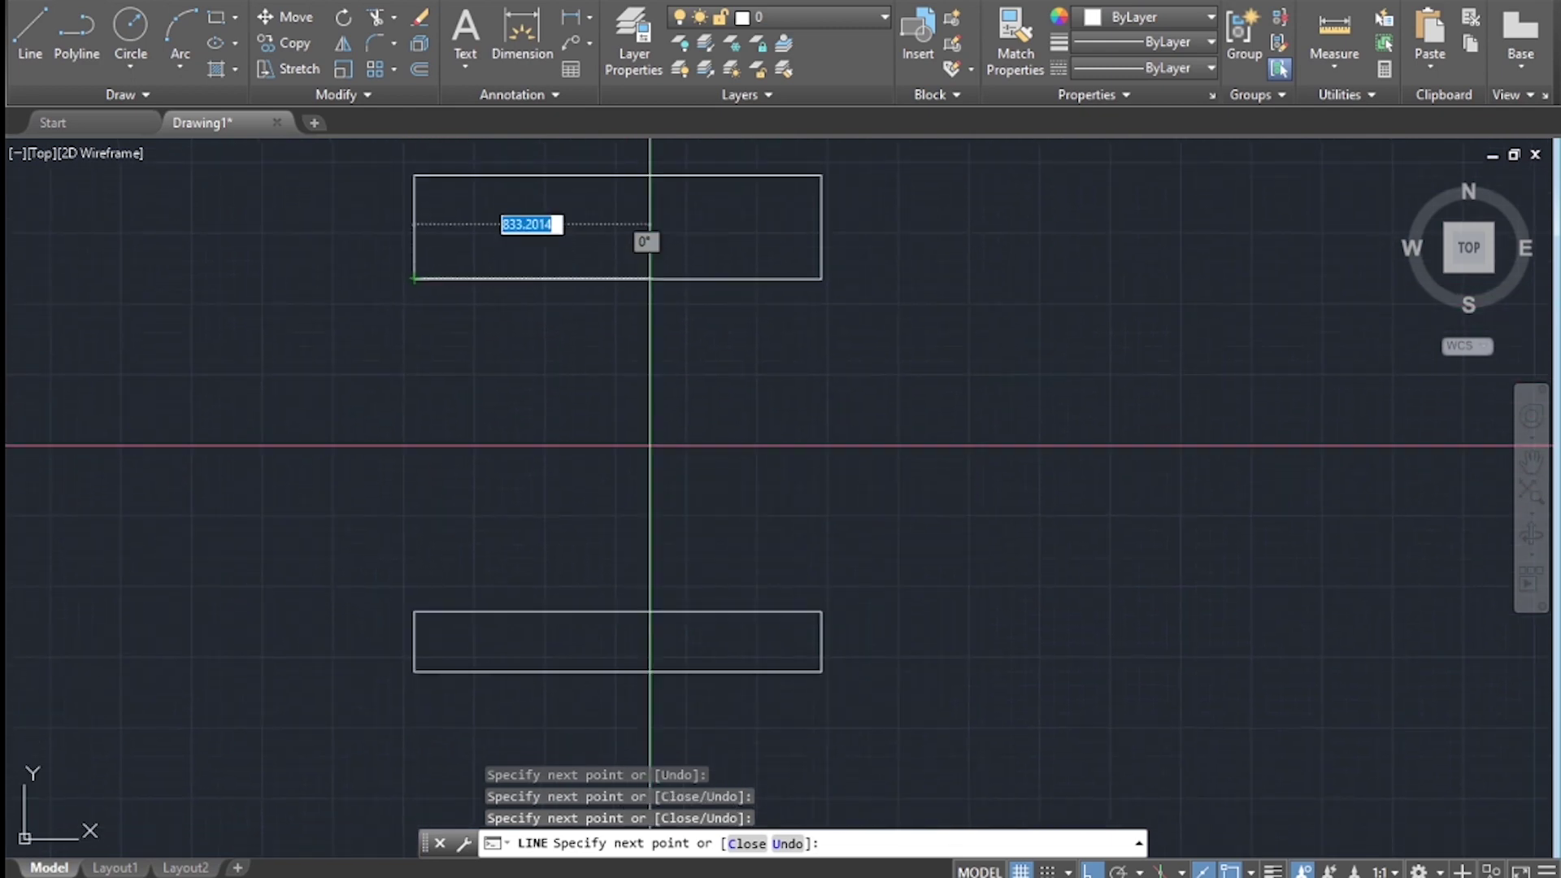
pyautogui.press('Escape')
# Erase the four lines of the upper rectangle with a crossing window.
pyautogui.write('e')
pyautogui.press('Return')
pyautogui.click(888, 330)
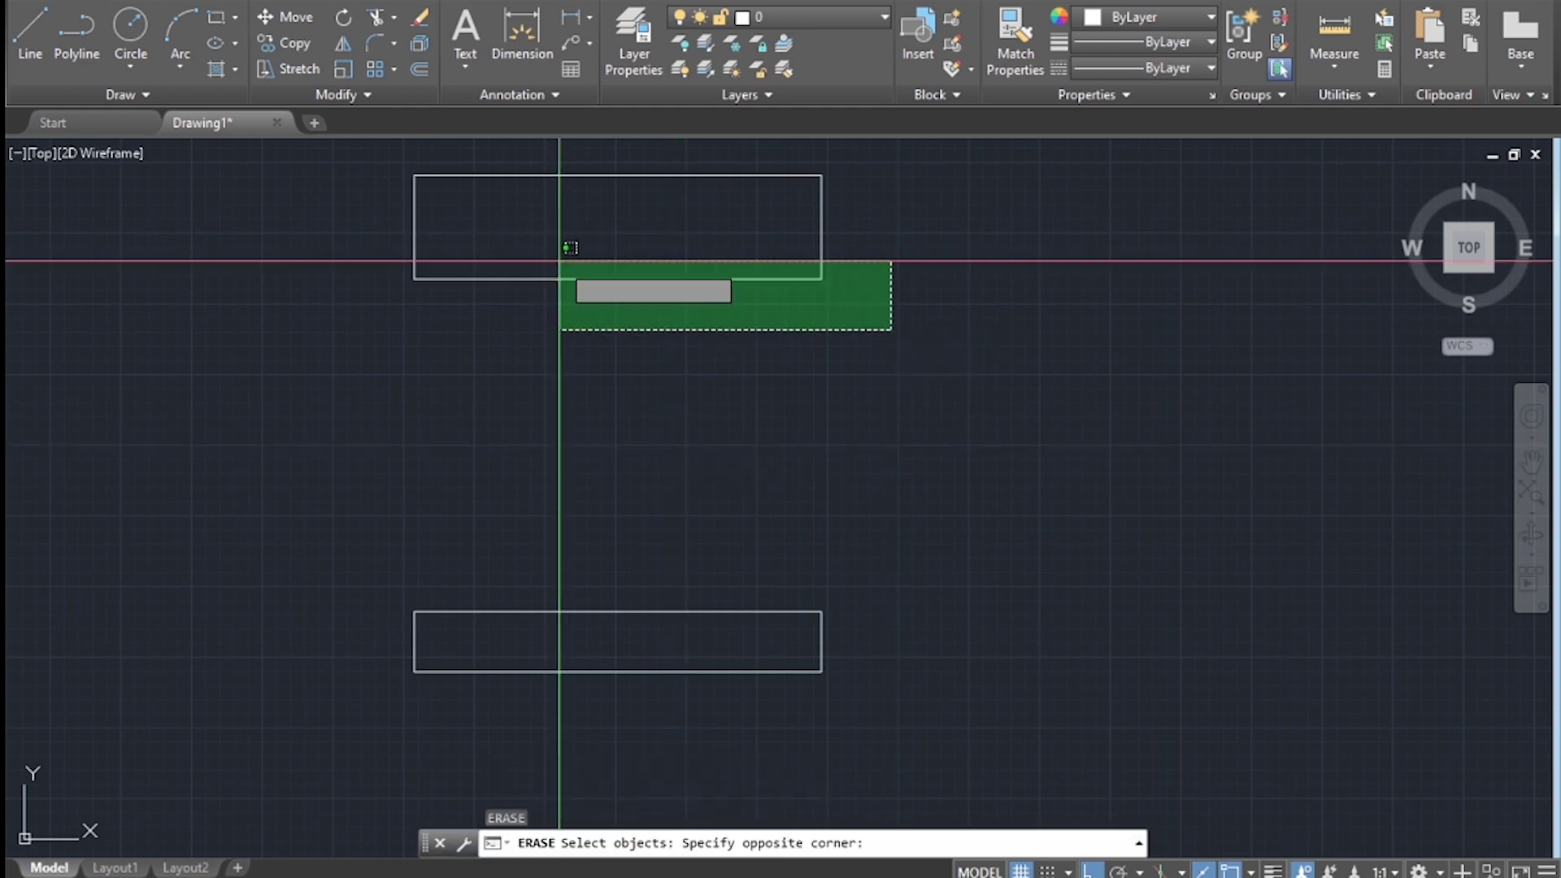
pyautogui.click(386, 157)
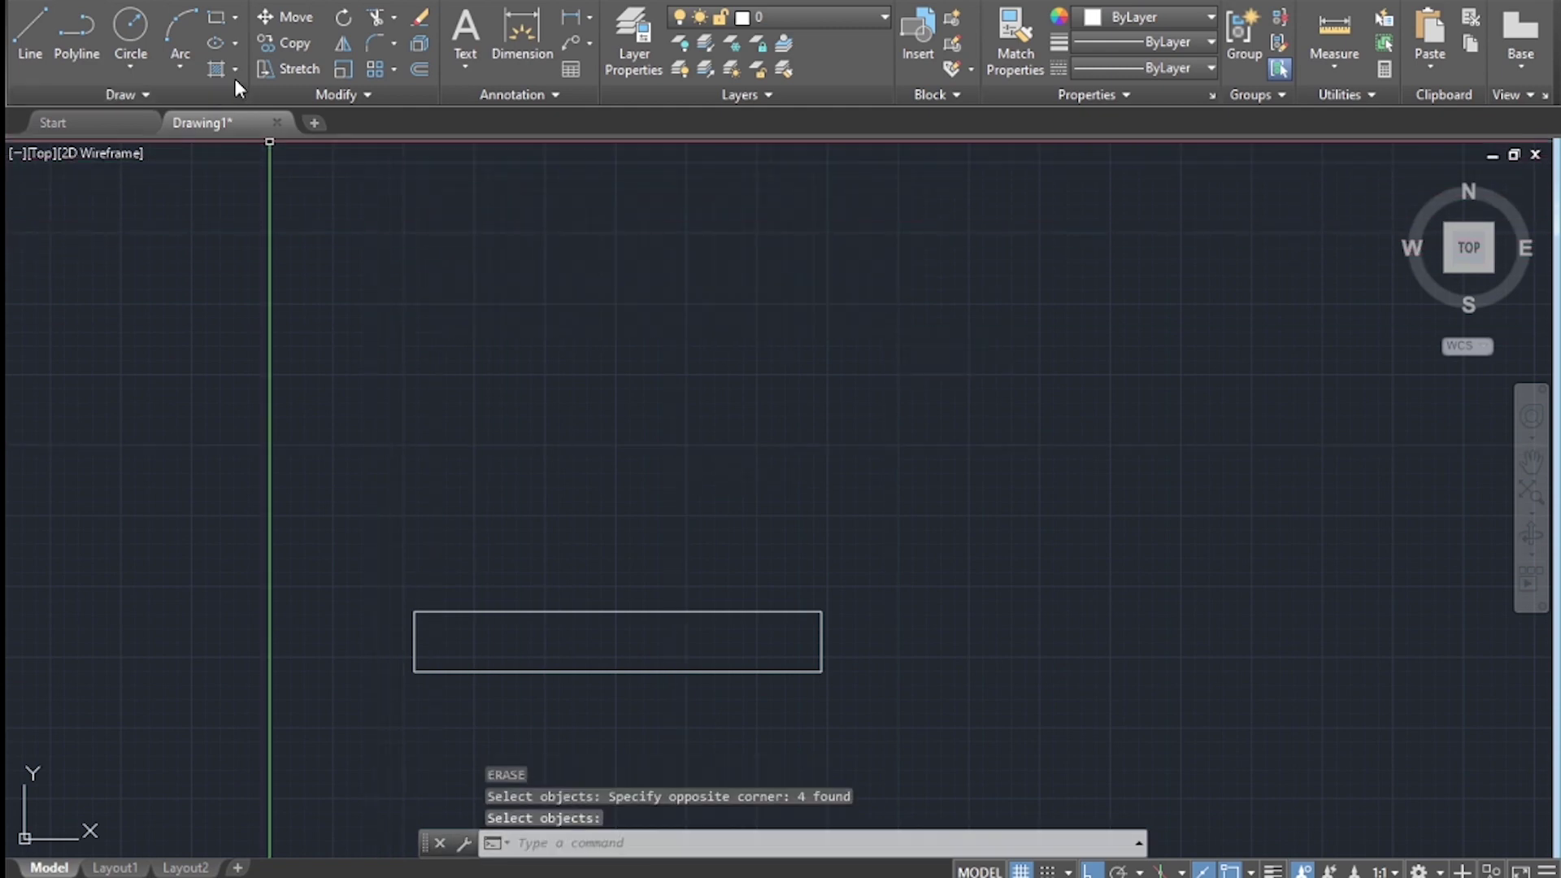
# Draw a taller rectangle aligned with the flat rectangle's ends, with its lower edge about 535 units above the flat one.
pyautogui.click(217, 20)
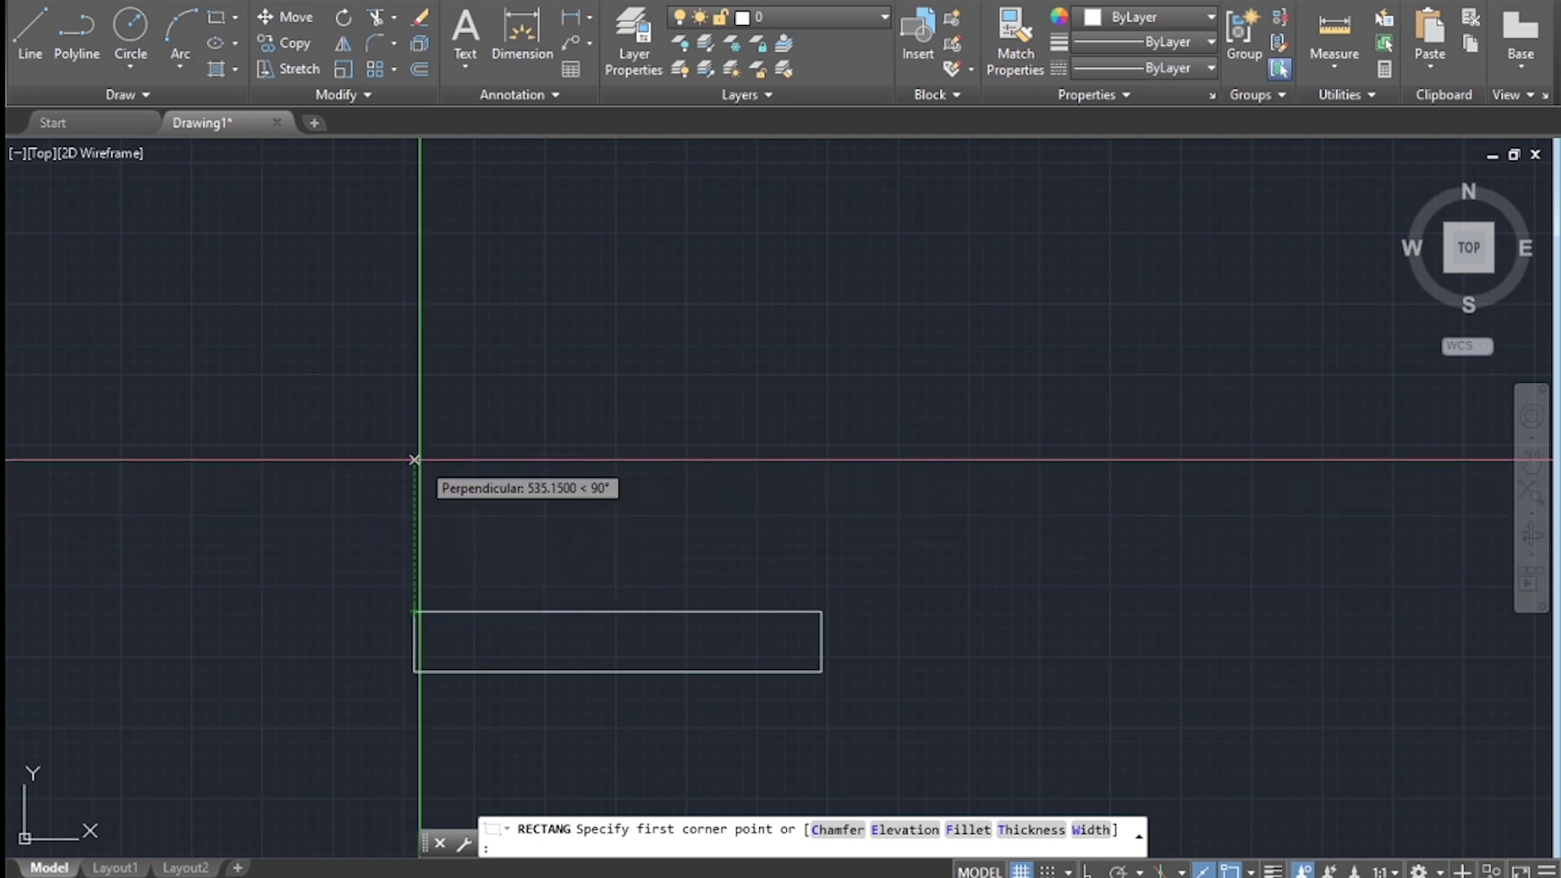
pyautogui.click(415, 460)
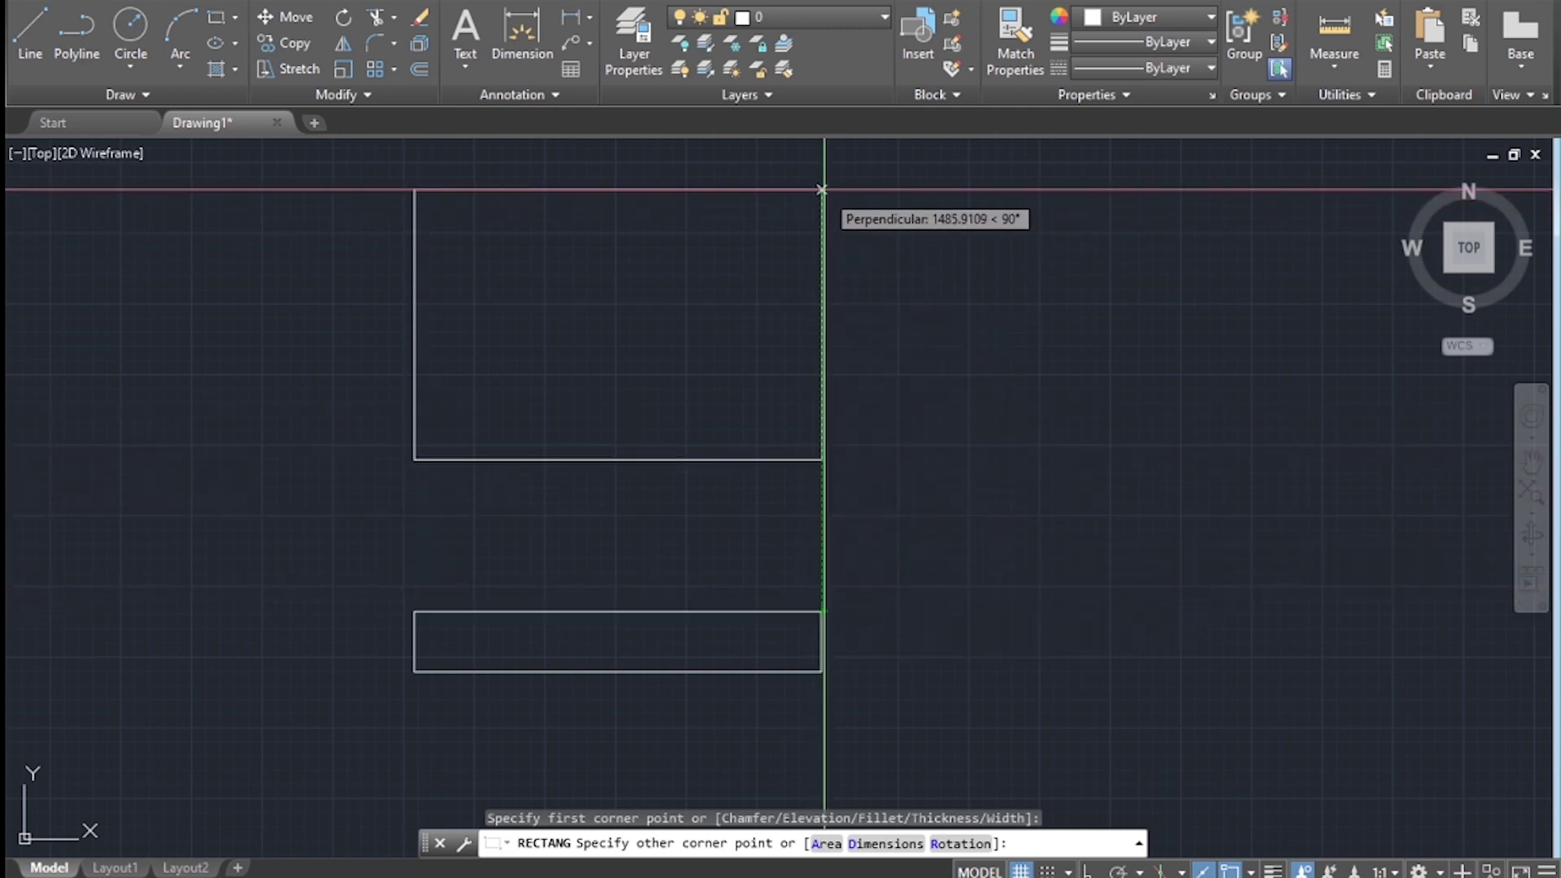
pyautogui.click(821, 189)
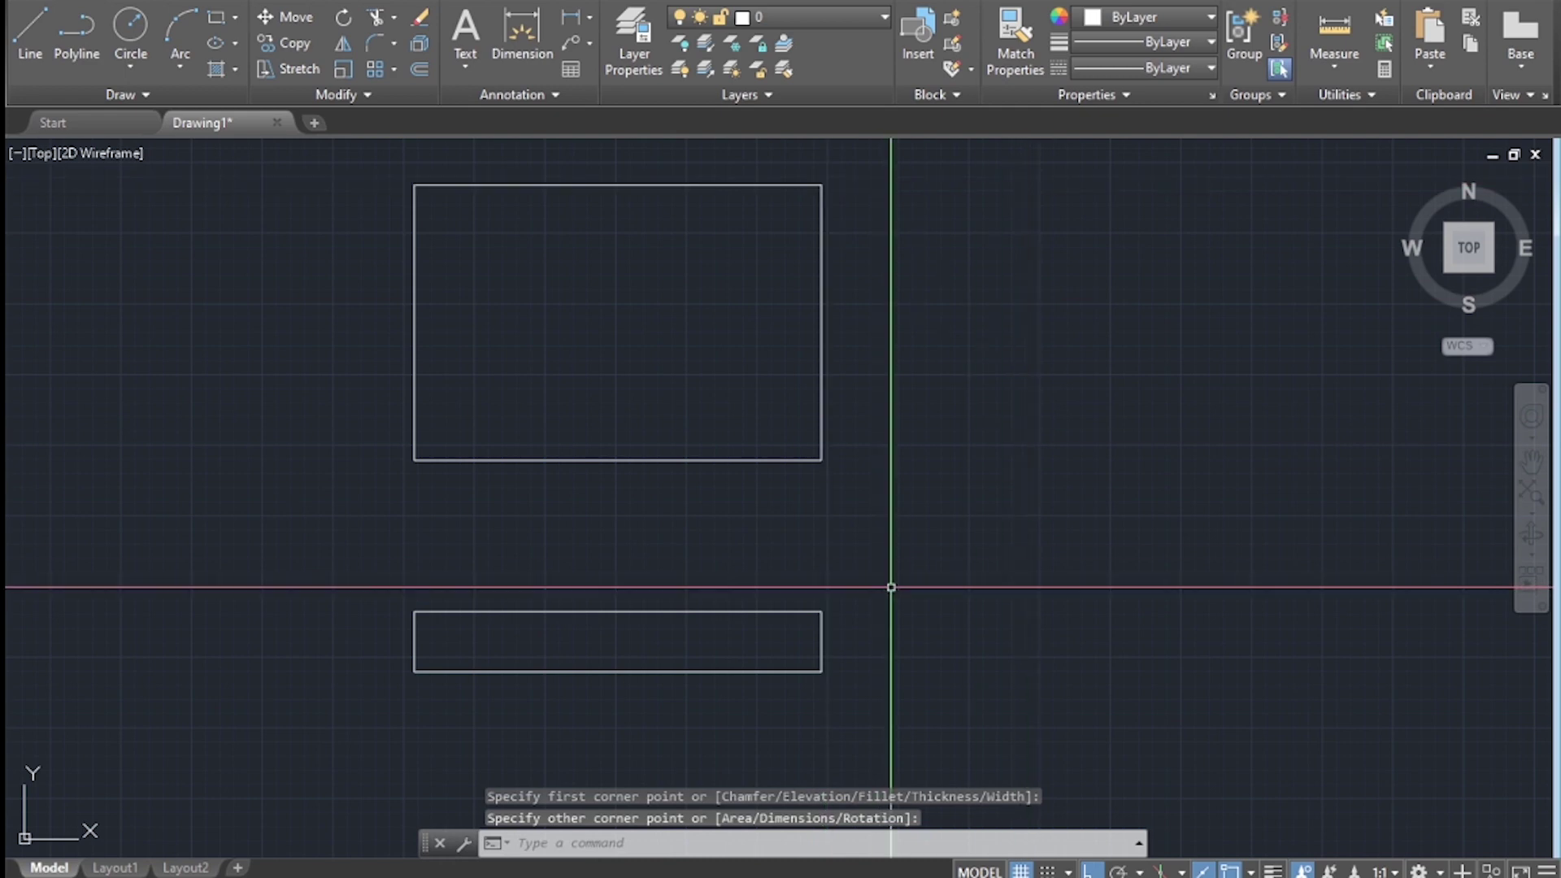
pyautogui.moveTo(891, 587); pyautogui.dragTo(917, 613, button='middle')
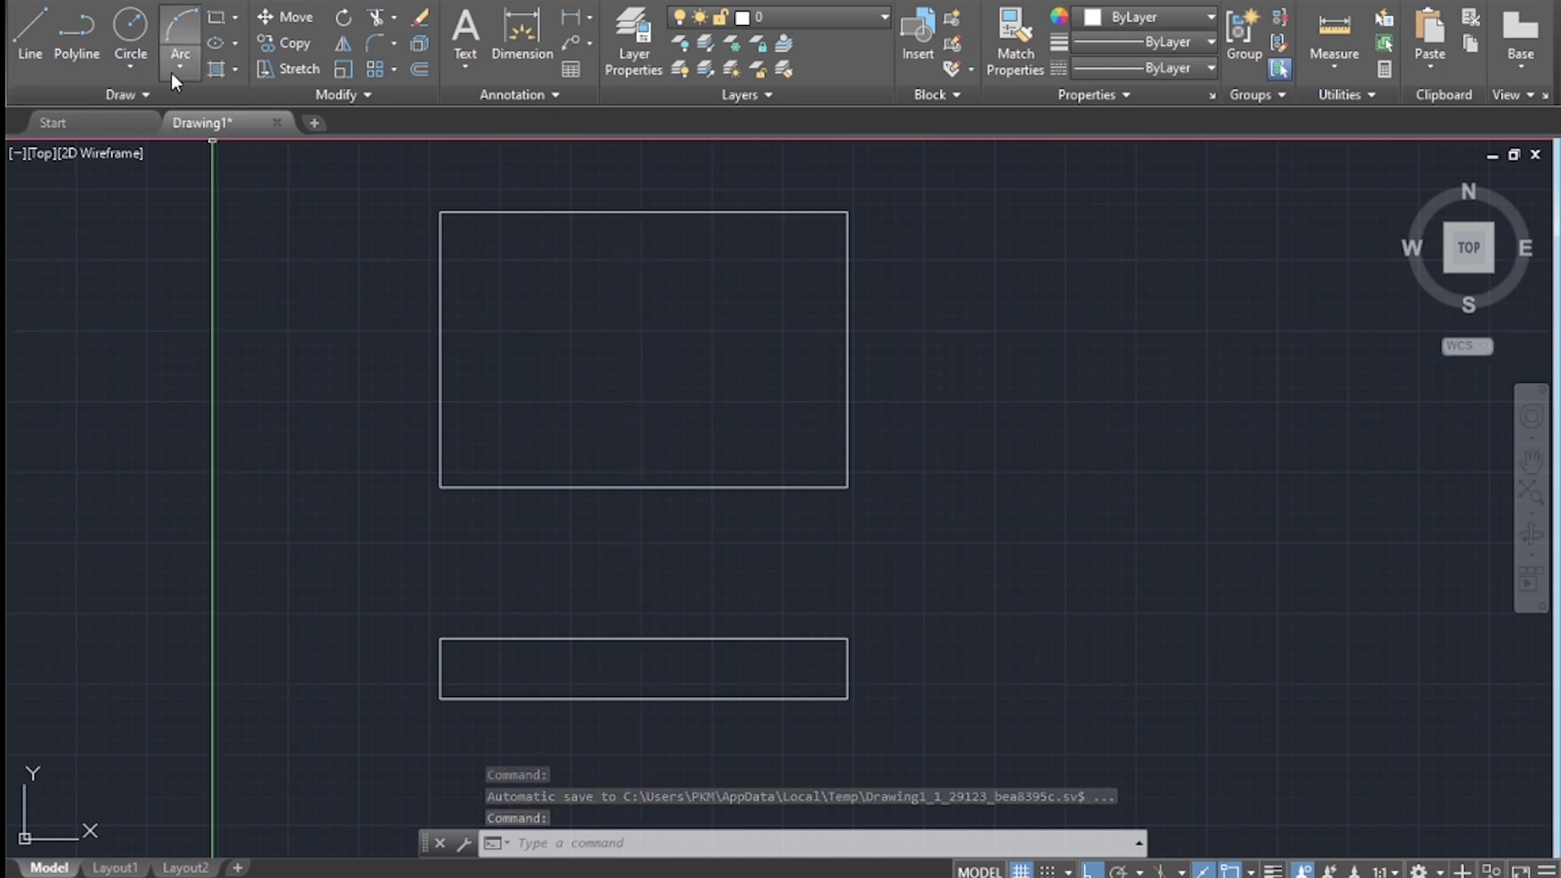
# Draw a circle of about 365 radius centred in the upper rectangle by tracking from its edge midpoints.
pyautogui.click(129, 31)
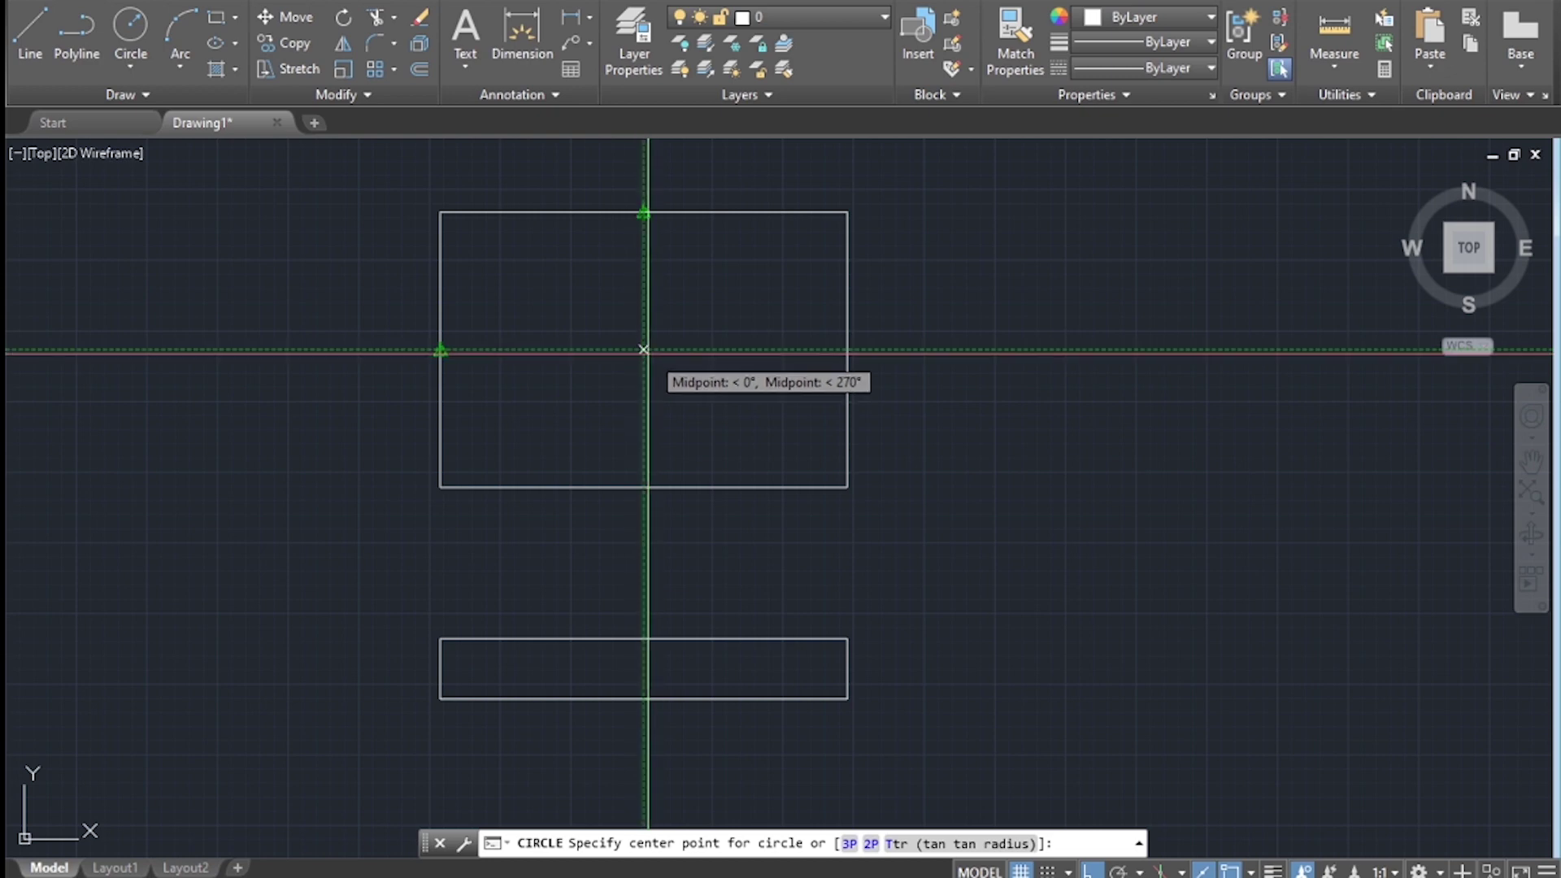
pyautogui.click(643, 349)
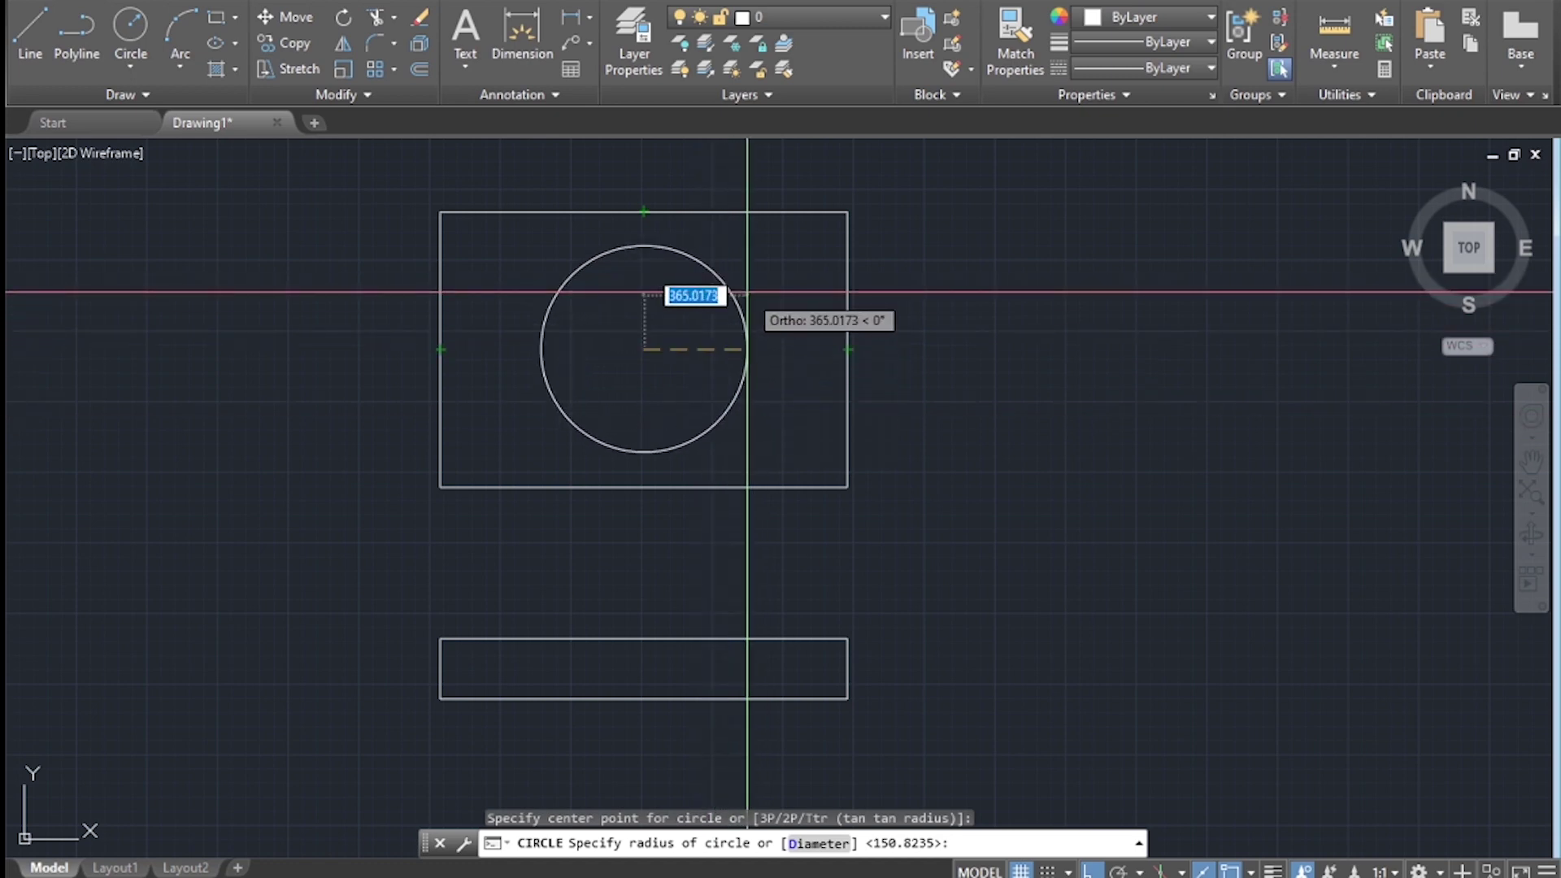
pyautogui.click(745, 317)
pyautogui.moveTo(647, 351); pyautogui.dragTo(690, 363, button='middle')
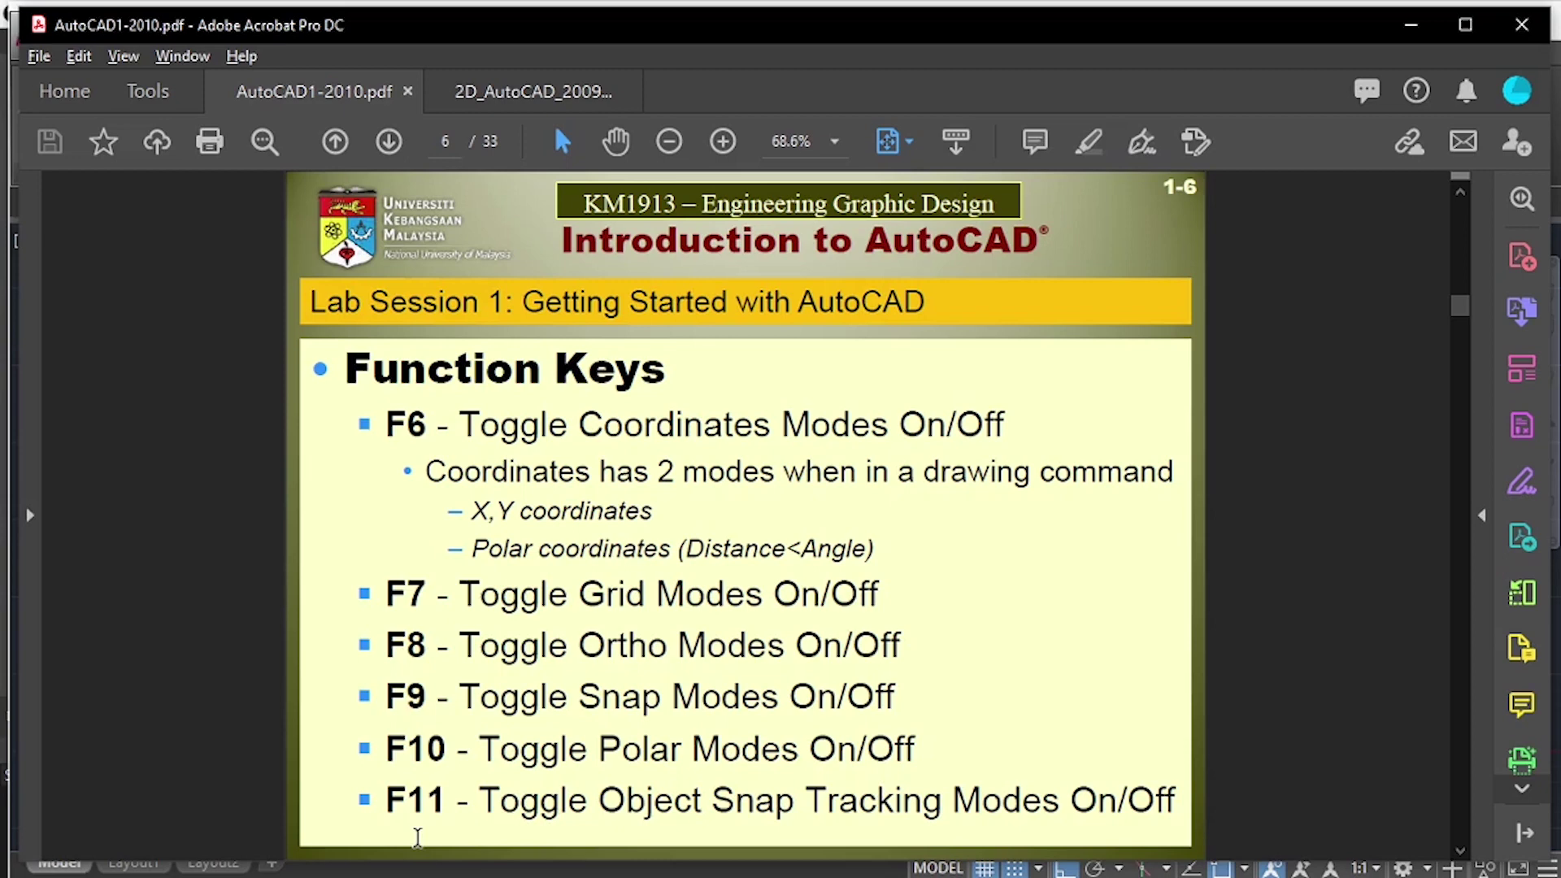
# Return to AutoCAD and draw a 4000-unit horizontal line to the right, continued by a 5000-unit segment straight down.
pyautogui.click(1418, 39)
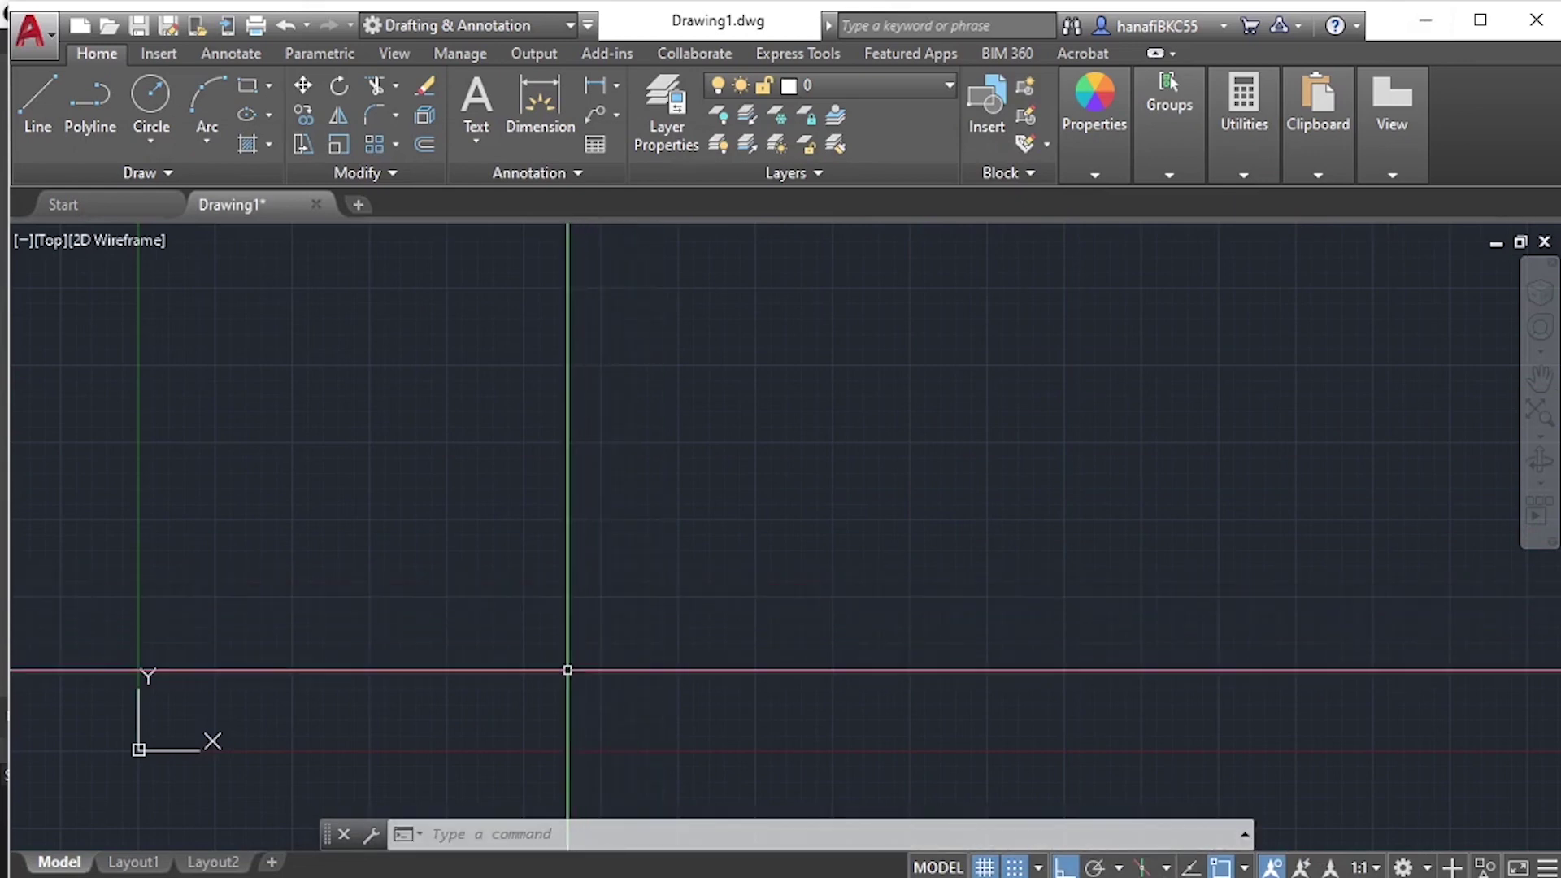
pyautogui.write('l')
pyautogui.press('Return')
pyautogui.click(440, 478)
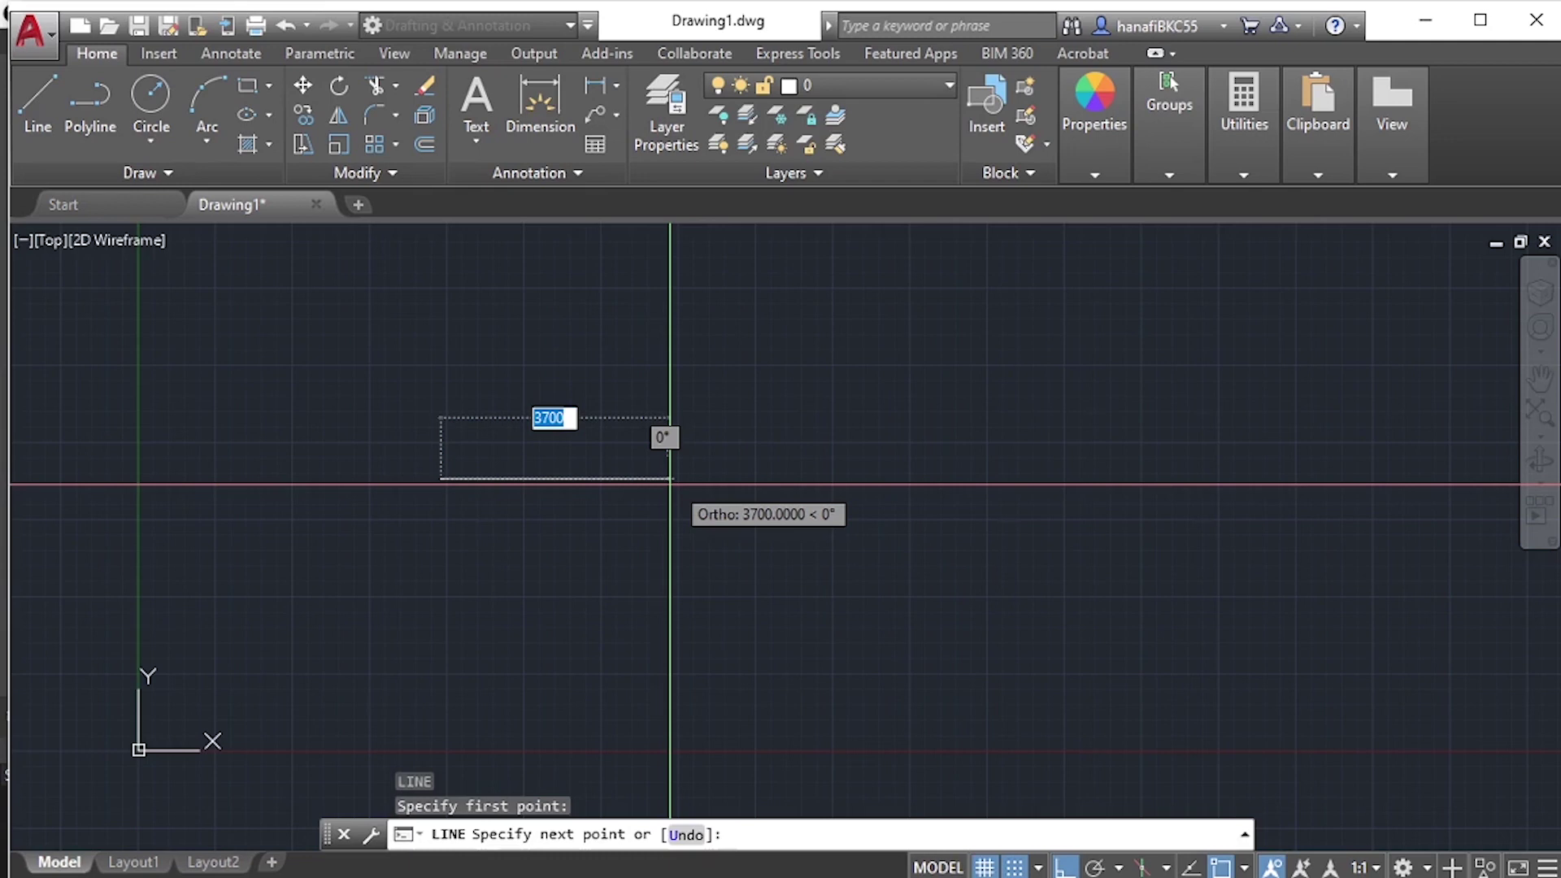
pyautogui.write('4000')
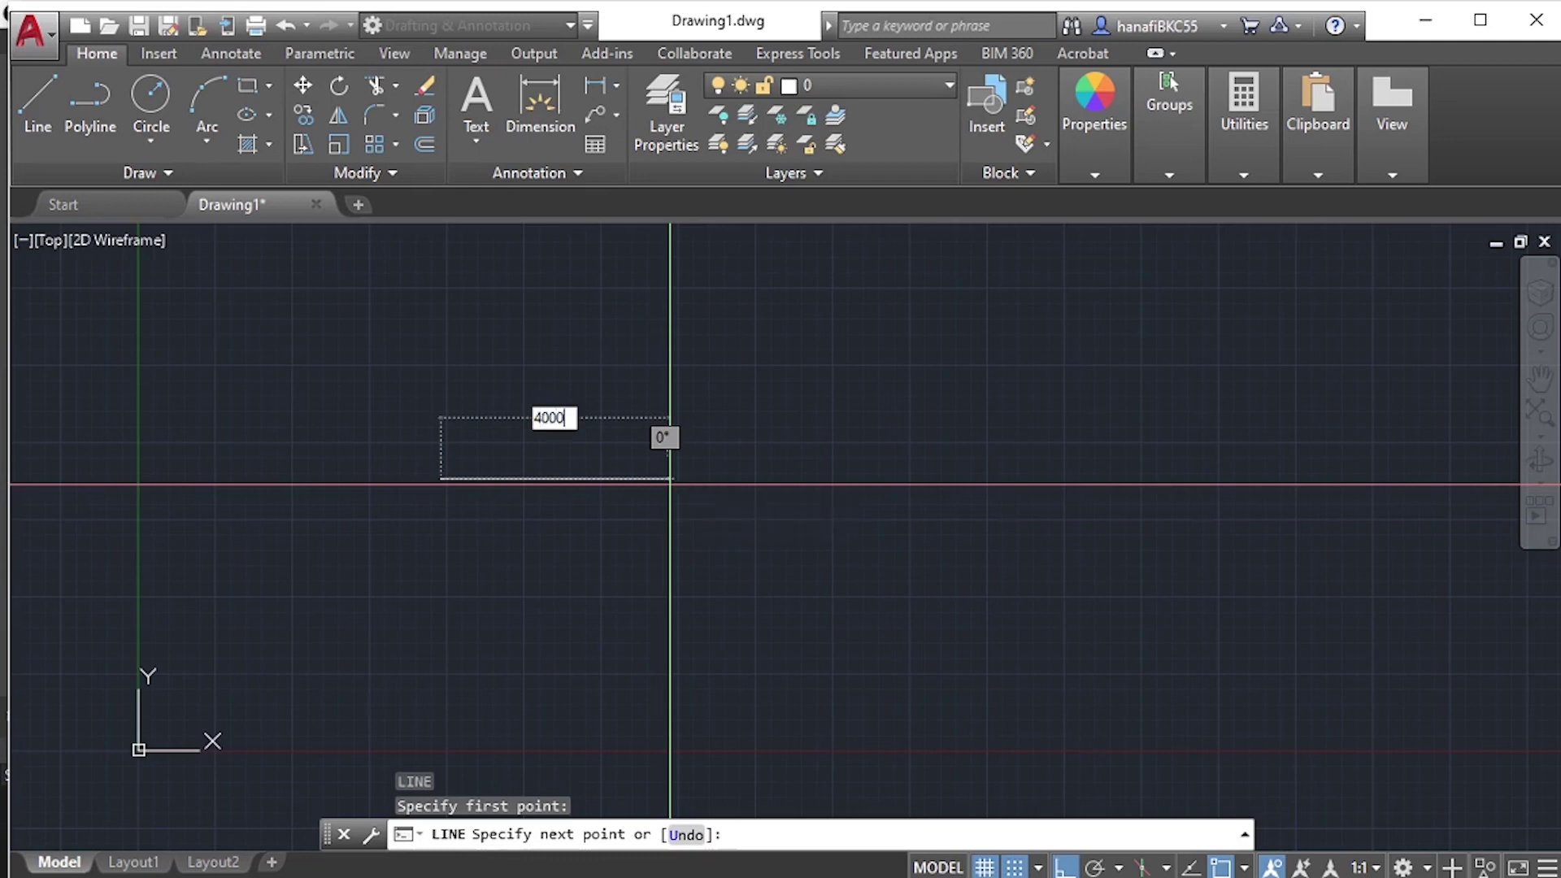
pyautogui.press('Return')
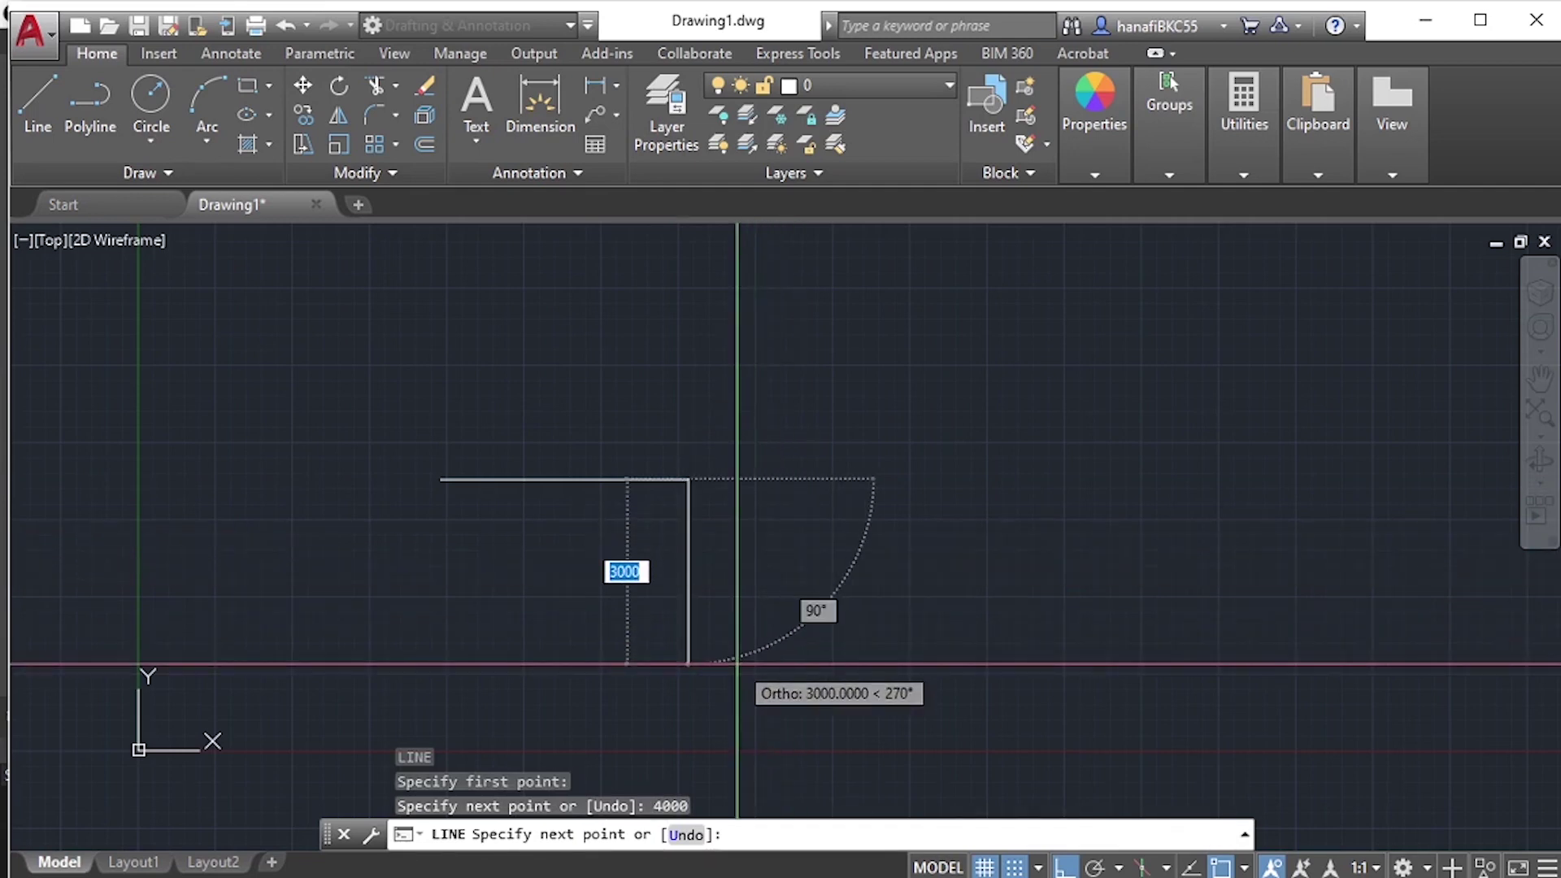
pyautogui.write('5000')
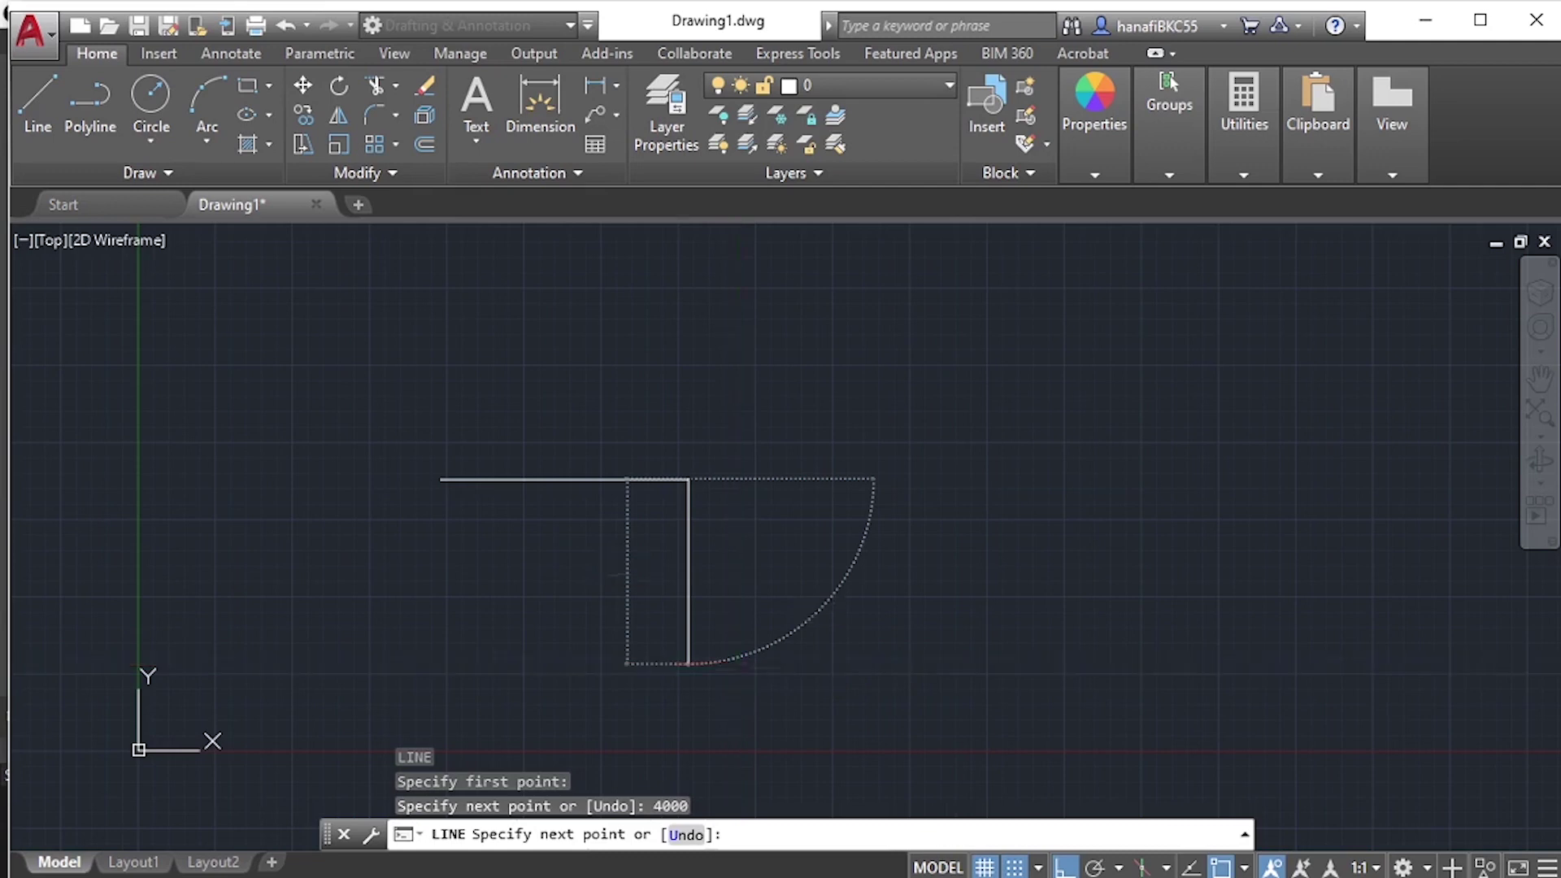
pyautogui.press('Return')
# Continue from the vertical segment's lower end with a 6000-unit line at a 30° angle.
pyautogui.moveTo(983, 673); pyautogui.dragTo(990, 569, button='middle')
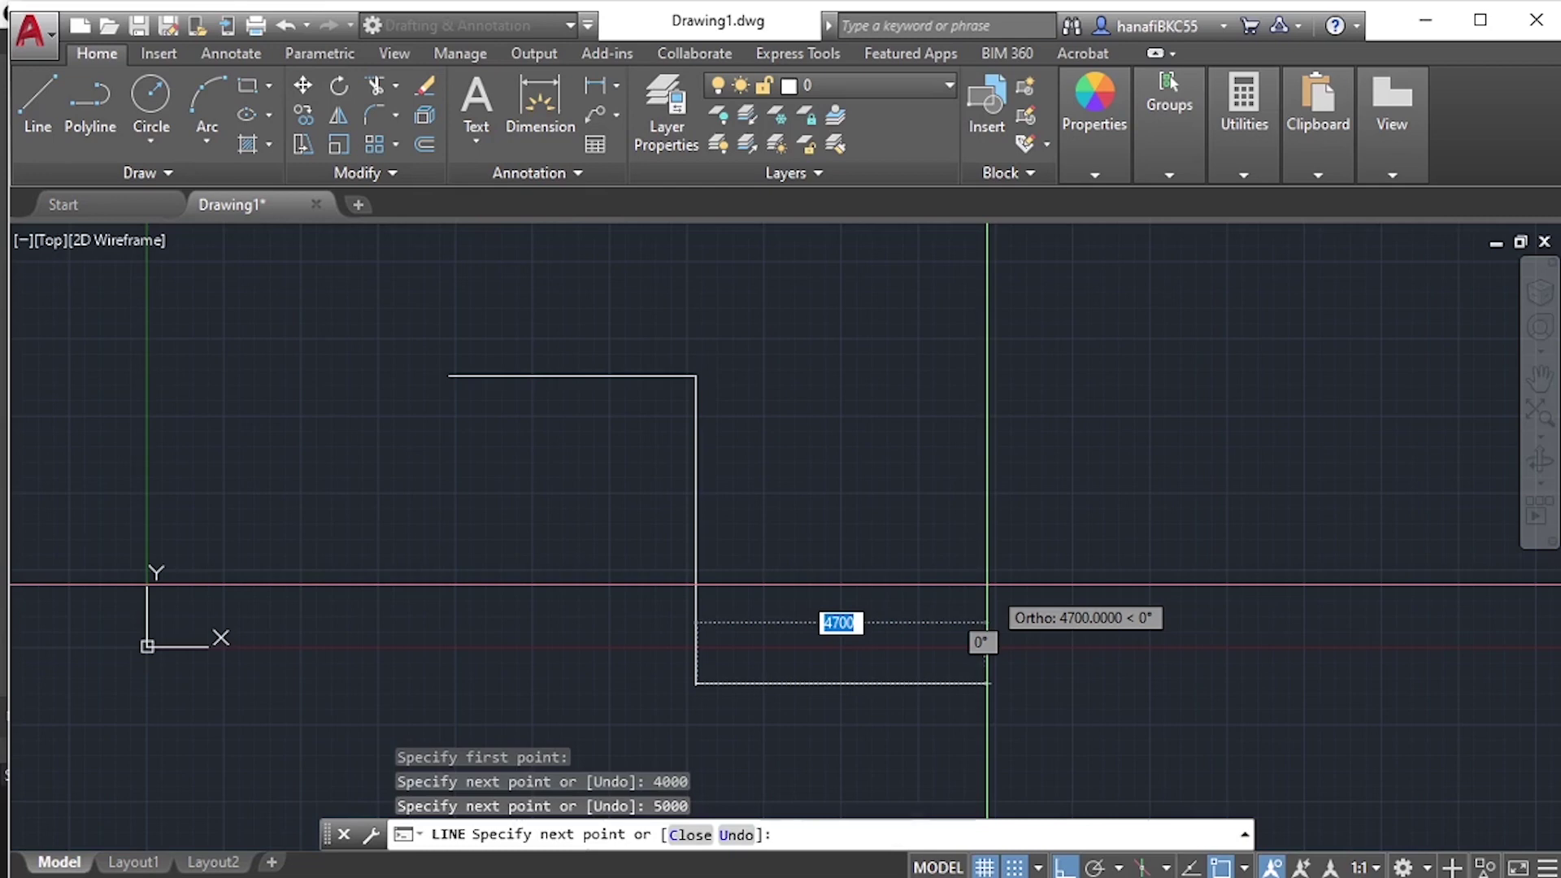
pyautogui.write('6000')
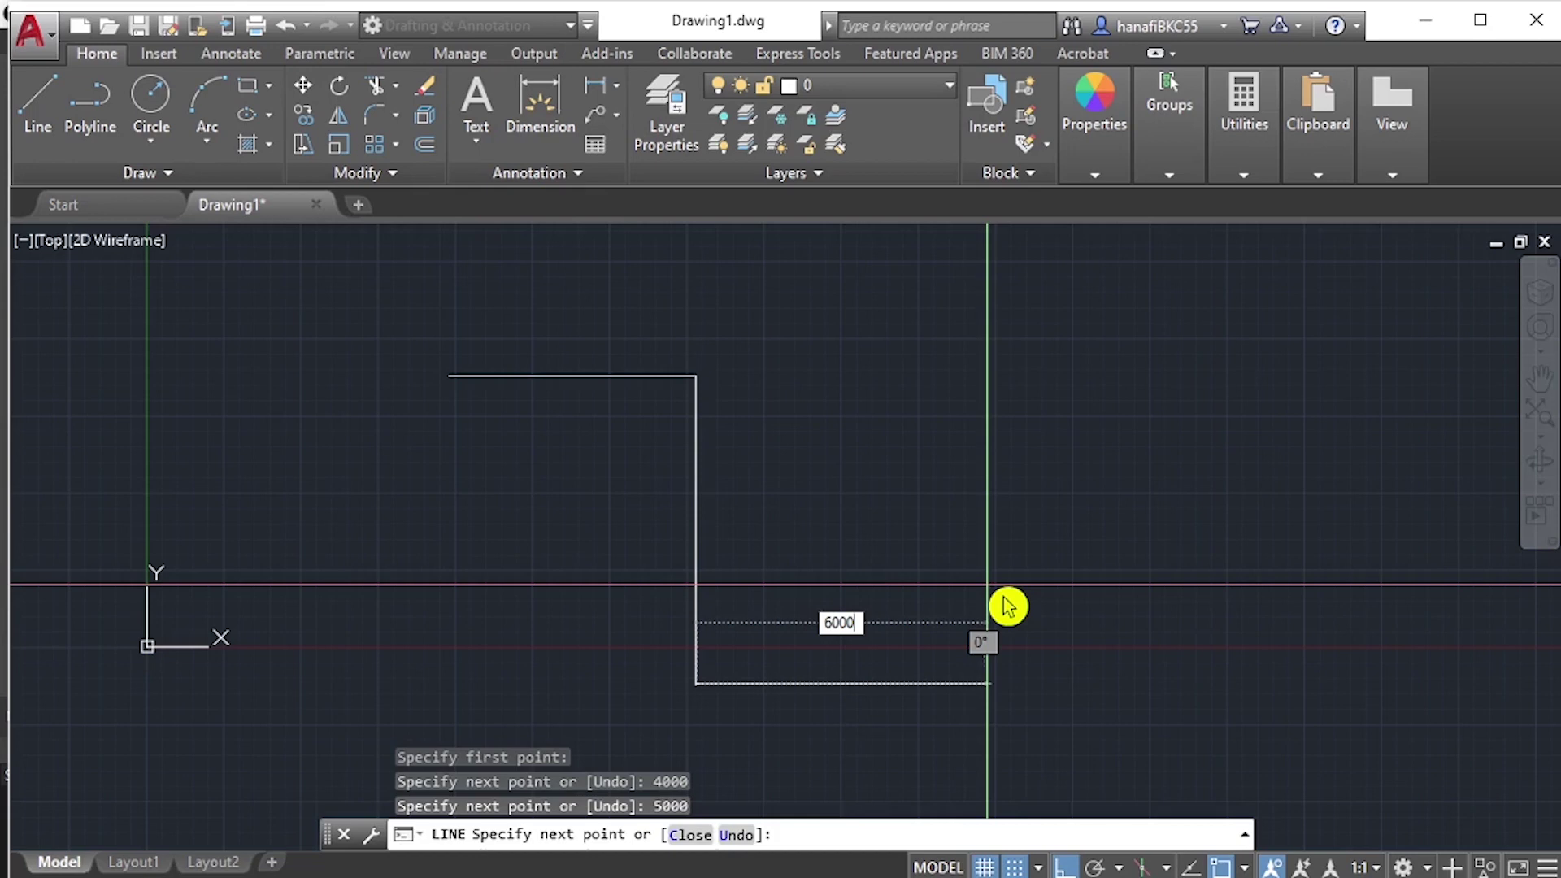
pyautogui.press('Tab')
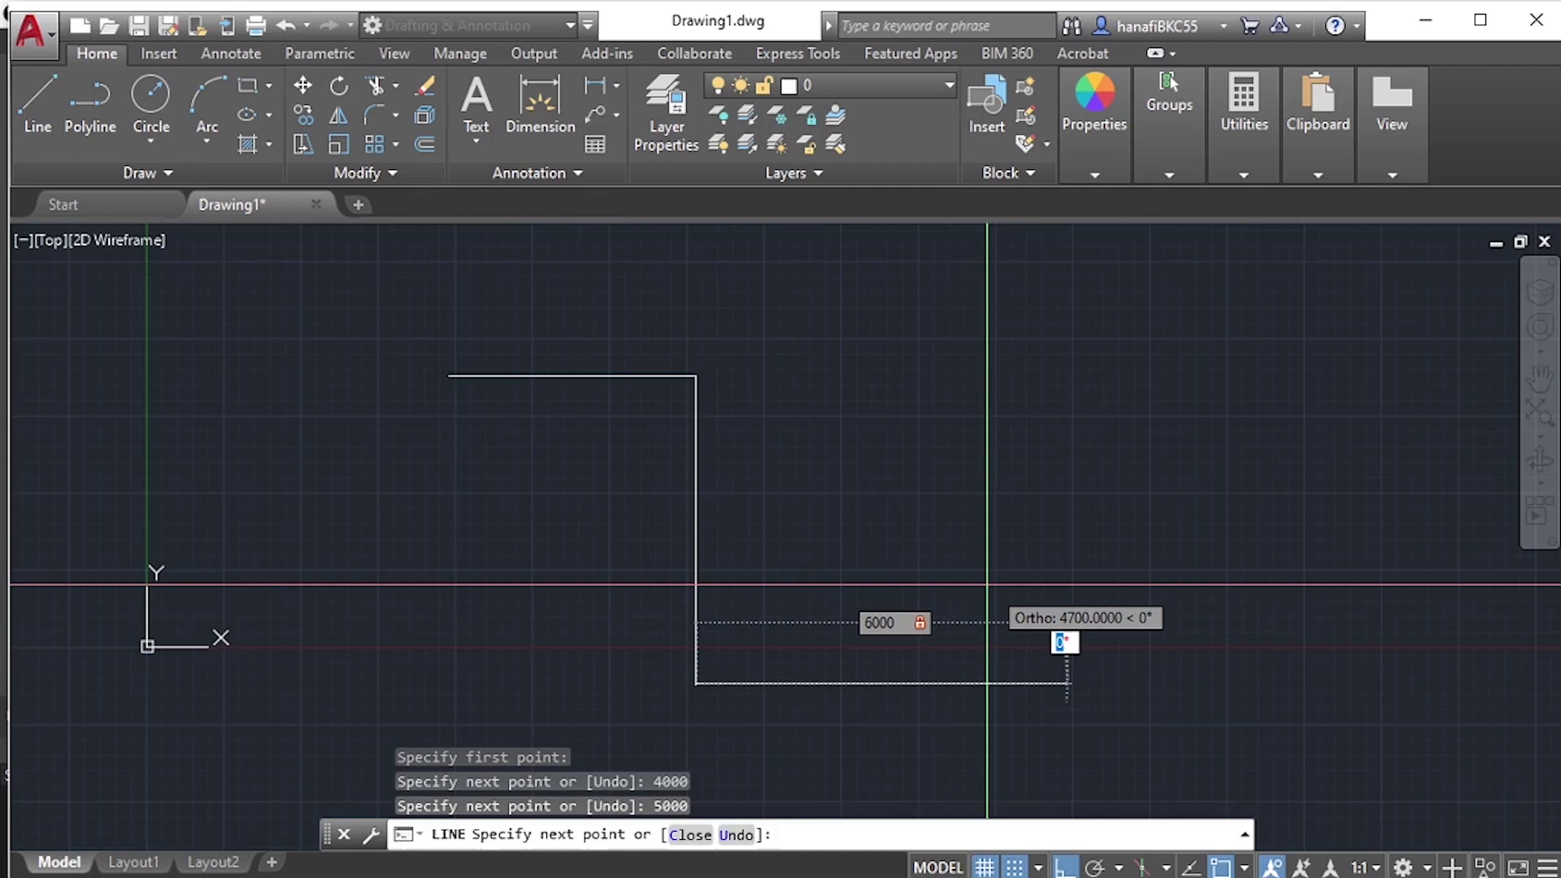
pyautogui.write('30')
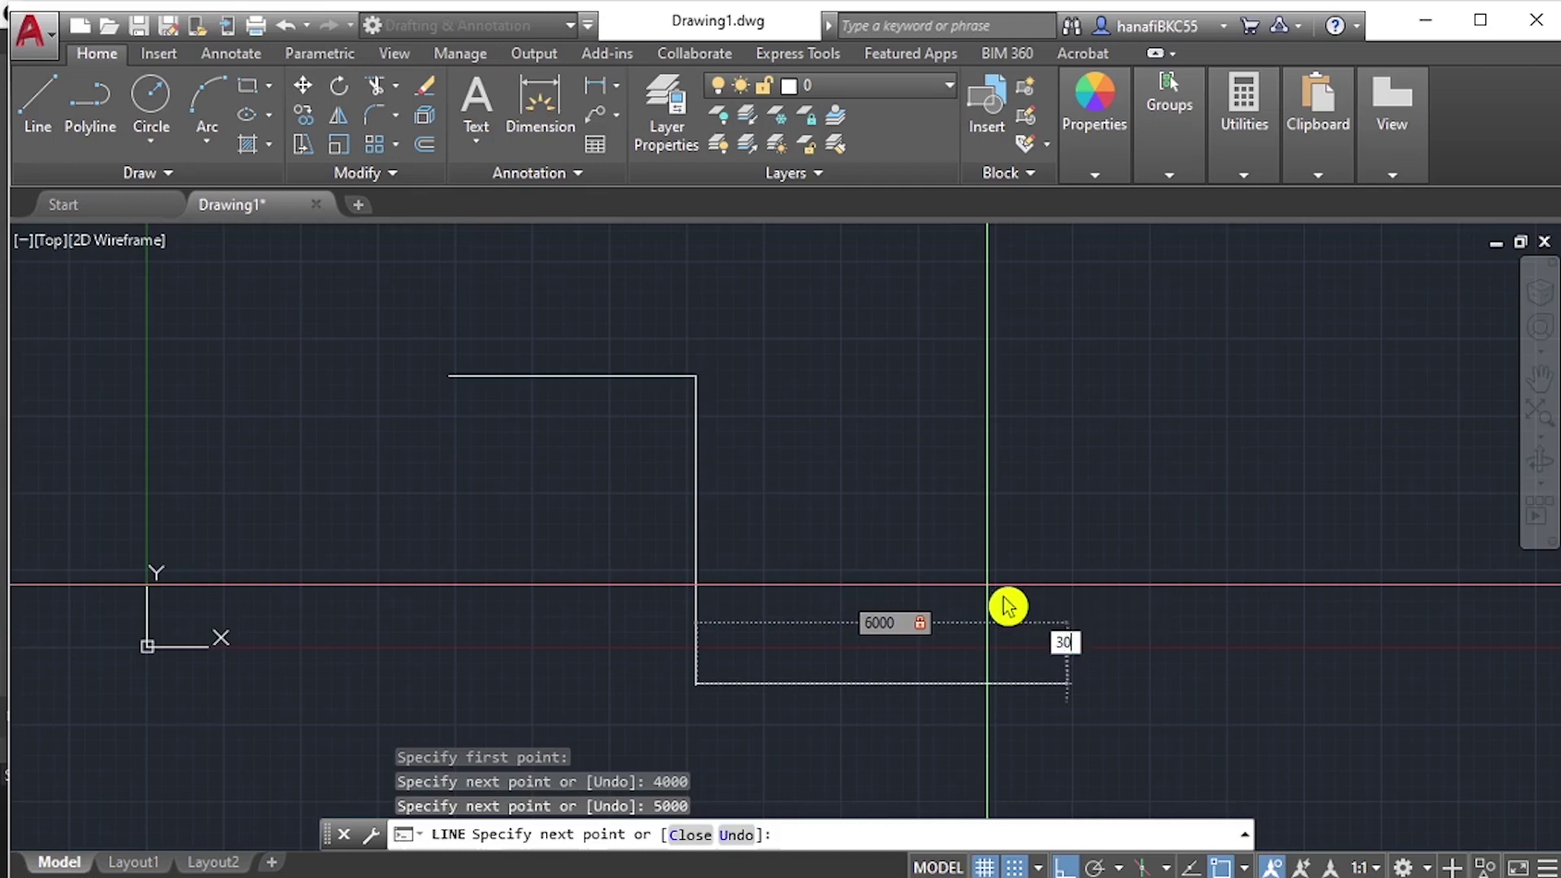
pyautogui.press('Return')
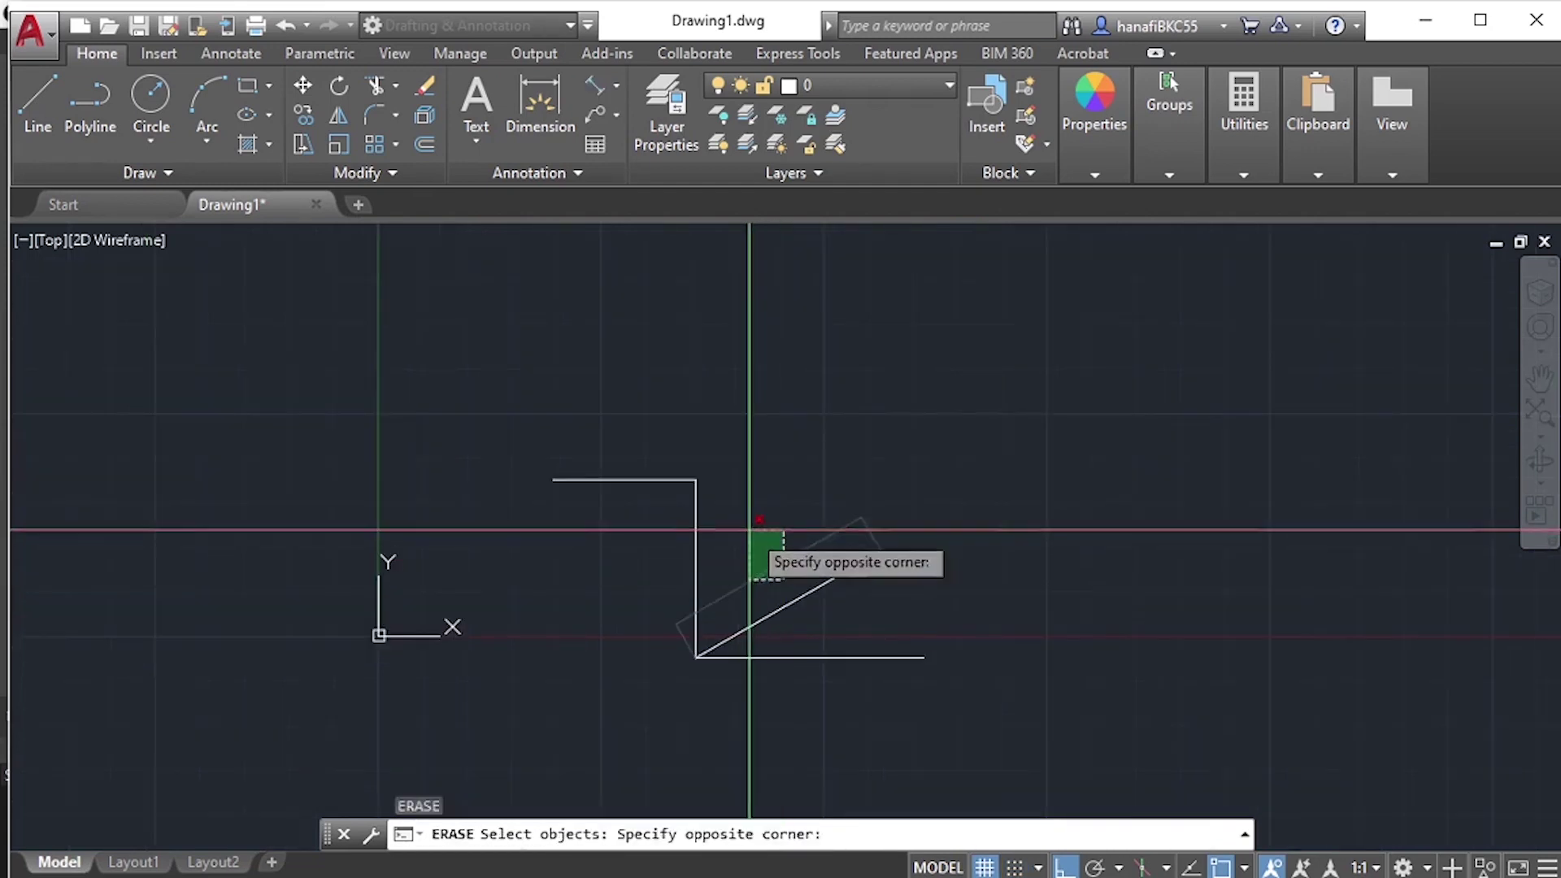
# Erase the aligned dimension along the inclined line and the horizontal line starting at its lower end.
pyautogui.click(747, 532)
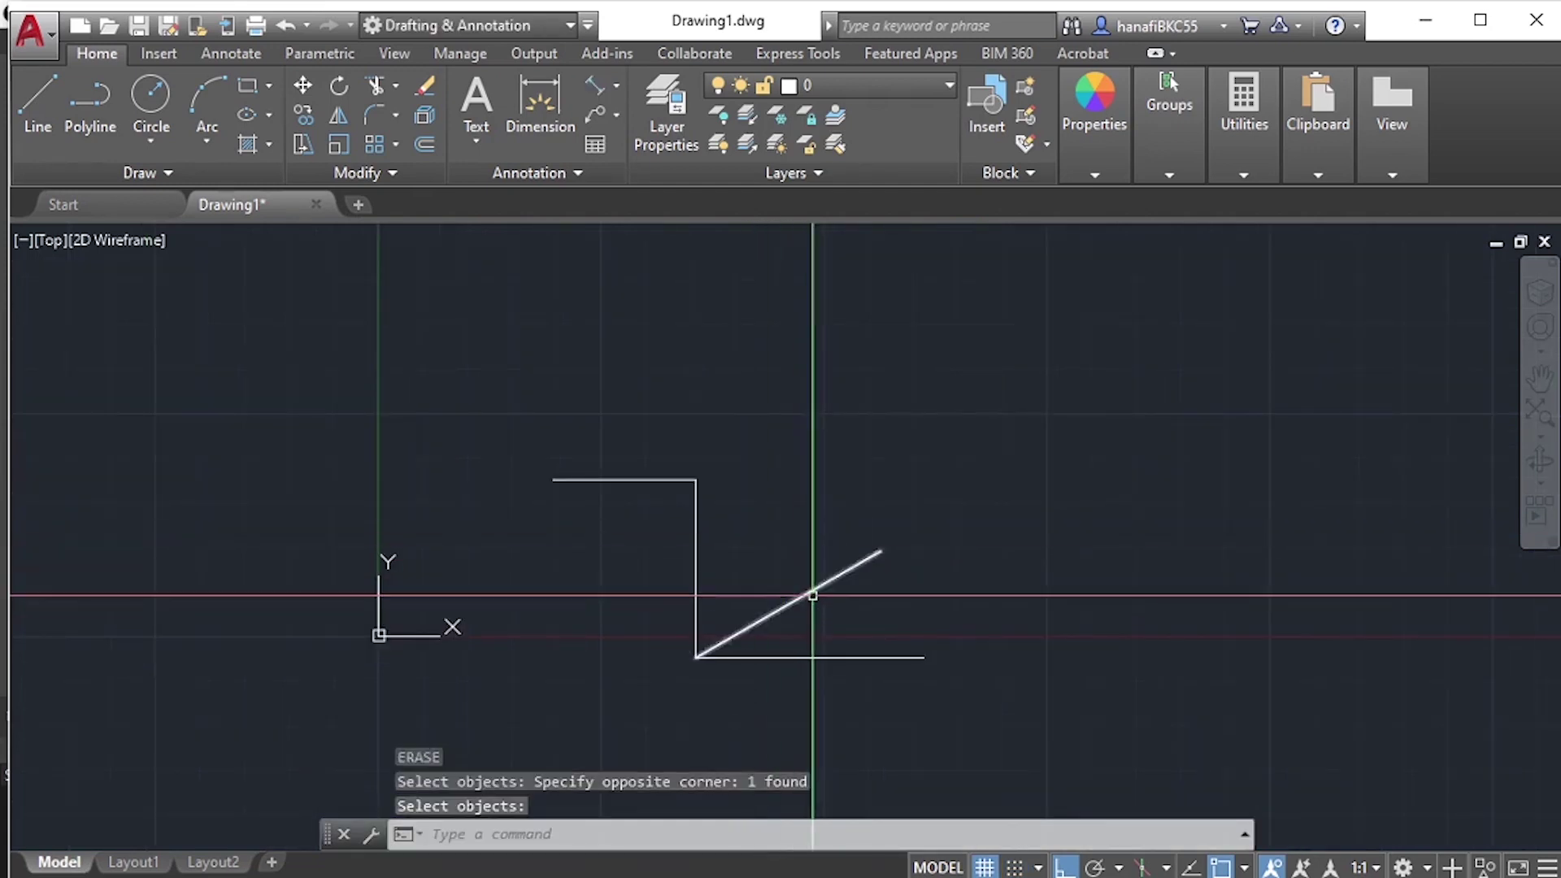
pyautogui.click(865, 694)
pyautogui.click(796, 617)
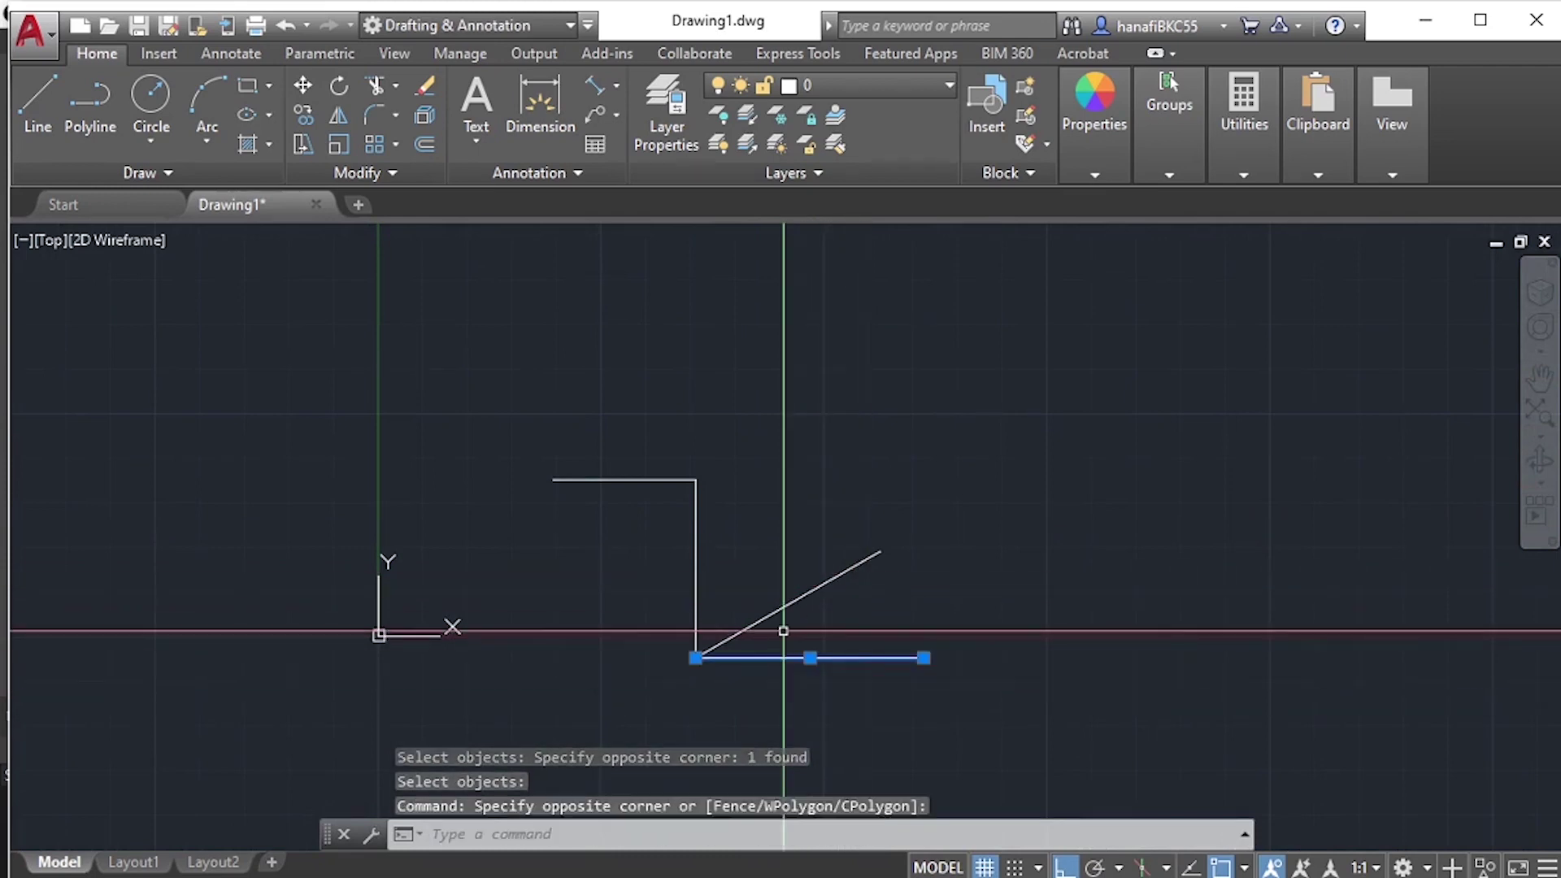
pyautogui.press('Delete')
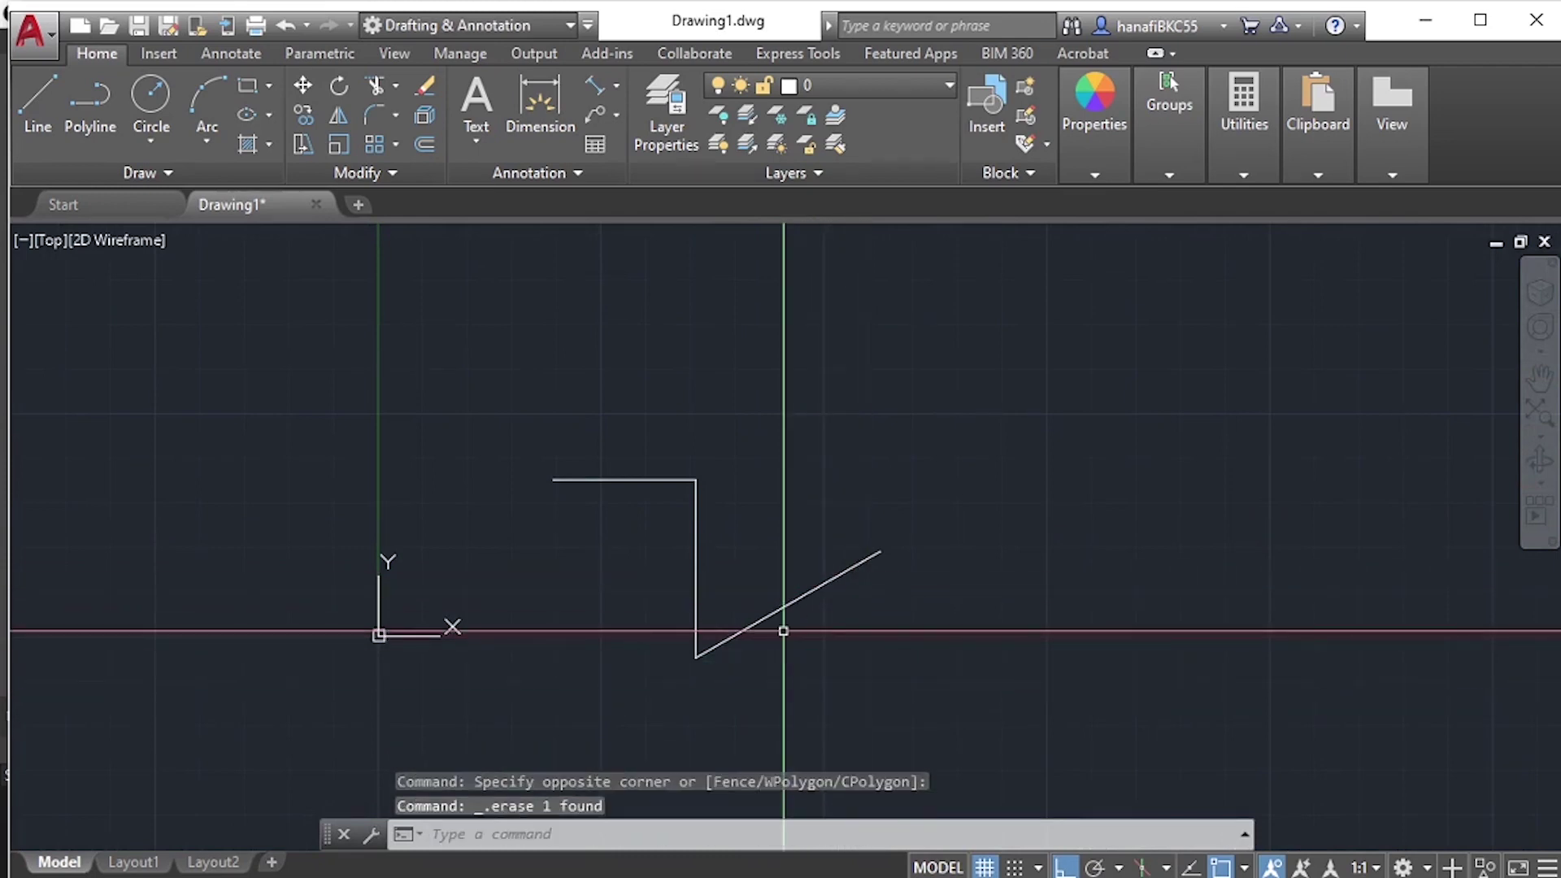